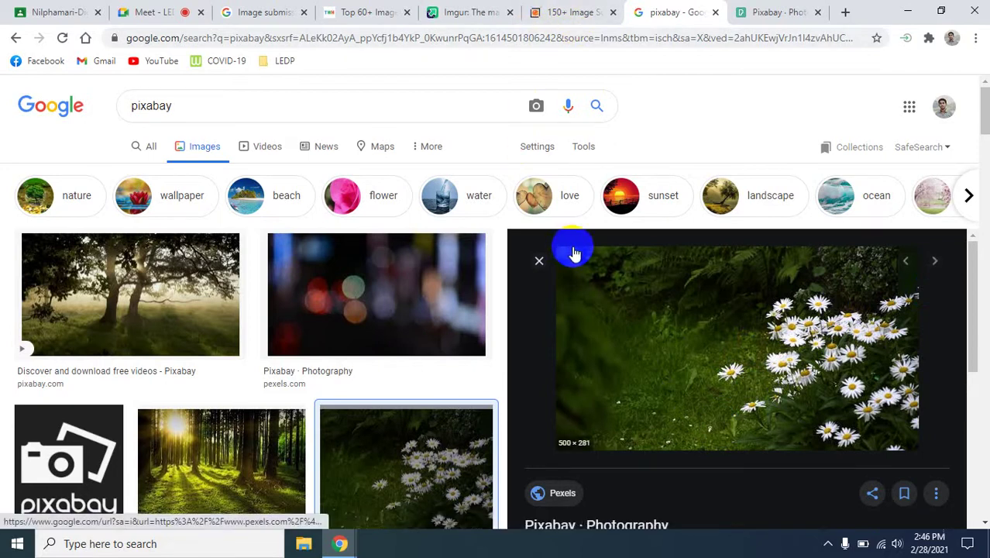
Browse the Imgur gallery feed and minimize the browser to show the desktop.
left_click(465, 12)
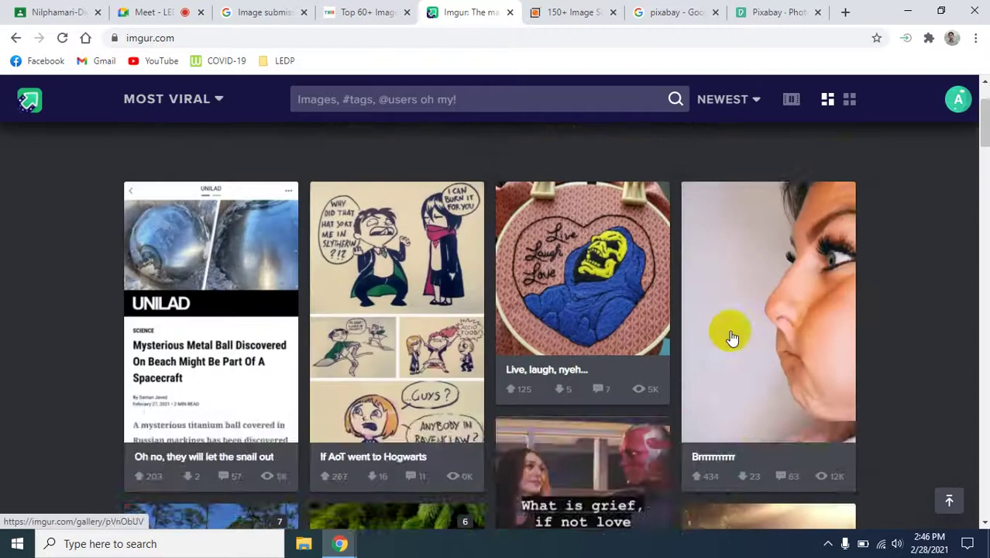
scroll(732, 338, "down", 6)
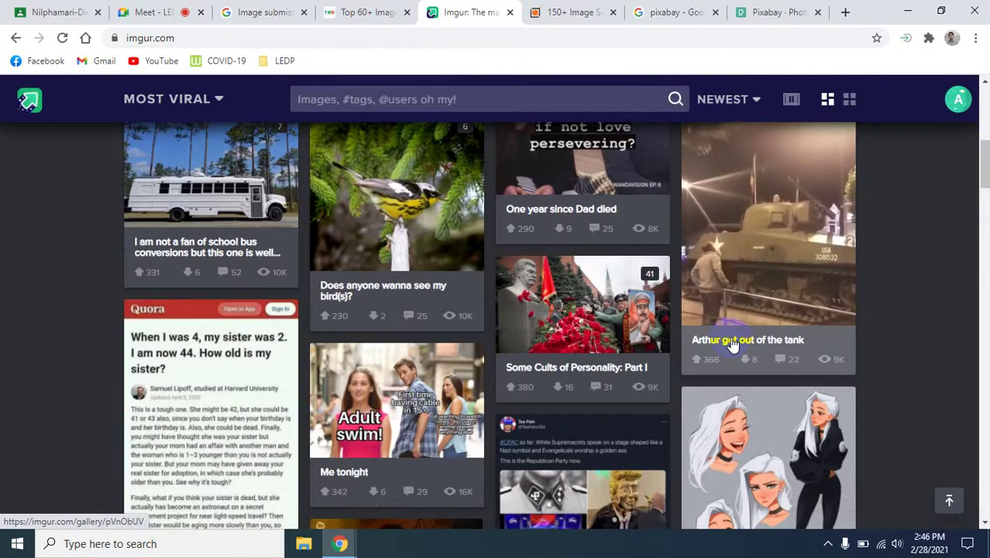
left_click(907, 11)
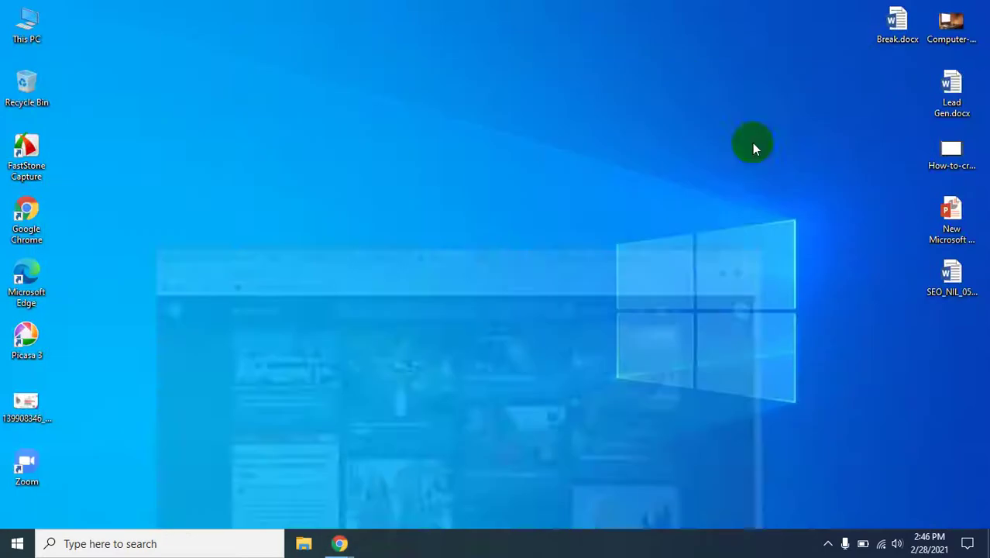
right_click(386, 184)
left_click(425, 234)
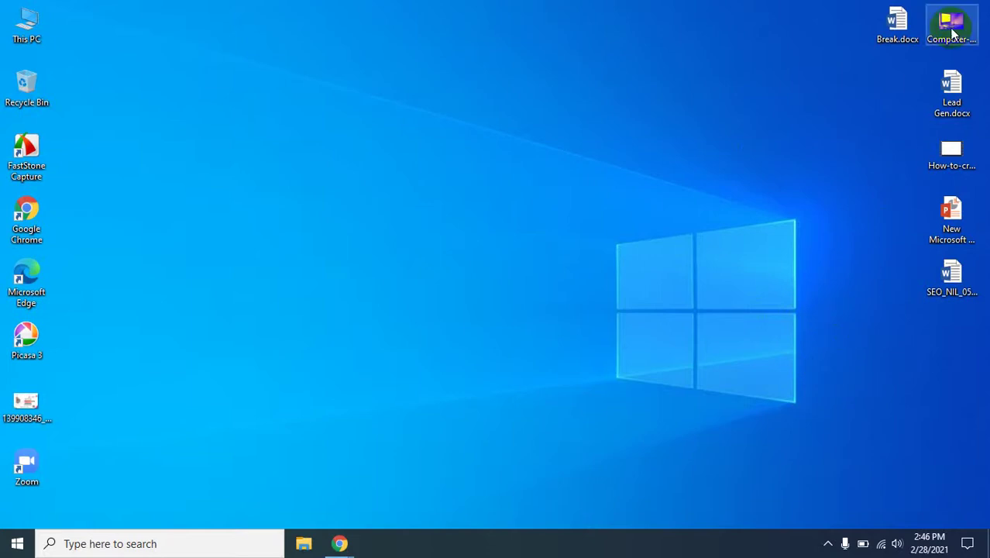
Preview the desktop image Computer-in-Bangladesh.jpg in the photo viewer and close the viewer.
left_click(939, 53)
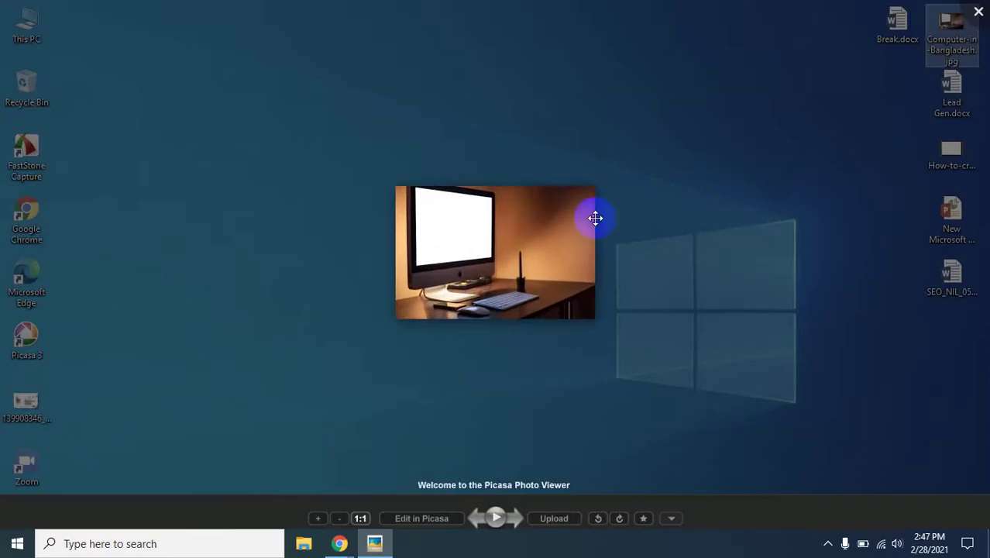
right_click(494, 233)
left_click(437, 375)
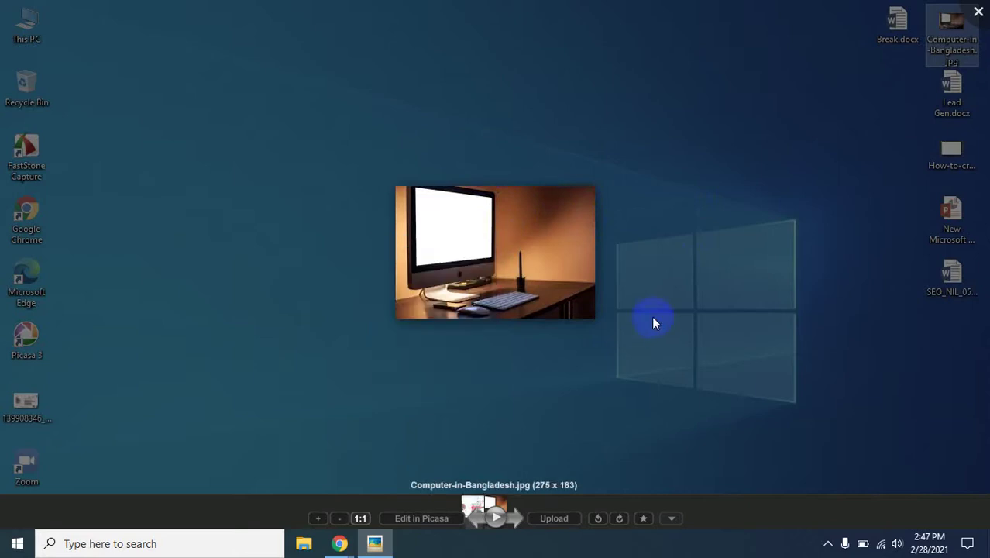
left_click(978, 12)
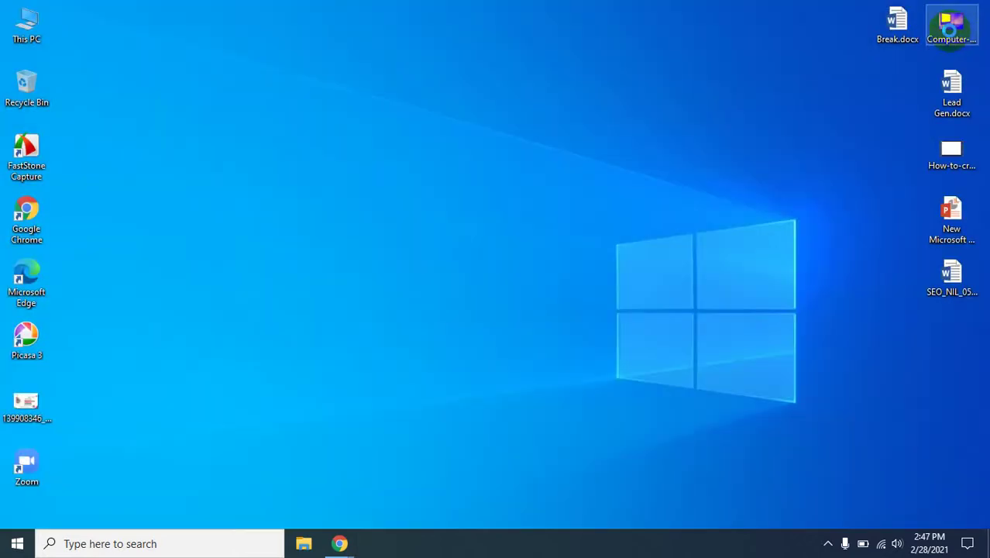
Open the file properties of the desktop image Computer-in-Bangladesh.jpg and display its metadata details.
right_click(949, 30)
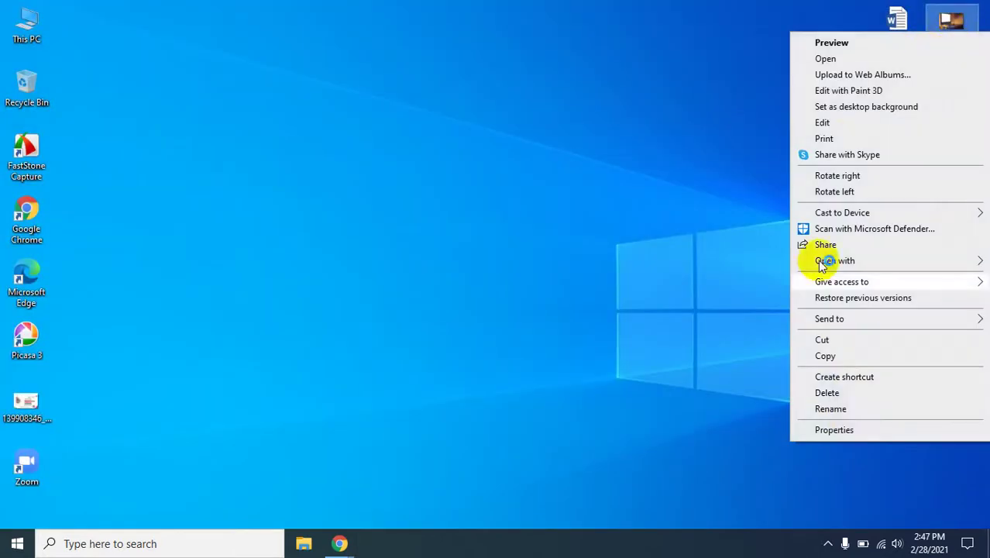
left_click(843, 431)
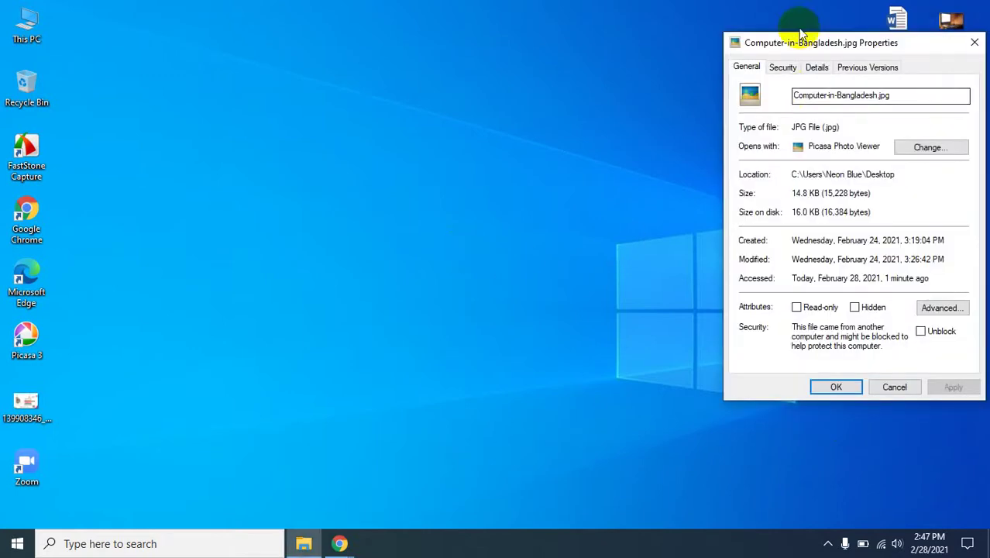
left_click_drag(883, 41, 631, 49)
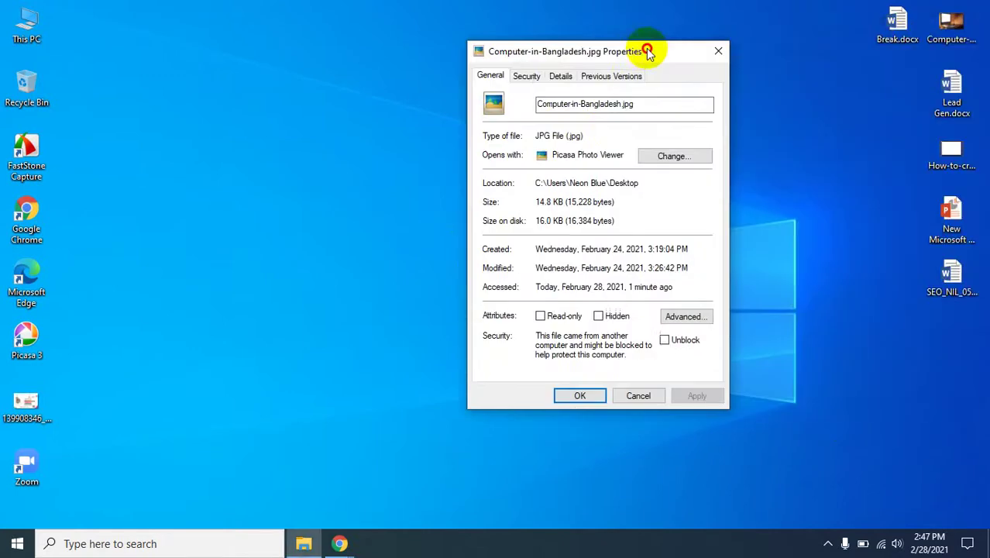
left_click(529, 76)
left_click(556, 77)
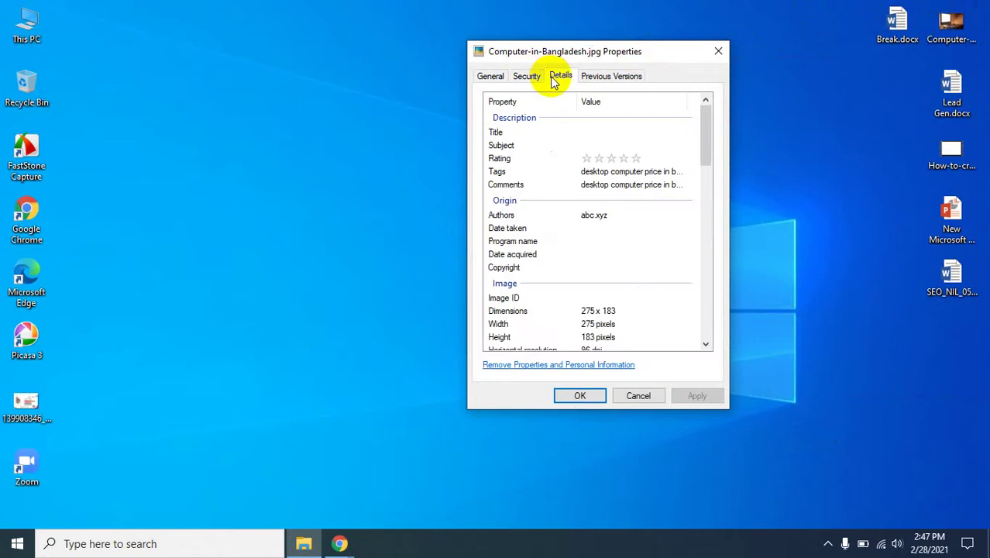
Examine the image's metadata from the title and description through the camera and file sections, and close the properties.
left_click(597, 131)
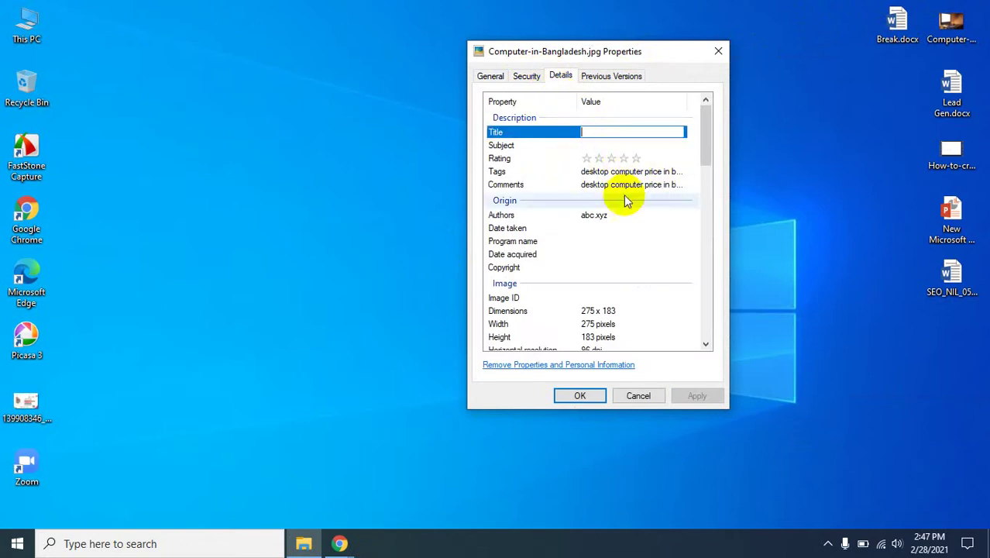
scroll(630, 265, "down", 6)
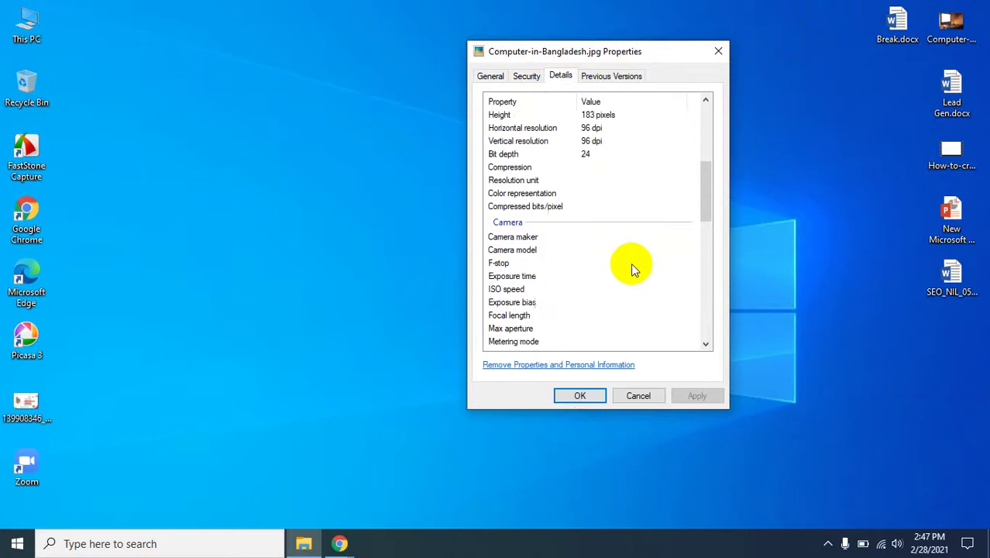
scroll(630, 263, "down", 10)
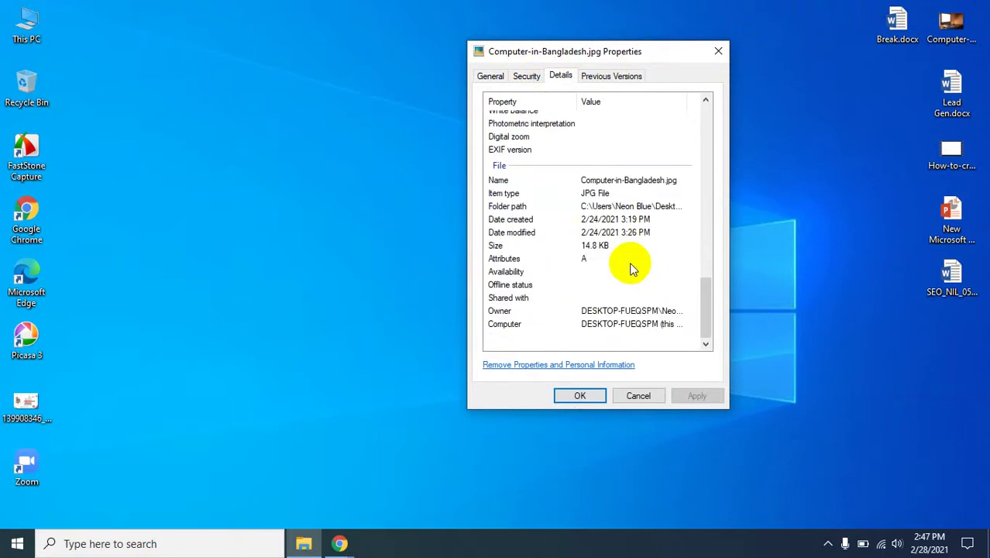
scroll(630, 264, "up", 6)
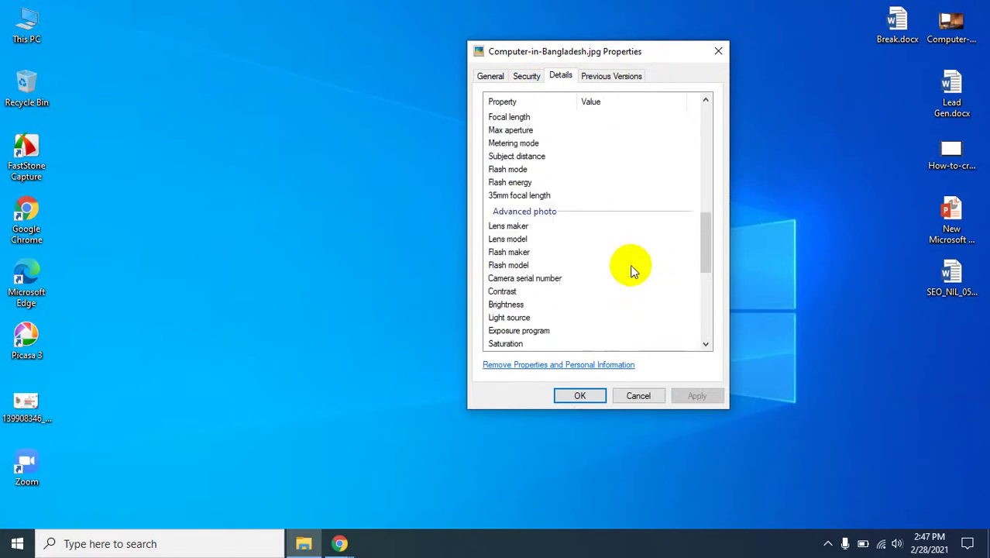
scroll(629, 268, "down", 6)
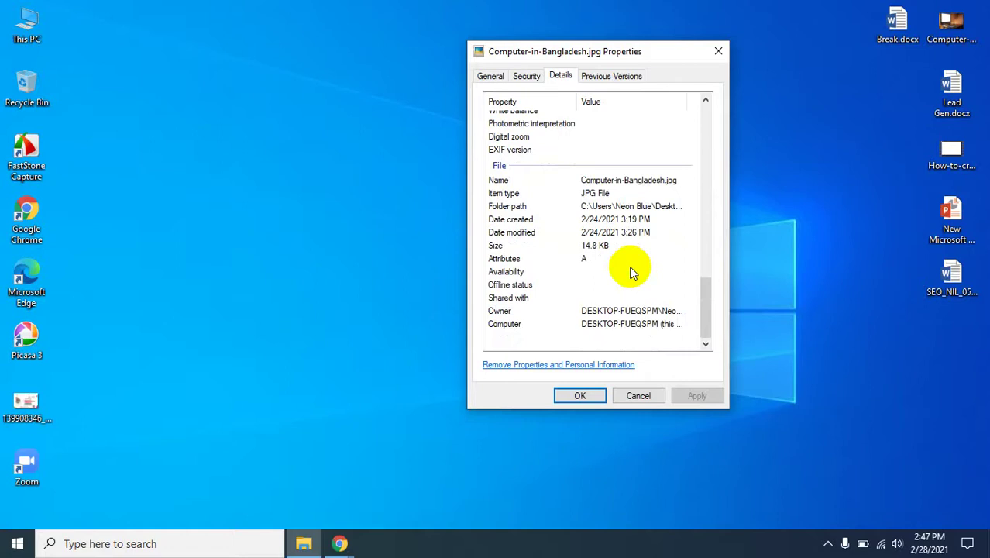
scroll(629, 266, "up", 15)
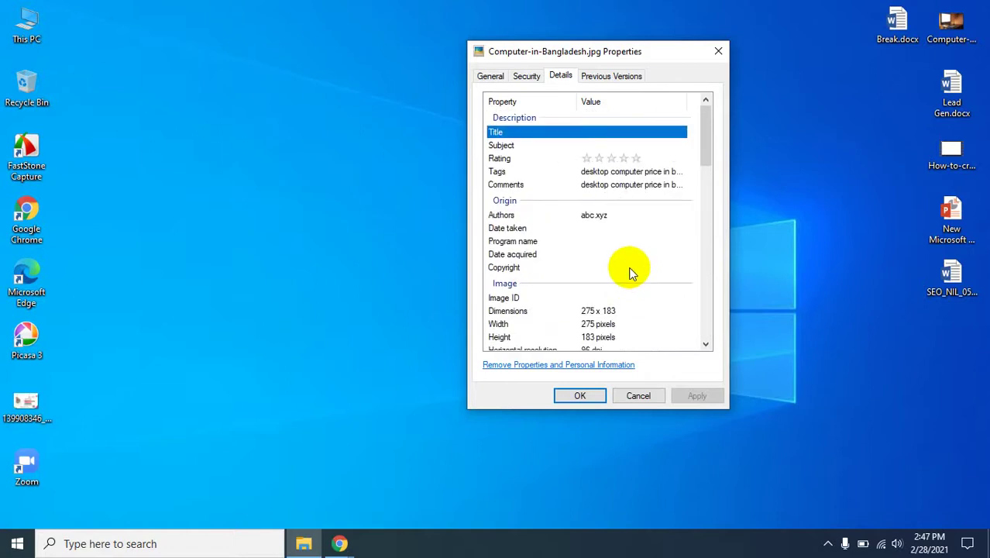
left_click(582, 395)
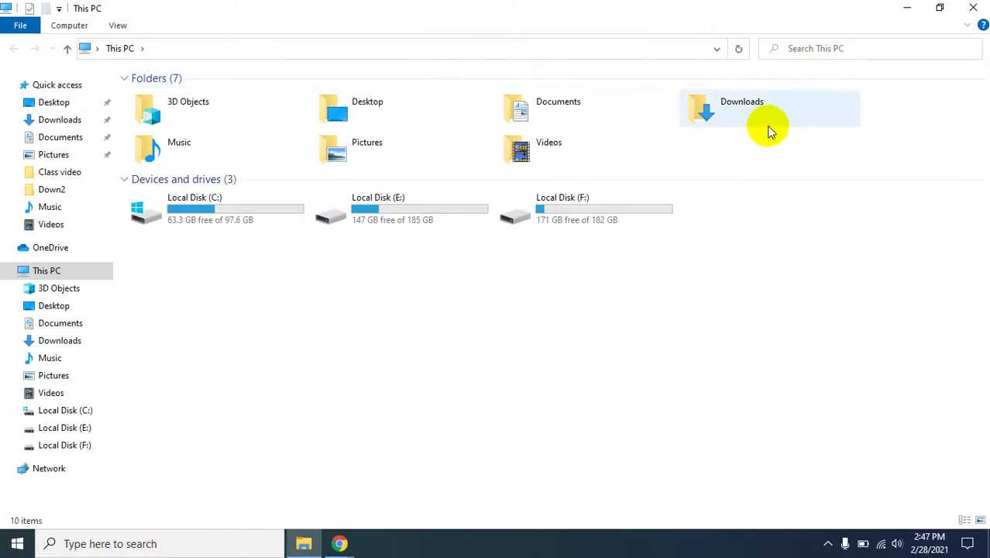
Open the Downloads folder and preview Online.png, closing the viewer again.
double_click(746, 118)
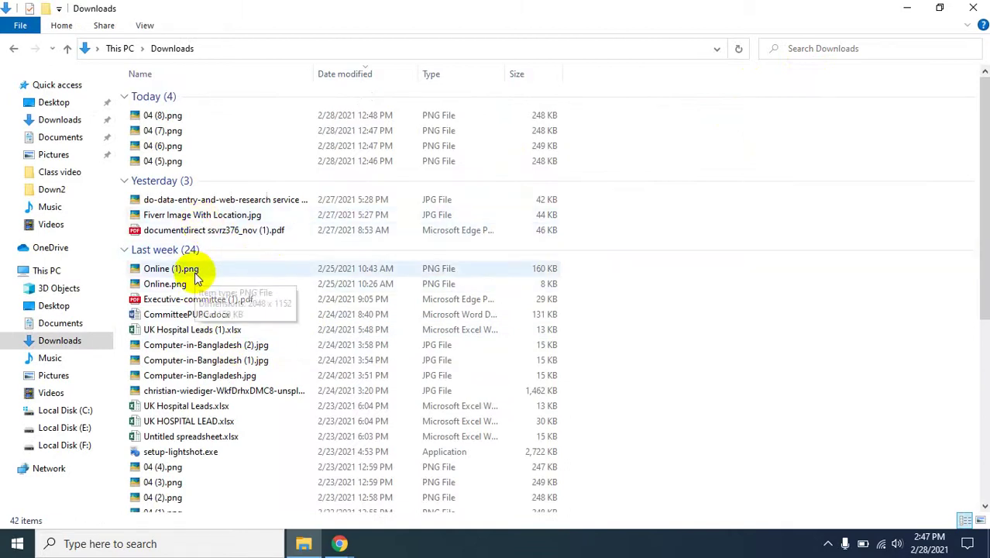
left_click(177, 291)
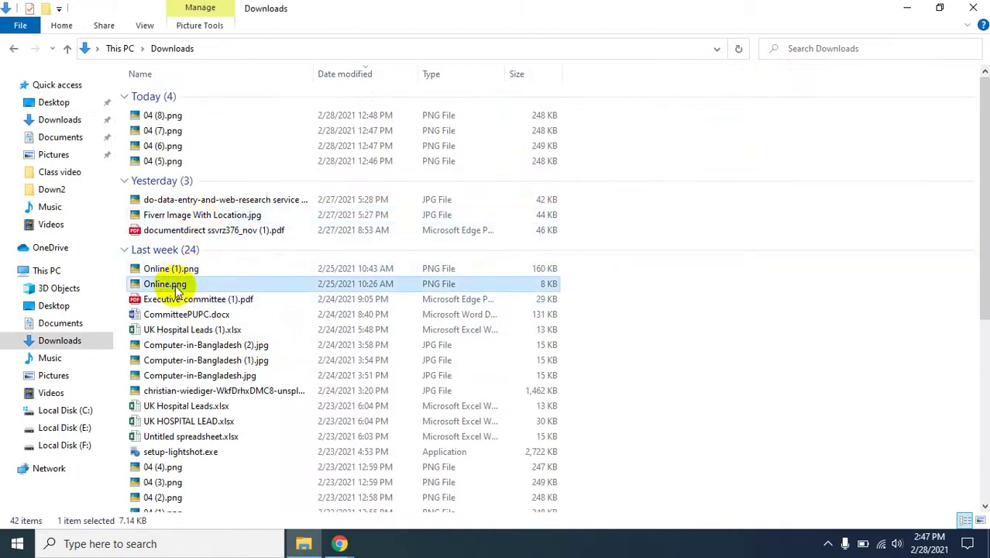
double_click(177, 287)
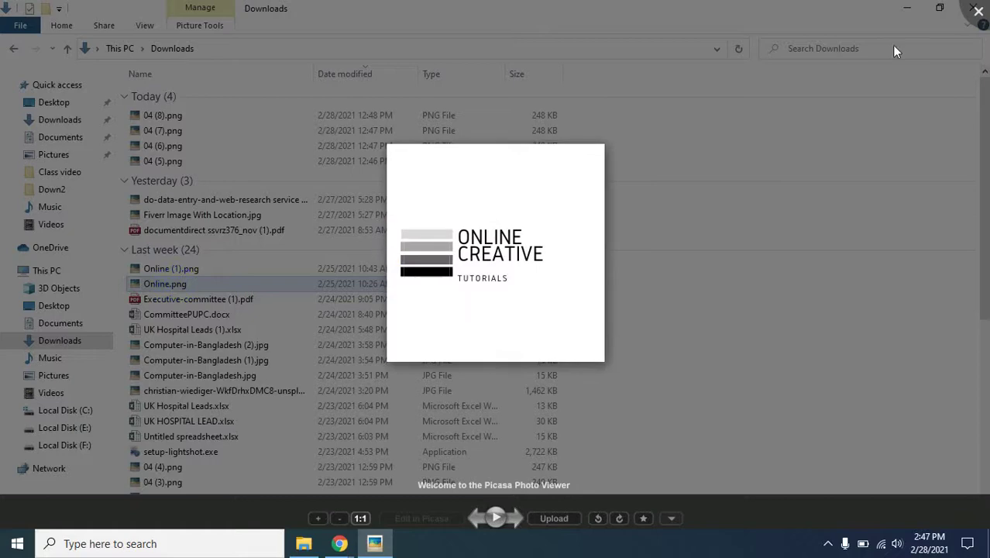
left_click(976, 7)
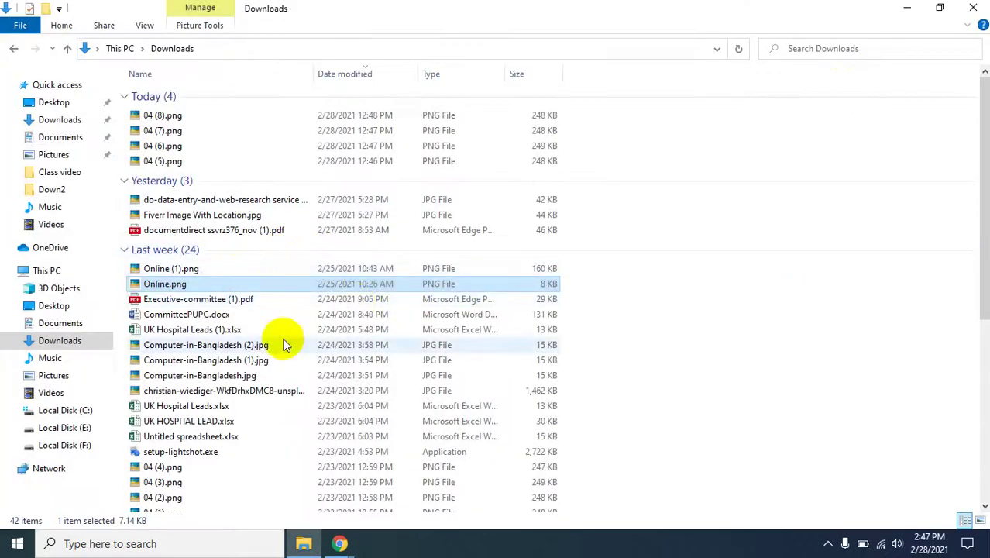
Preview Computer-in-Bangladesh (2).jpg from the Downloads folder and close the viewer.
left_click(198, 346)
double_click(198, 345)
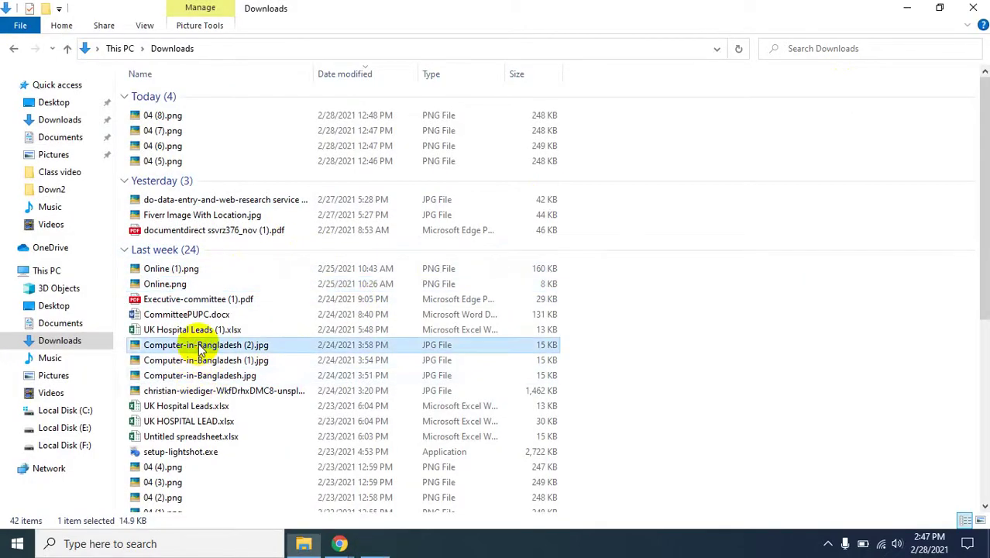
right_click(539, 265)
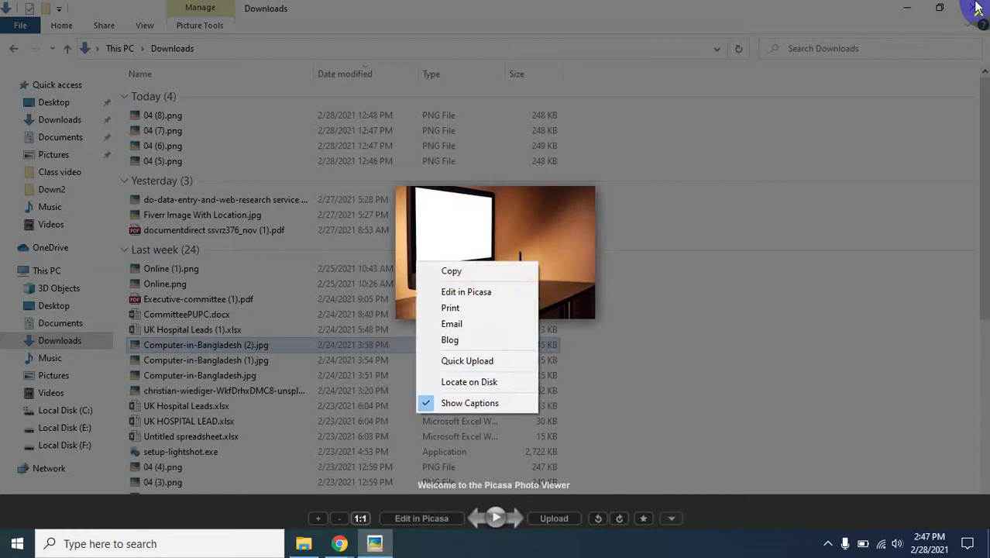
left_click(977, 7)
left_click(976, 12)
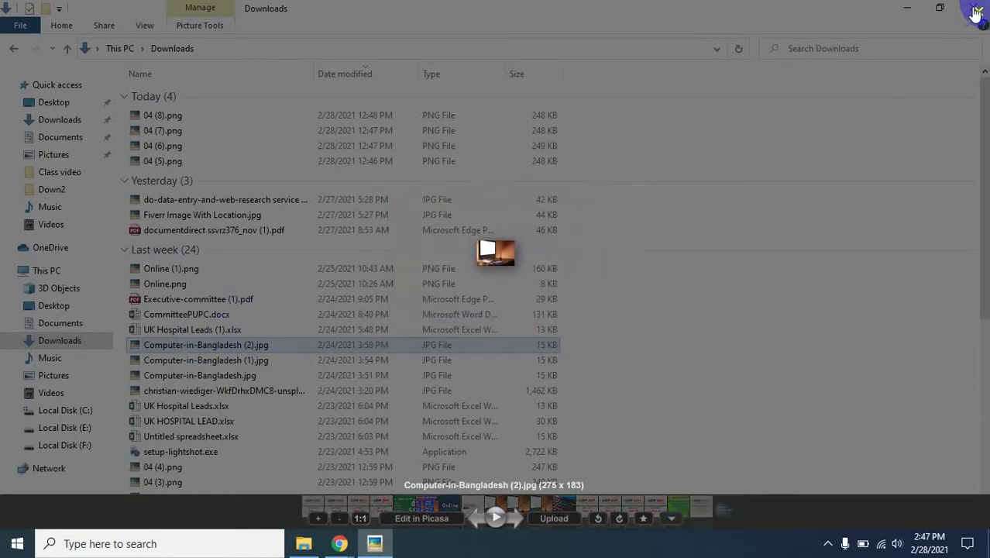
Examine the metadata details of Computer-in-Bangladesh (2).jpg, including its description, GPS and file sections, and close its properties.
right_click(188, 345)
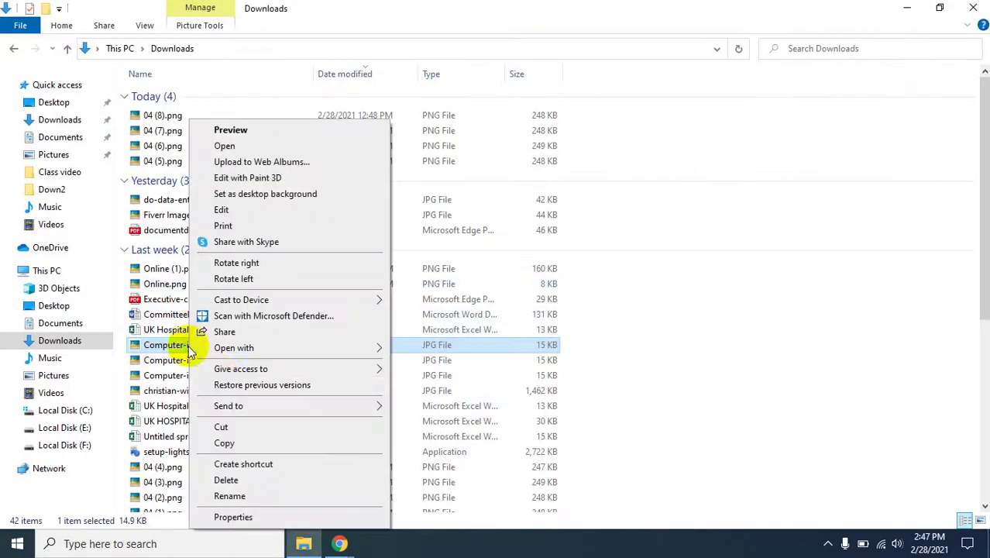
left_click(230, 514)
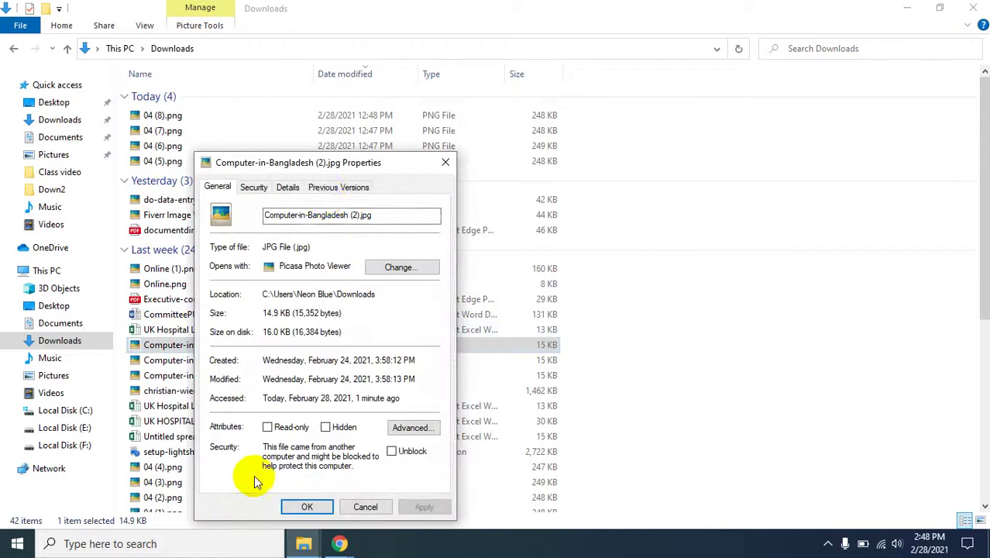
left_click(289, 190)
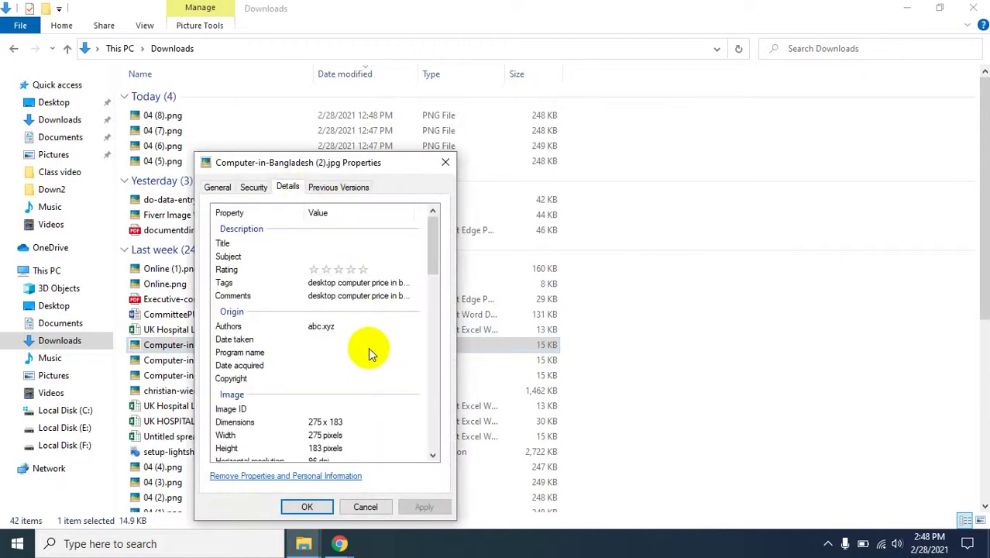
scroll(370, 346, "down", 15)
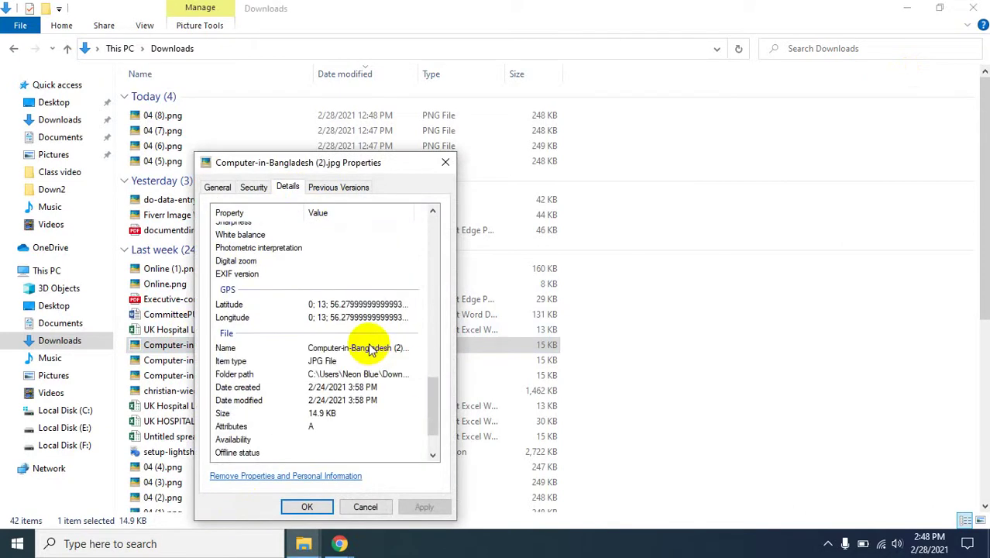
scroll(370, 346, "up", 15)
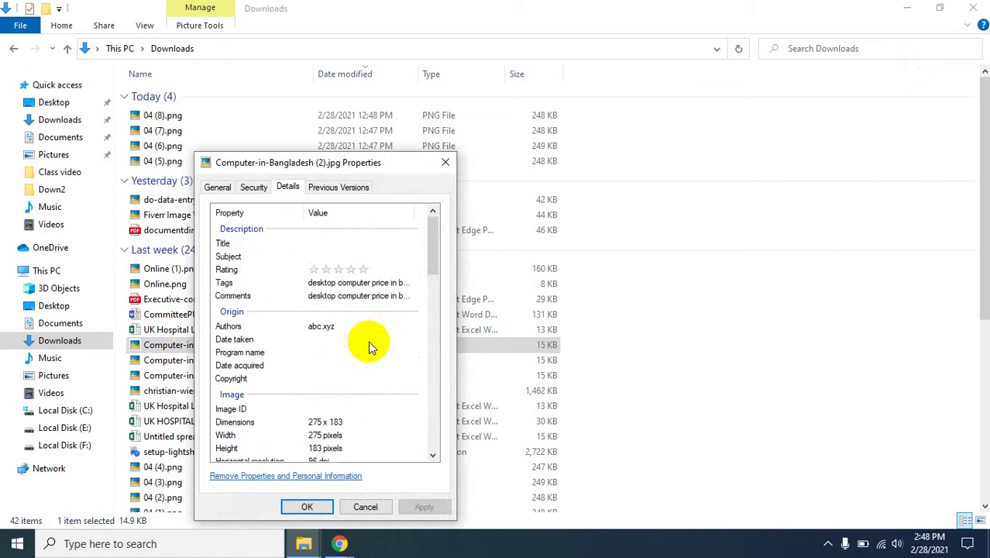
left_click(316, 242)
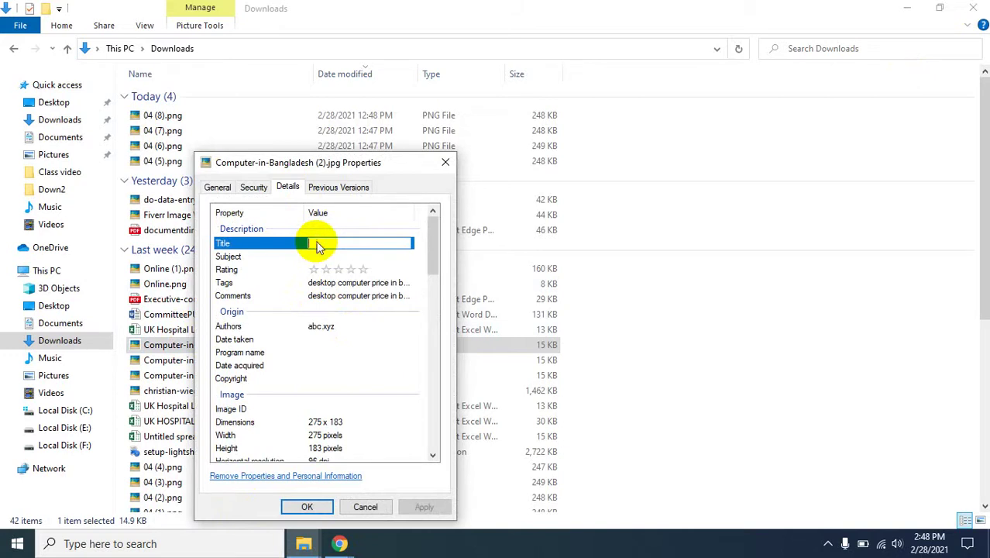
left_click(333, 261)
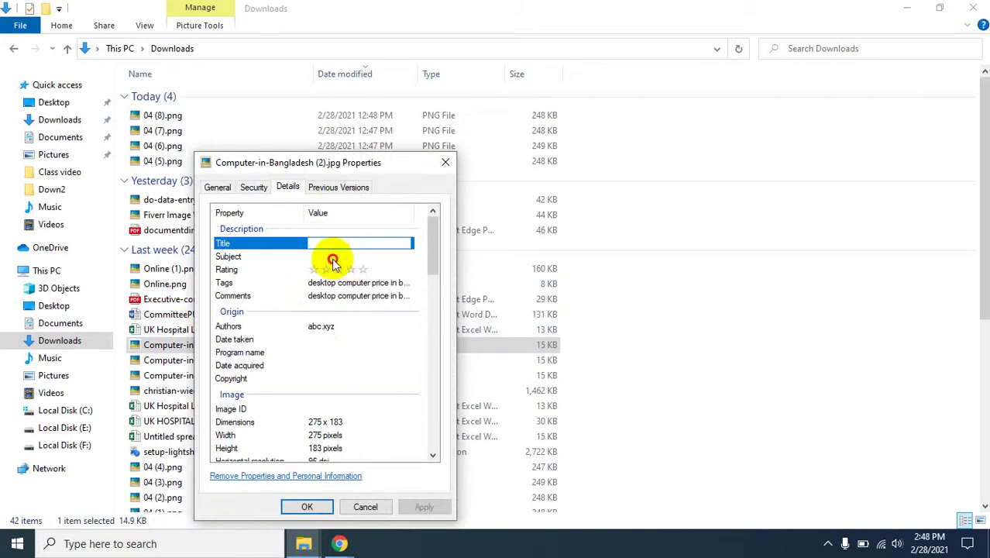
left_click(445, 162)
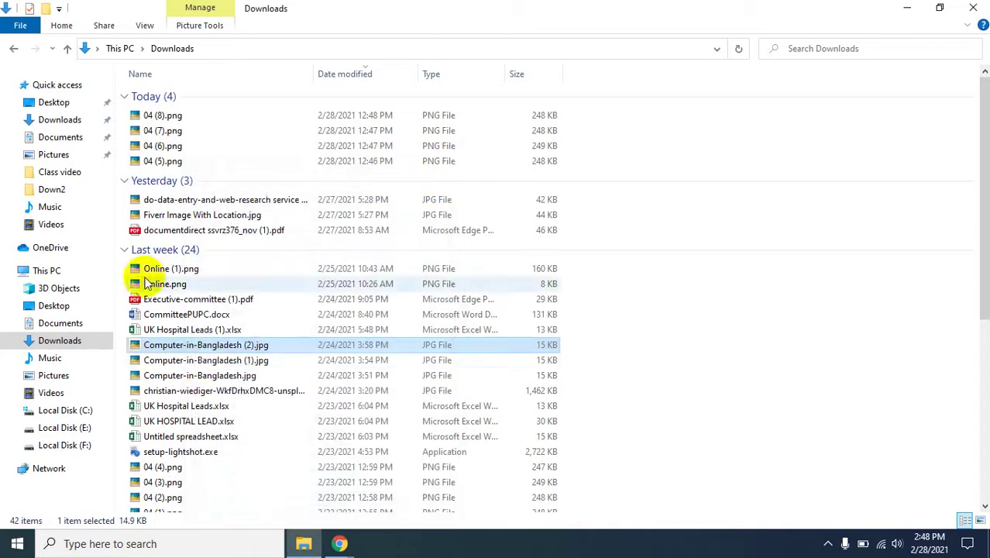
Copy the file Computer-in-Bangladesh (2).jpg from the Downloads folder to the clipboard.
left_click(185, 350)
right_click(185, 350)
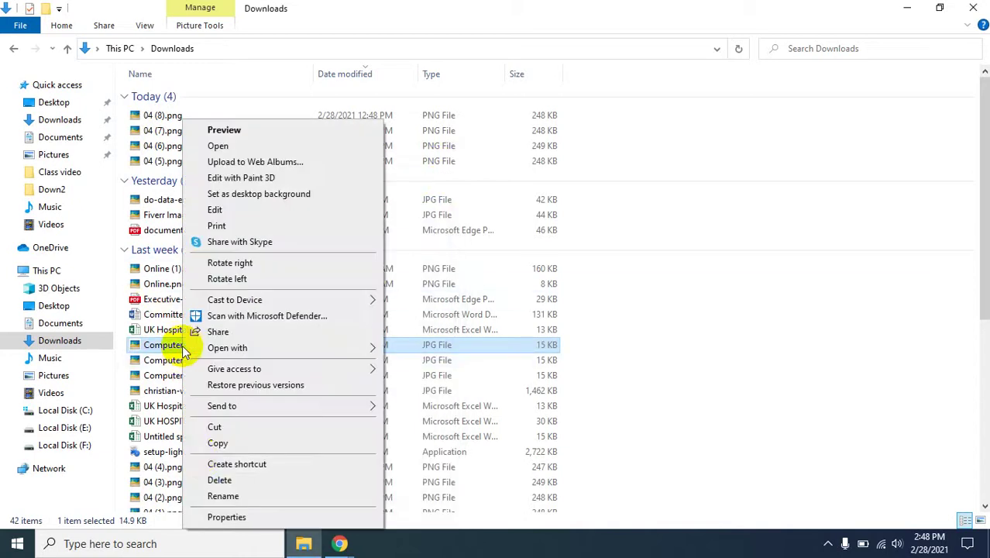
left_click(228, 439)
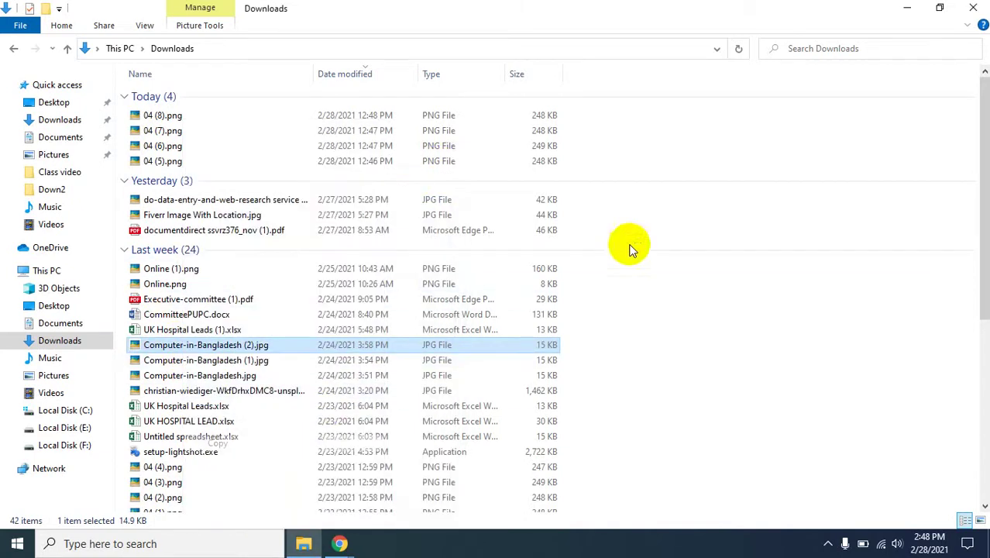
Minimize the Downloads folder and paste the copied image onto the desktop.
left_click(905, 10)
right_click(413, 171)
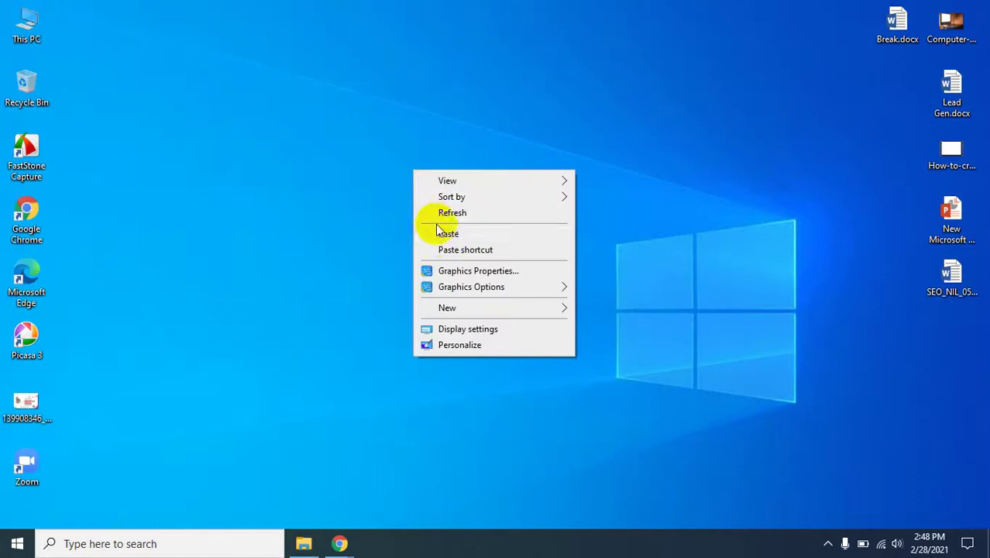
left_click(446, 234)
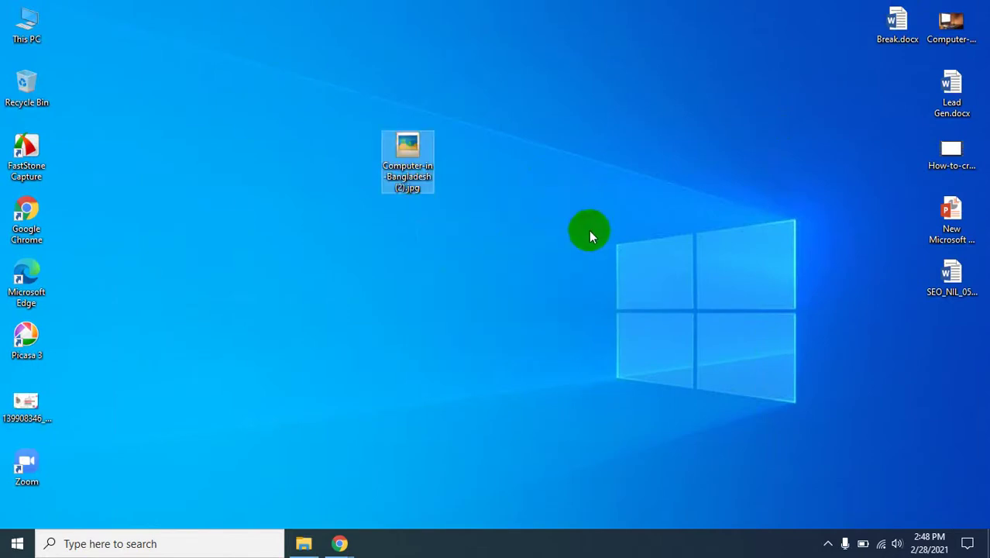
Try to rename the pasted desktop image as Computer-in-Bangladesh.jpg, declining the suggested alternative name.
left_click(424, 190)
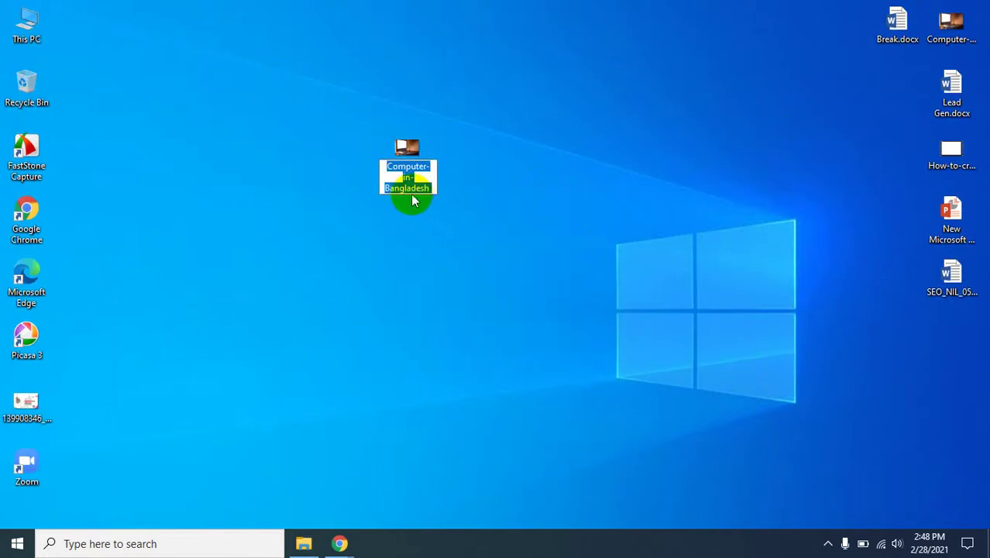
left_click(429, 187)
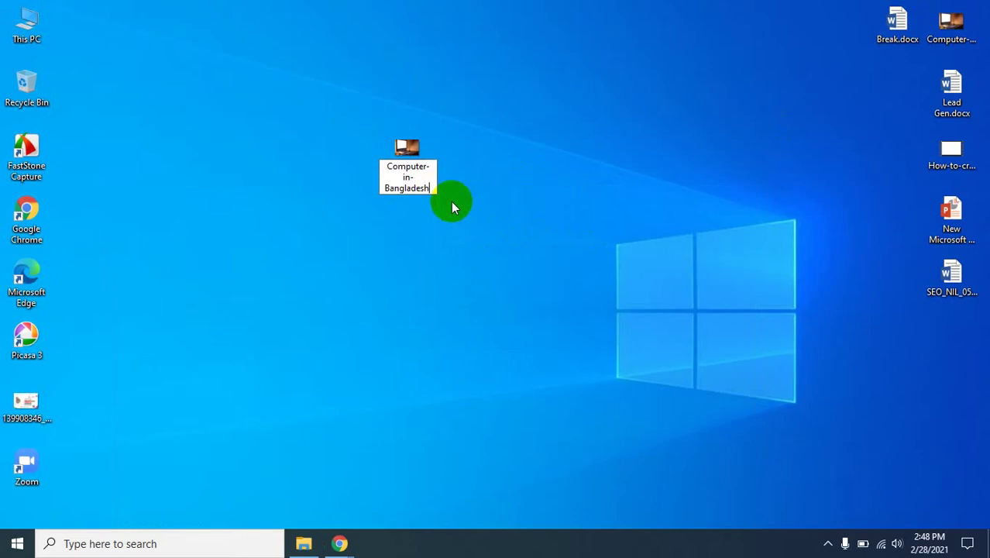
type(".j")
left_click(450, 201)
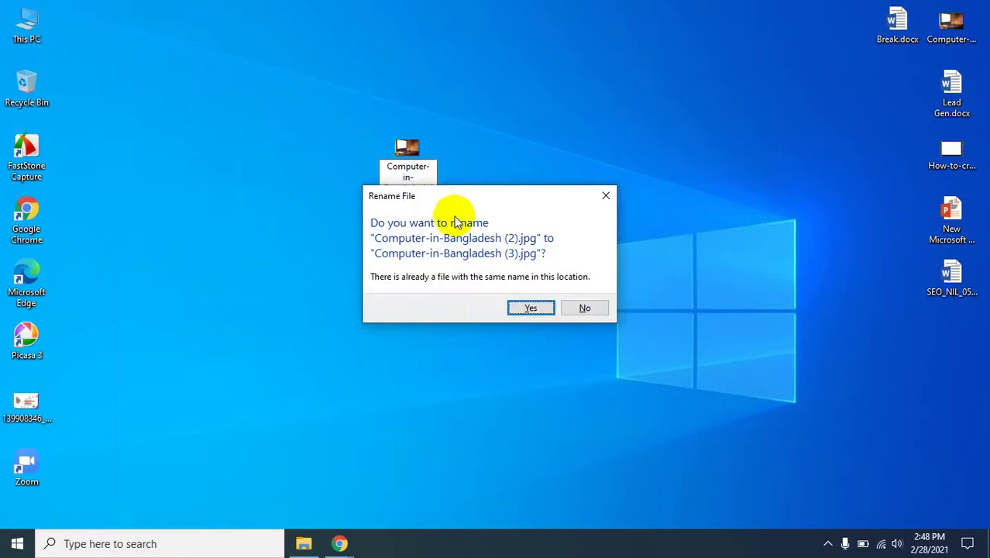
left_click(585, 307)
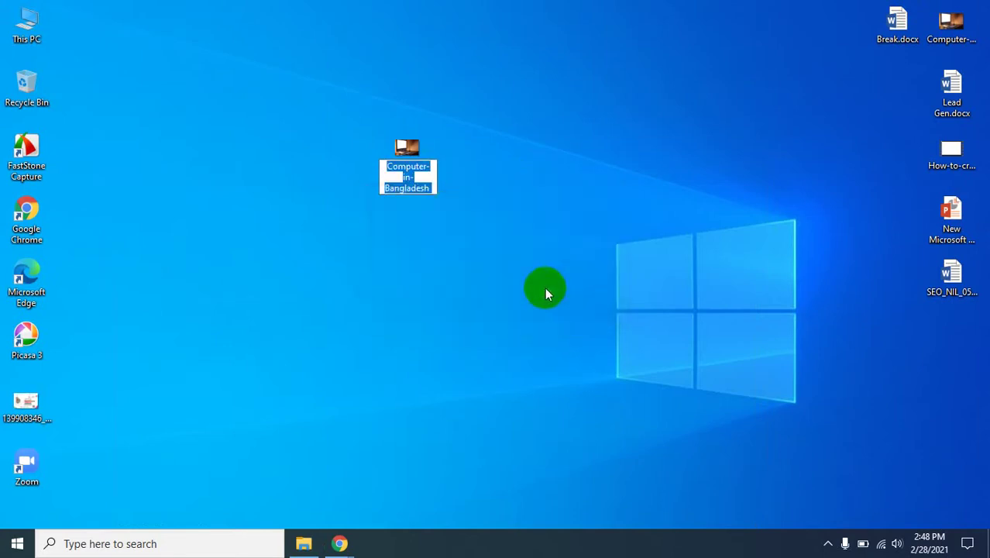
left_click(417, 175)
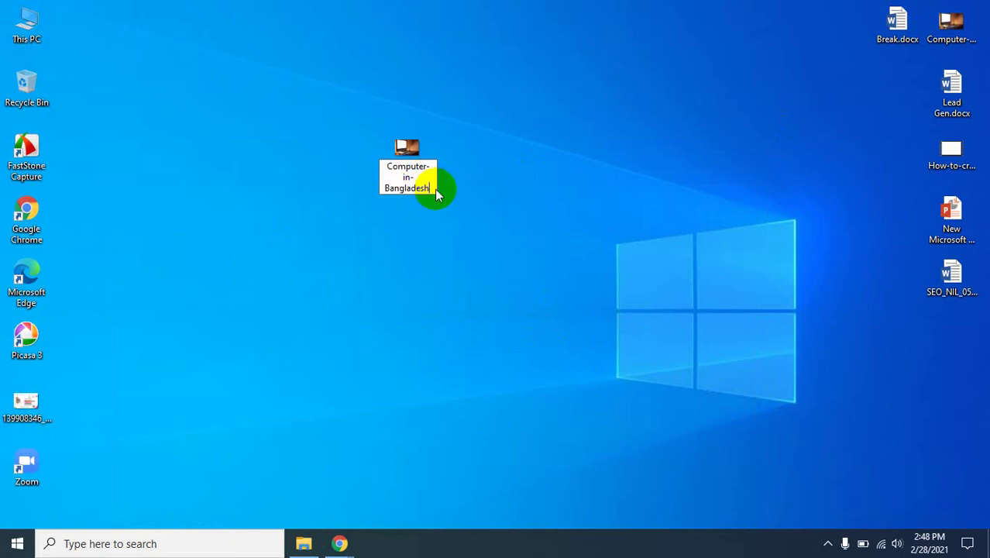
Delete the older Computer-in-Bangladesh.jpg from the desktop and rename the pasted copy as Computer-in-Bangladesh.jpg.
left_click(953, 37)
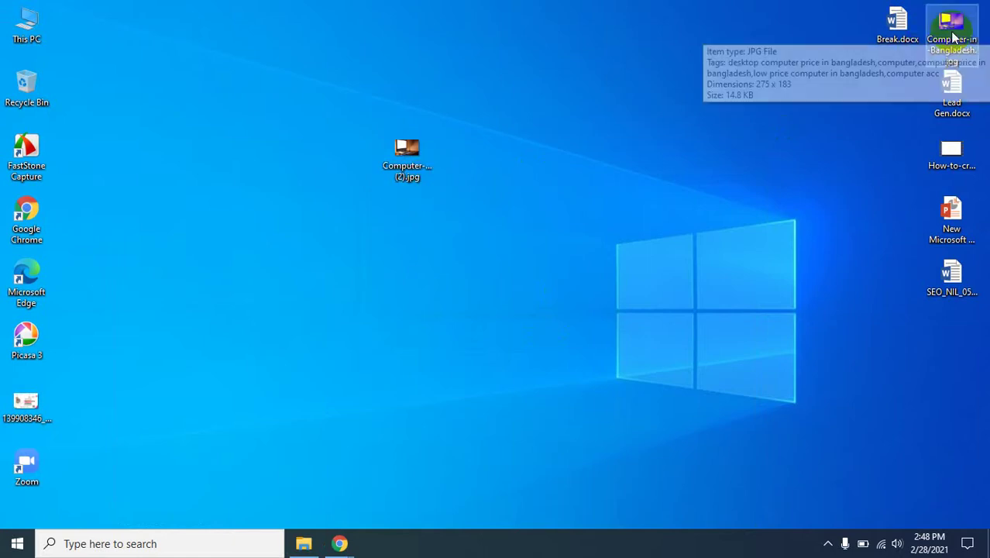
key("Delete")
left_click(426, 163)
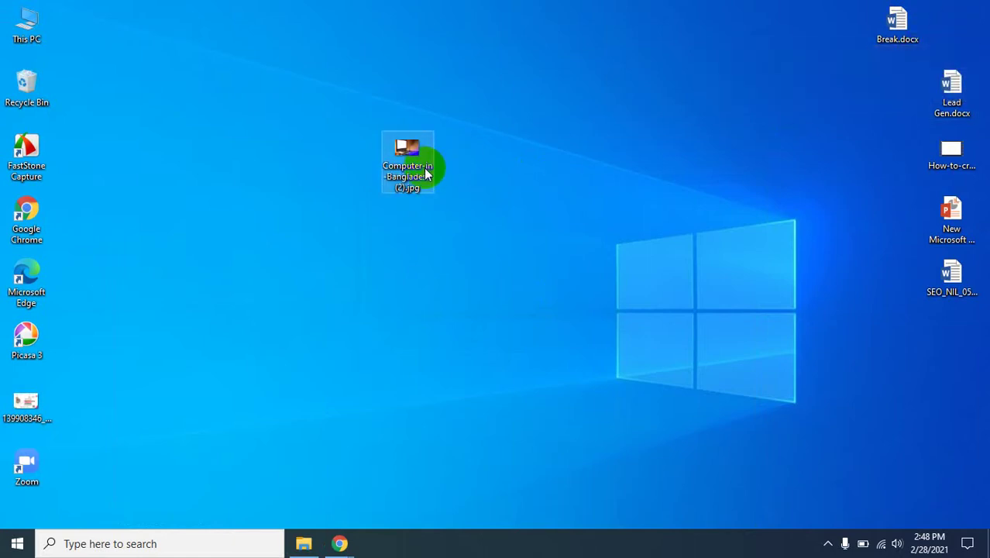
left_click(424, 170)
key("End")
key("BackSpace")
key("BackSpace")
key("BackSpace")
key("BackSpace")
key("BackSpace")
key("BackSpace")
key("BackSpace")
key("BackSpace")
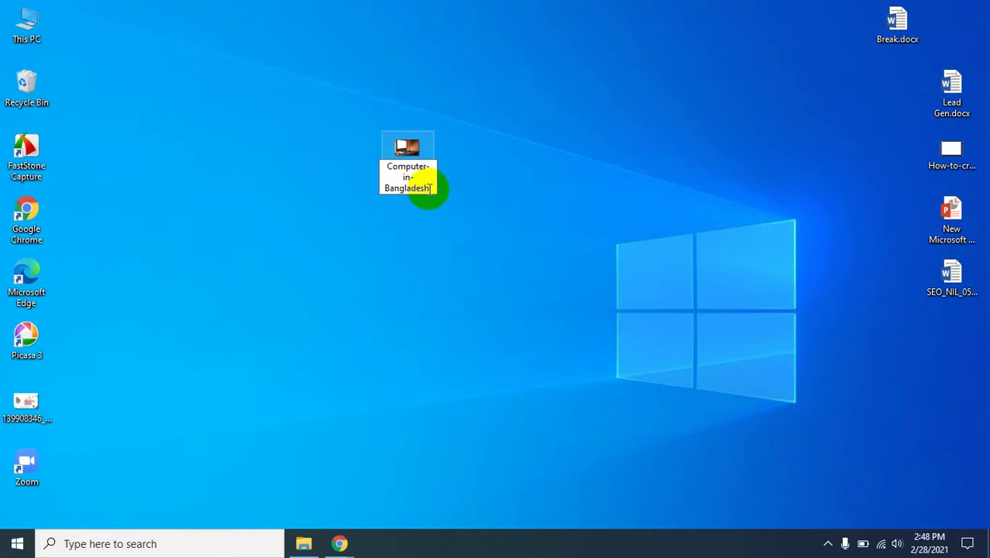
type(".j")
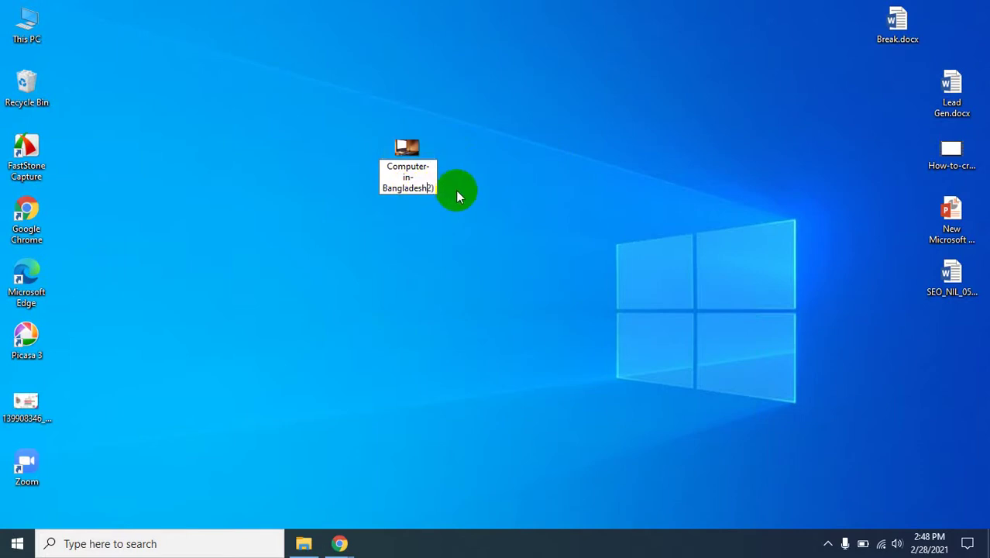
type("pg")
key("Return")
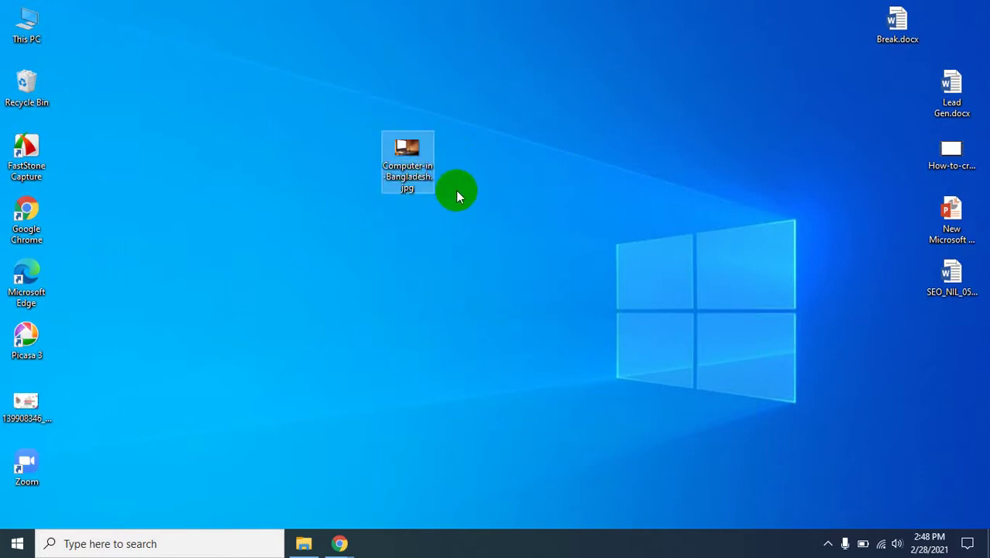
left_click(360, 417)
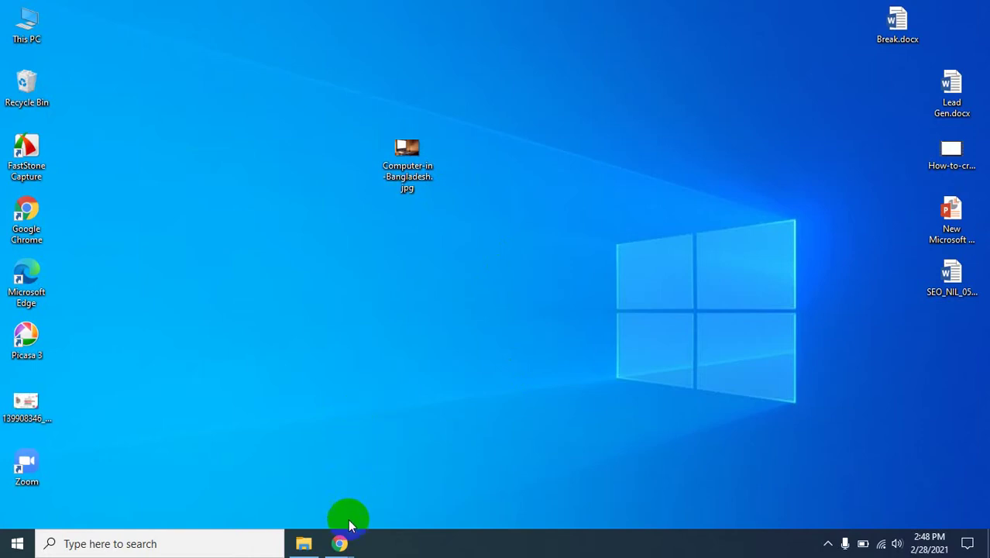
Switch to Imgur in Chrome and create a new post by uploading Computer-in-Bangladesh.jpg from the Desktop folder.
mouse_move(344, 535)
left_click(244, 469)
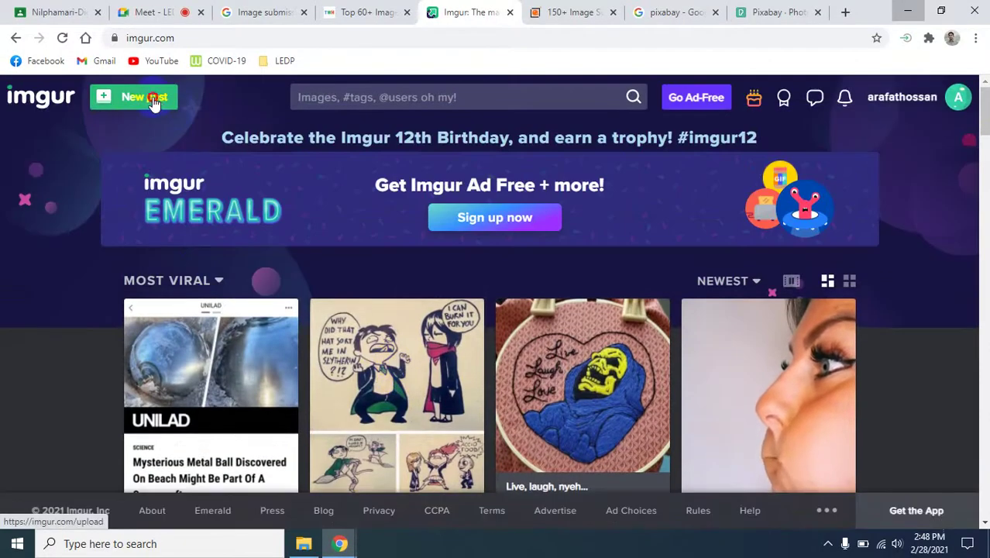
left_click(154, 101)
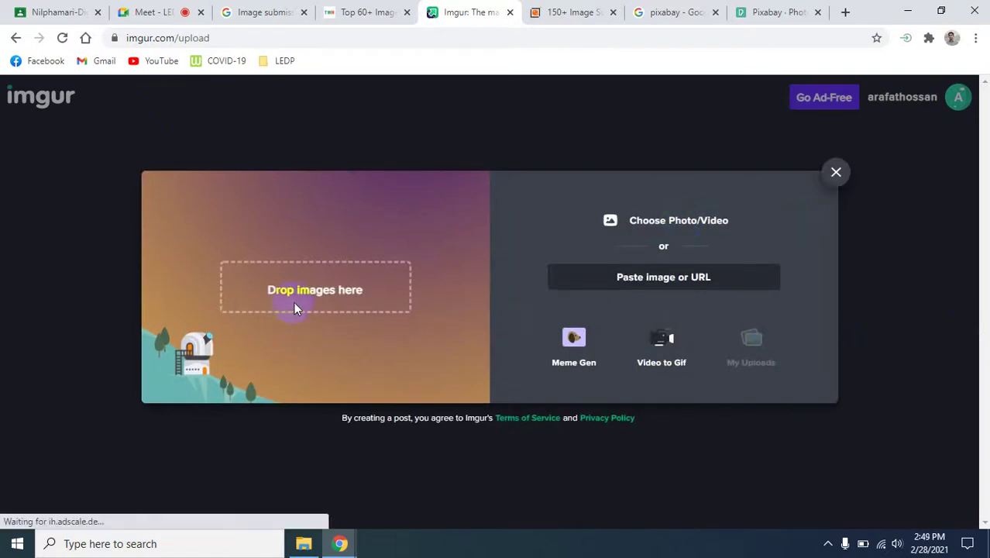
left_click(664, 223)
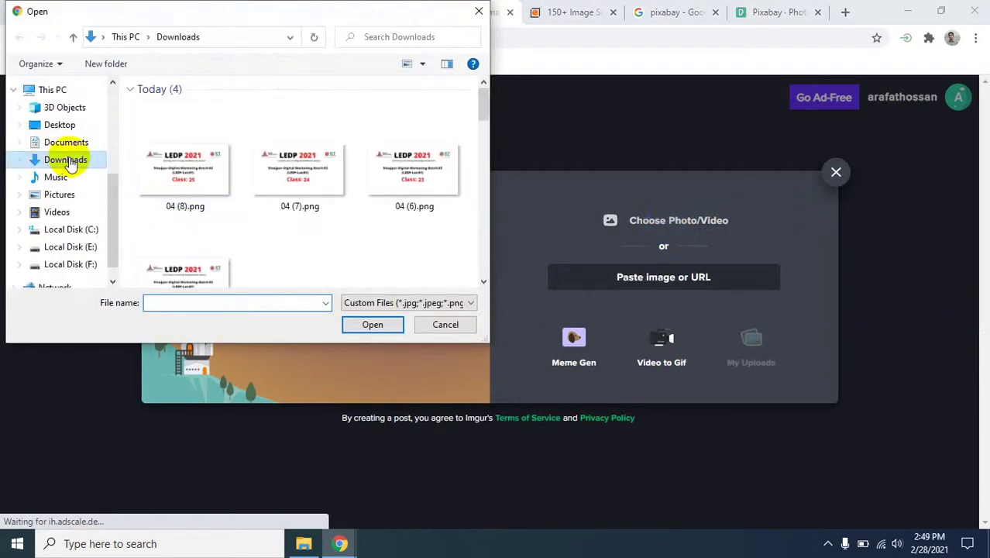
left_click(60, 126)
left_click(259, 166)
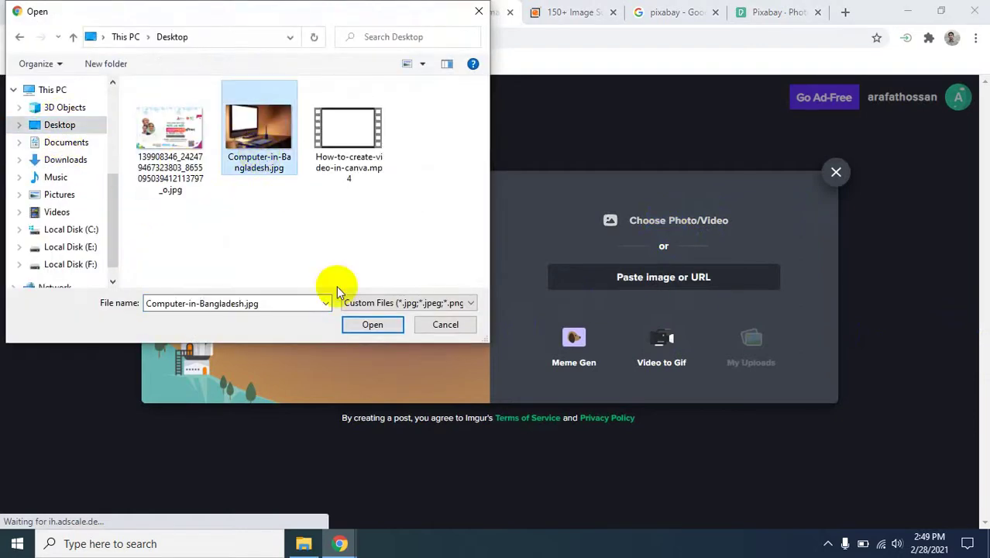
left_click(366, 326)
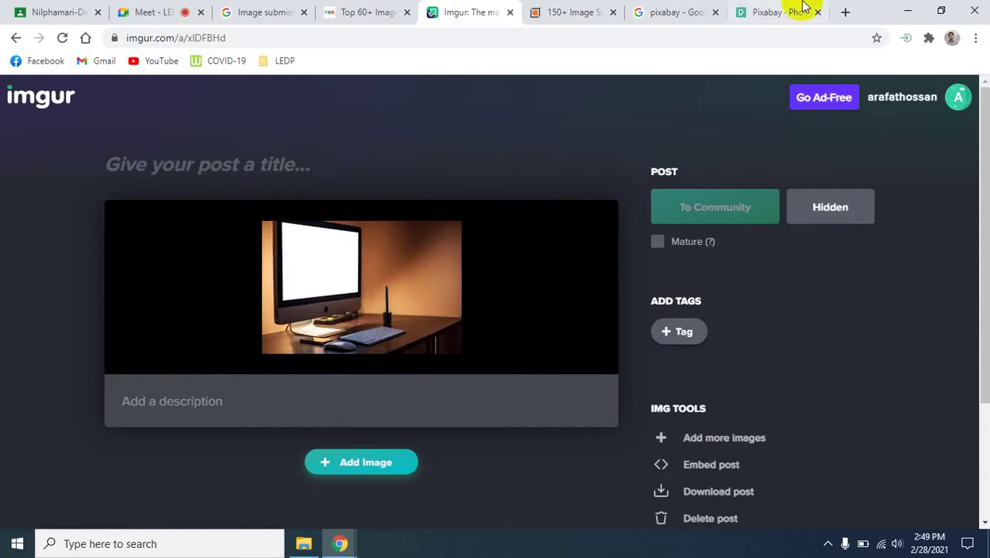
Open a blank browser tab and return to the uploaded Imgur post.
left_click(844, 11)
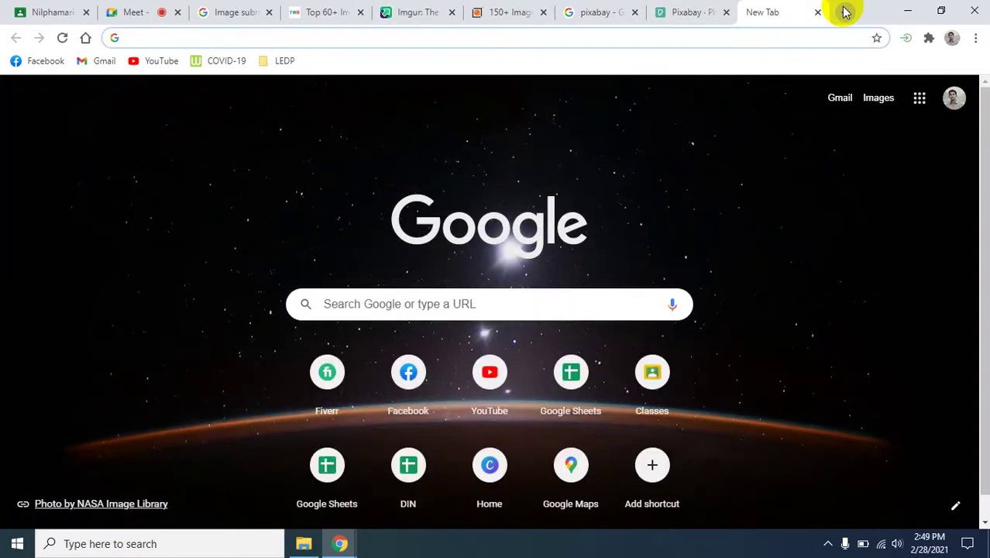
left_click(676, 12)
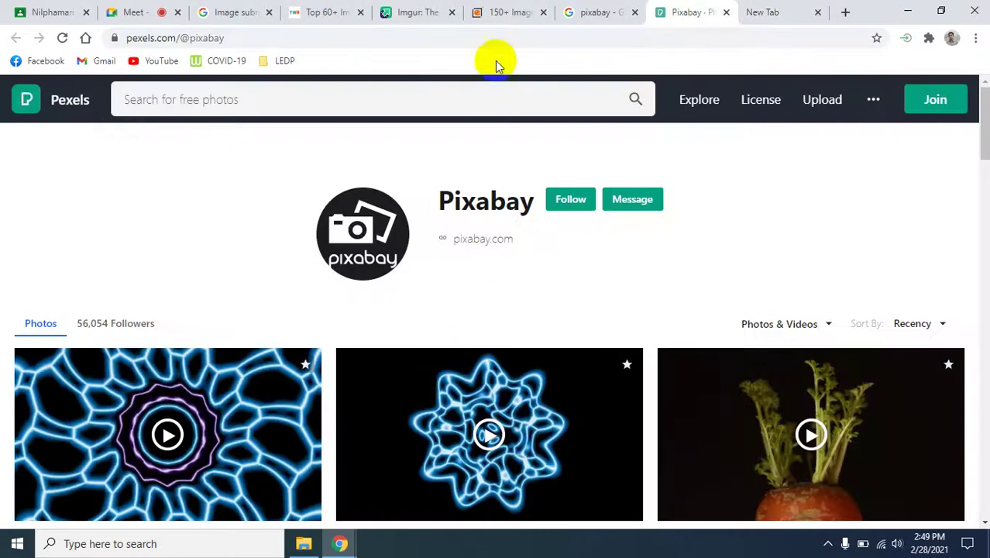
left_click(412, 11)
Title the Imgur post "Computer in Bangladesh" and open its description for editing.
left_click(281, 166)
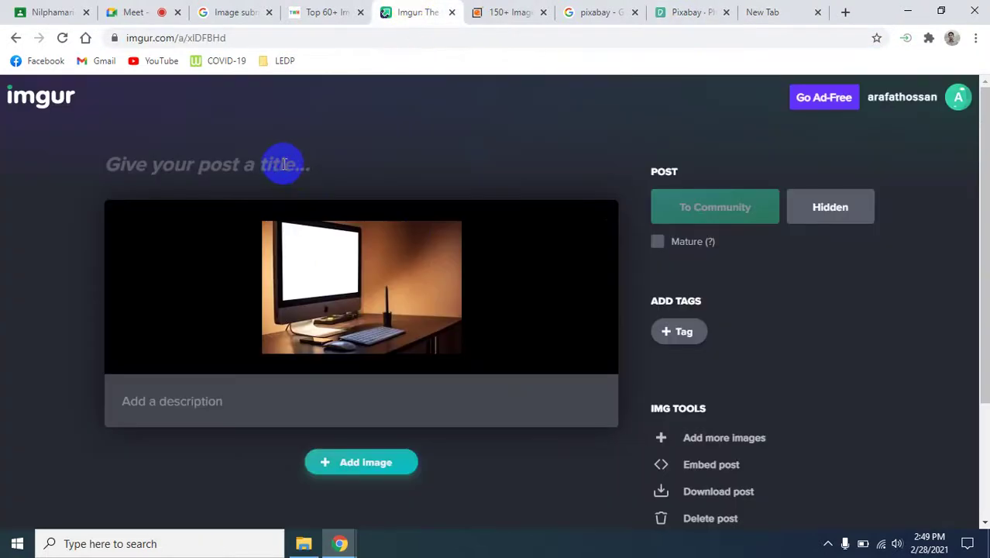
type("Computer")
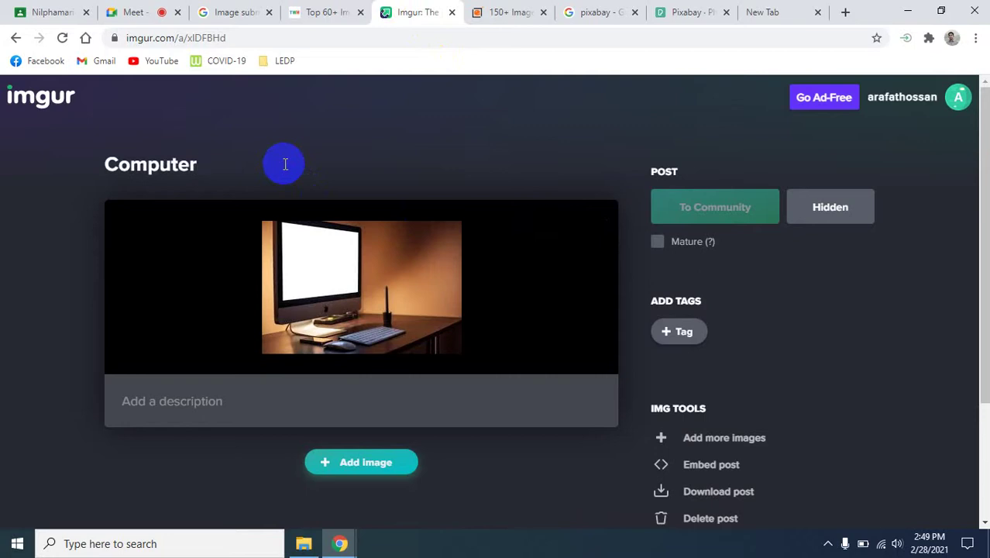
type("gladesh")
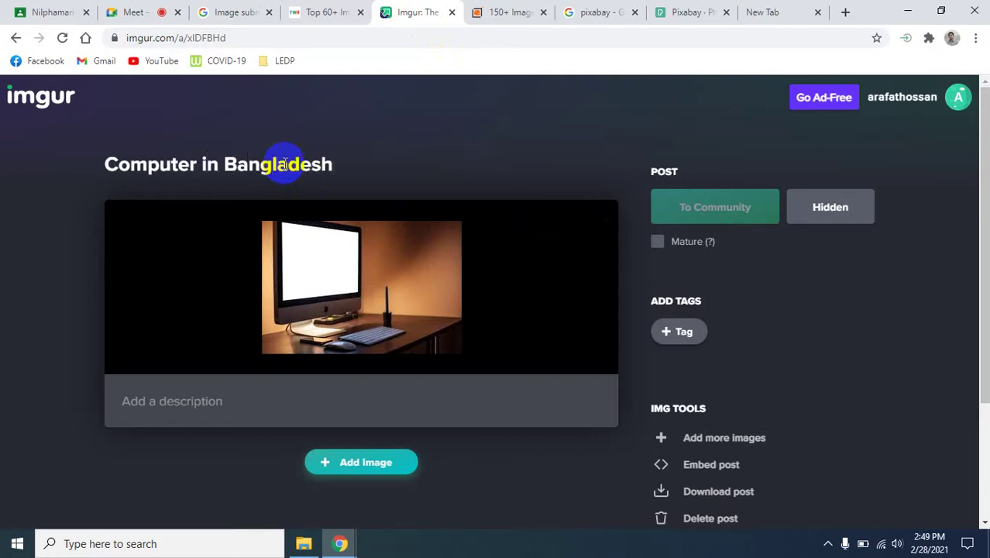
scroll(597, 296, "down", 1)
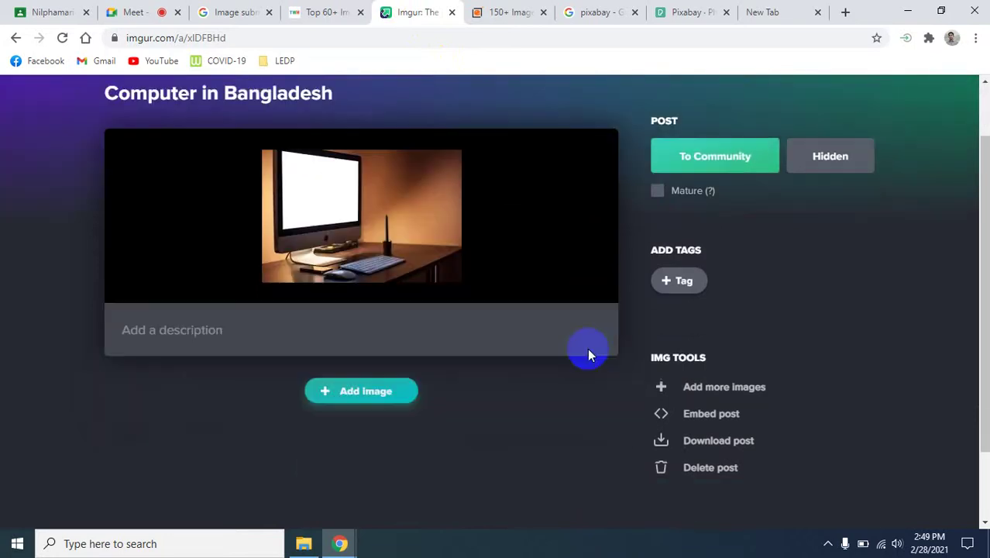
left_click(185, 334)
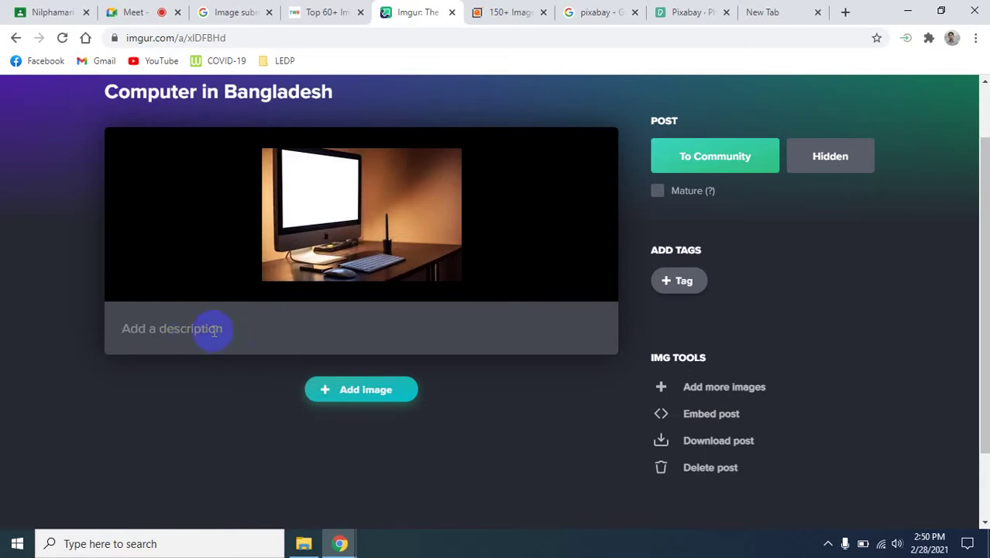
Load csedoc.blogspot.com in the blank browser tab and look over the recent posts on its home page.
left_click(771, 13)
type("lo")
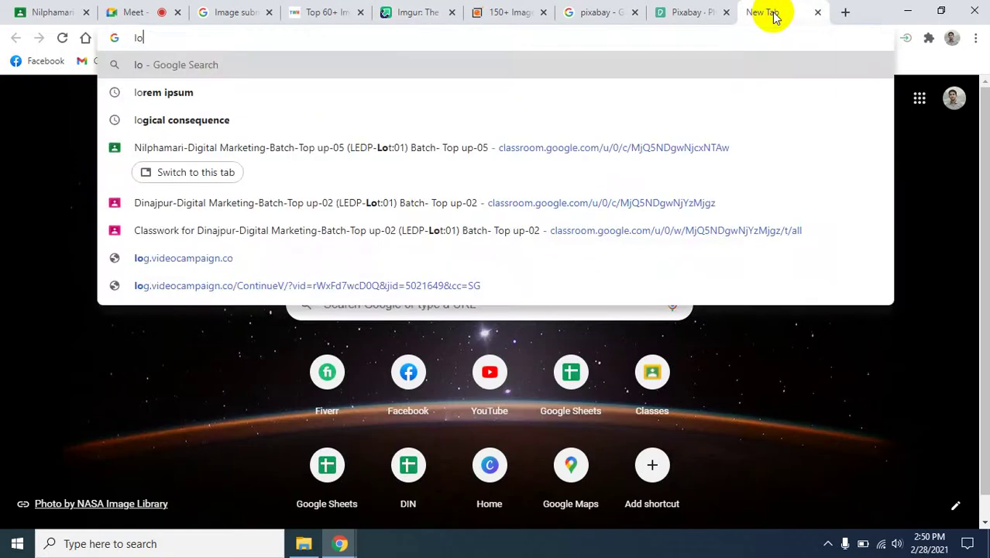
key("BackSpace")
key("BackSpace")
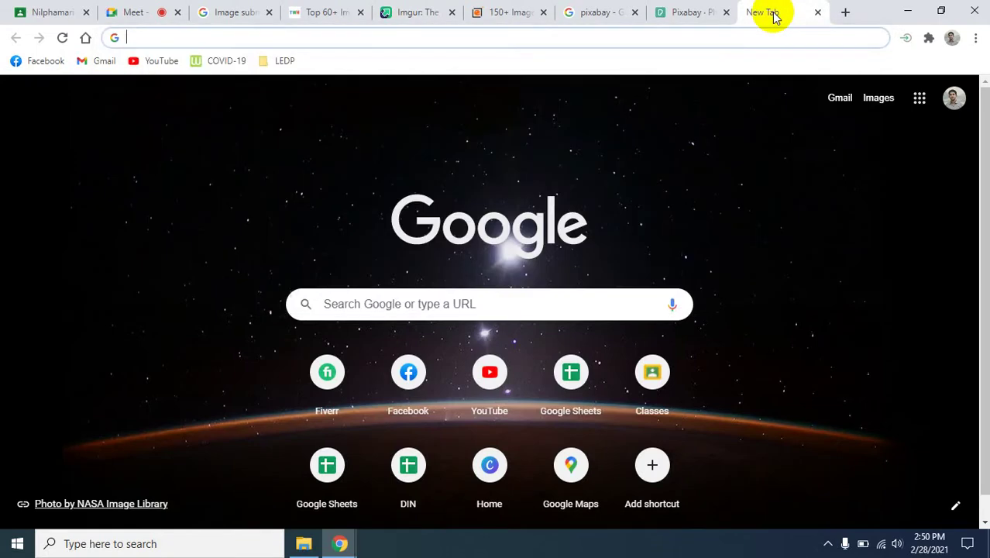
type("cse")
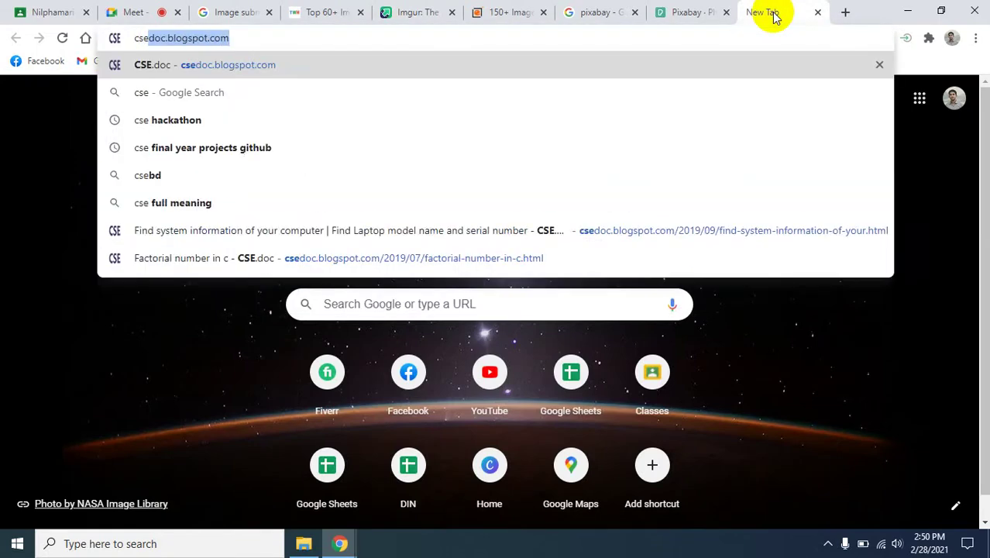
key("Return")
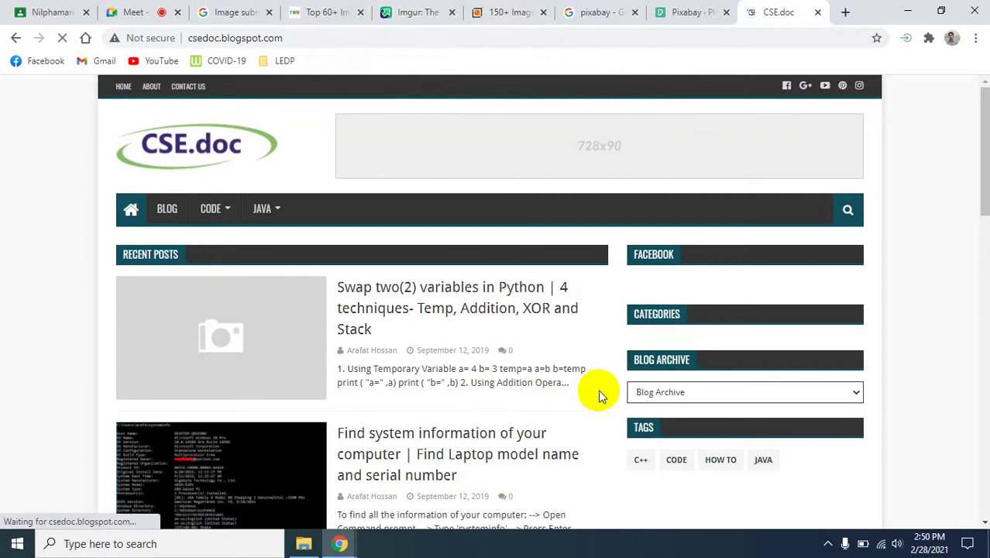
scroll(597, 388, "down", 2)
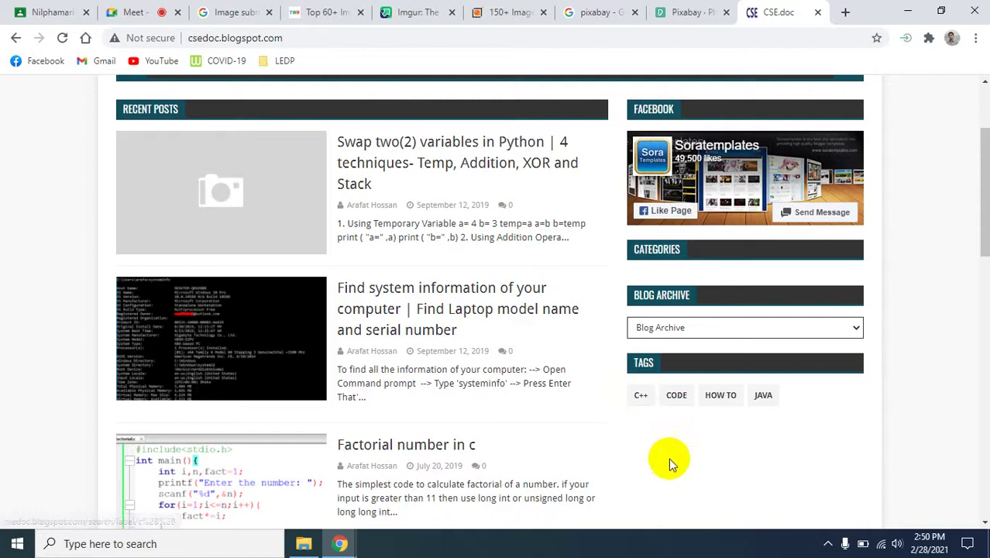
scroll(484, 367, "down", 2)
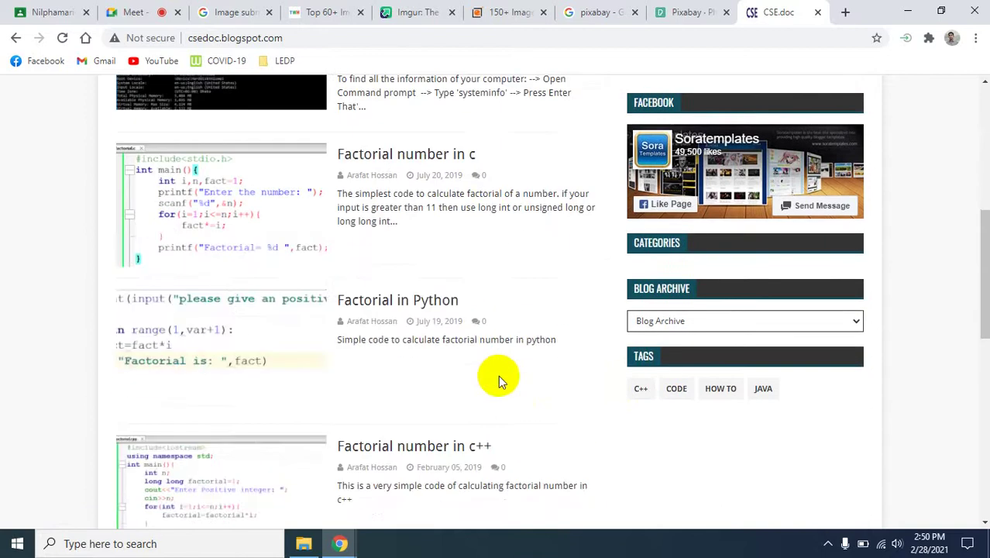
scroll(508, 383, "up", 5)
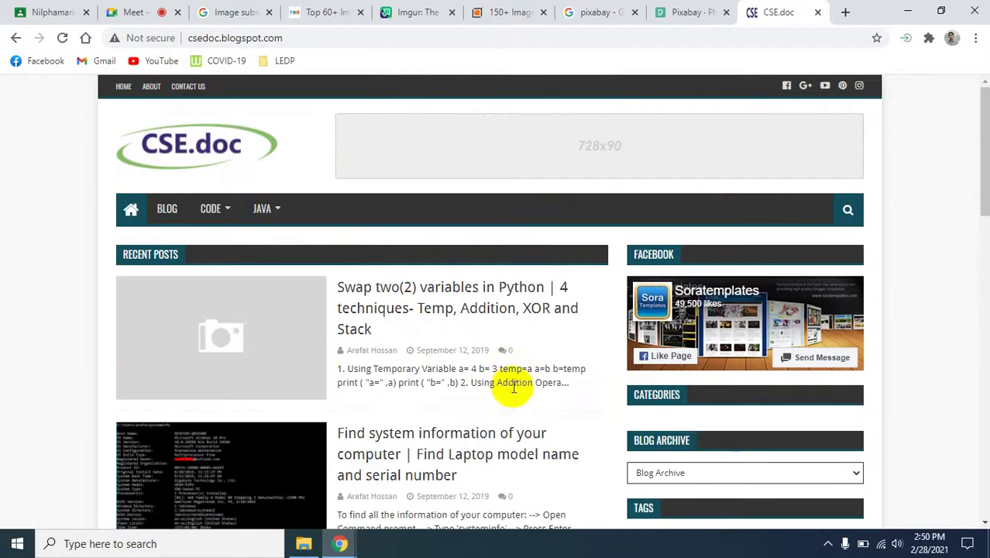
Open the Blog section of the CSE.doc site and look through its list of posts.
left_click(161, 208)
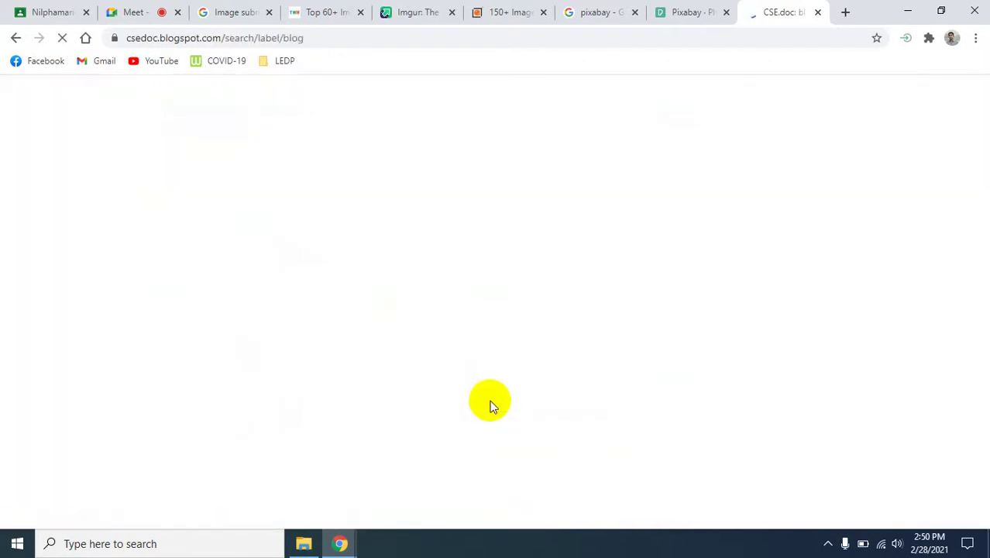
scroll(488, 401, "down", 5)
scroll(489, 404, "down", 5)
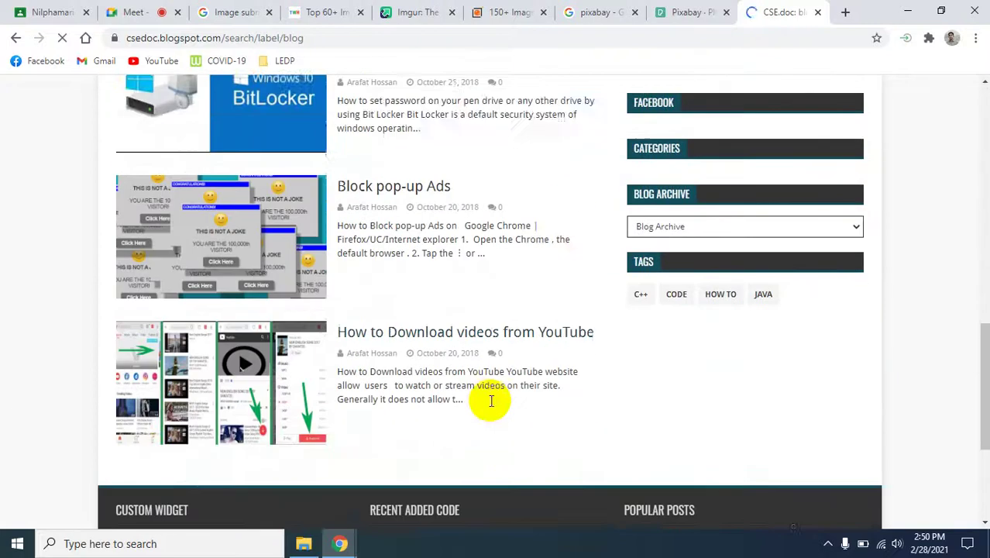
scroll(489, 404, "up", 1)
scroll(490, 405, "down", 3)
scroll(489, 405, "up", 2)
scroll(489, 405, "up", 1)
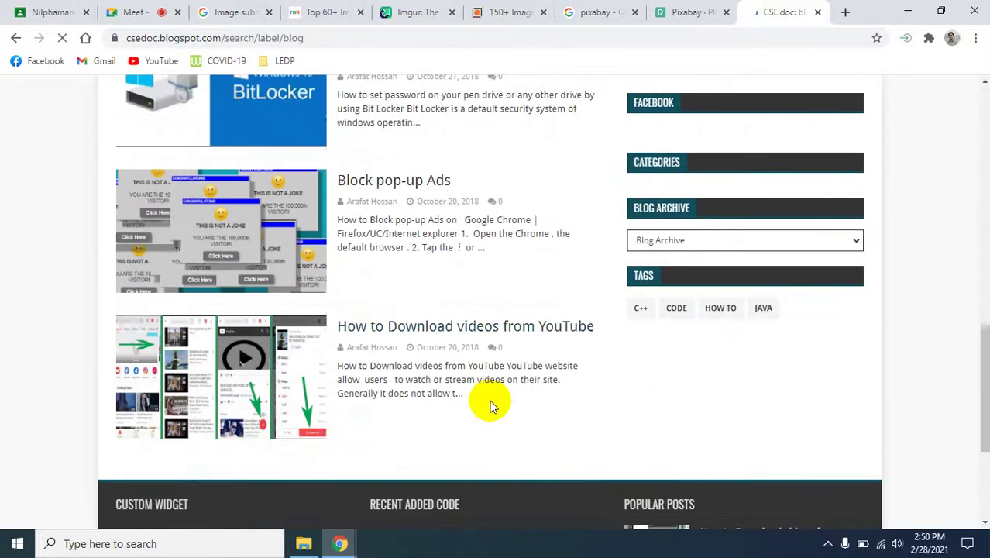
Open the blog post "How to Download videos from YouTube" and copy its introductory paragraph.
scroll(491, 402, "up", 1)
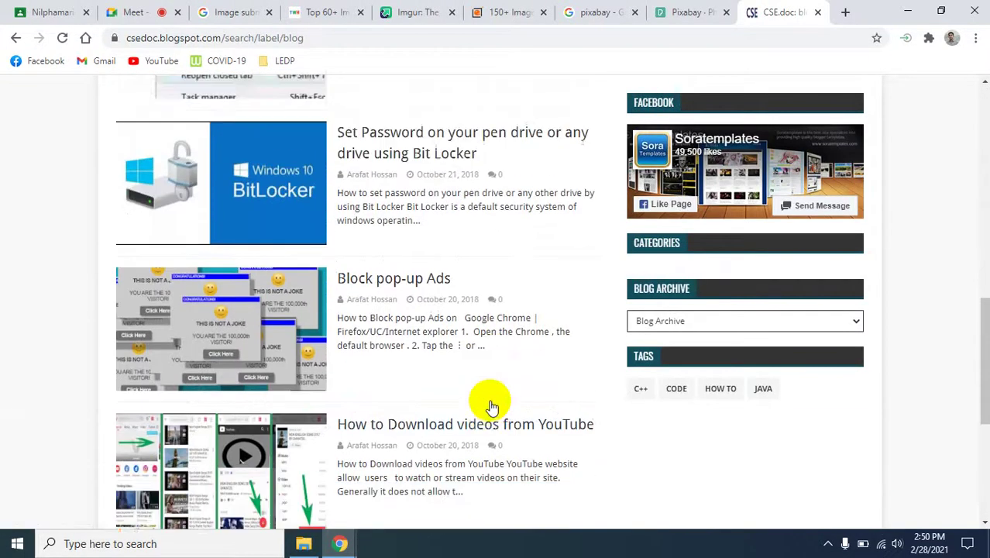
scroll(488, 395, "down", 1)
left_click(457, 331)
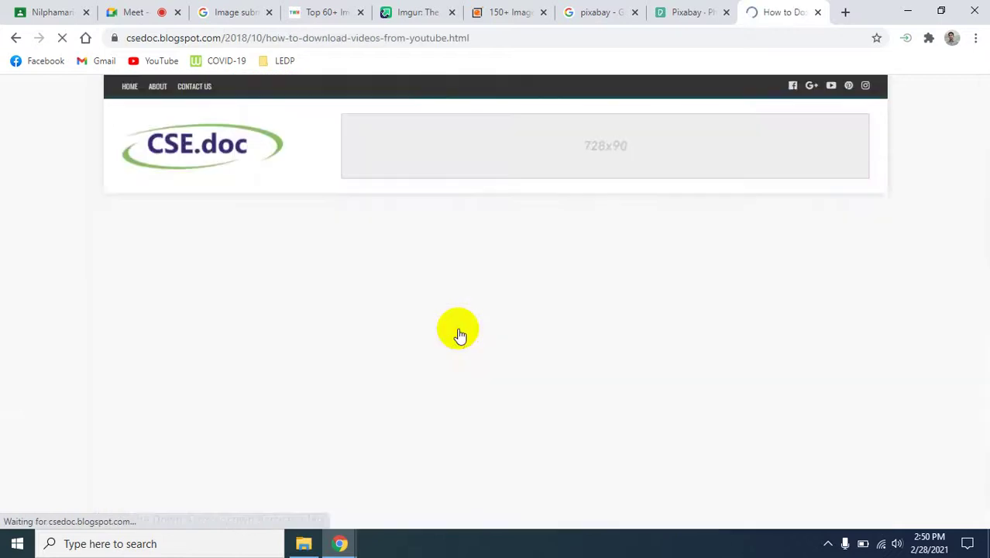
scroll(465, 356, "down", 4)
scroll(557, 409, "up", 2)
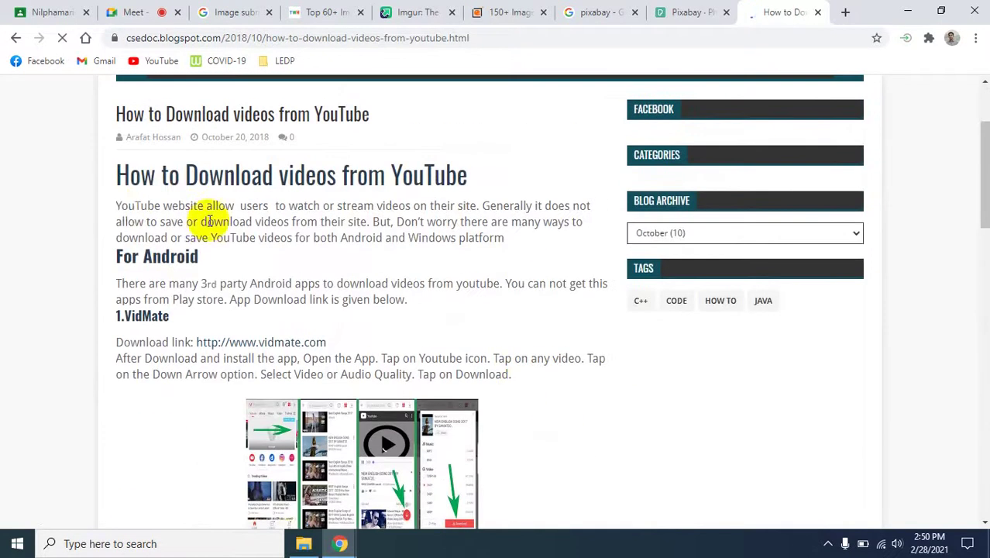
left_click_drag(115, 206, 521, 239)
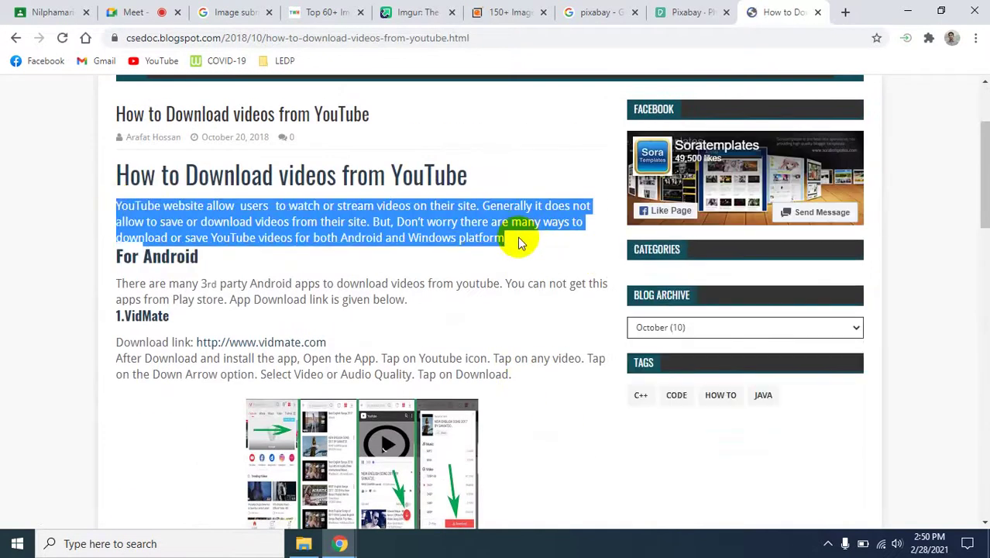
right_click(426, 223)
left_click(451, 233)
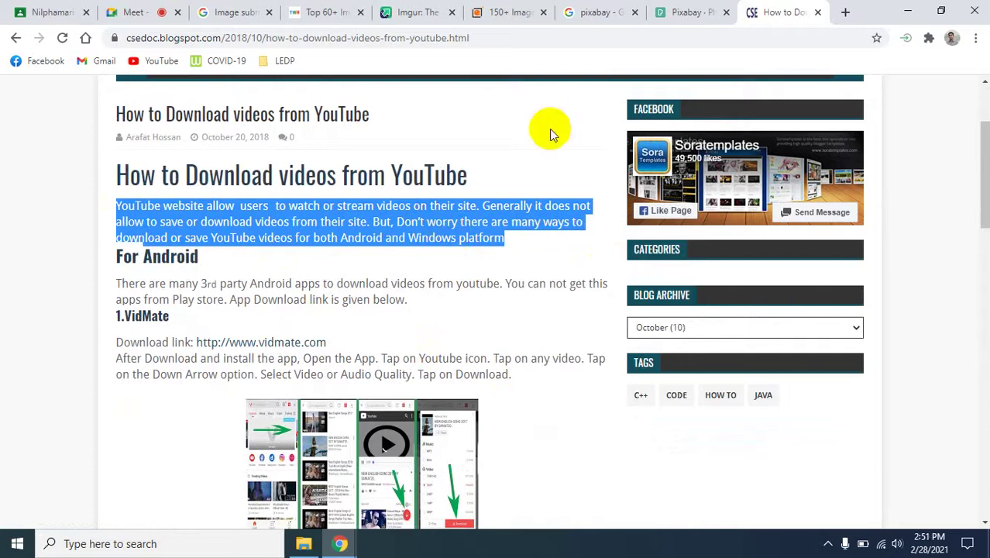
Paste the copied paragraph as the description of the "Computer in Bangladesh" Imgur post.
left_click(422, 13)
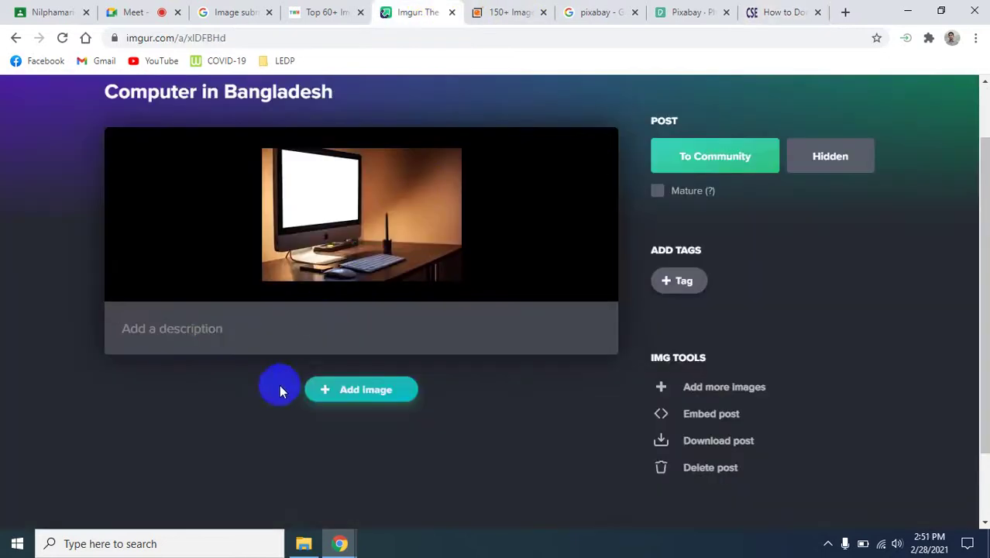
left_click(215, 329)
key("ctrl+v")
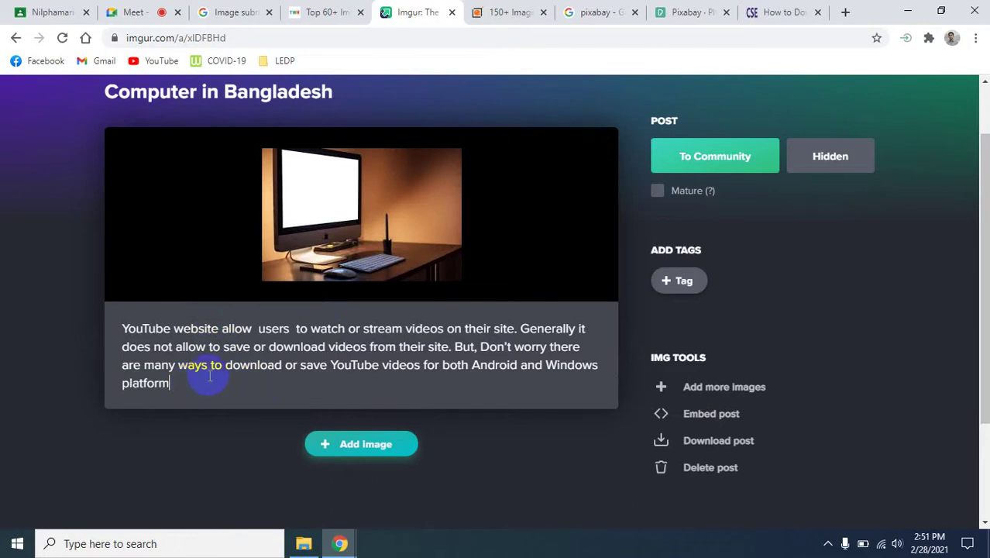
Copy the YouTube download article's web address and append it to the end of the Imgur post's description.
left_click(794, 11)
left_click(514, 38)
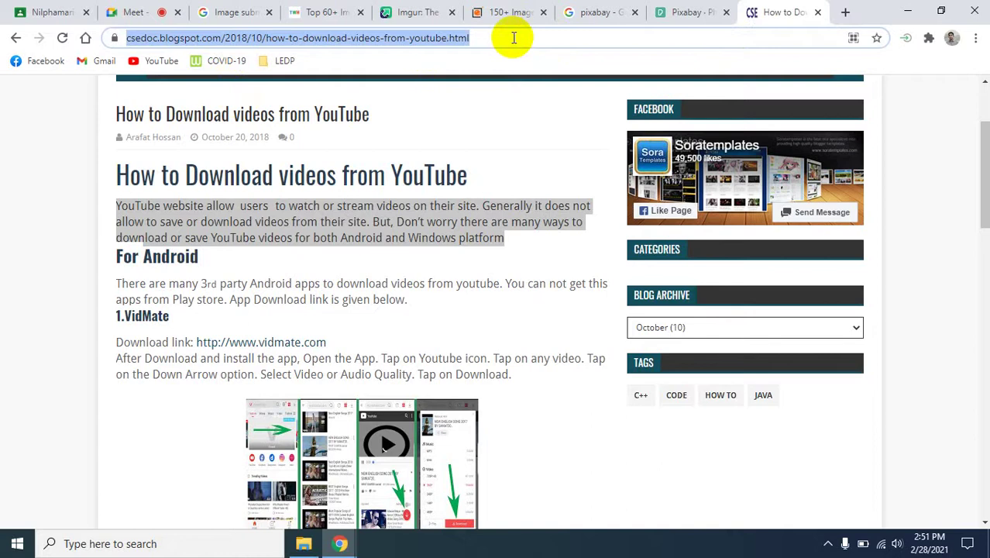
left_click(582, 12)
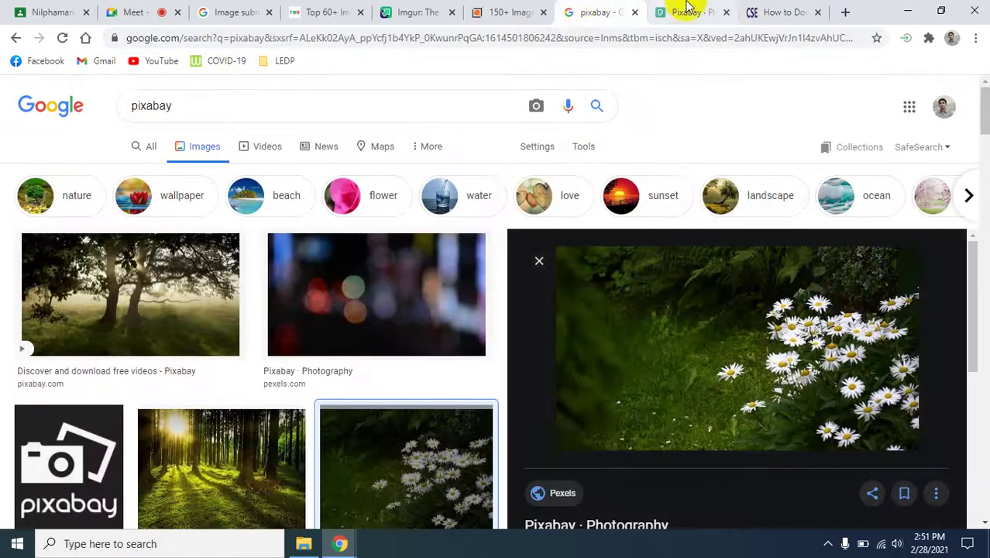
left_click(411, 12)
left_click(186, 384)
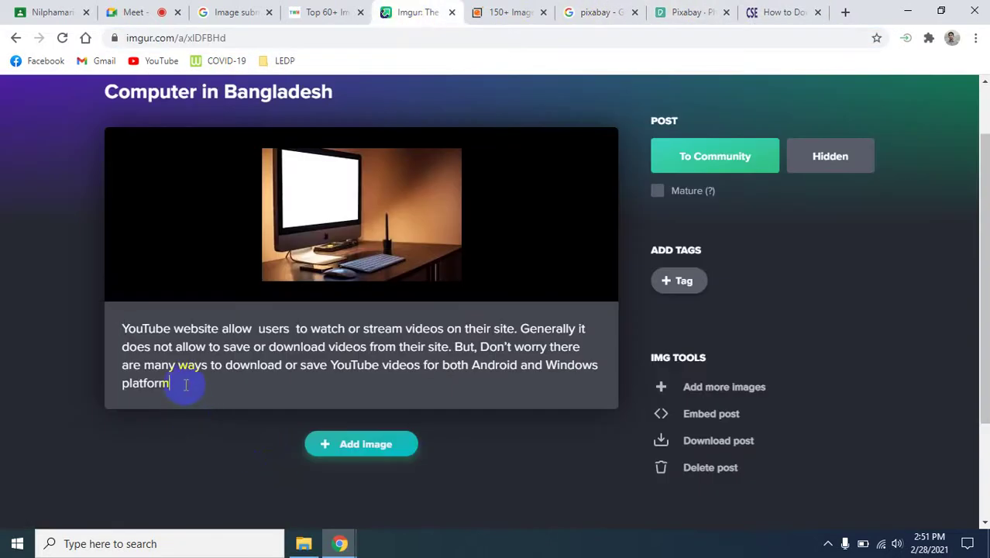
key("ctrl+v")
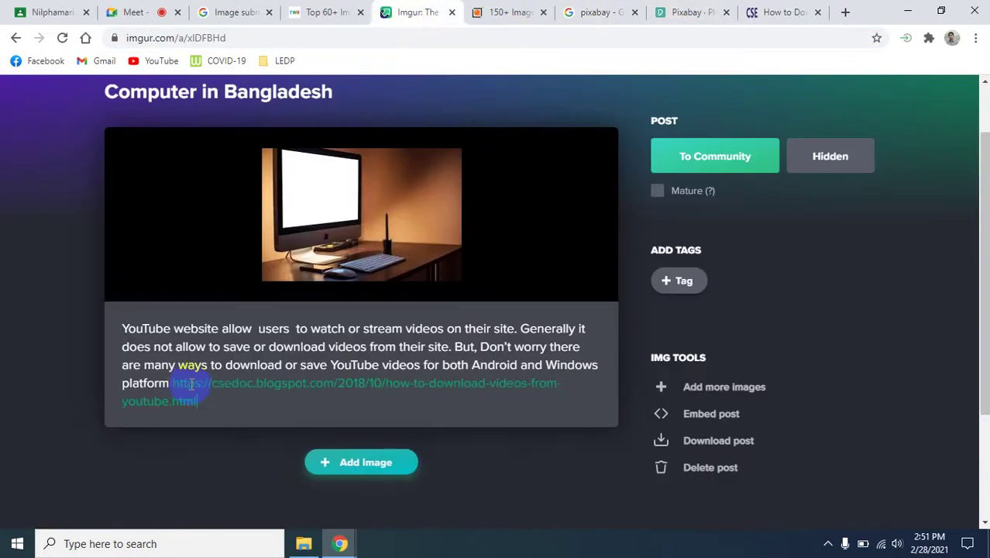
left_click(545, 474)
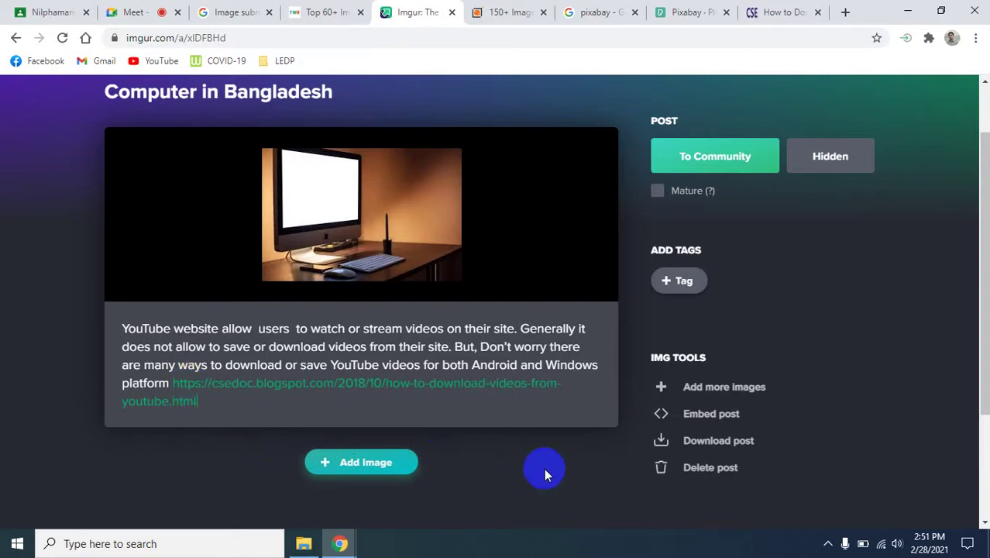
Open a new tag entry on the Imgur post.
scroll(797, 232, "up", 2)
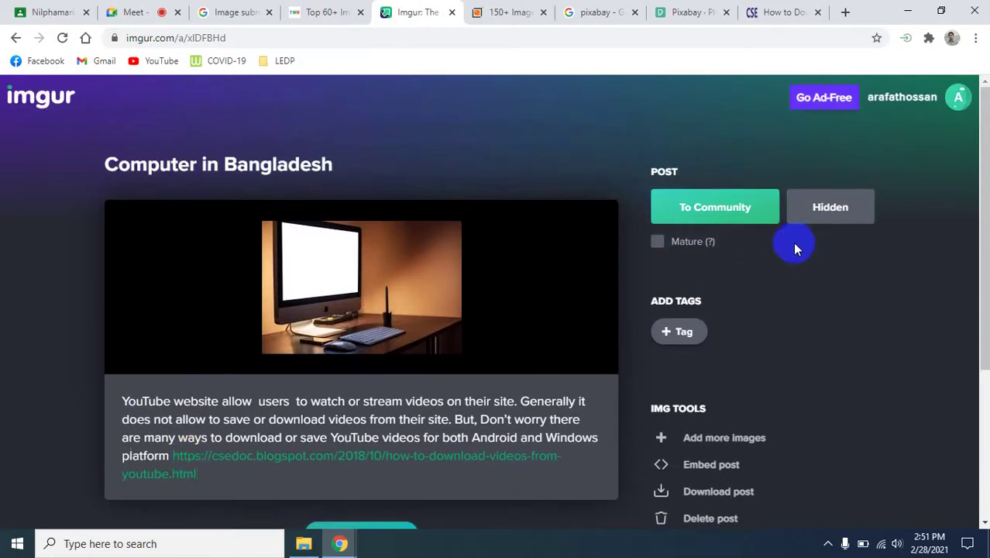
left_click(706, 217)
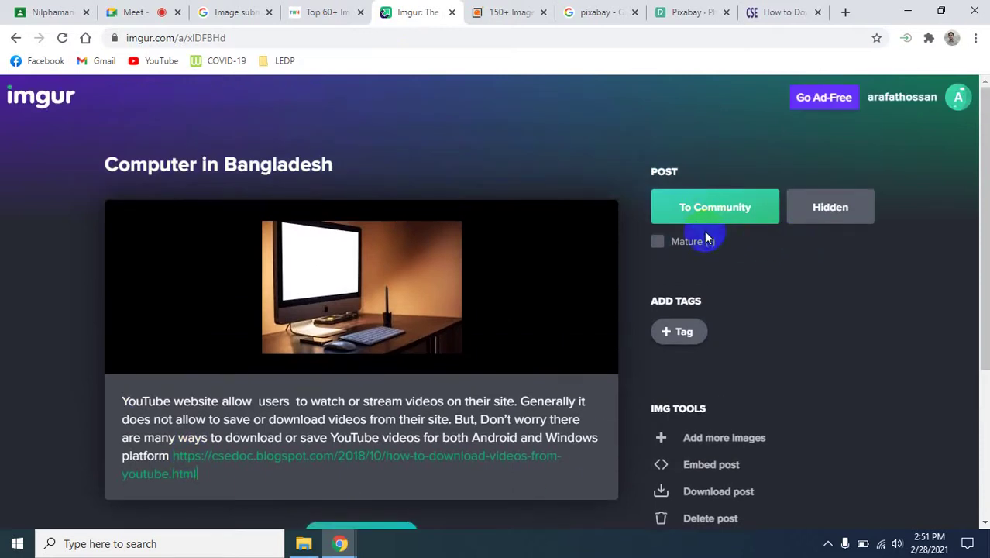
left_click(690, 336)
left_click(690, 338)
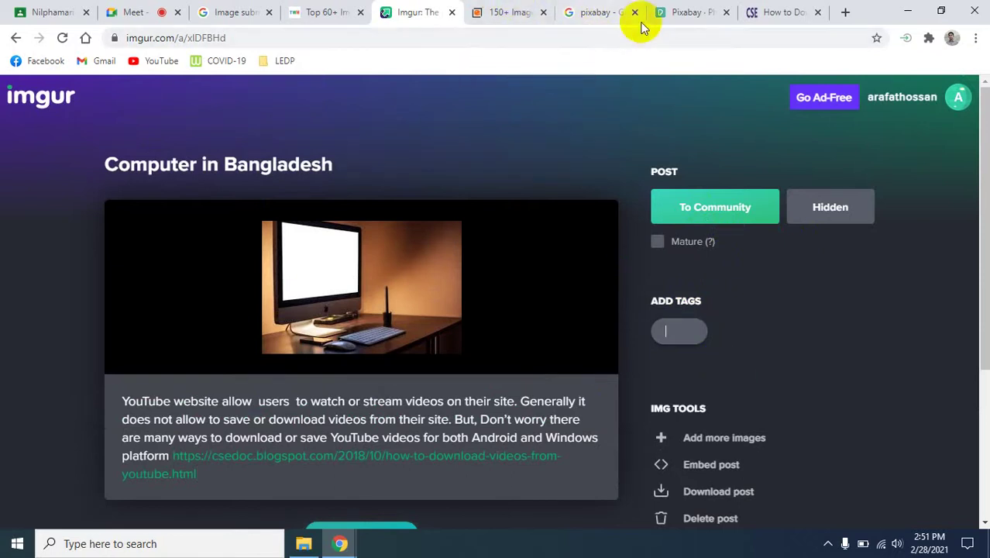
Examine the tags listed beneath the YouTube download blog article and return to the Imgur post.
left_click(778, 13)
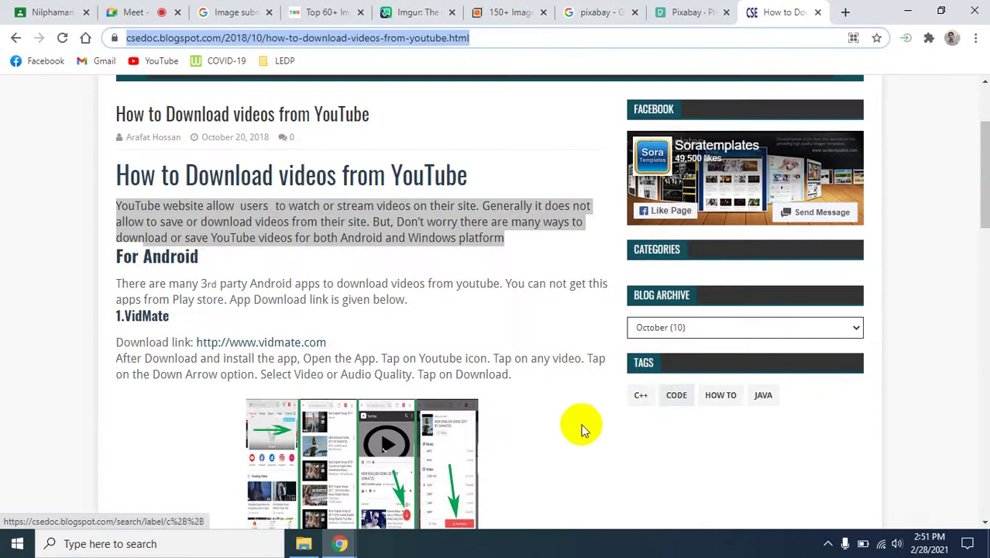
scroll(590, 426, "down", 5)
scroll(814, 438, "down", 9)
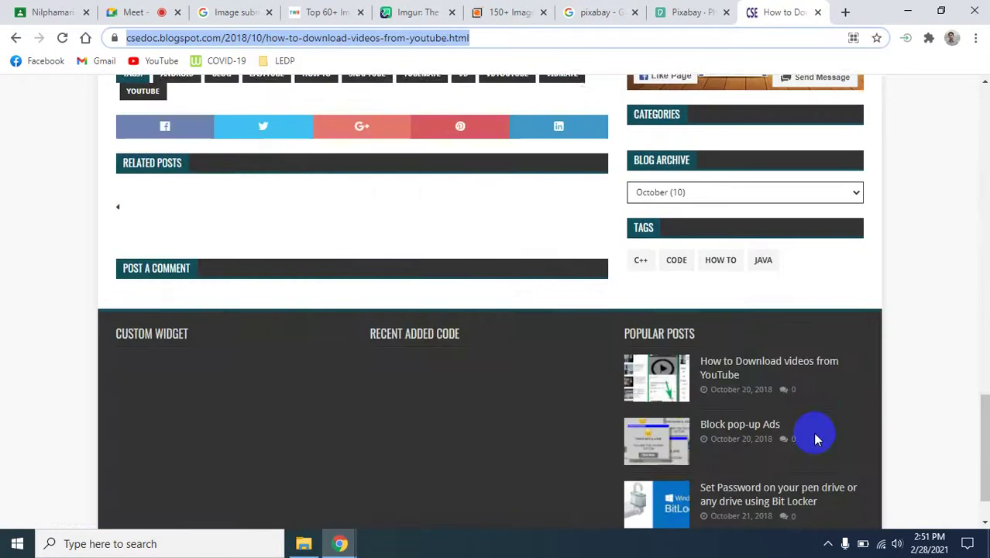
scroll(814, 434, "up", 3)
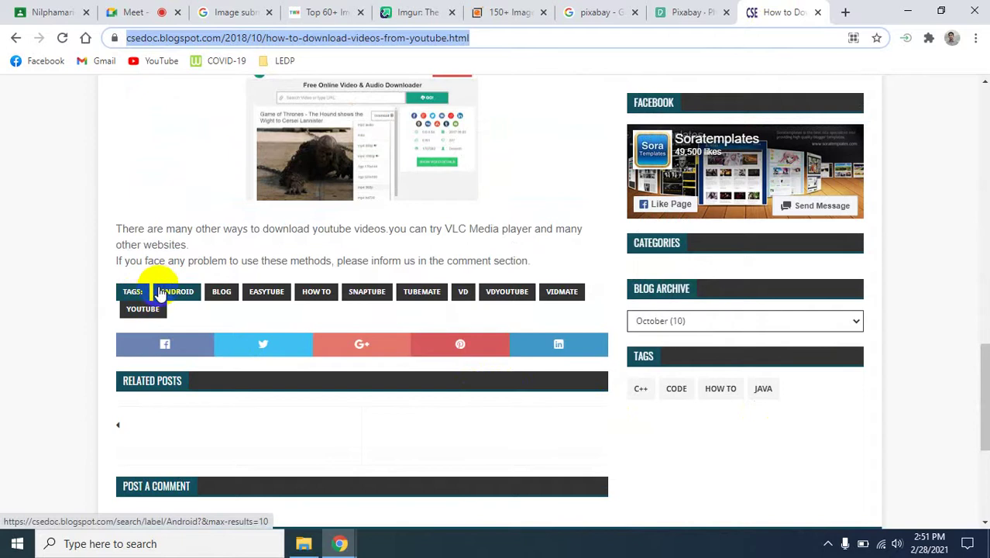
left_click_drag(157, 290, 426, 314)
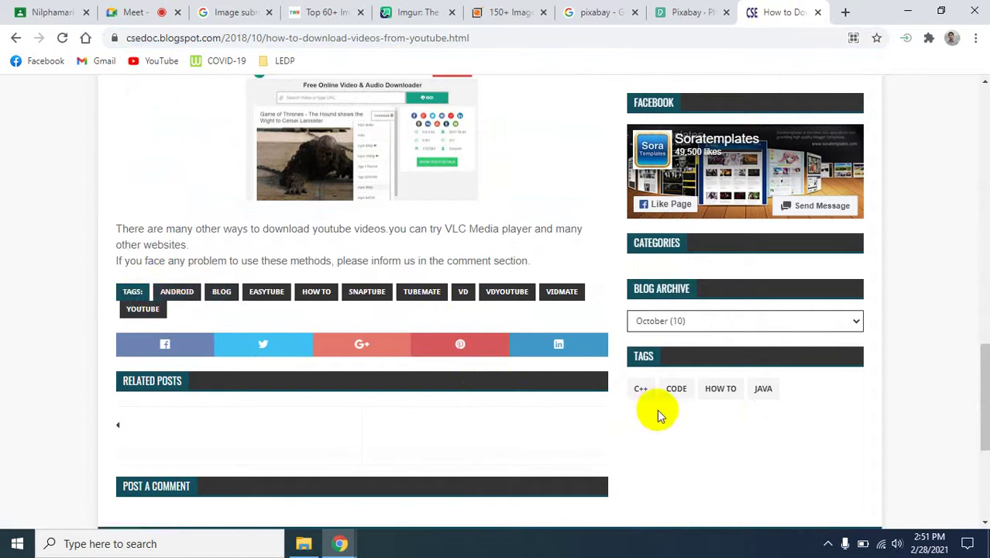
scroll(657, 409, "down", 1)
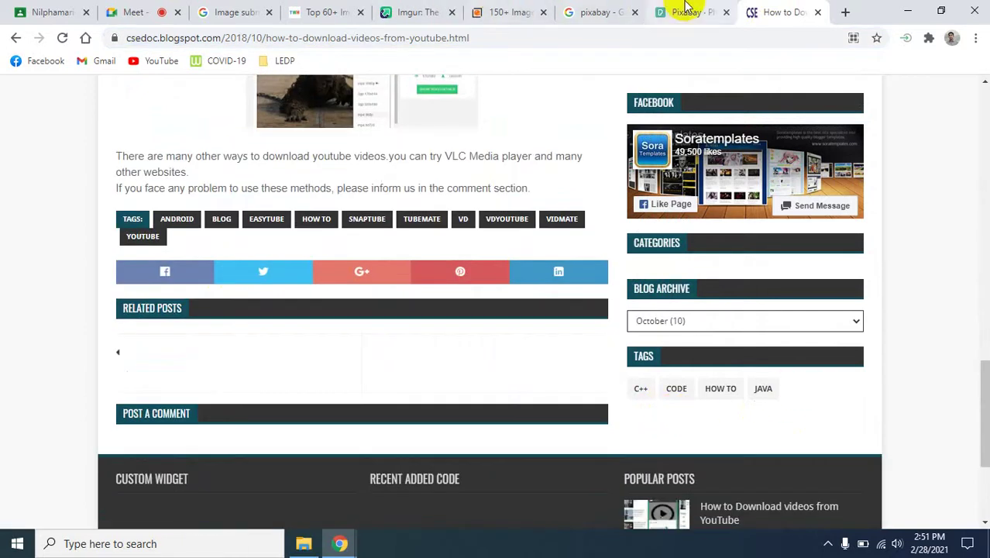
left_click(414, 11)
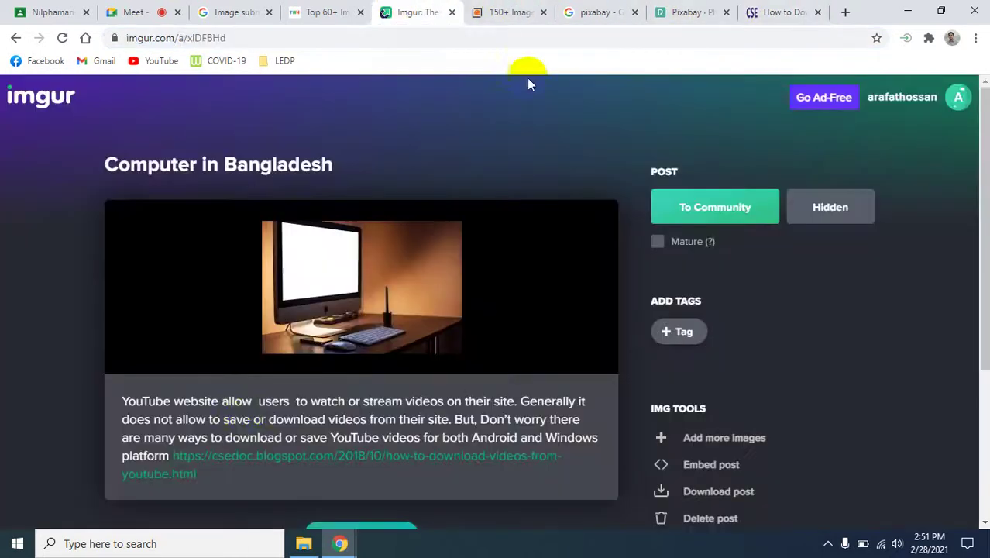
Add the recommended tag "computers" to the Imgur post by looking up "Computer".
left_click(682, 341)
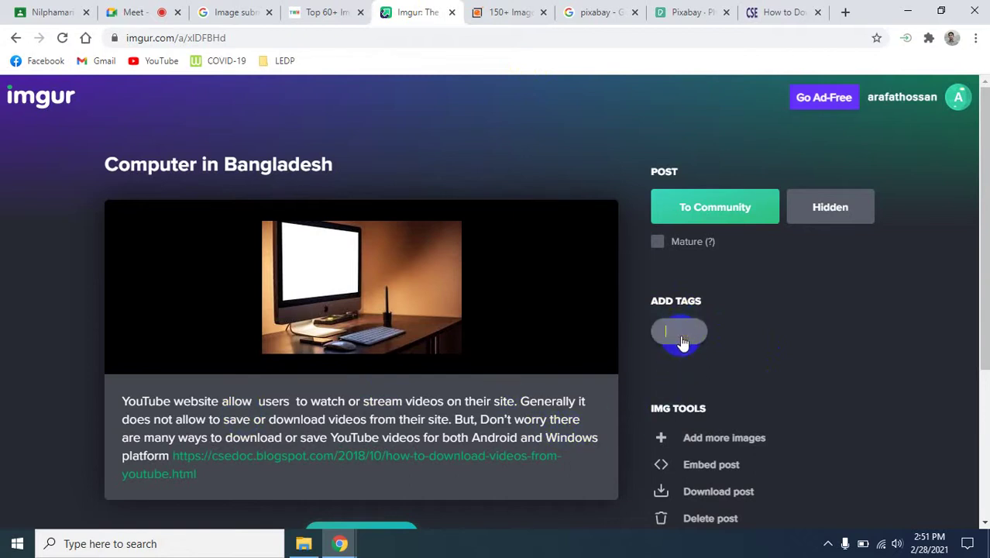
type("Com")
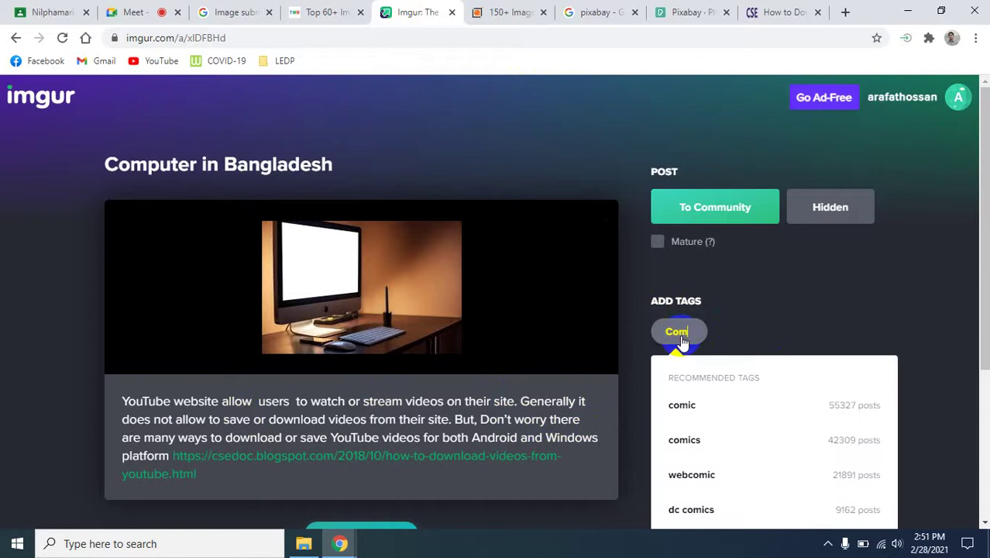
type("pu")
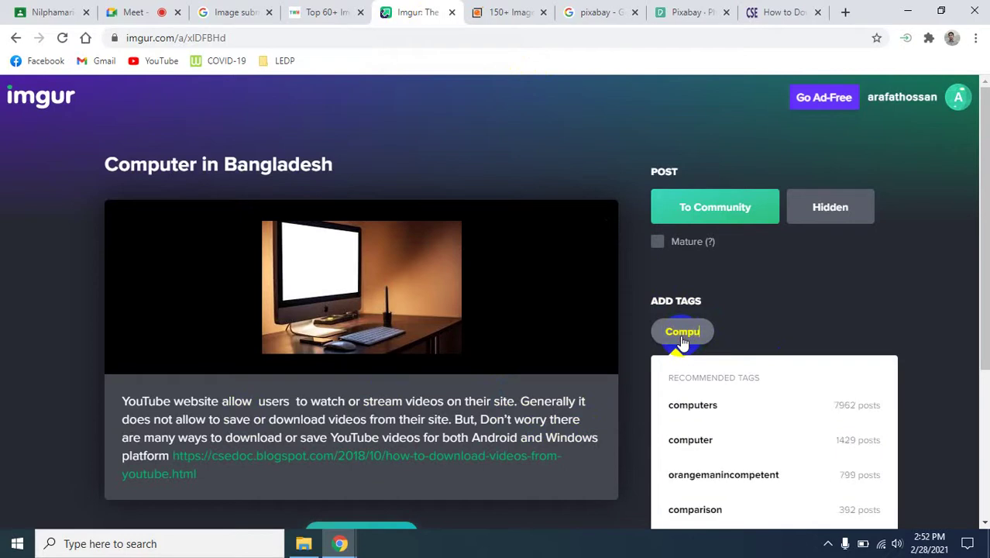
type("ter")
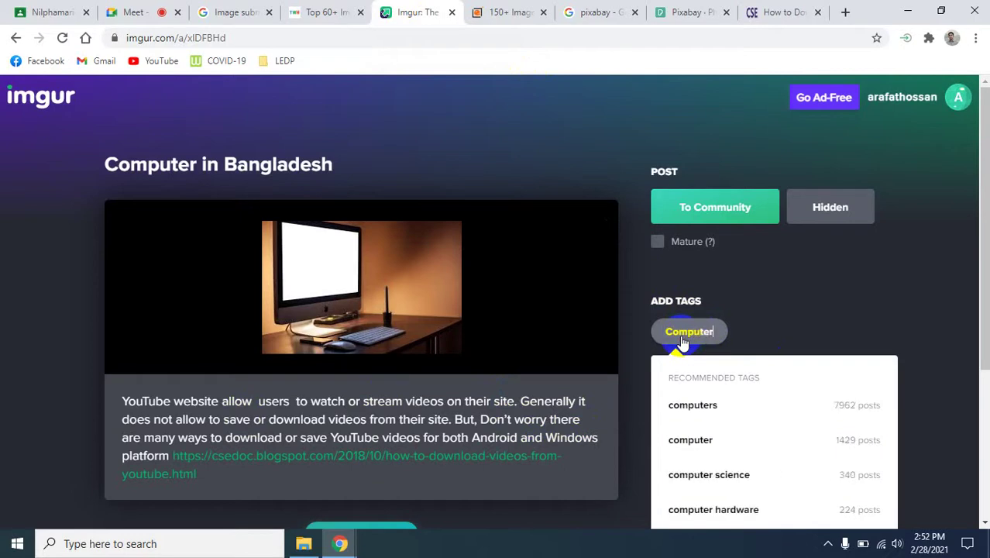
left_click(696, 409)
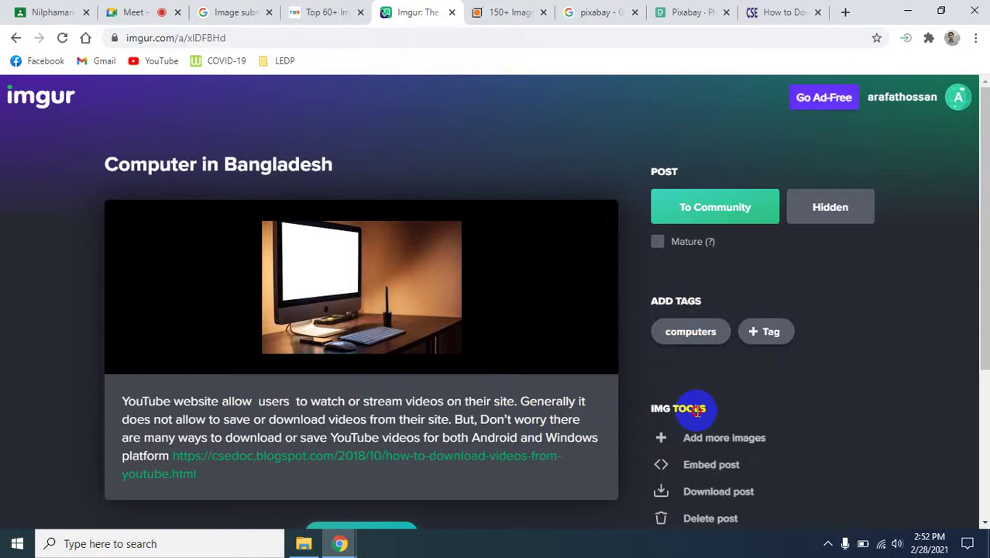
Add the recommended tag "bangladesh" to the Imgur post.
left_click(763, 333)
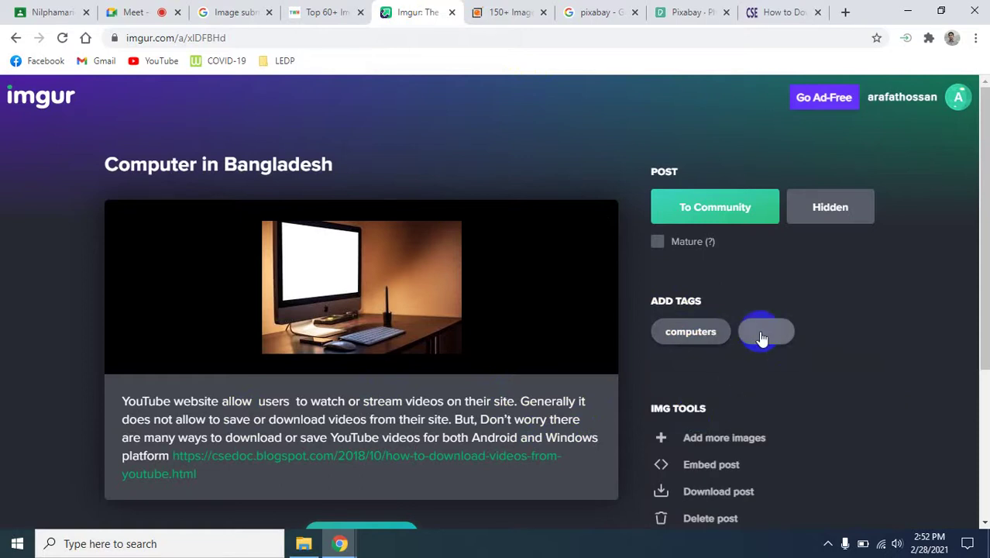
type("Bangladesh")
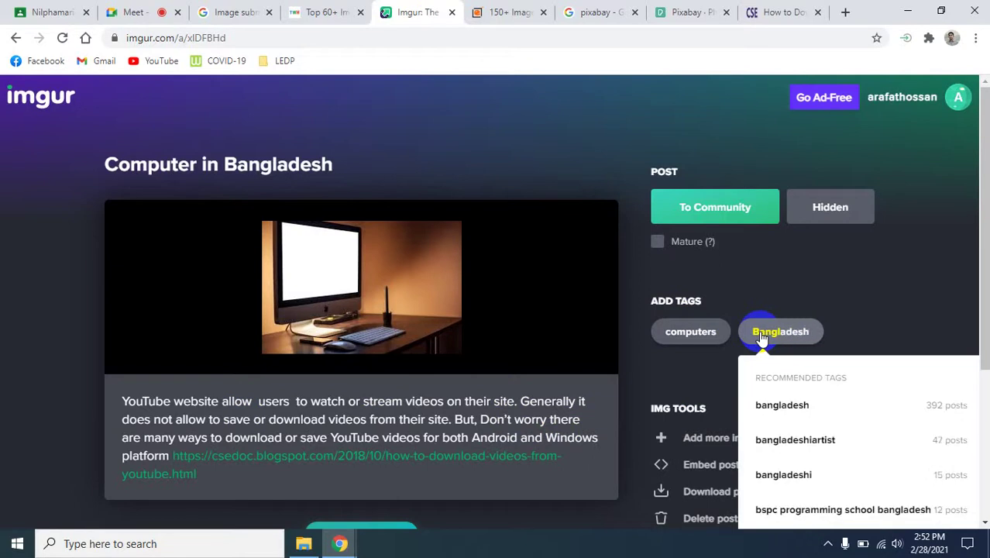
left_click(810, 403)
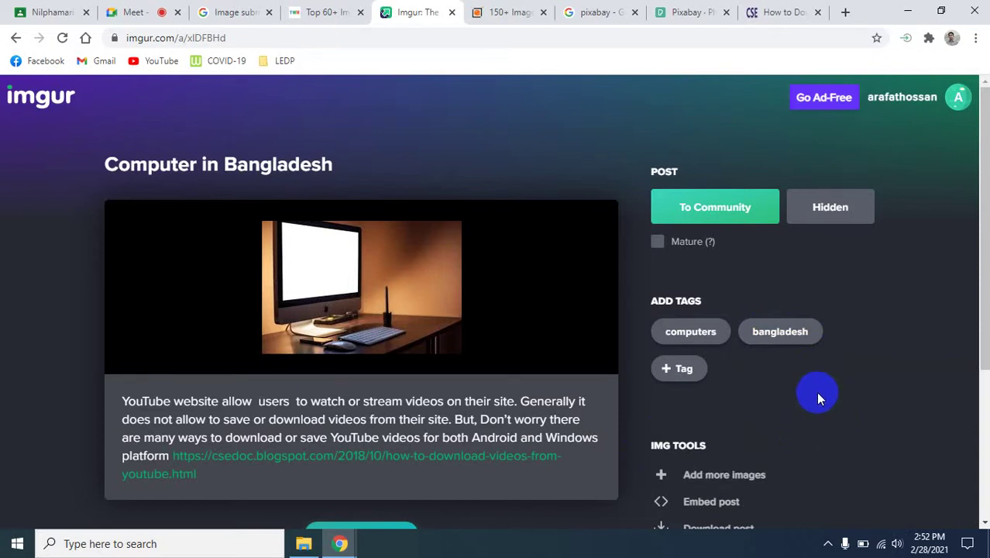
Review the completed Imgur post and share it publicly with the community.
scroll(819, 399, "down", 3)
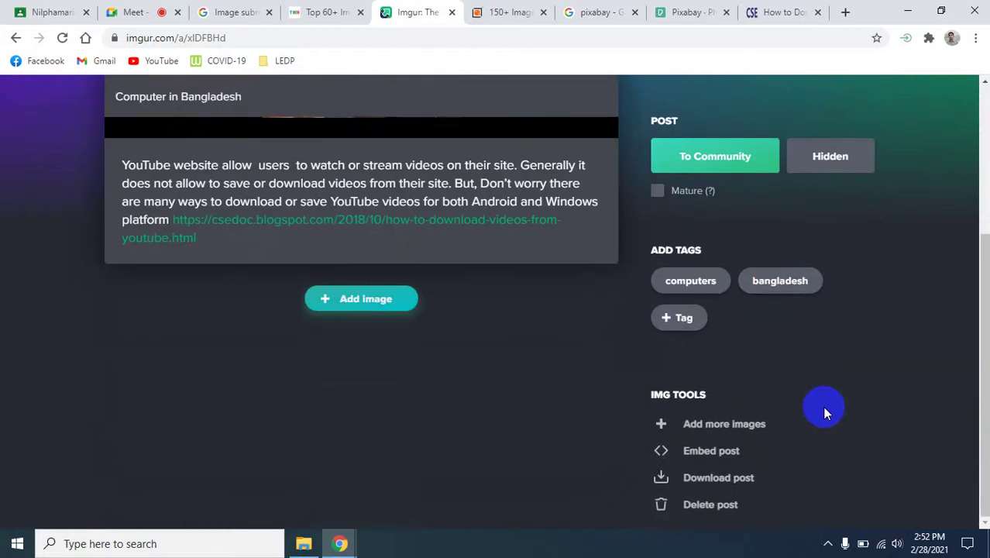
scroll(822, 406, "up", 3)
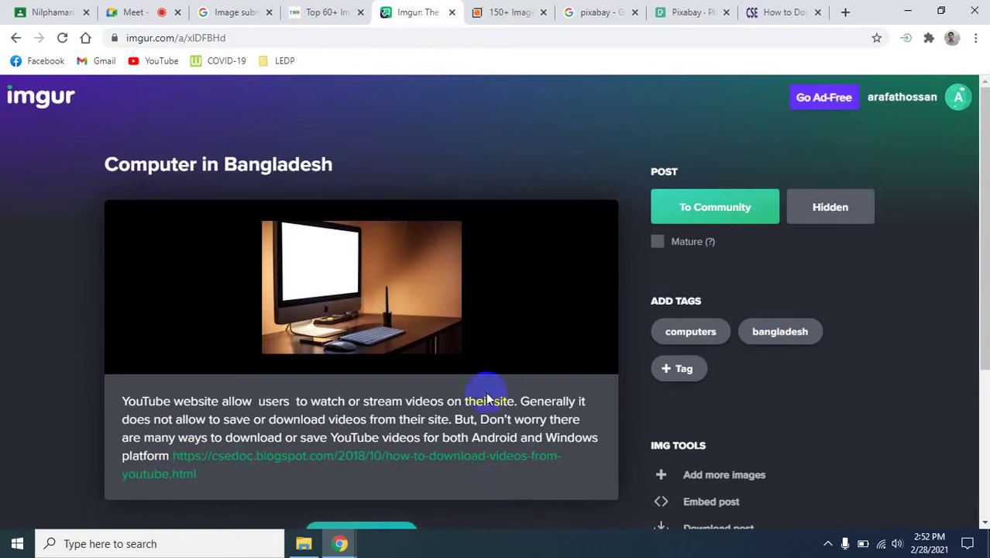
left_click(723, 213)
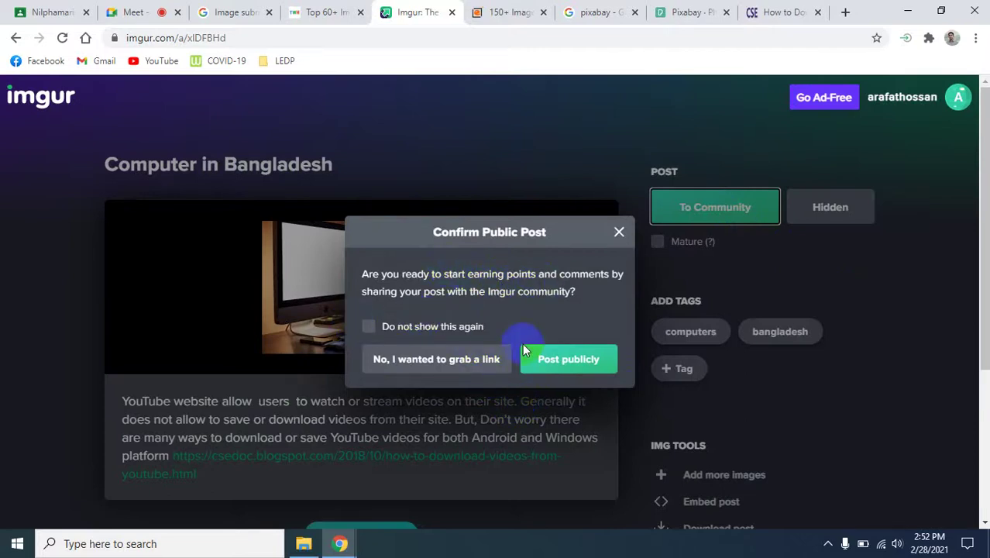
left_click(571, 368)
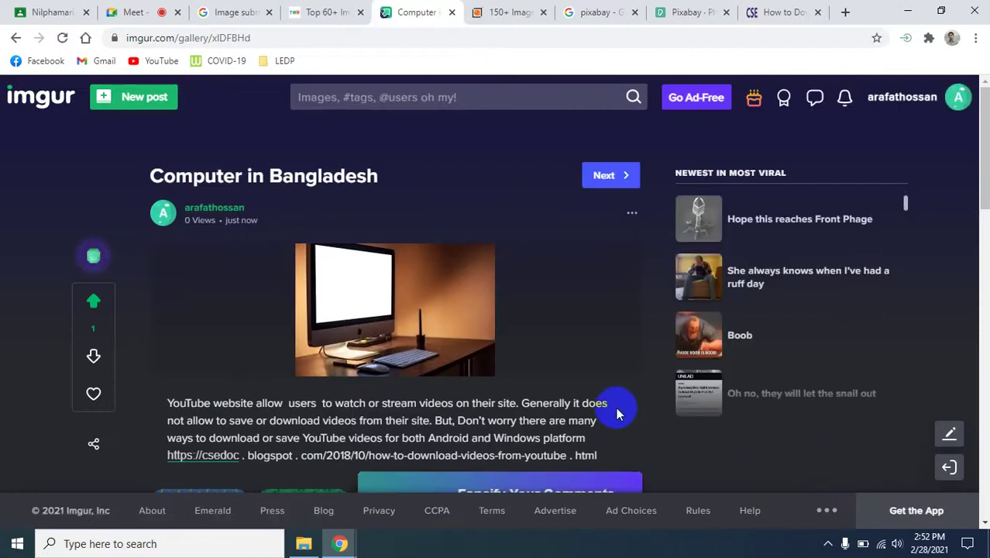
Copy the blog article link from the published Imgur post's description.
scroll(616, 407, "down", 1)
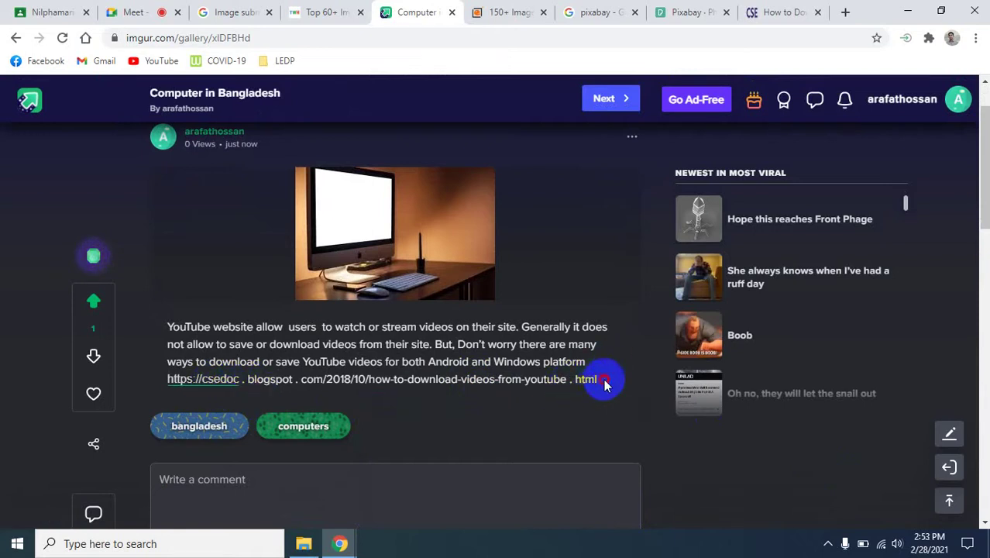
left_click_drag(598, 385, 165, 393)
key("ctrl+c")
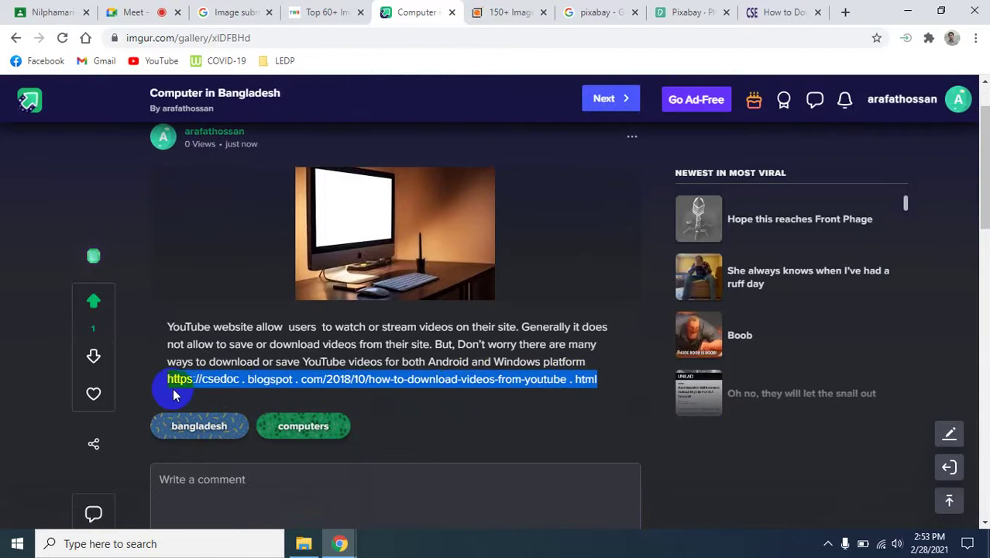
Test the copied blog article link in a new tab and compare it with the original article page.
left_click(845, 13)
key("ctrl+v")
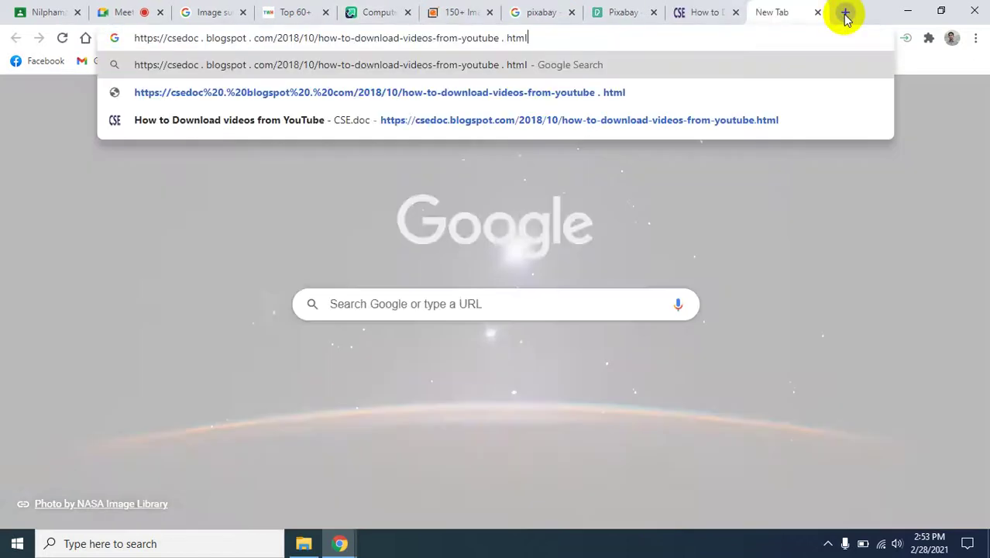
key("Return")
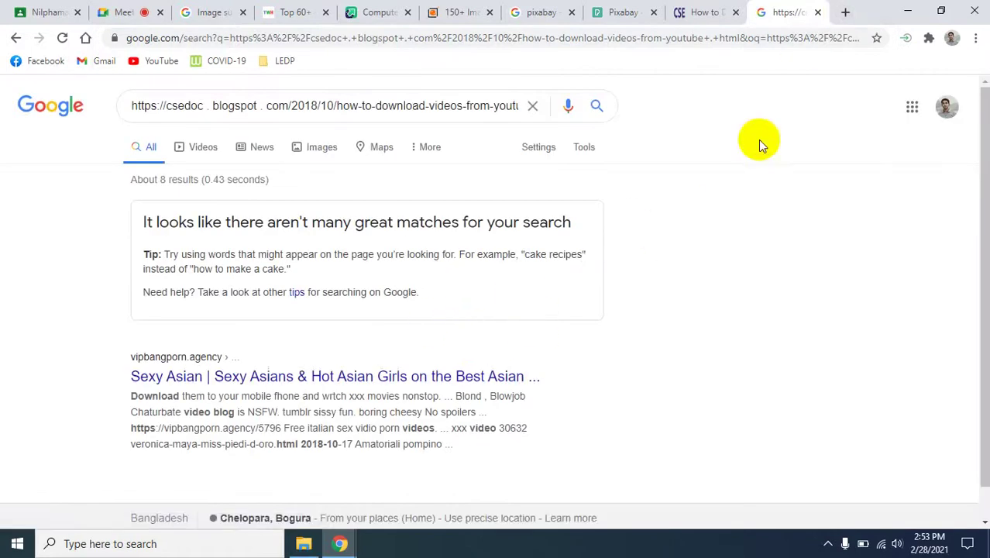
left_click(702, 11)
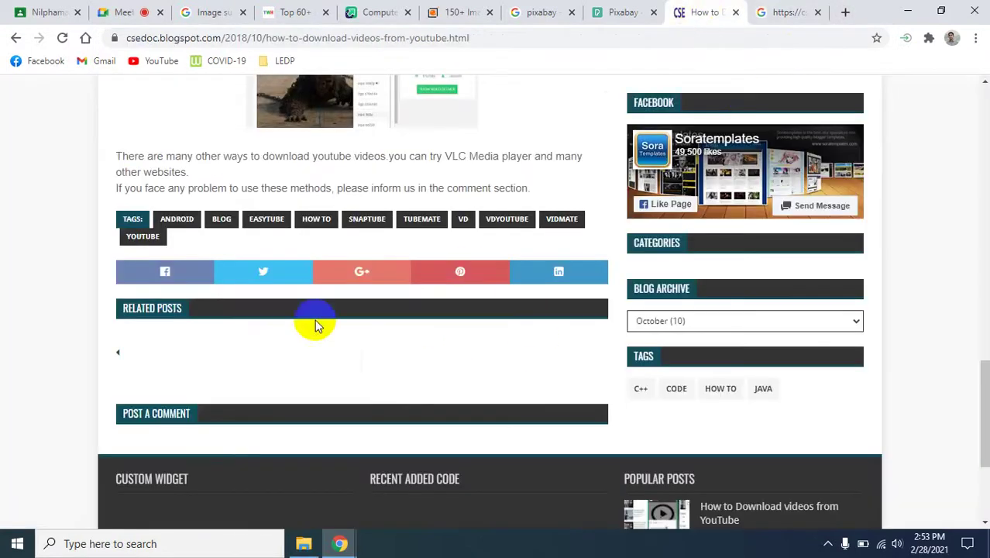
scroll(363, 374, "up", 3)
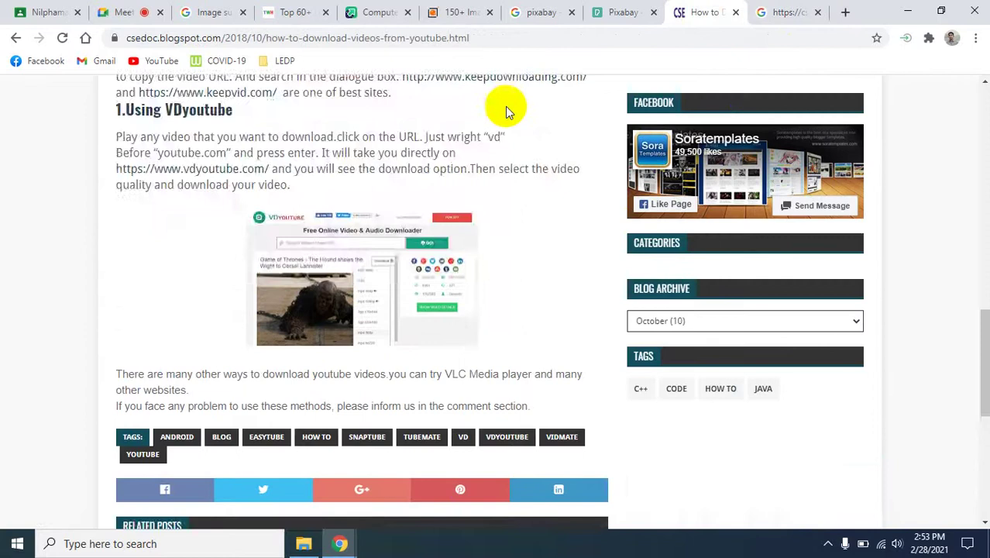
Return to the published Imgur post and examine the link at the end of its description.
left_click(453, 11)
left_click(387, 12)
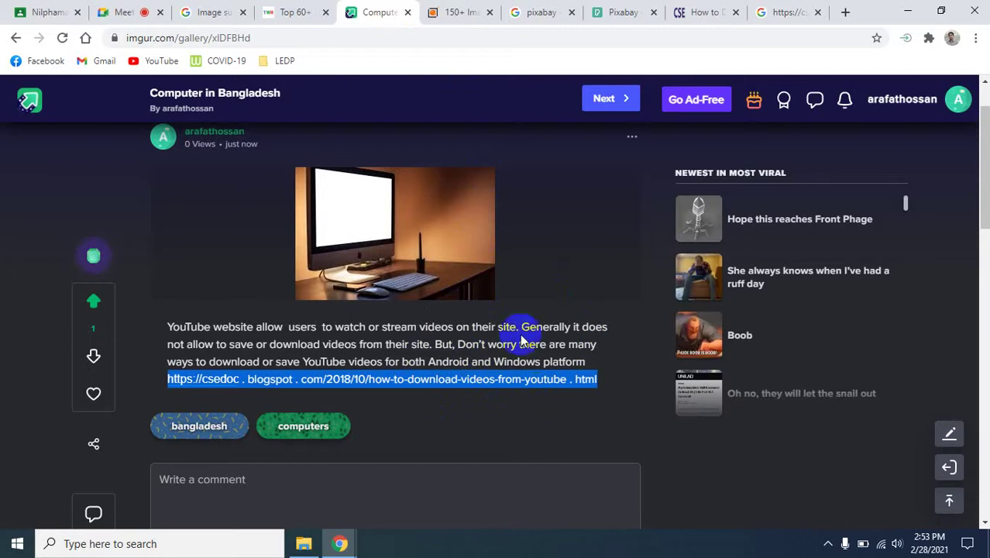
scroll(538, 351, "up", 1)
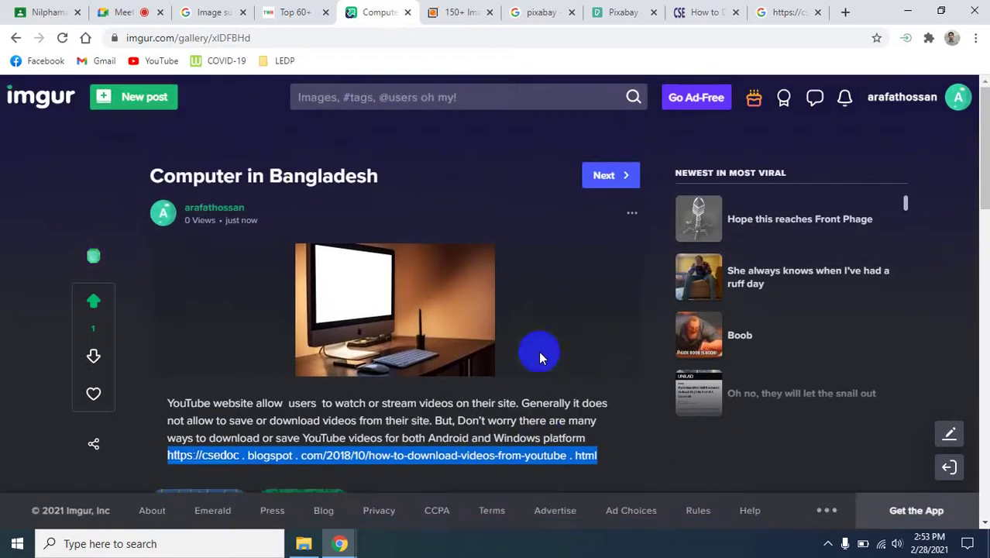
scroll(526, 386, "down", 1)
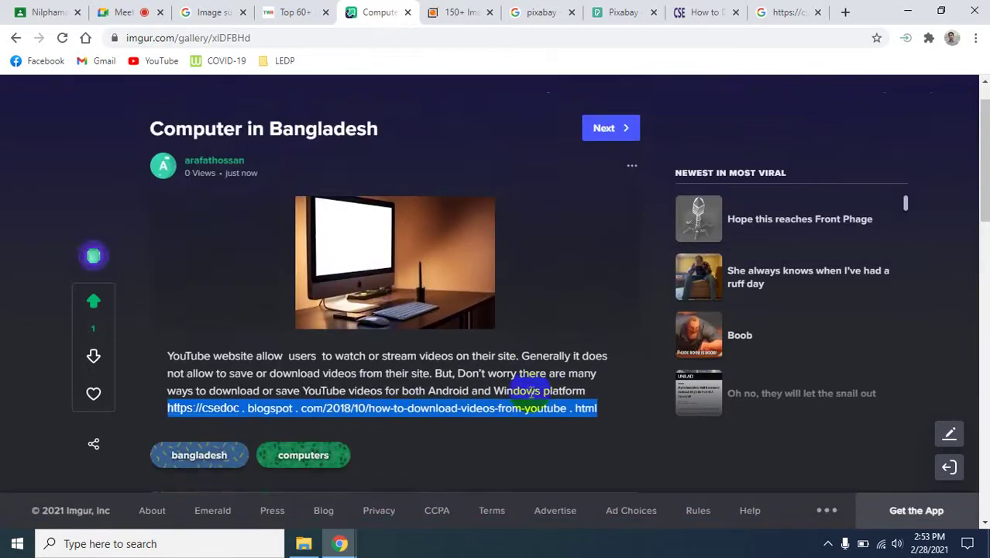
left_click(607, 395)
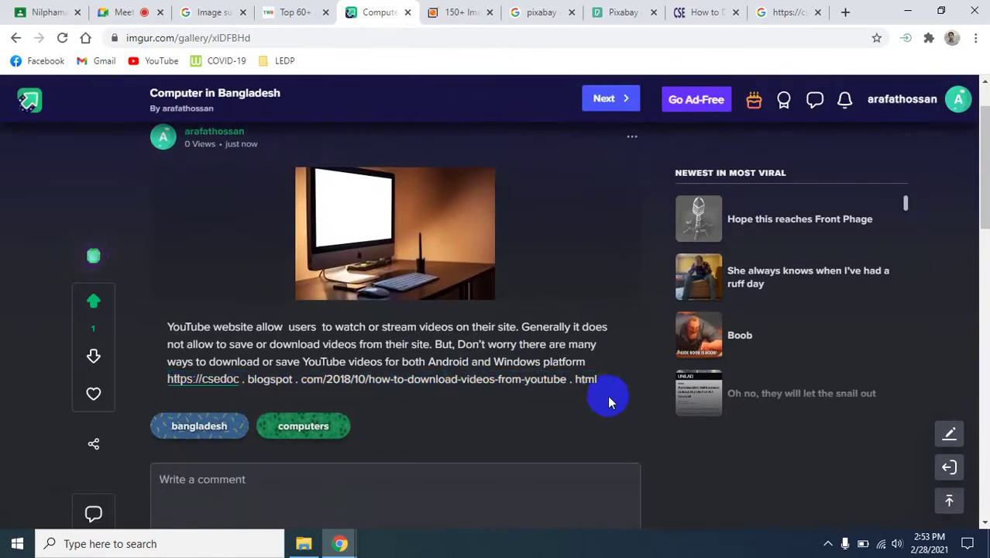
Open the published Imgur post for editing and replace the article link in its description with csedoc.com.
scroll(607, 393, "up", 1)
left_click(632, 212)
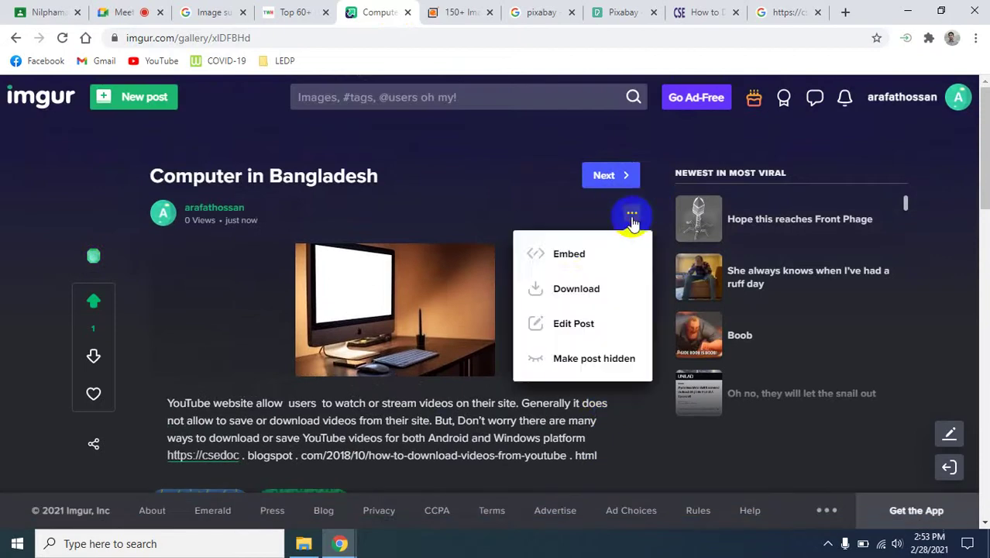
left_click(583, 329)
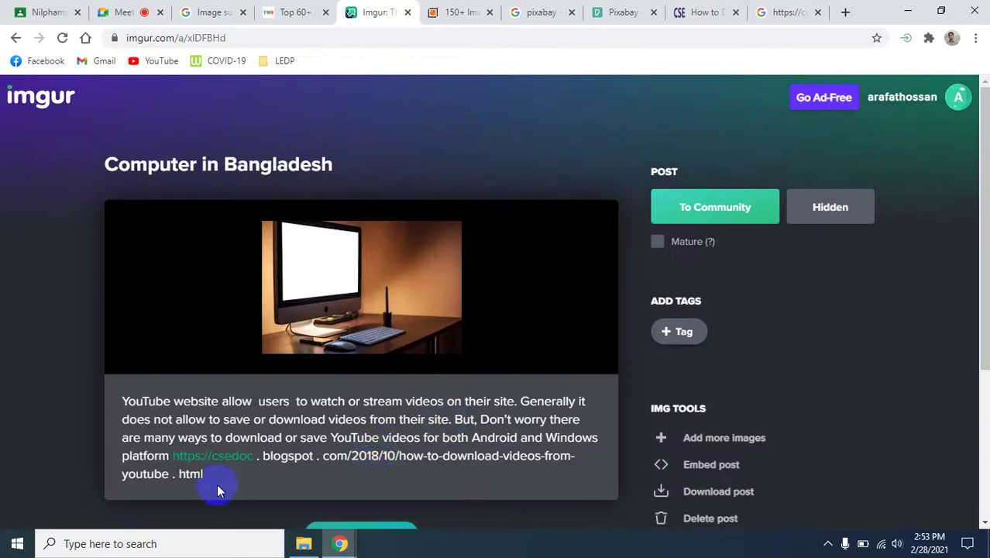
left_click_drag(172, 456, 205, 473)
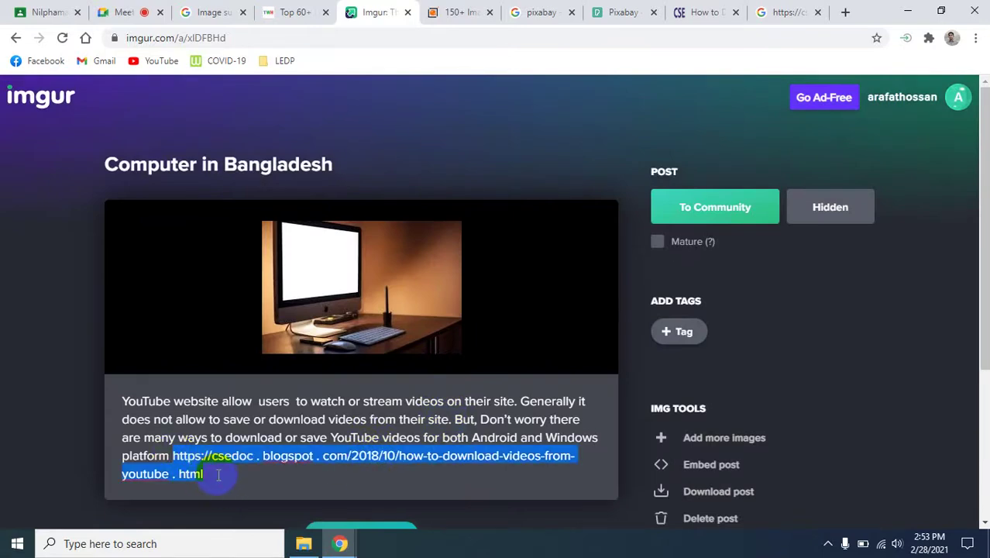
type("csedoc,com")
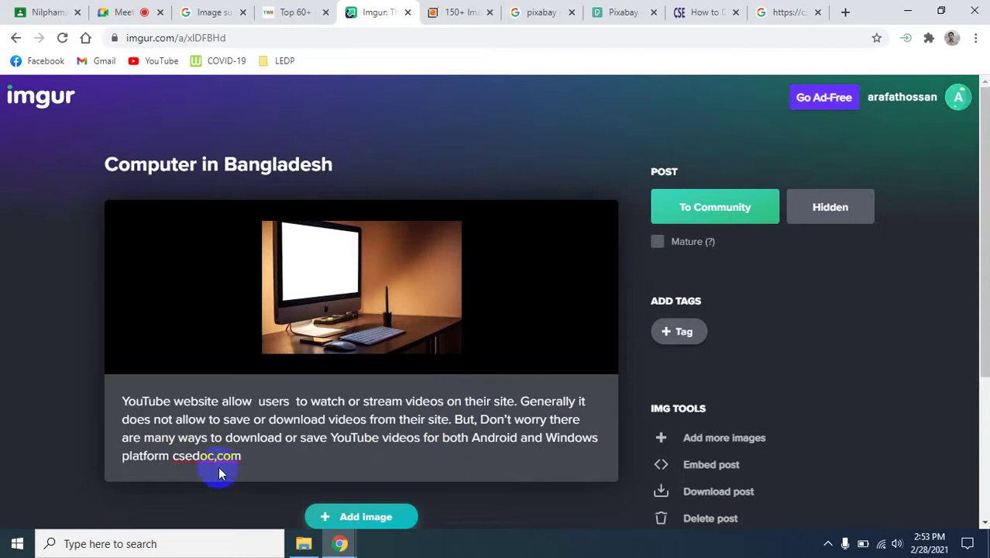
left_click(219, 459)
key("BackSpace")
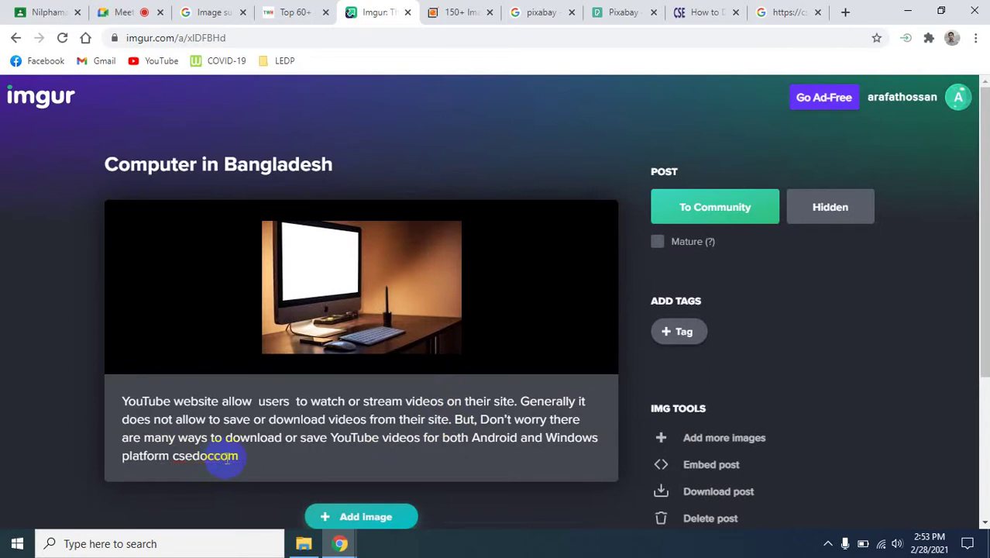
type(".")
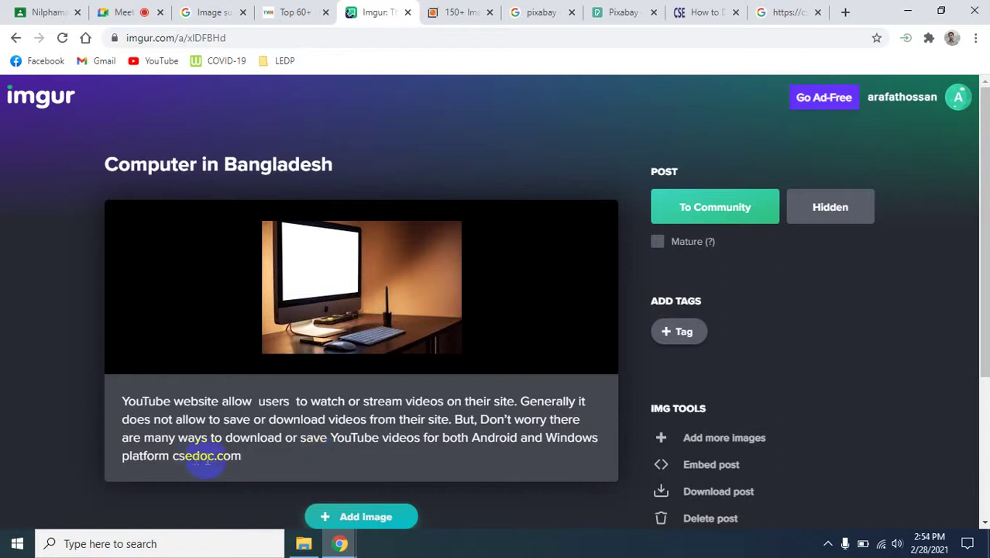
Add a line break after csedoc.com in the description and try to share the edited post publicly with the community.
mouse_move(249, 372)
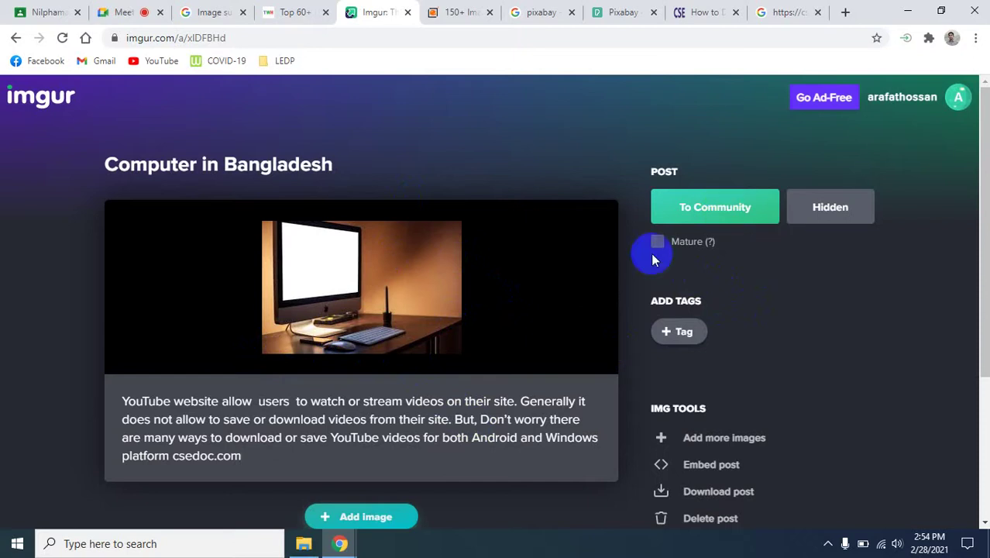
left_click_drag(265, 453, 176, 460)
left_click(264, 460)
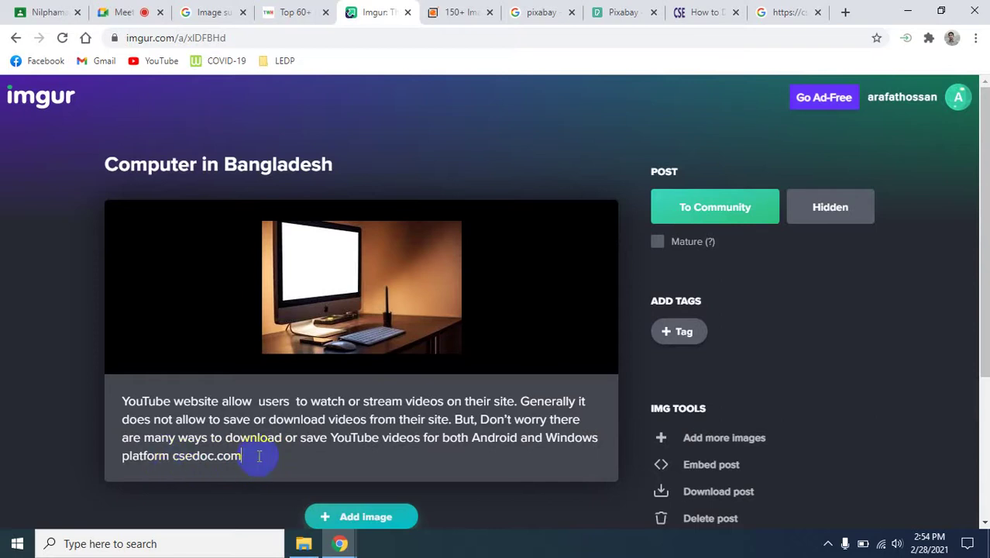
key("Return")
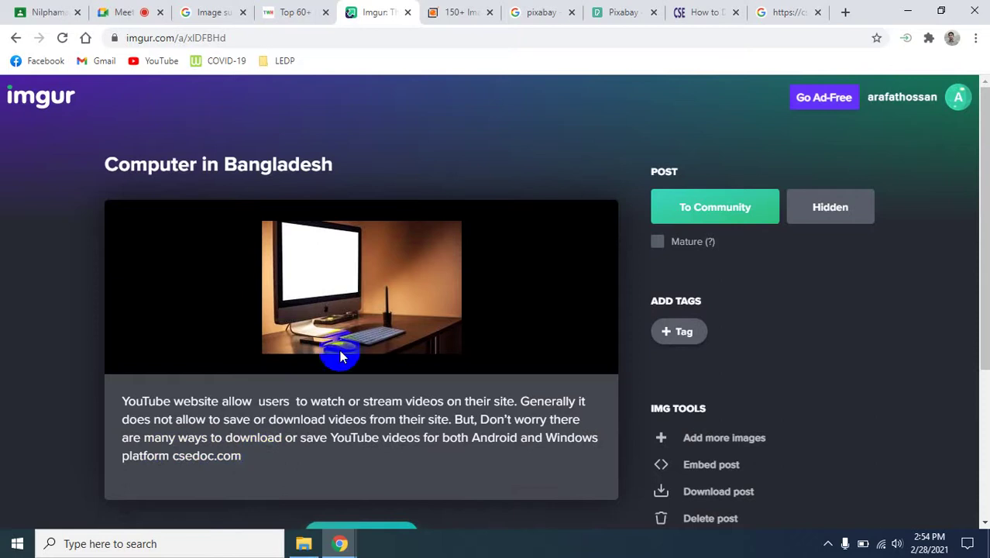
left_click(700, 220)
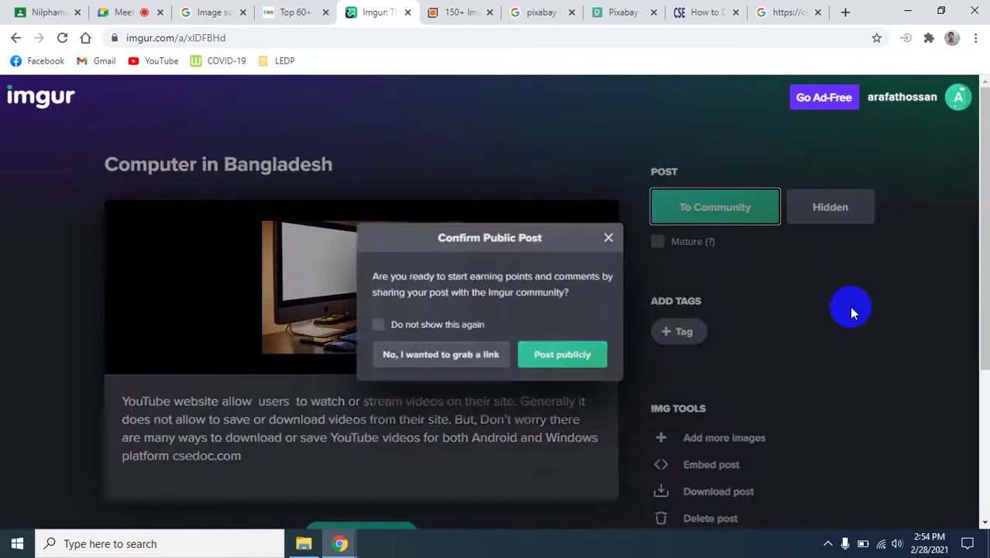
left_click(573, 364)
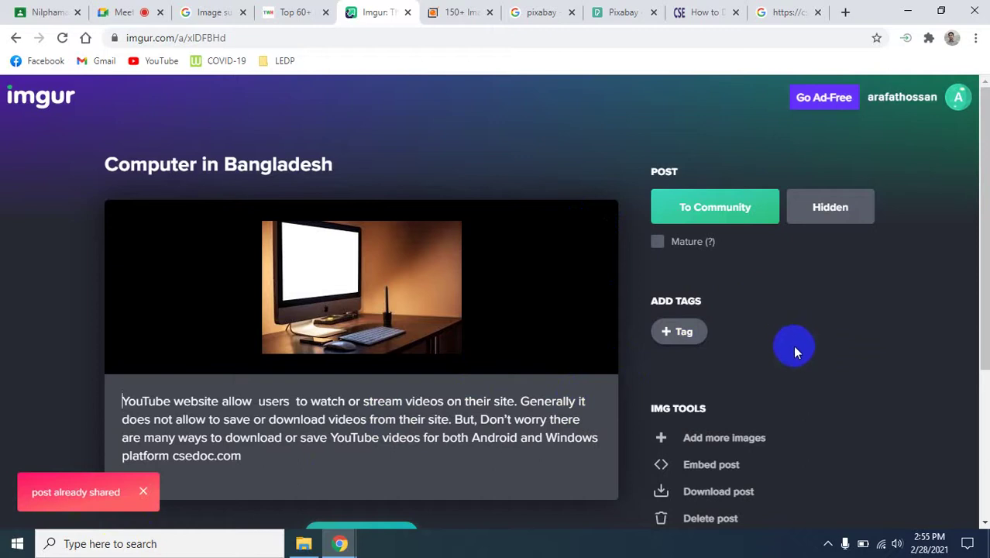
key("ctrl+shift+n")
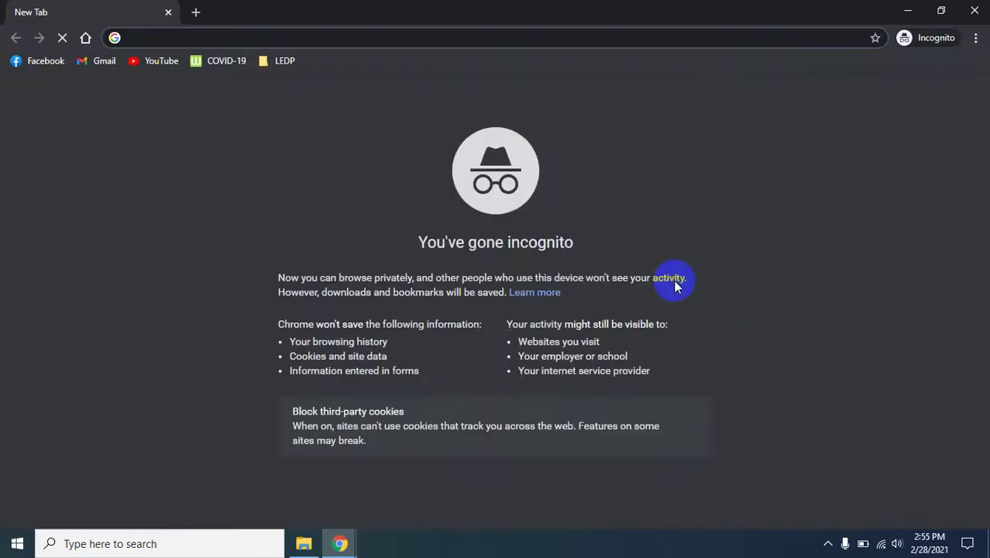
type("https://imgur.com/zH1KPQk")
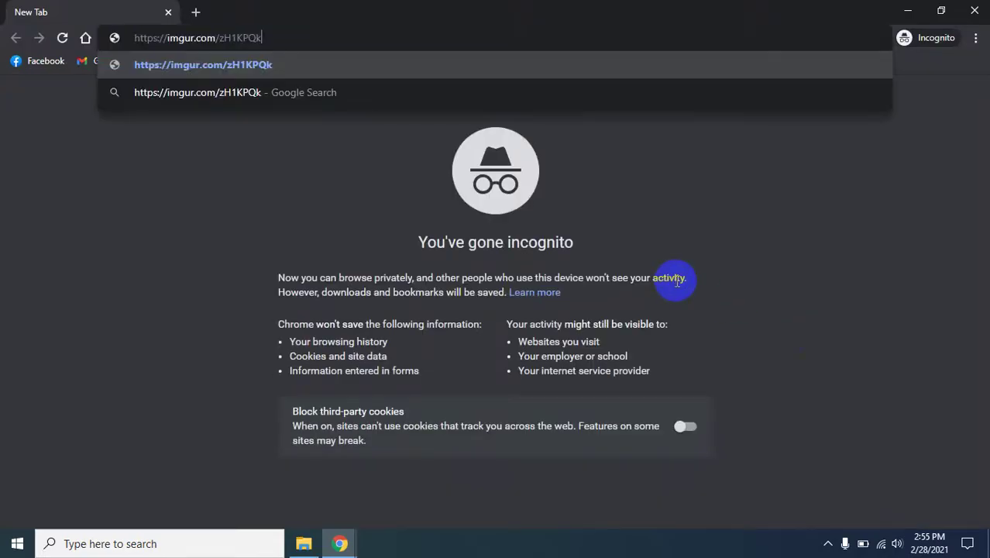
key("Return")
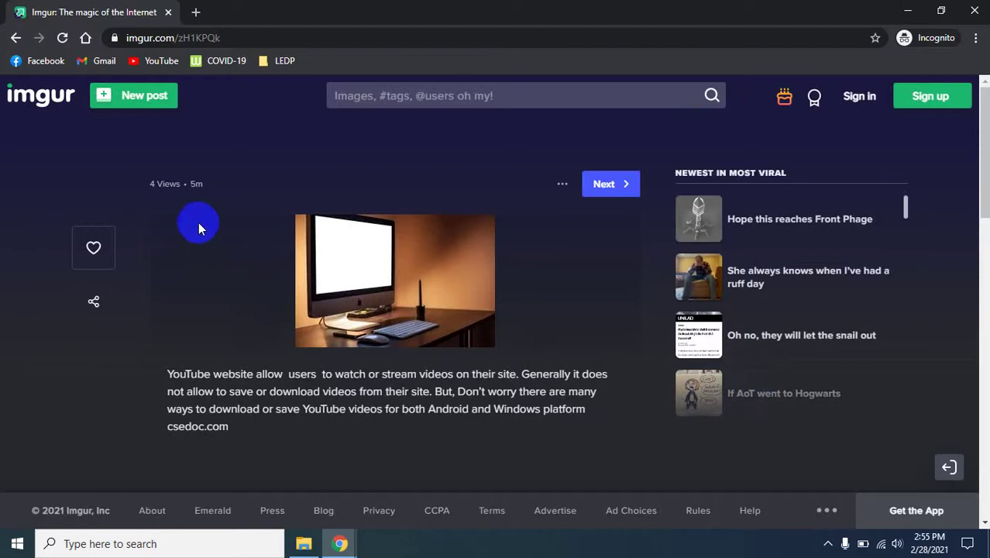
scroll(511, 425, "down", 5)
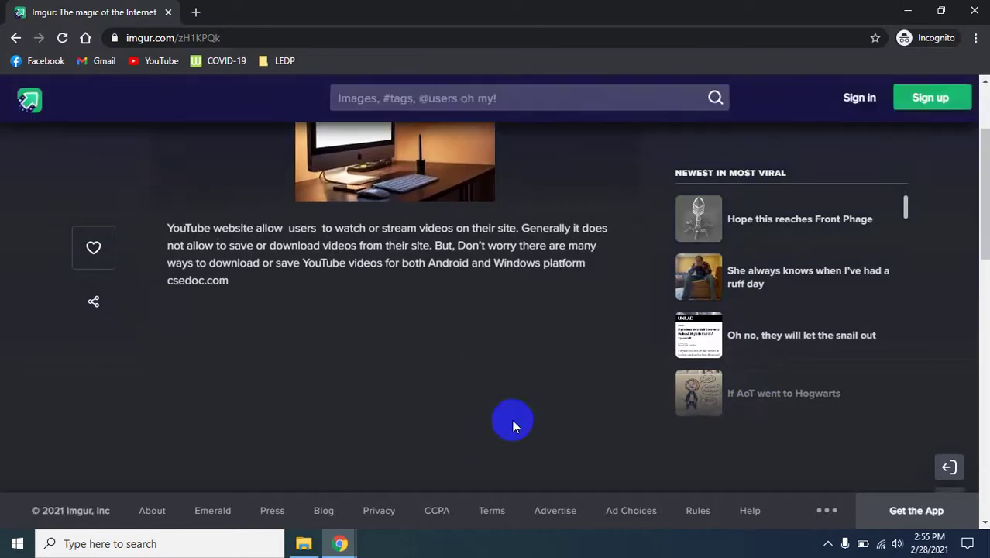
scroll(514, 425, "up", 5)
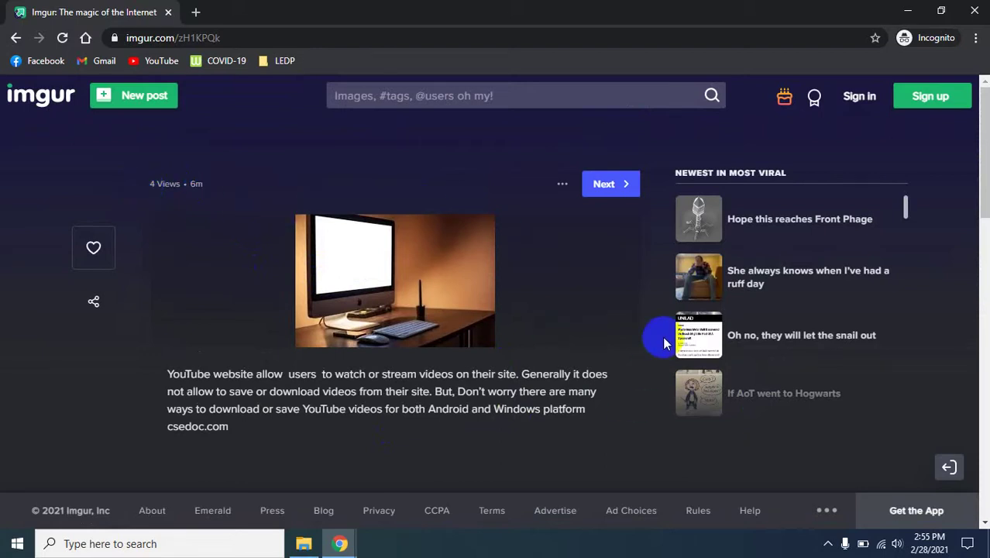
scroll(662, 336, "down", 2)
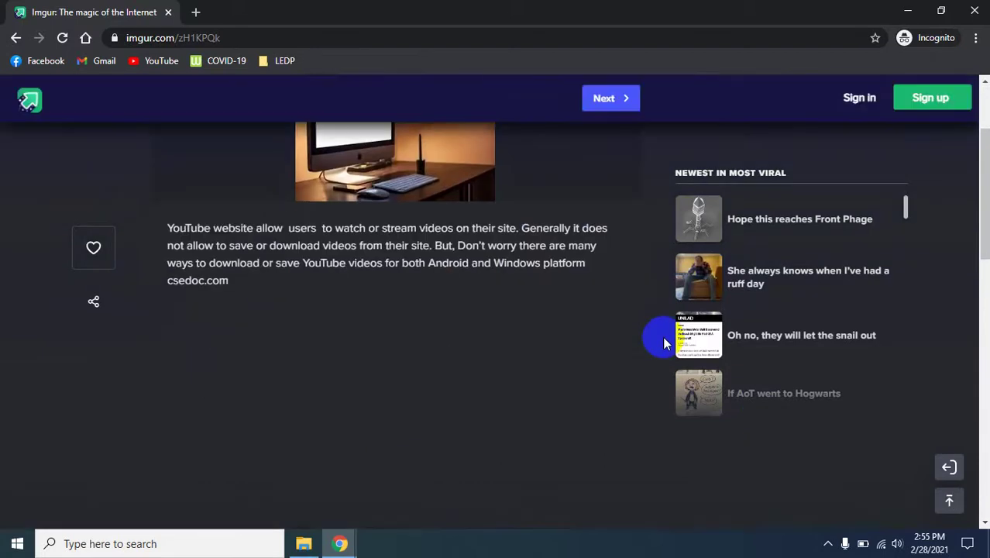
scroll(663, 336, "up", 2)
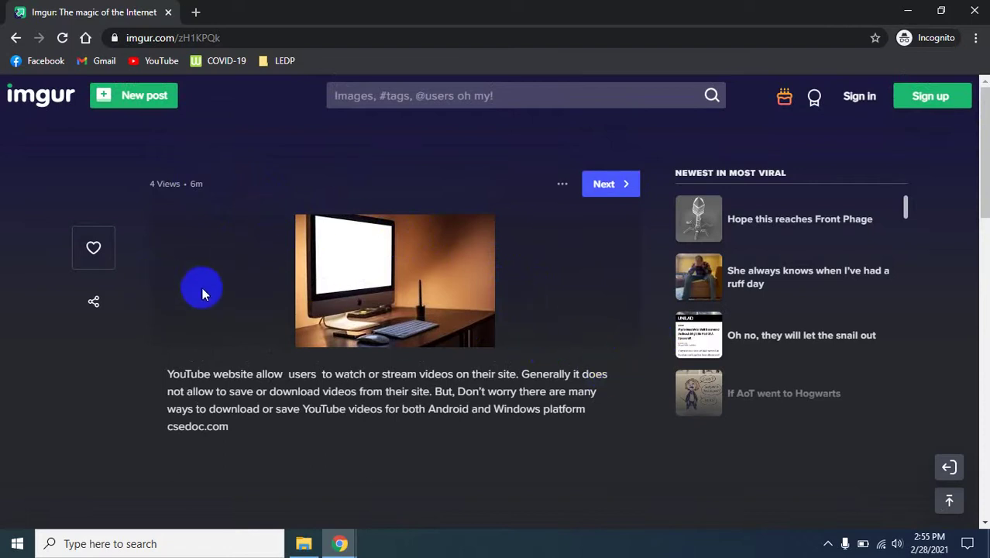
Try to favorite the post as a signed-out visitor, going as far as the sign-in page, and close the incognito window.
left_click(95, 247)
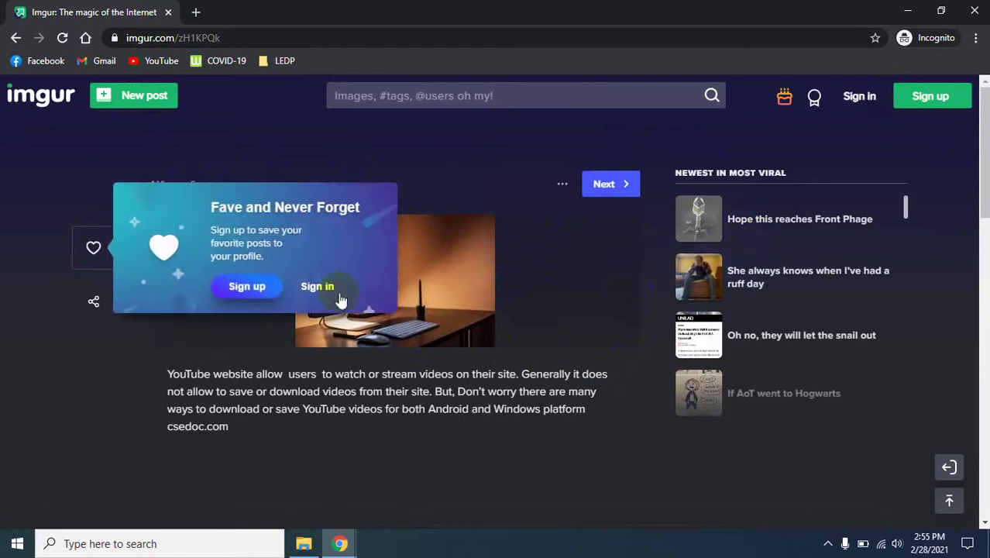
left_click(316, 286)
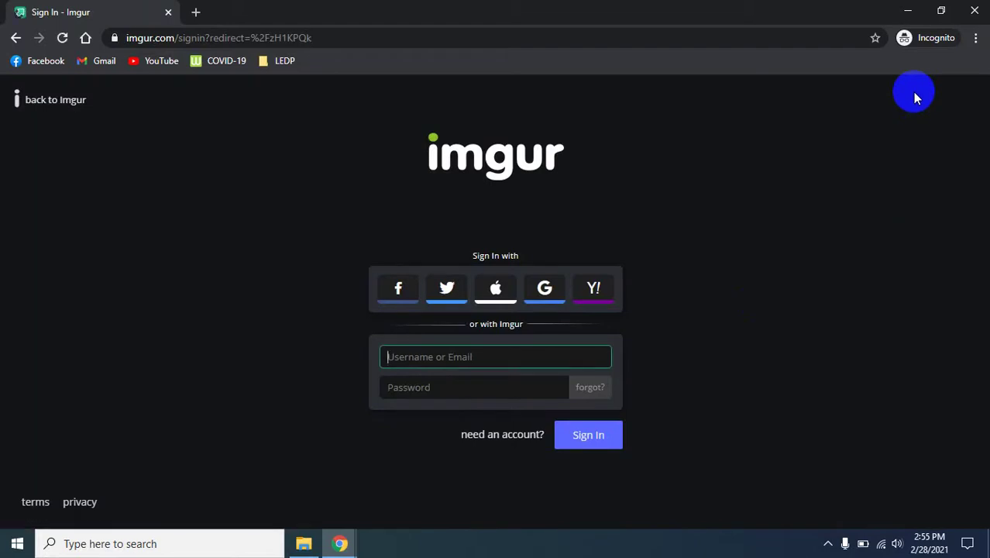
left_click(974, 10)
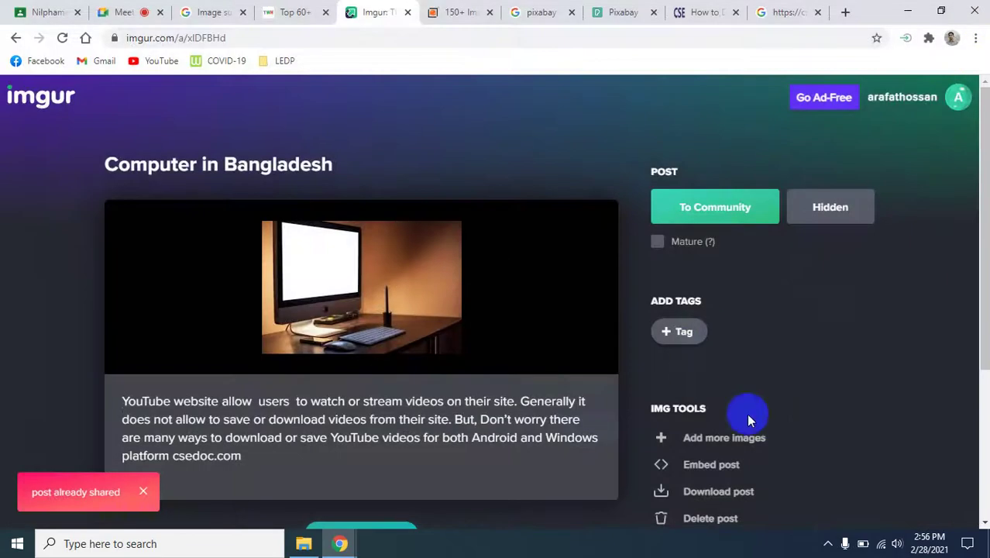
Look up the recommended tags for Bangladesh on the Computer in Bangladesh post and close the list without adding one.
scroll(825, 414, "down", 1)
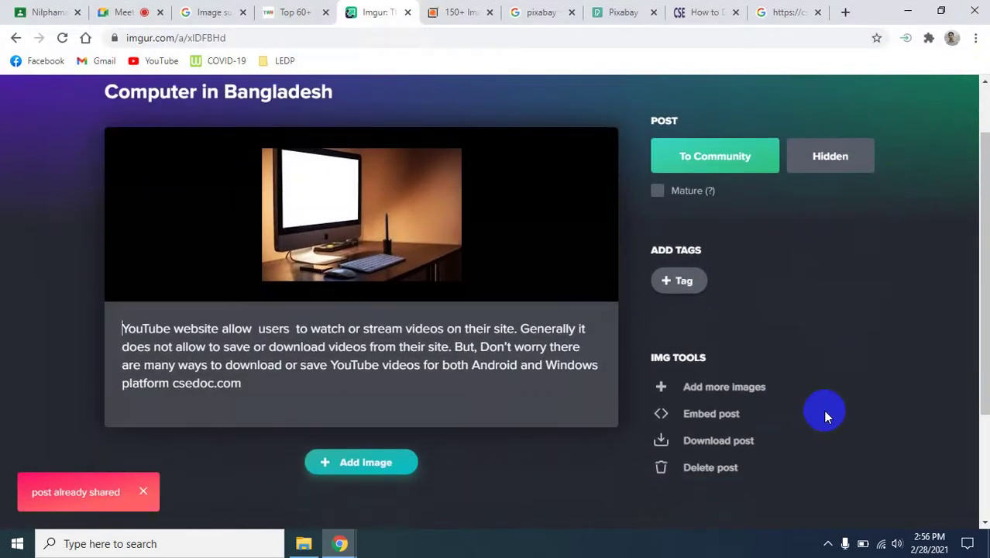
left_click(681, 281)
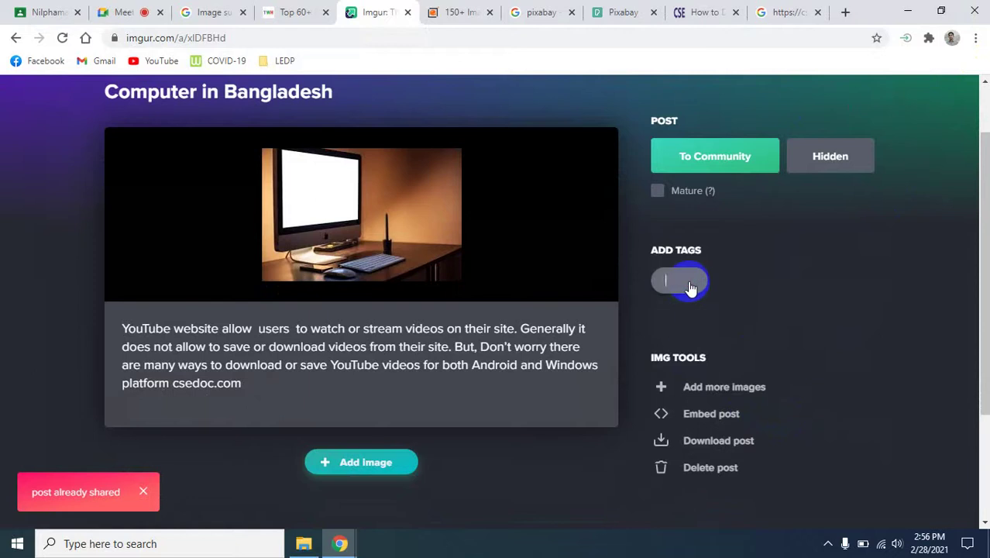
type("BA")
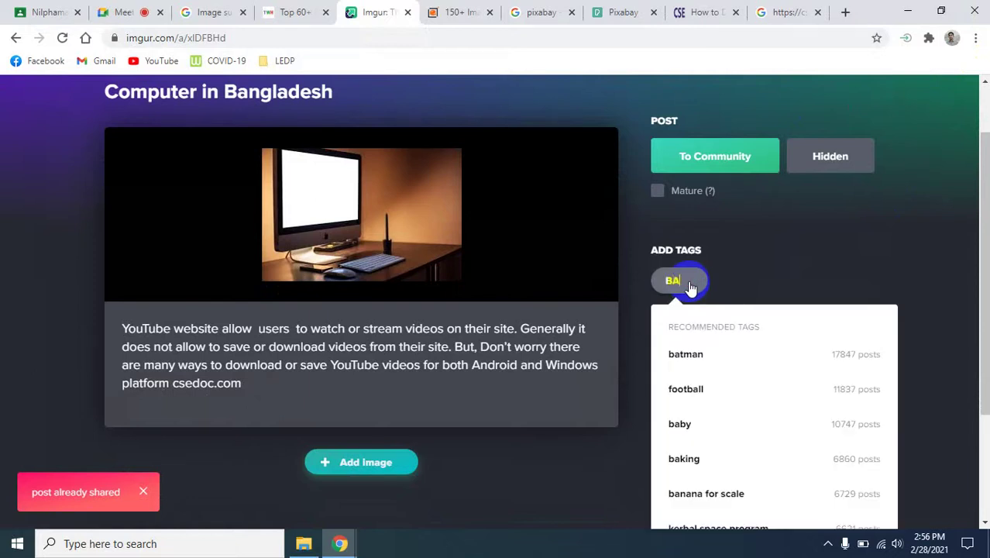
key("BackSpace")
type("an")
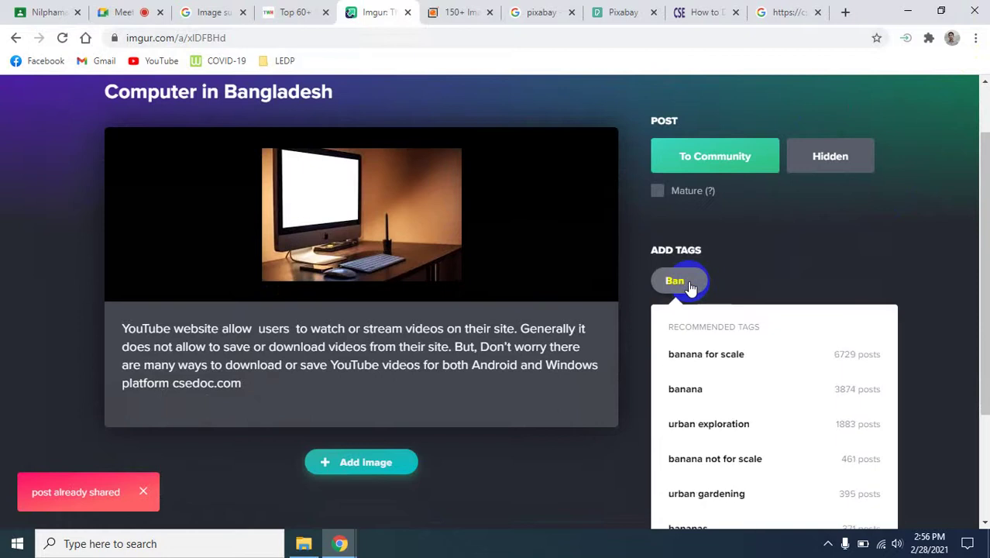
type("gladesh")
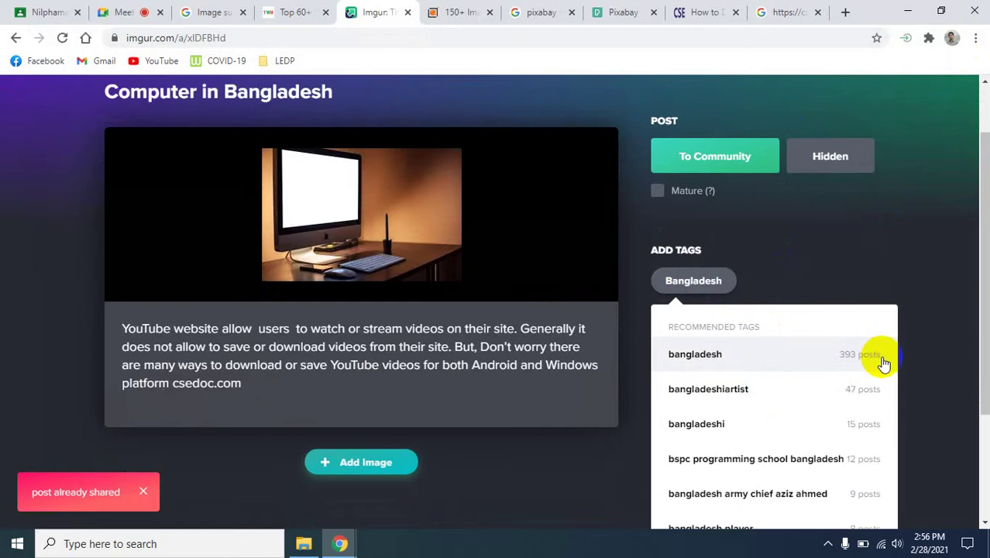
scroll(818, 451, "down", 1)
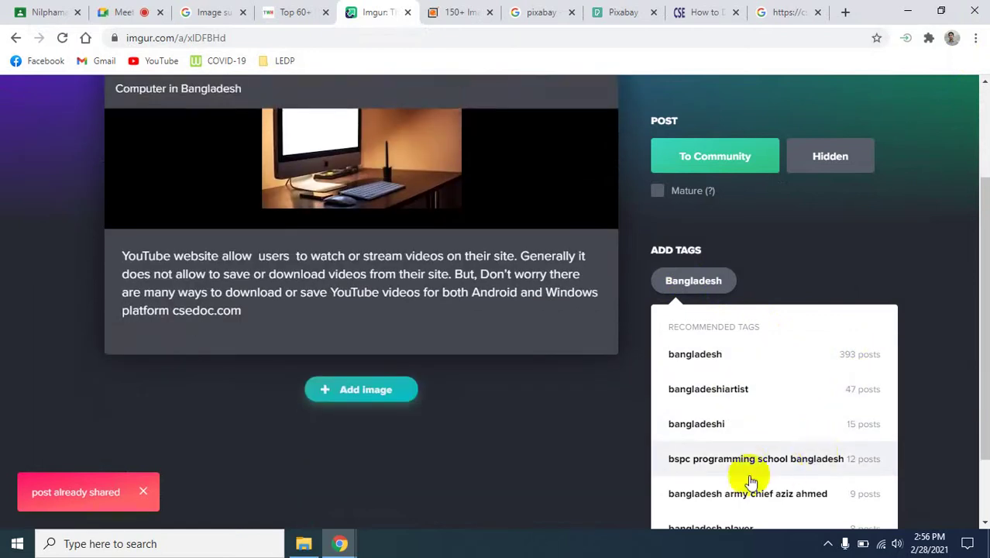
left_click(926, 253)
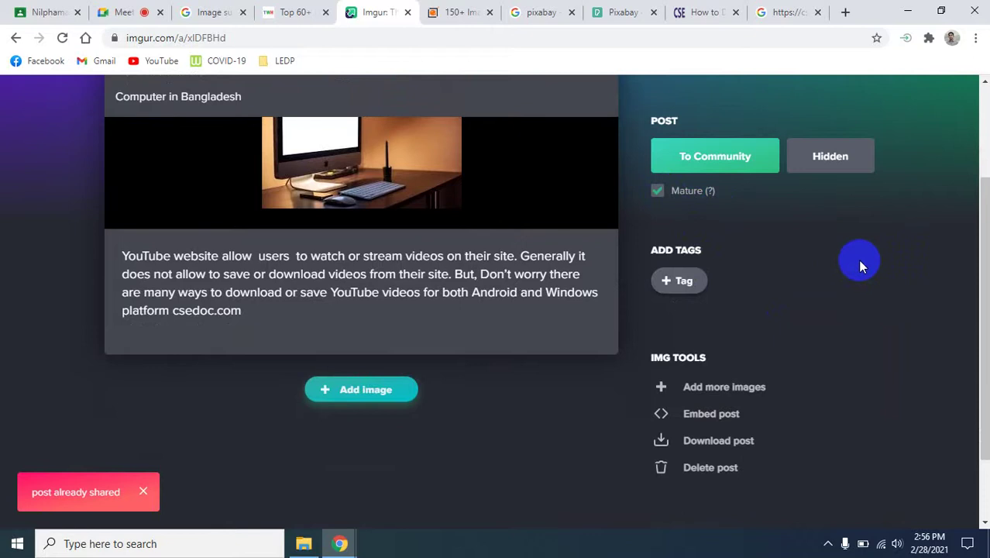
Try to share the post publicly with the community again with the mature option ticked.
scroll(819, 286, "up", 1)
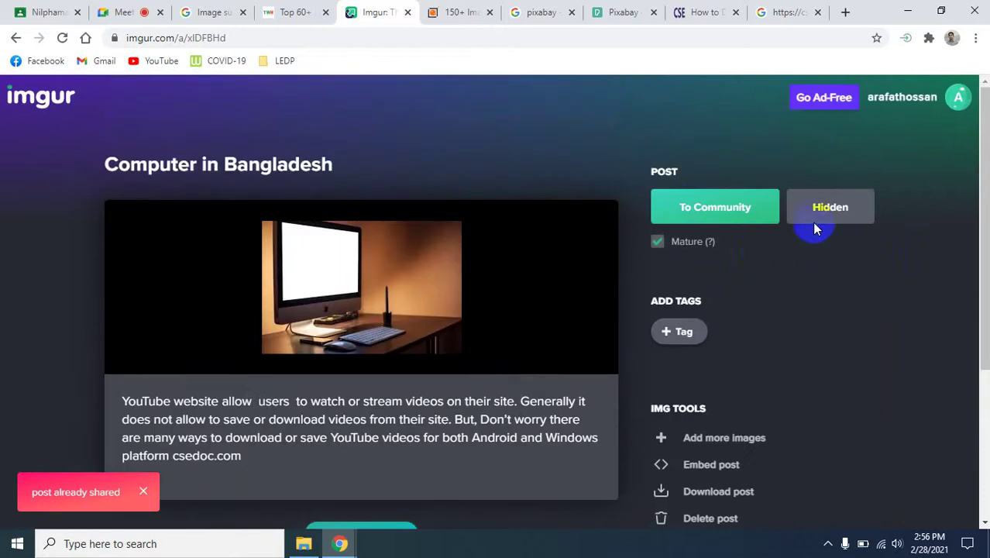
left_click(731, 211)
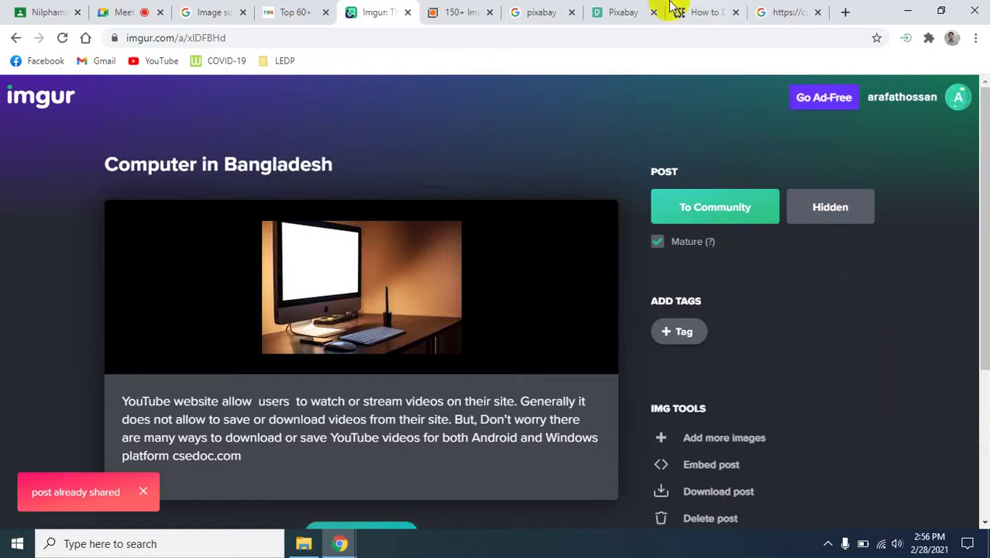
left_click(384, 454)
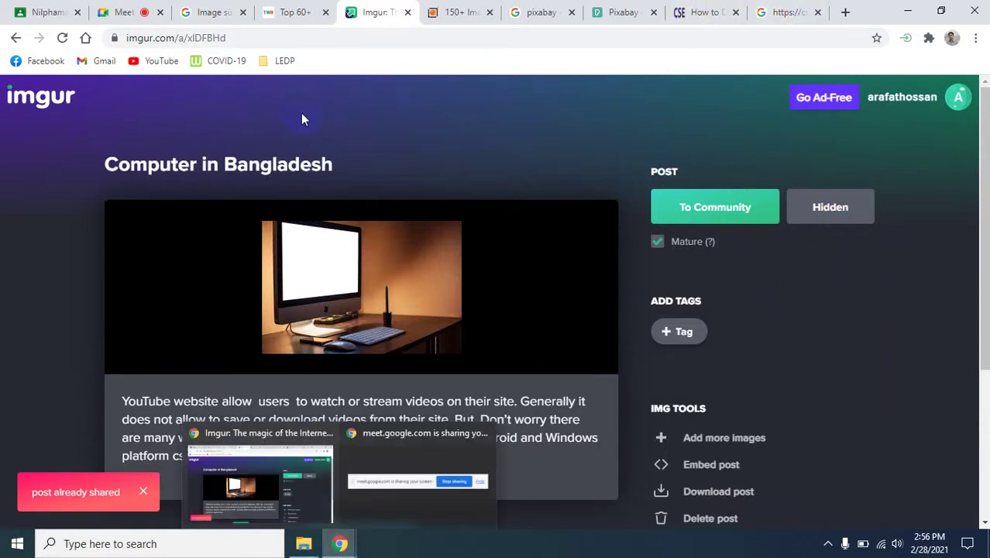
Switch to the Google Meet class call and look over the participants.
left_click(108, 12)
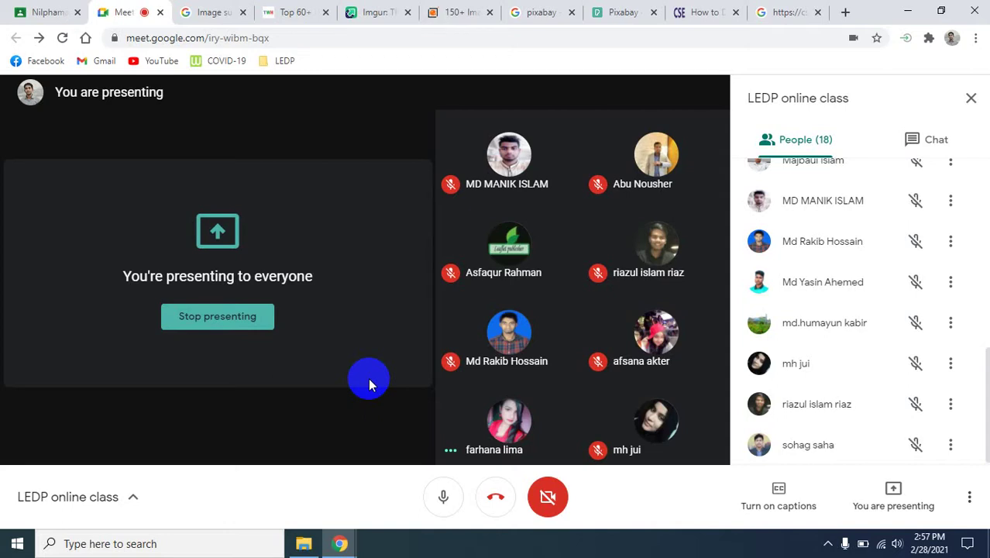
mouse_move(502, 344)
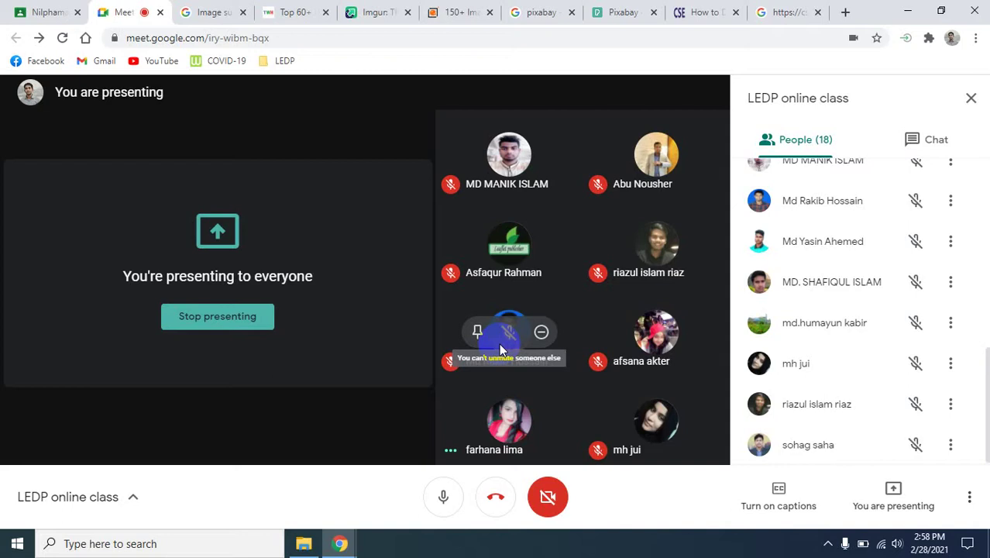
Switch to the Google search for the blog article's address and check its video and image results.
left_click(798, 12)
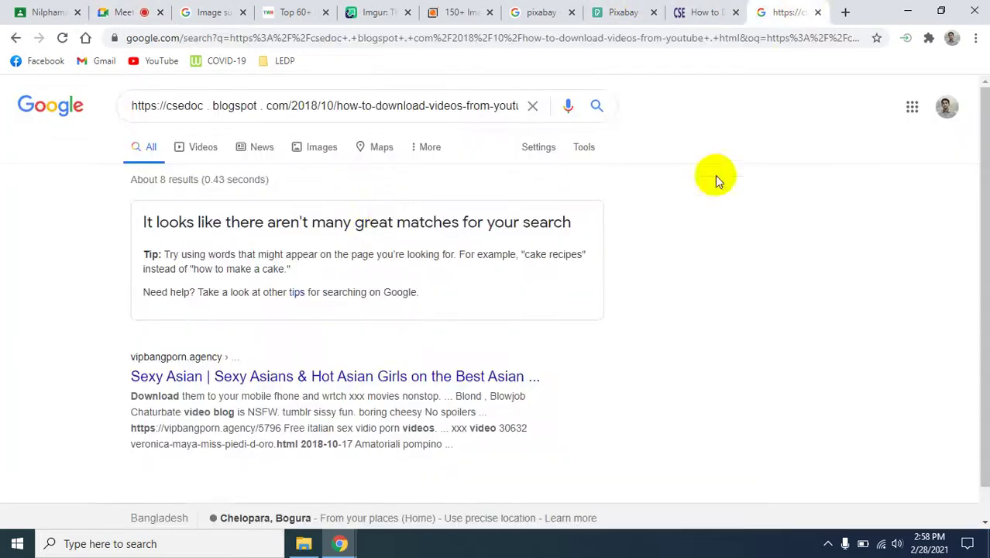
left_click(200, 147)
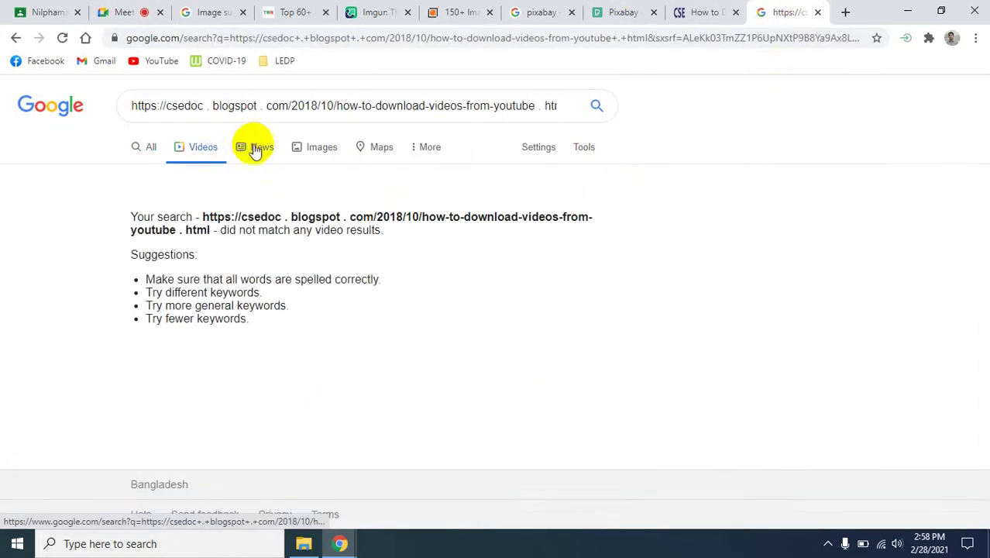
left_click(333, 148)
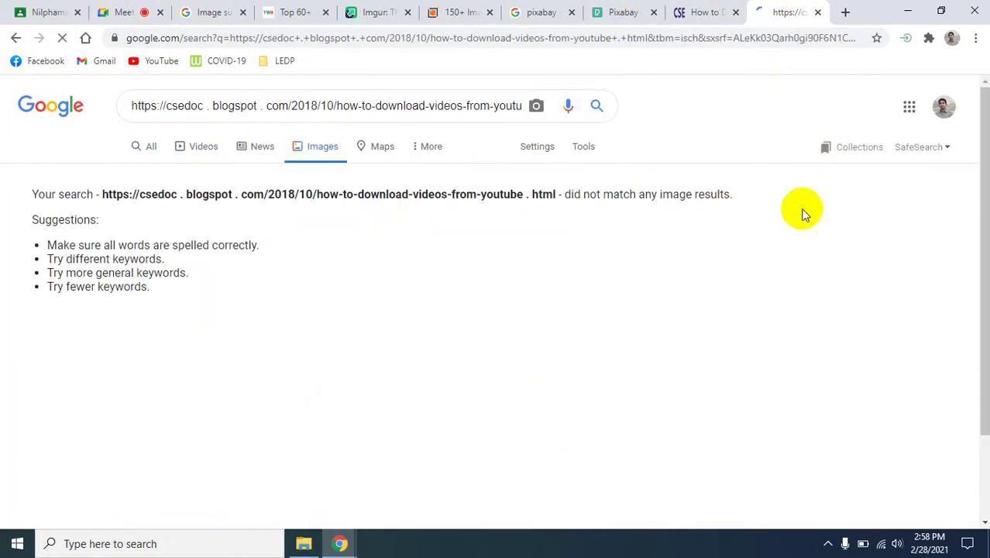
Search Google Images for document and preview the Document Management Made Easy With PDF Software image.
triple_click(450, 109)
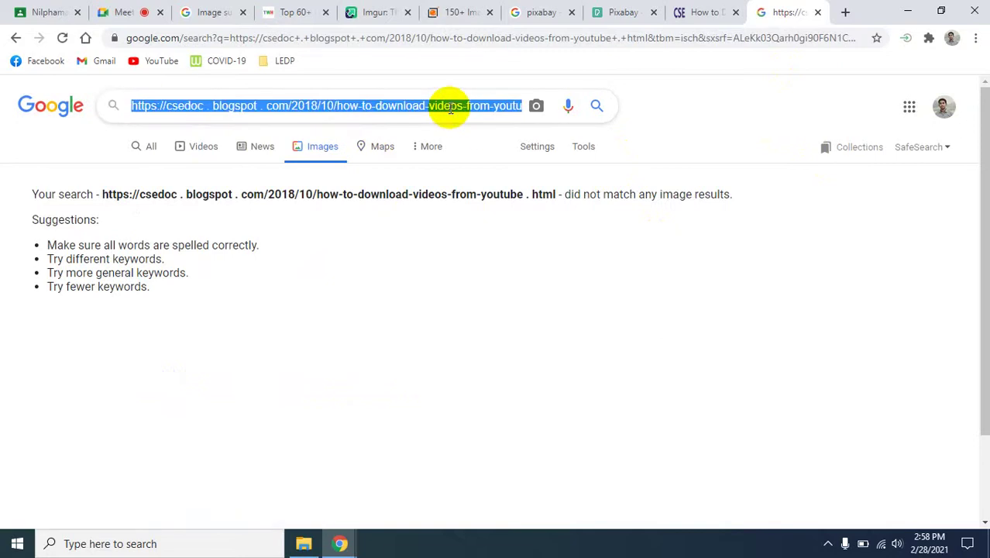
type("do")
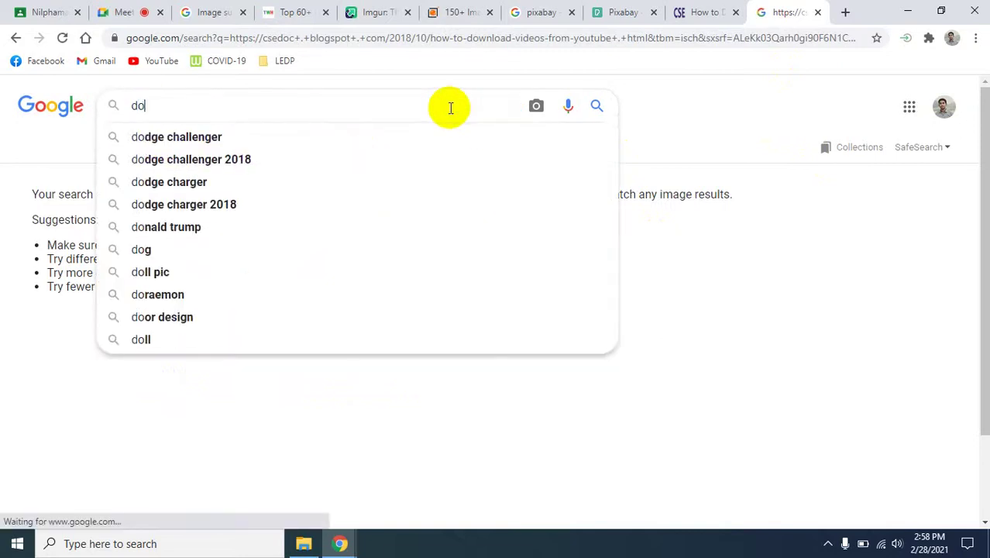
type("cument")
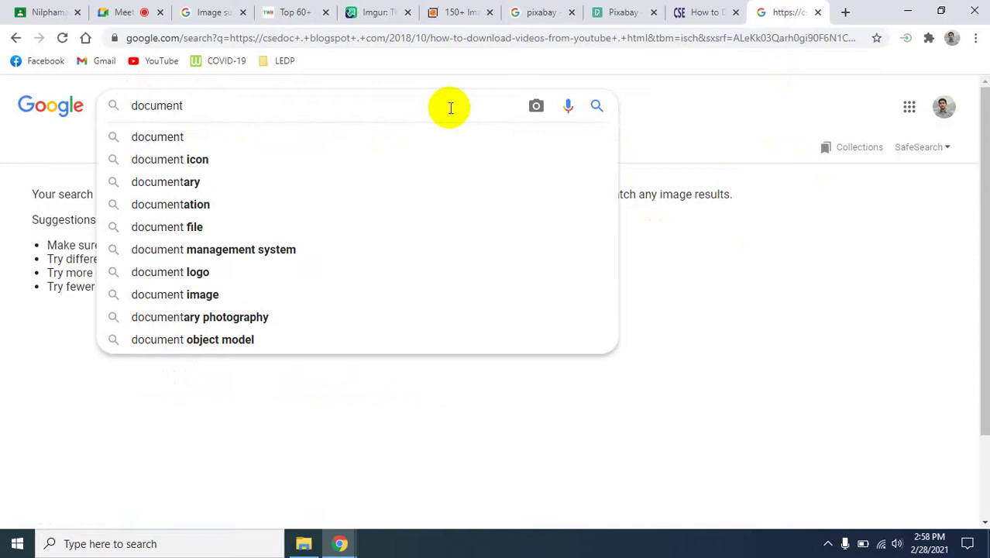
key("Return")
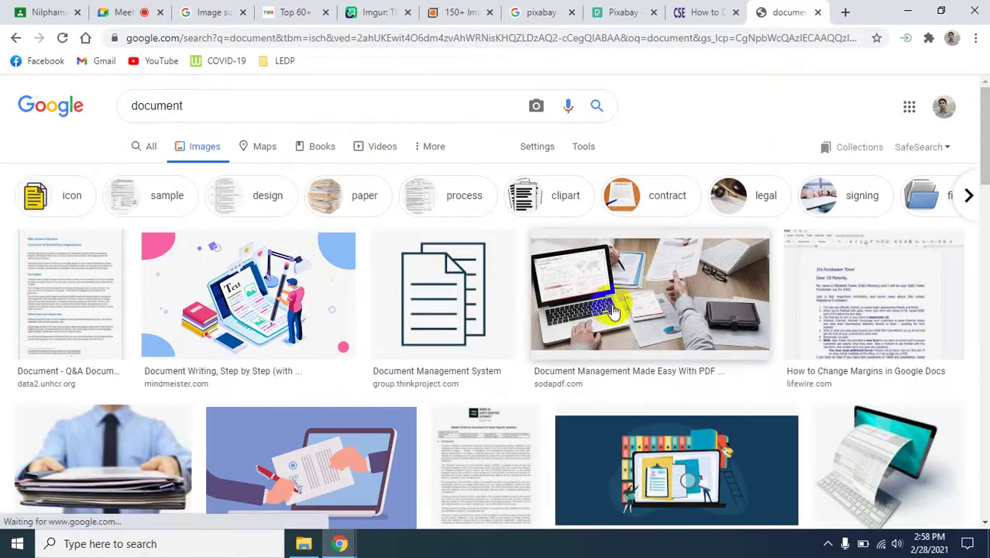
left_click(727, 329)
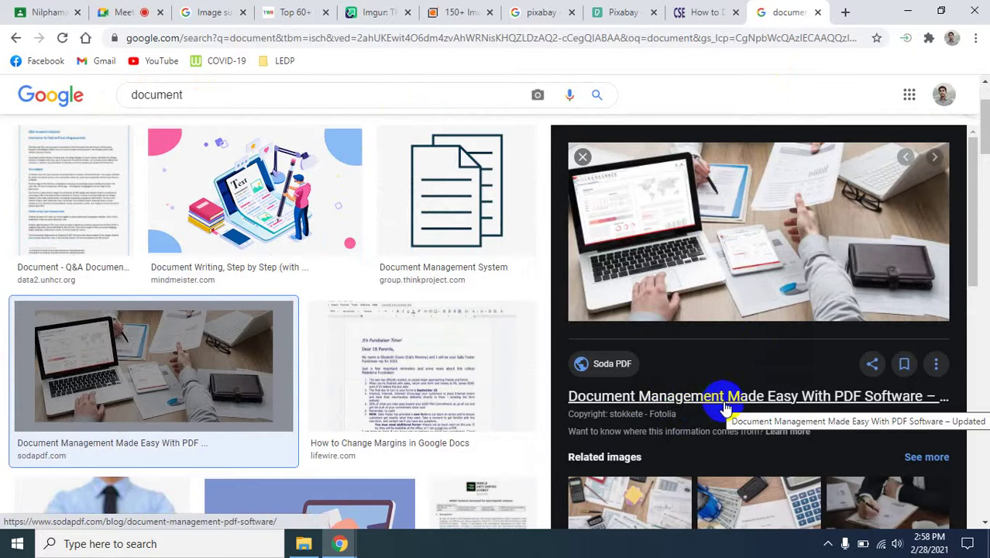
View the blog article on downloading YouTube videos and return to the Google Meet class call.
left_click(707, 11)
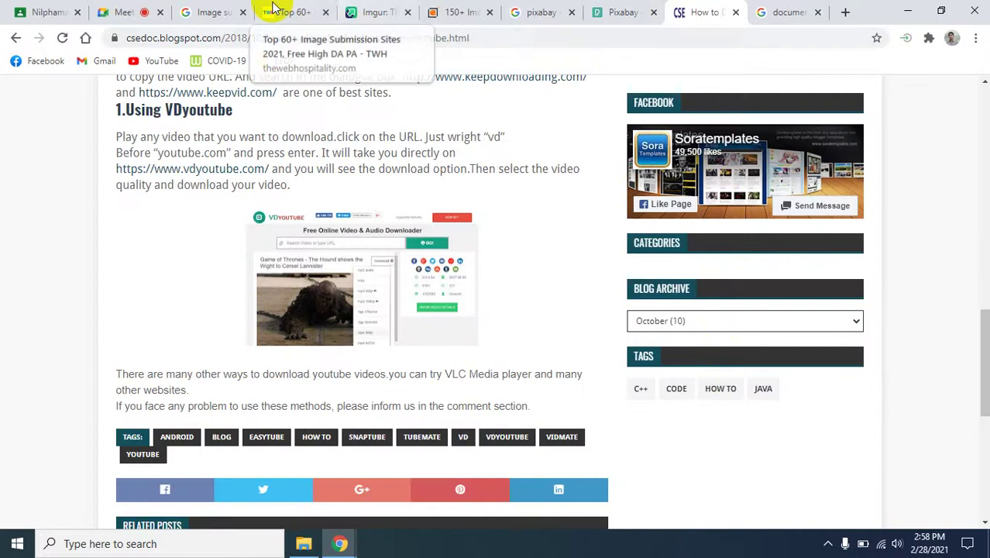
left_click(147, 9)
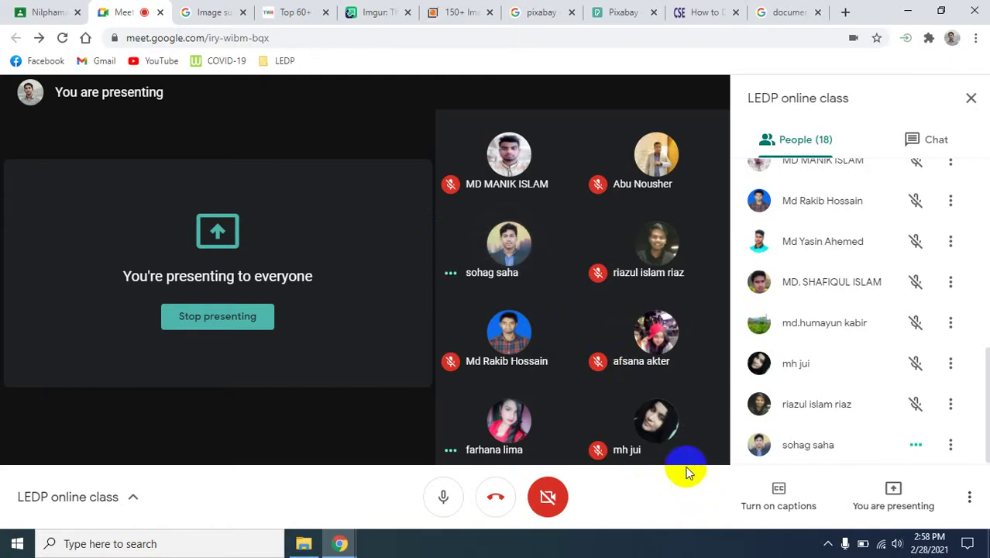
Return to the Imgur post editor and review the description and the title Computer in Bangladesh.
left_click(375, 10)
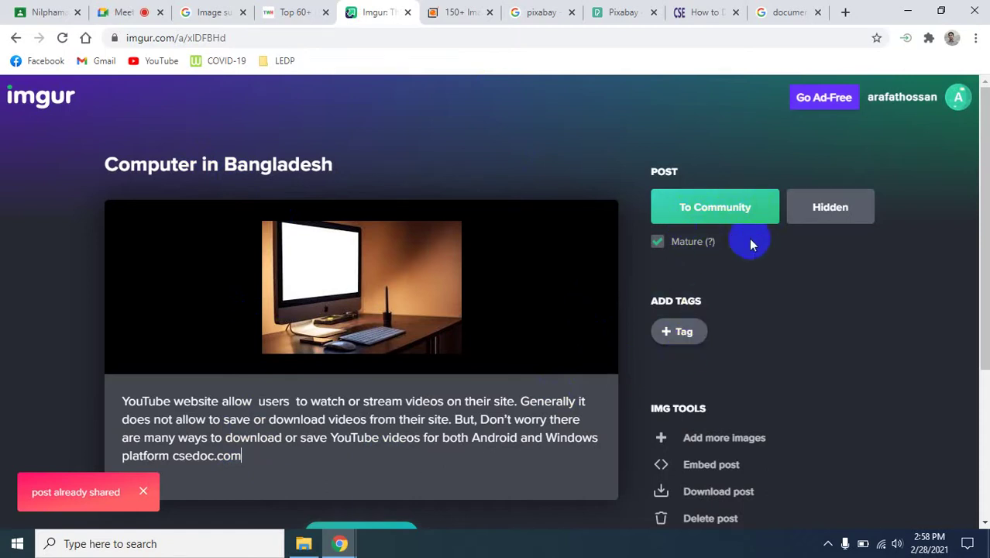
scroll(817, 370, "down", 3)
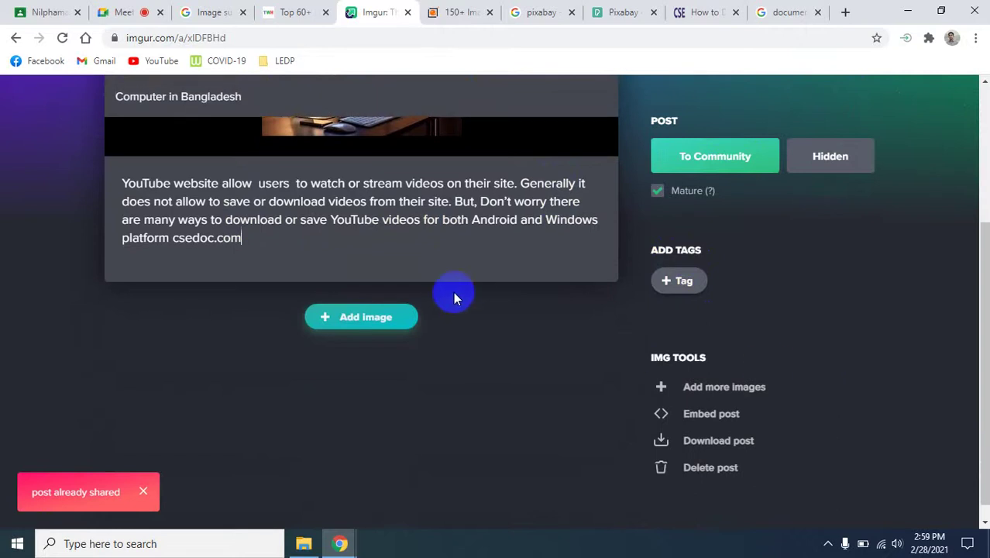
scroll(447, 296, "up", 3)
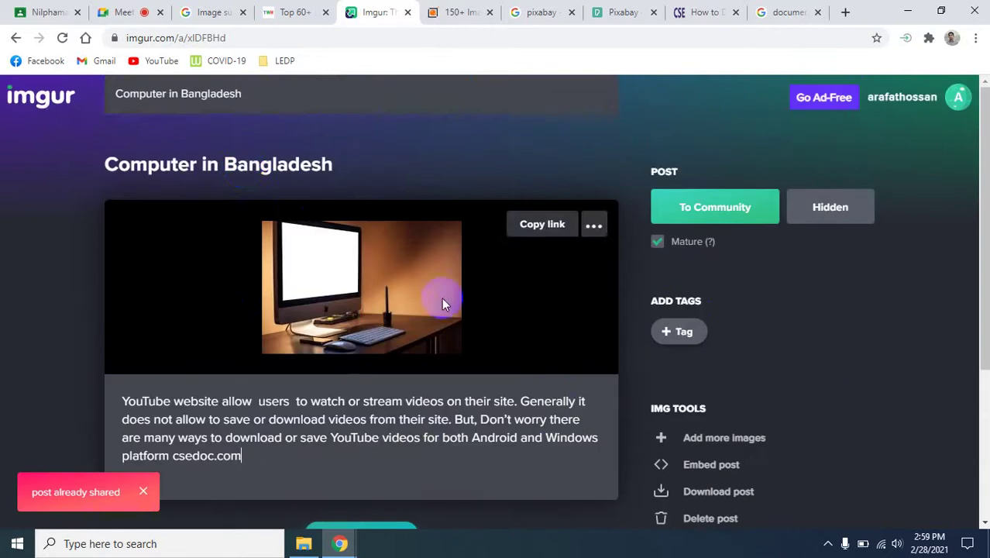
left_click(244, 166)
triple_click(321, 163)
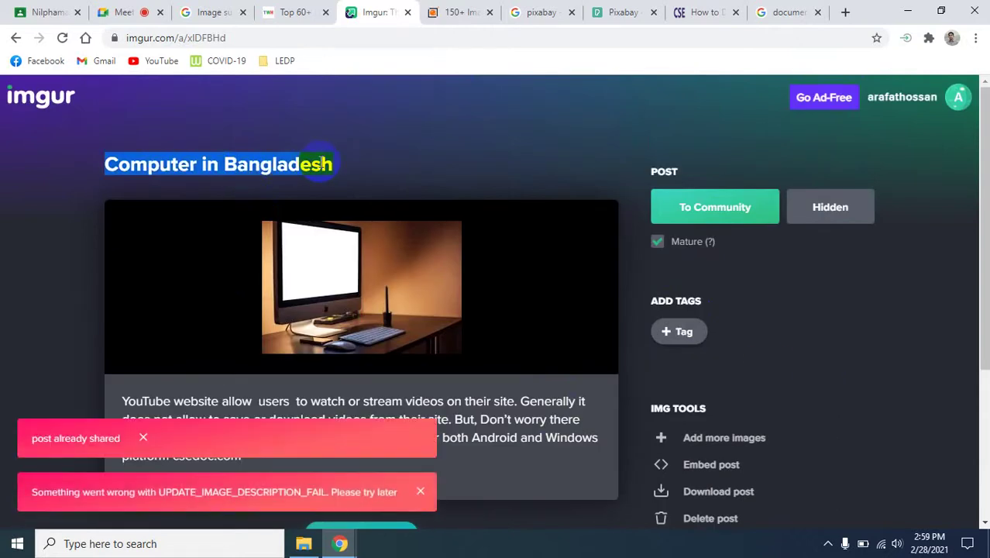
left_click(398, 151)
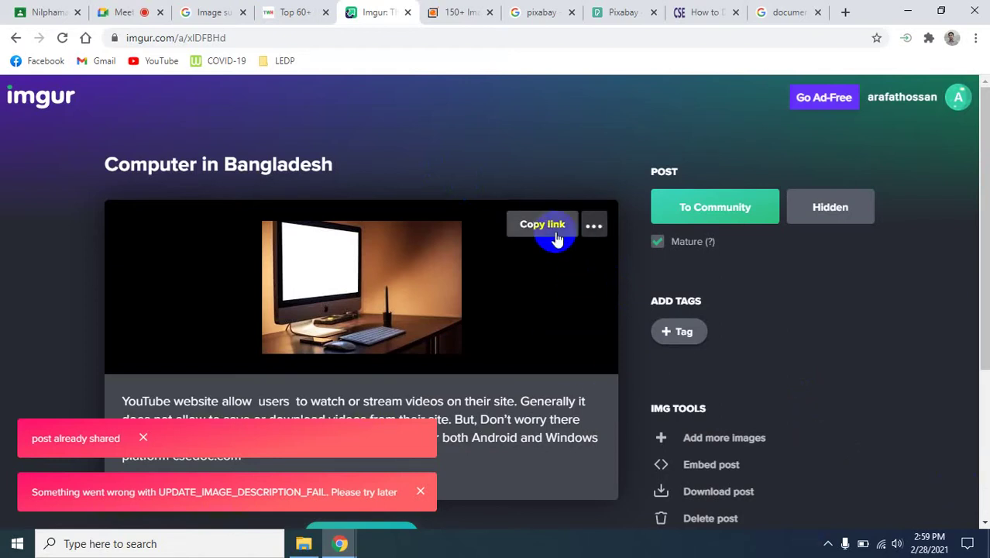
left_click(555, 237)
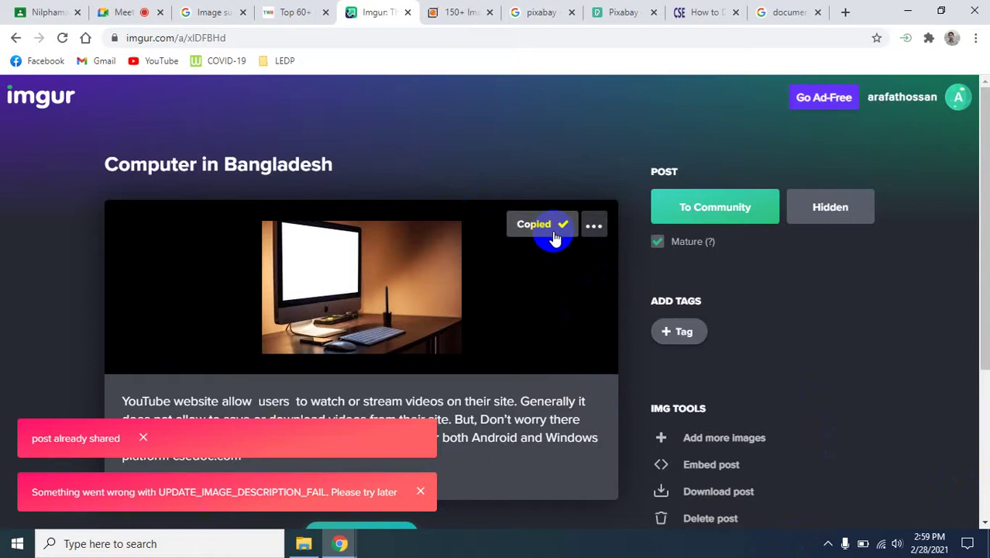
left_click(845, 14)
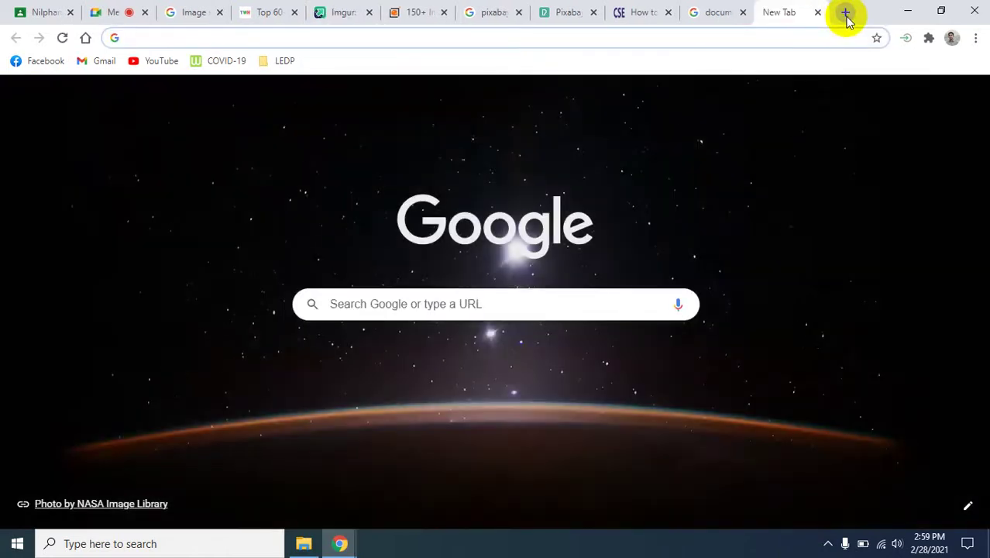
key("ctrl+v")
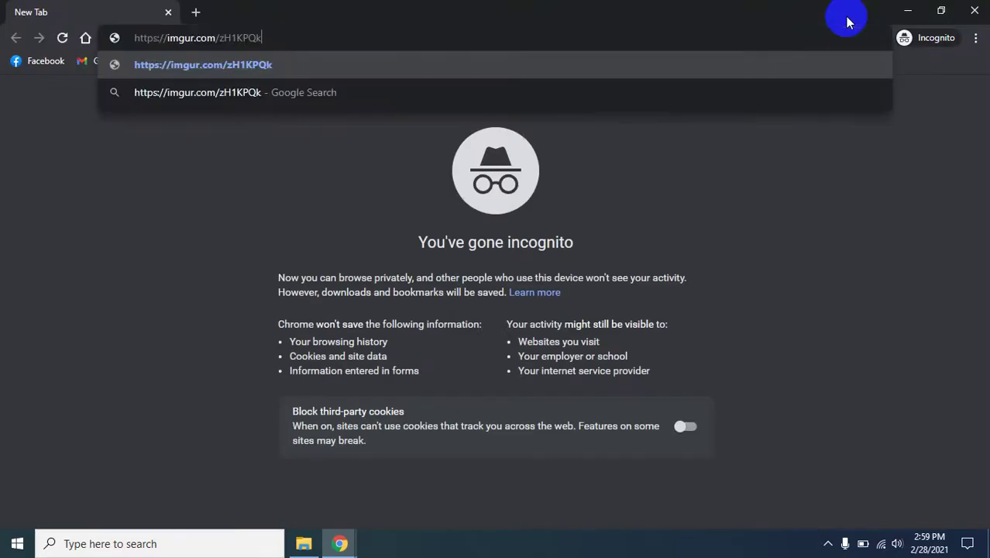
key("Return")
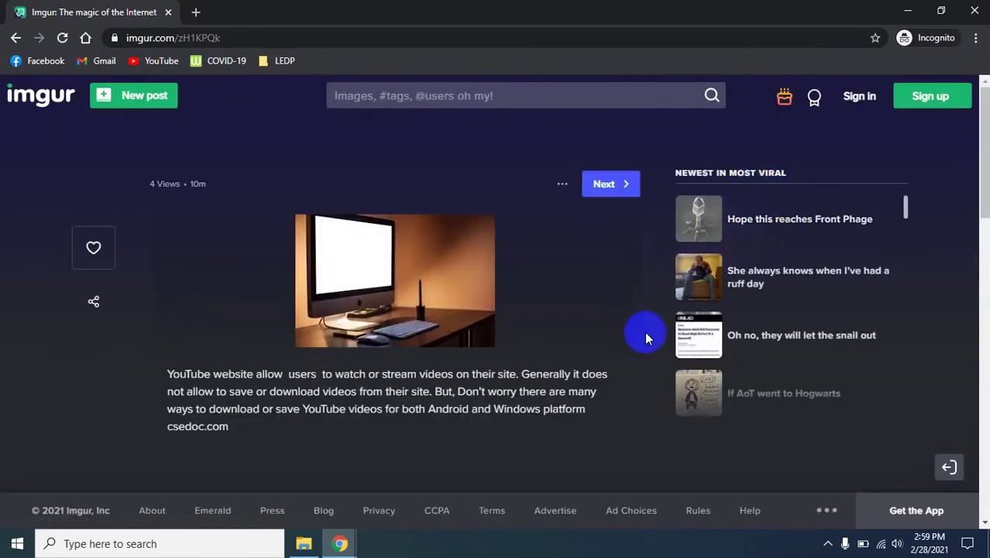
scroll(659, 329, "down", 5)
left_click(973, 10)
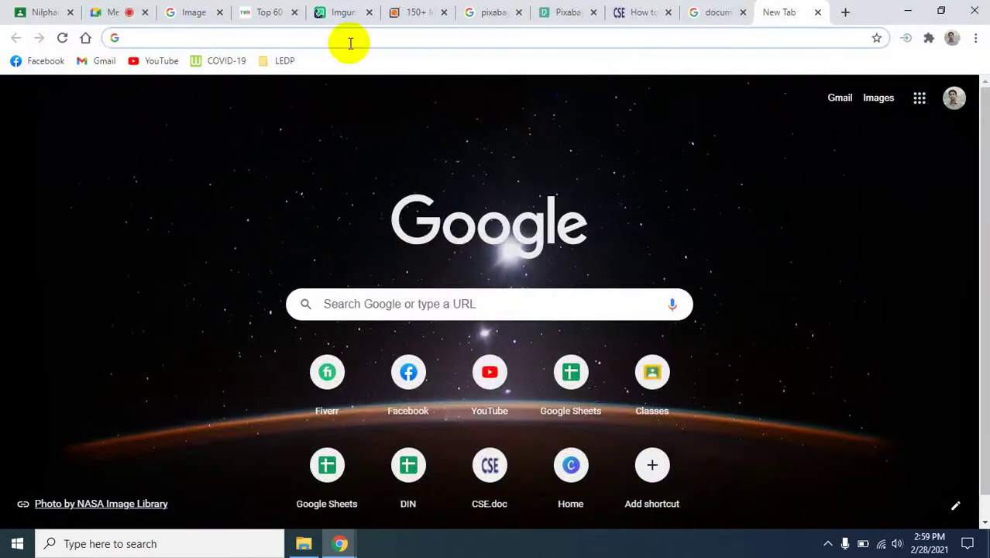
Switch back to the Imgur post editor and examine the error notices shown for the post.
left_click(329, 12)
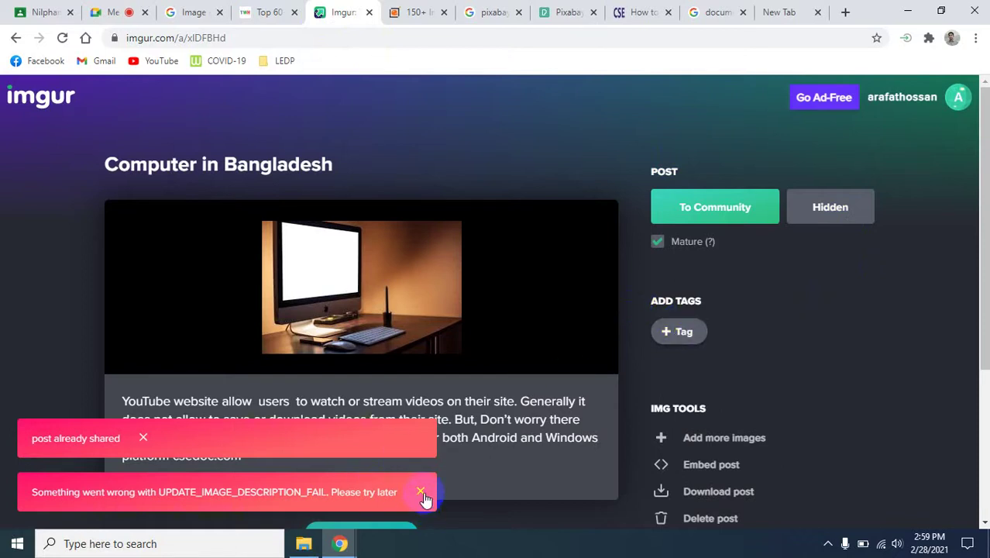
left_click(96, 490)
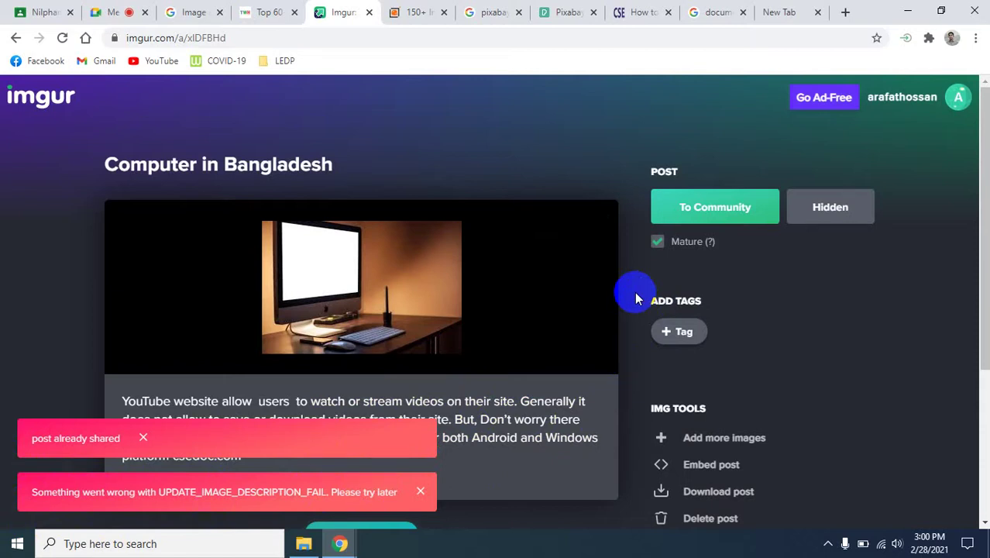
mouse_move(583, 314)
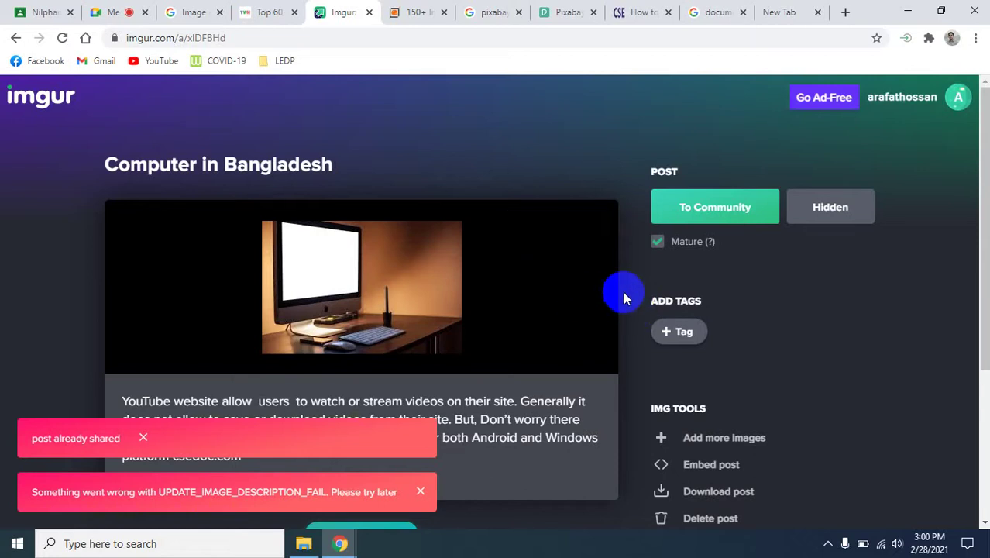
mouse_move(617, 287)
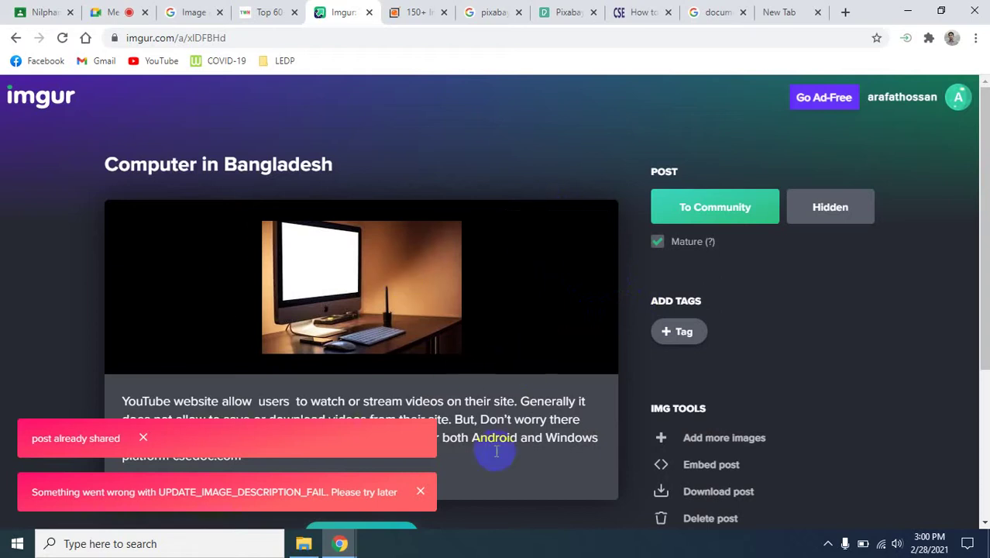
left_click(473, 175)
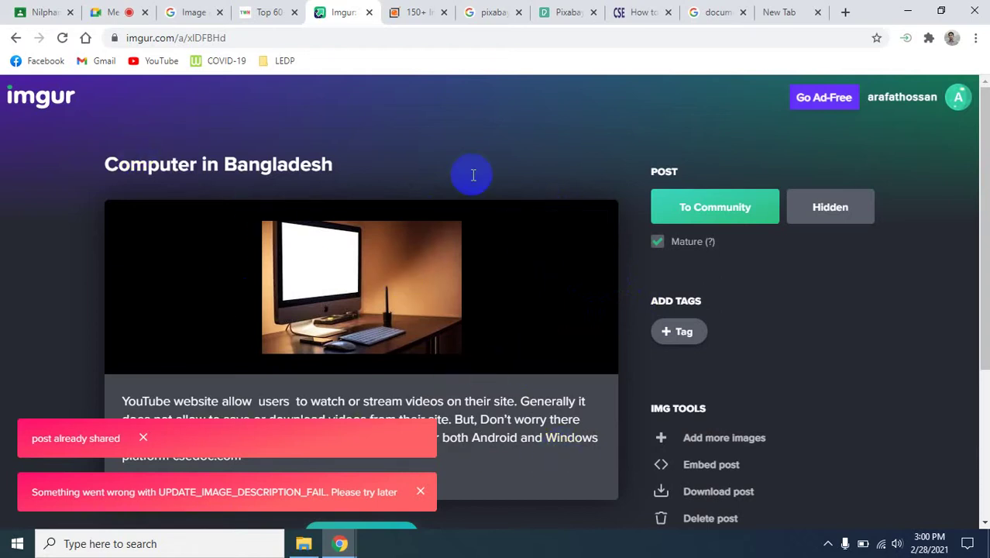
mouse_move(549, 310)
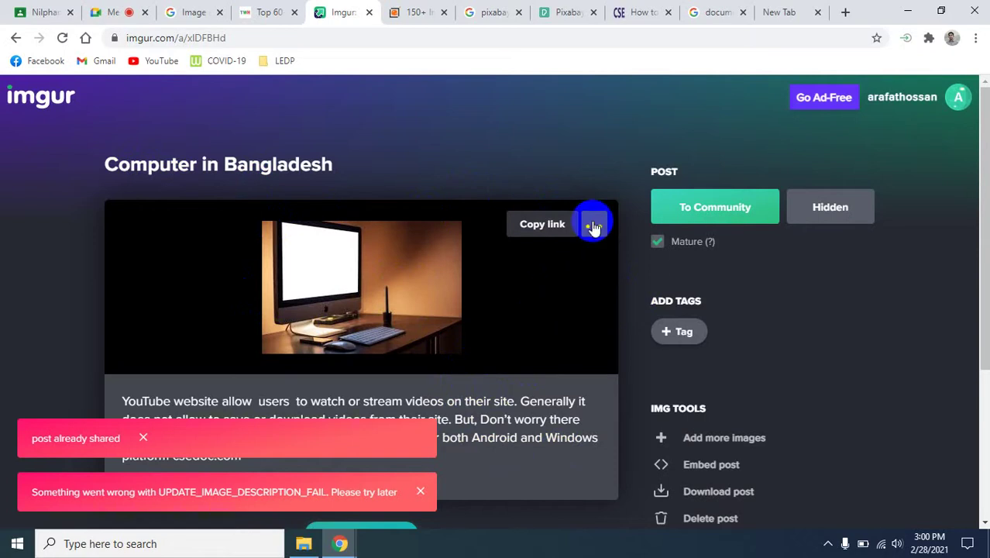
left_click(707, 206)
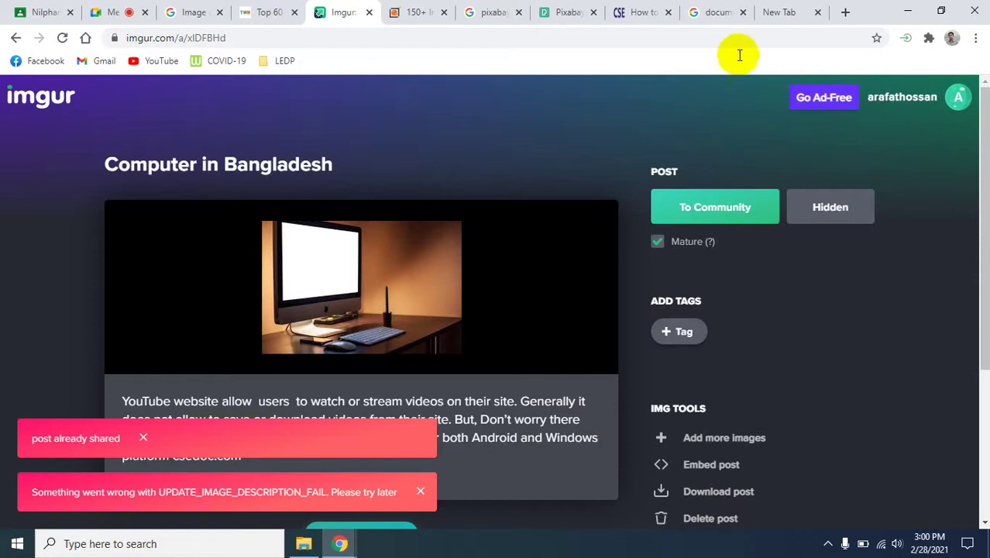
left_click(406, 14)
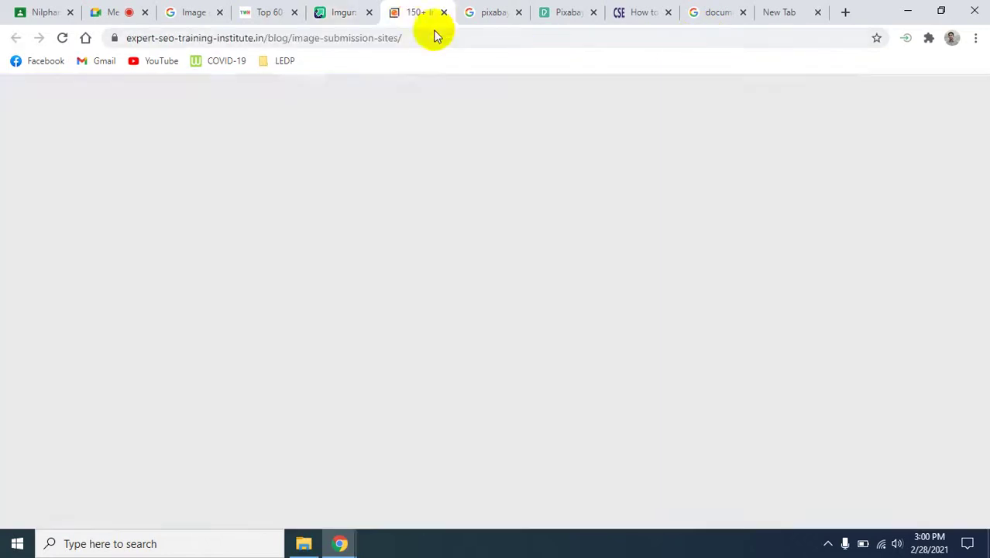
key("ctrl+shift+Tab")
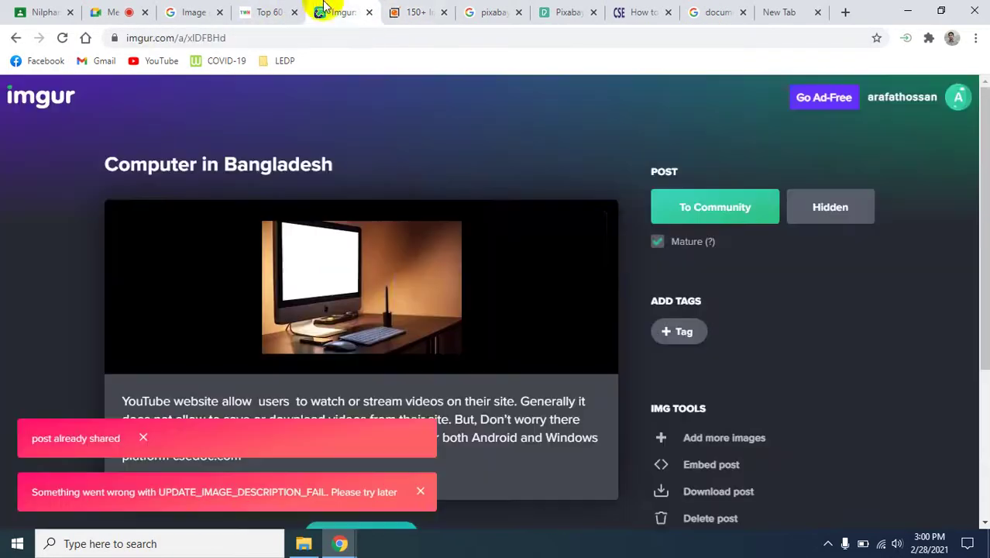
Look through the High DA and Best Image Sites tables on The Web Hospitality and return to the Google Meet call.
left_click(275, 16)
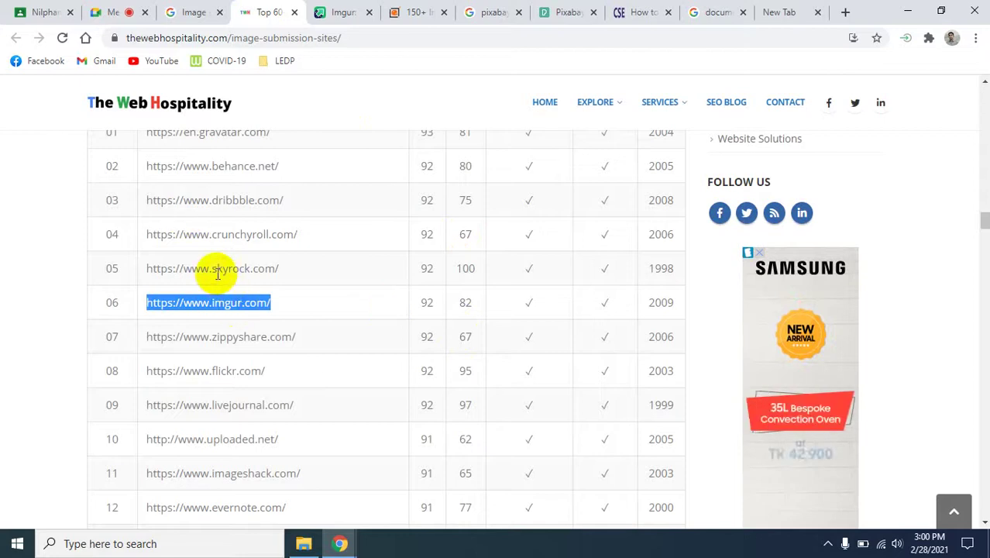
scroll(472, 310, "down", 5)
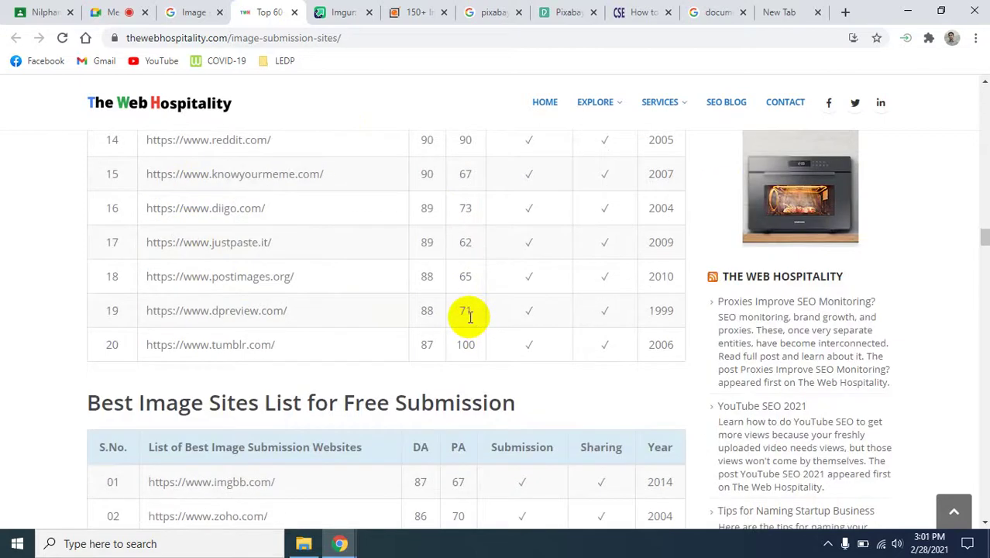
scroll(469, 316, "down", 3)
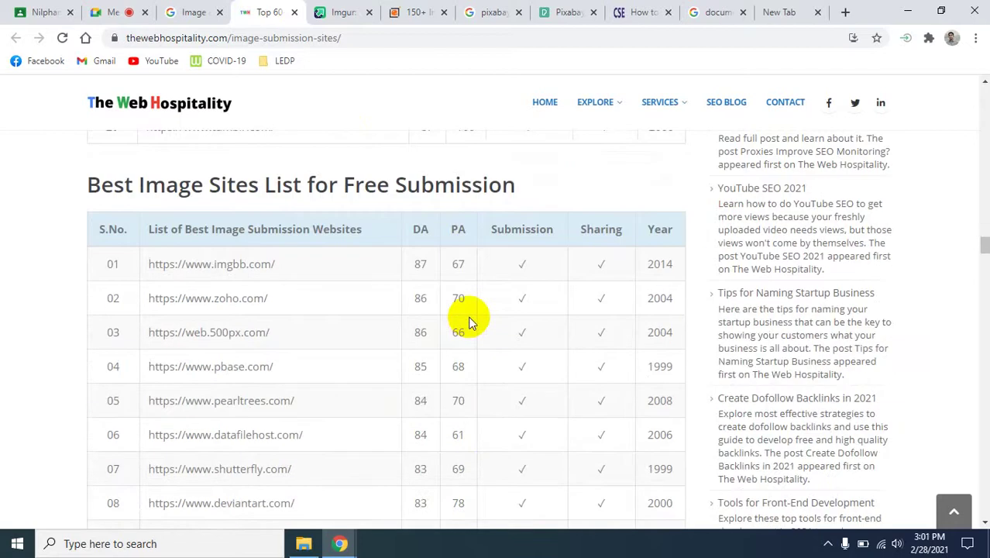
scroll(267, 330, "down", 4)
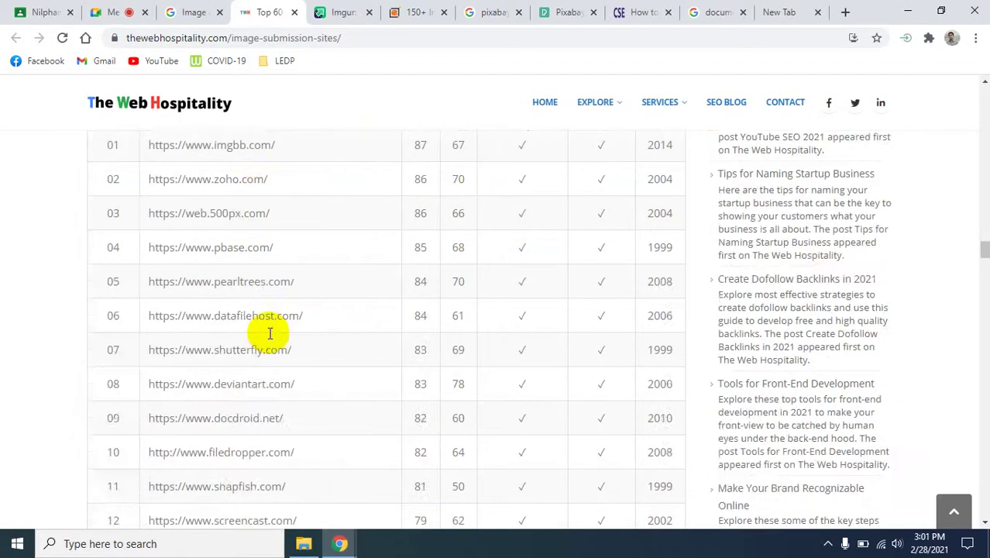
scroll(270, 338, "down", 3)
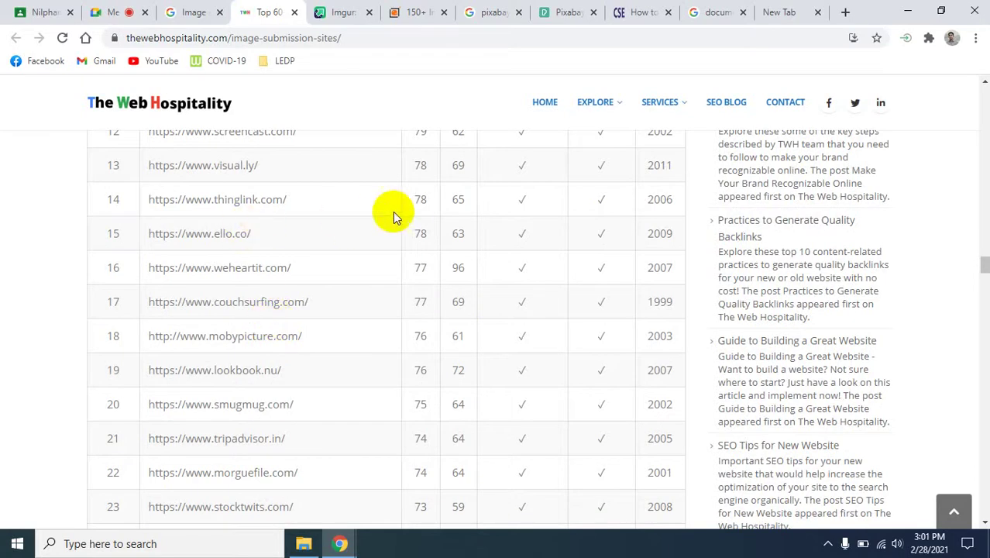
scroll(264, 286, "up", 5)
scroll(255, 292, "up", 10)
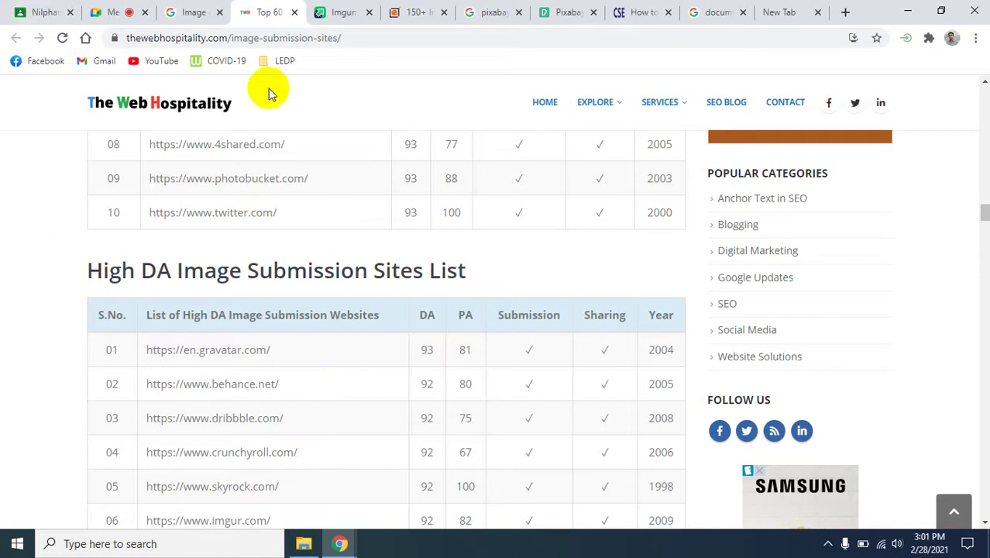
left_click(124, 12)
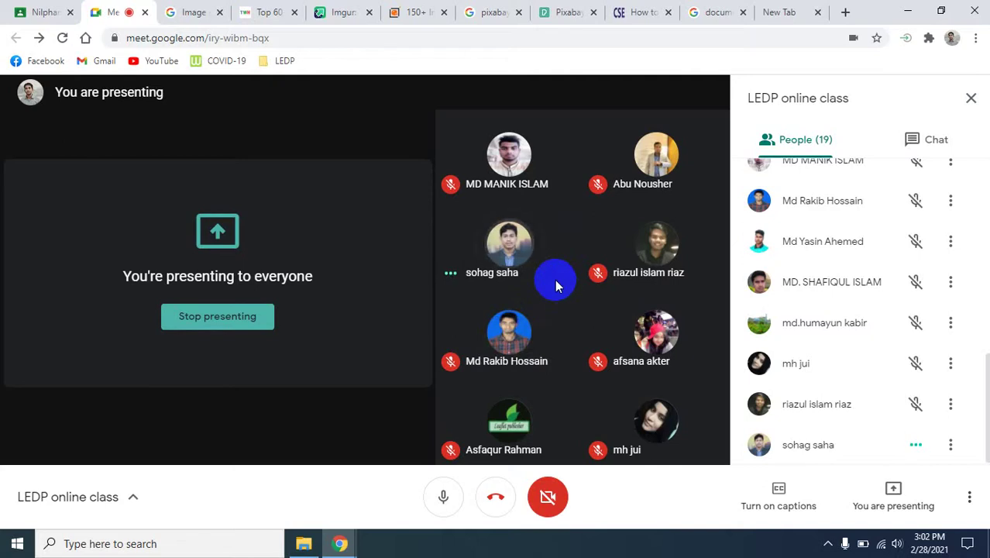
Return to the Imgur post editor and highlight the csedoc.com link at the end of the image description.
left_click(645, 12)
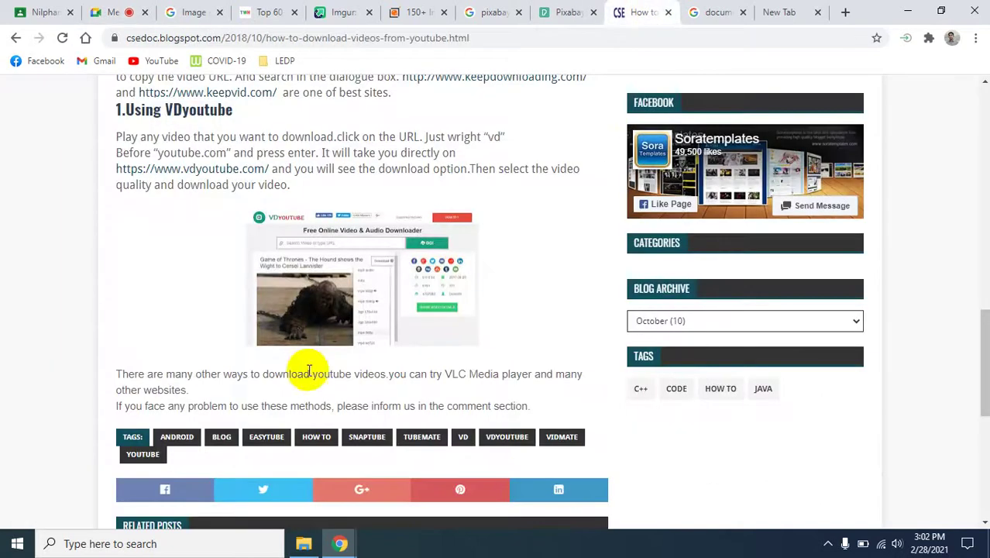
left_click(701, 12)
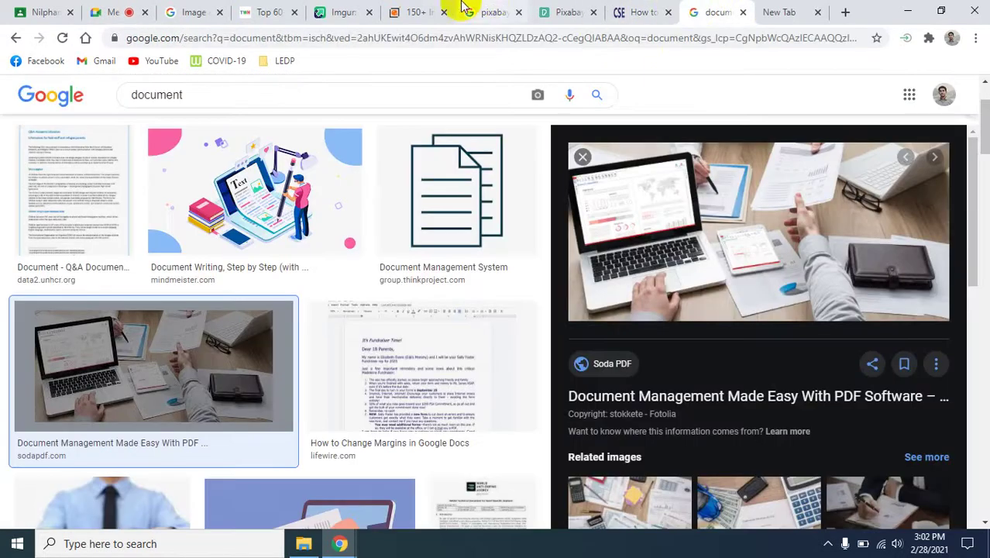
left_click(341, 11)
scroll(343, 326, "down", 1)
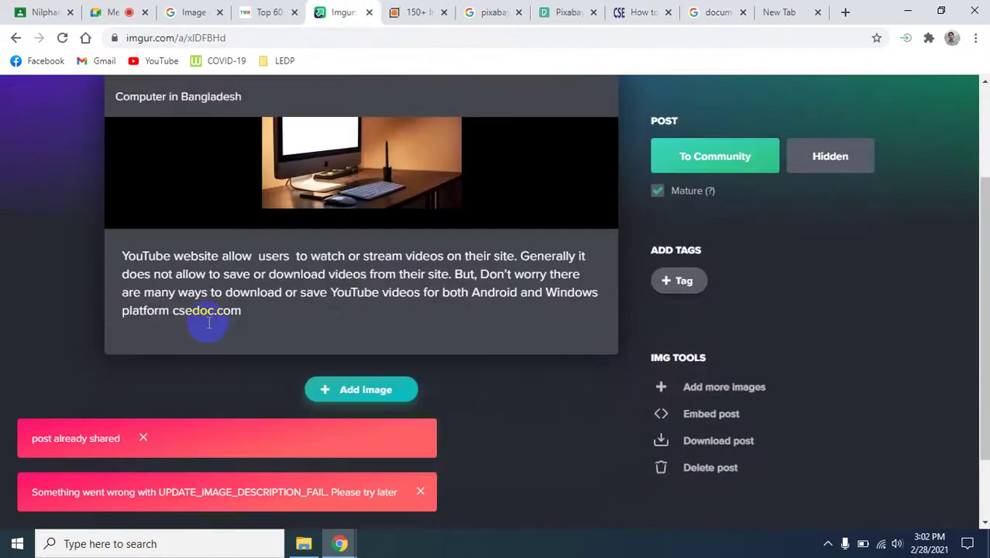
left_click(169, 309)
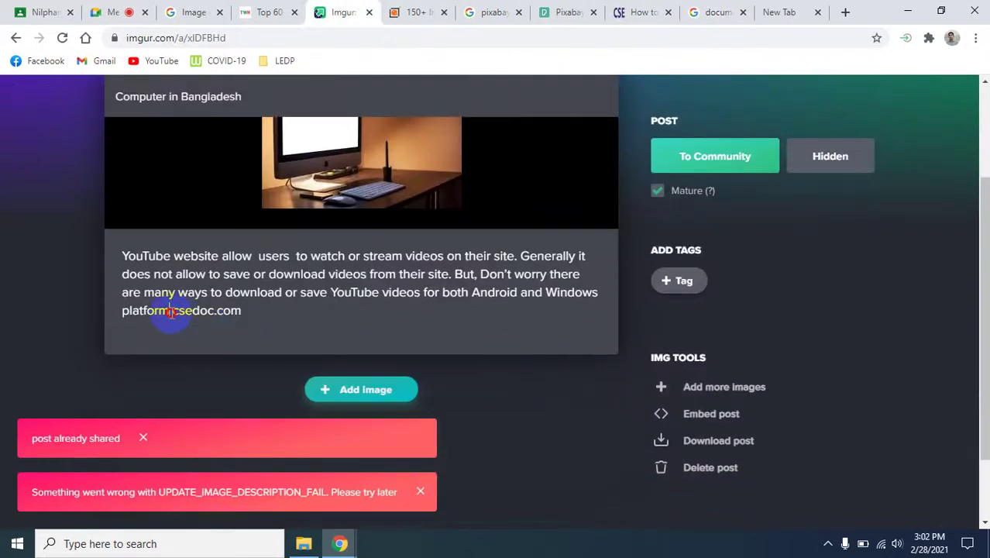
left_click(242, 309)
left_click_drag(174, 311, 242, 311)
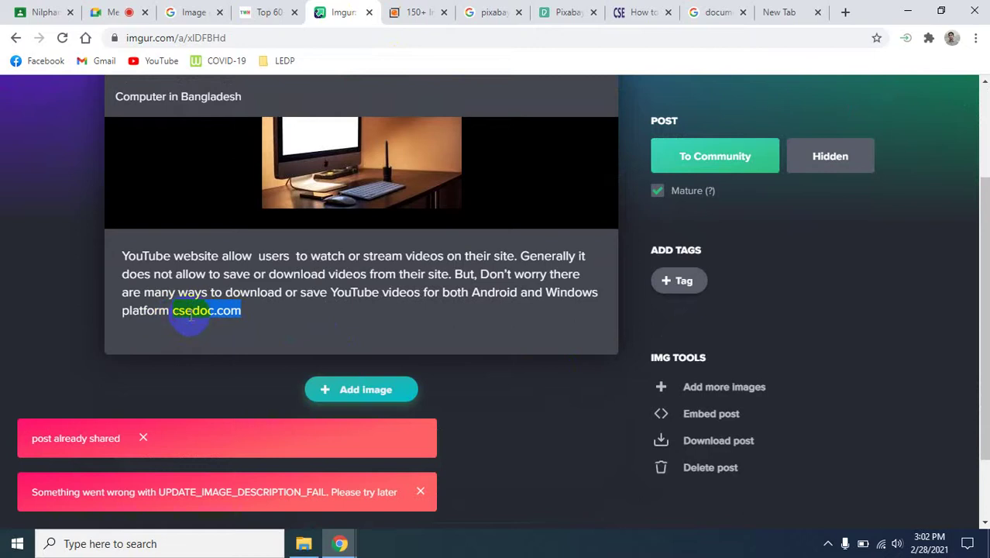
left_click(240, 312)
left_click_drag(244, 310, 172, 310)
left_click(287, 324)
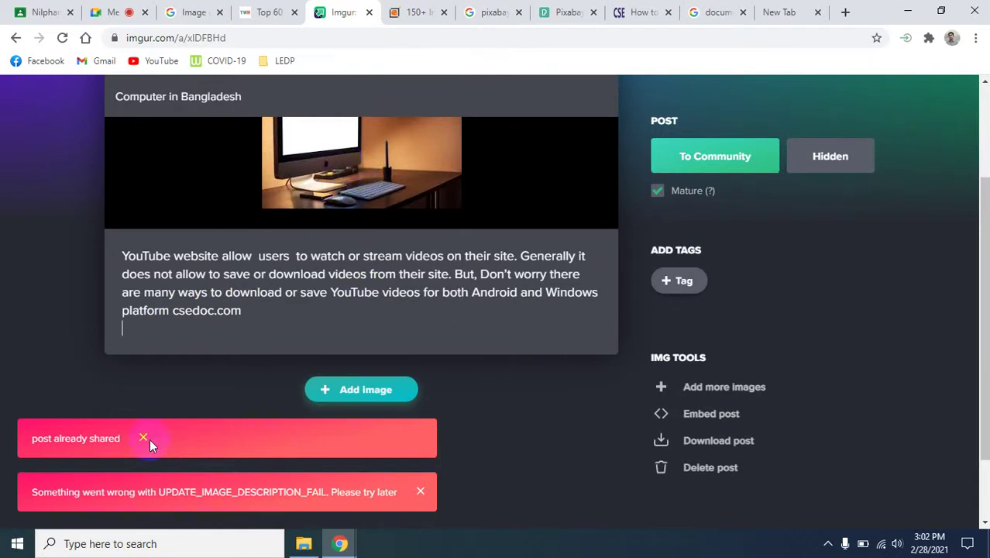
Dismiss the "post already shared" and UPDATE_IMAGE_DESCRIPTION_FAIL notices in the Imgur post editor.
scroll(535, 320, "up", 2)
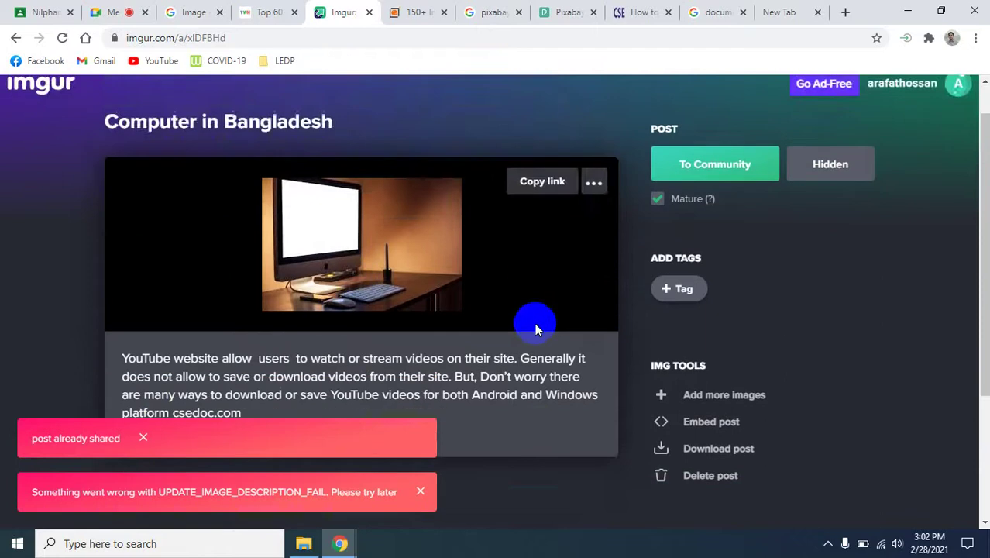
scroll(533, 325, "down", 3)
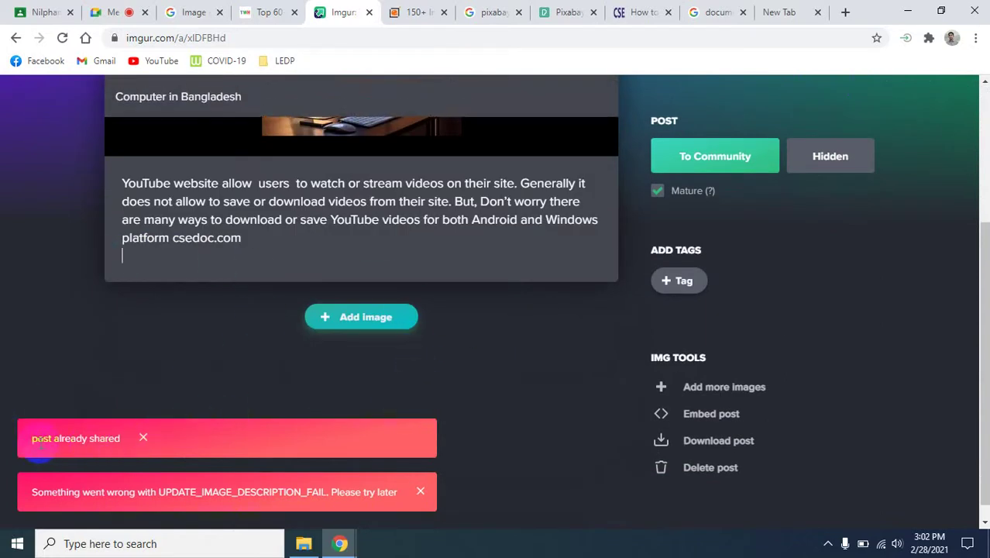
left_click(145, 439)
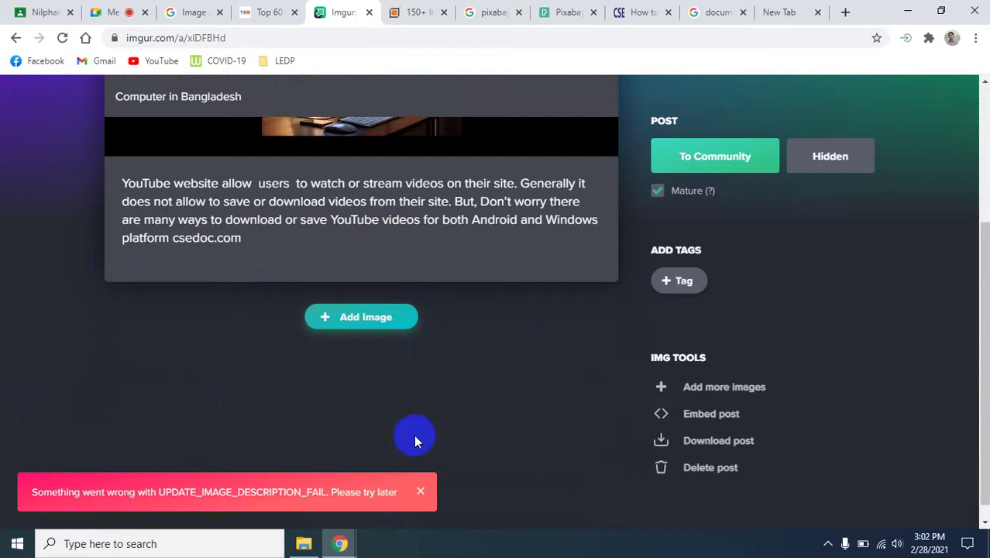
left_click(420, 491)
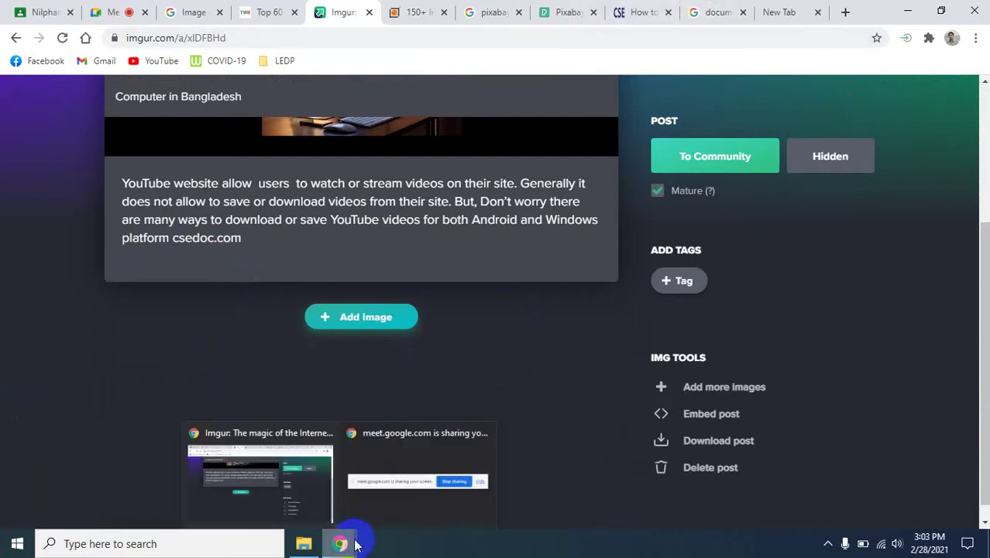
Copy the computer image's link again and open it in a new incognito window.
scroll(581, 392, "up", 3)
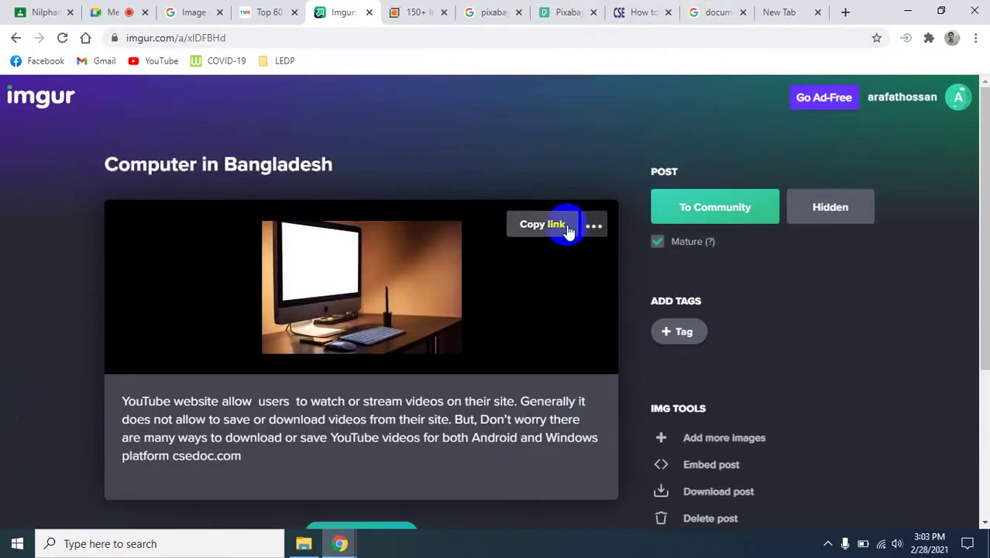
left_click(565, 224)
left_click(769, 14)
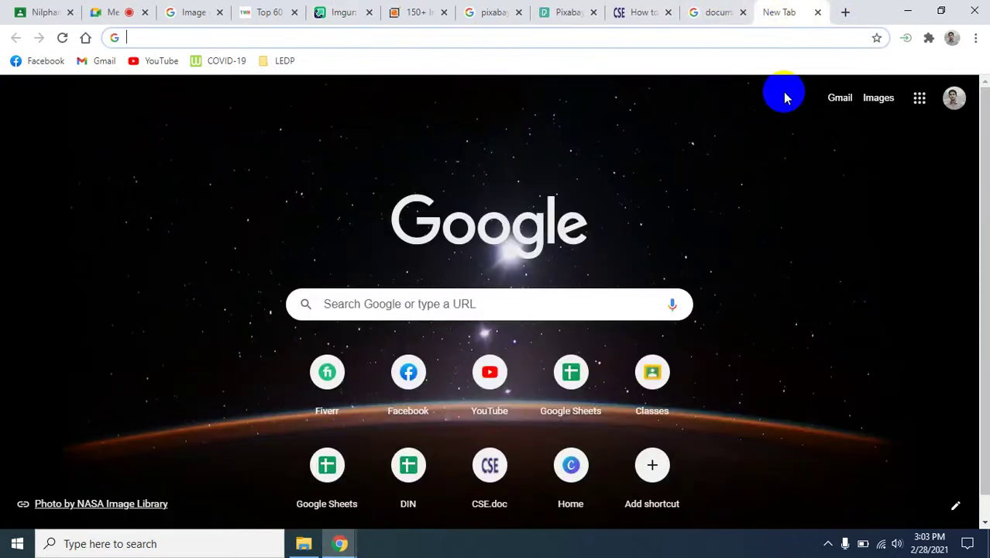
key("ctrl+shift+n")
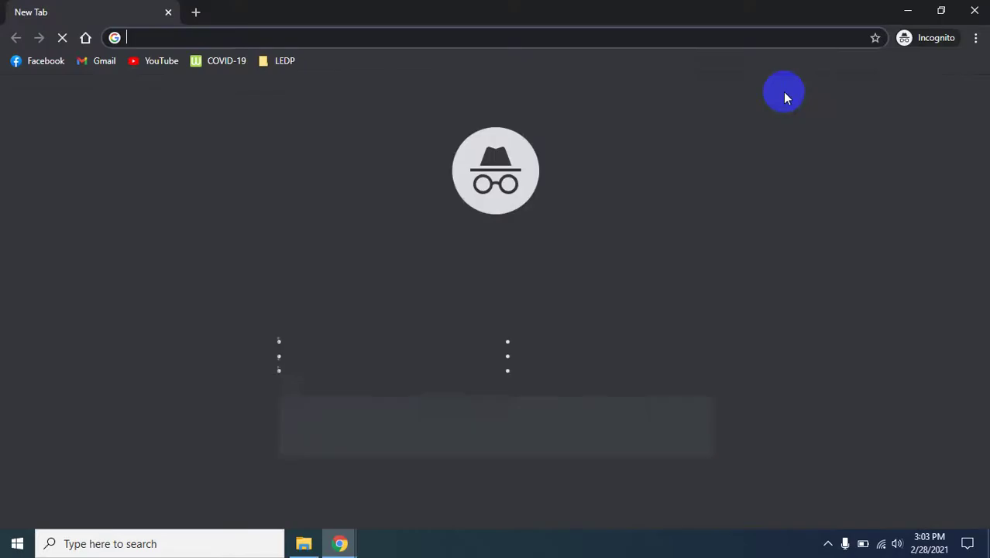
key("ctrl+v")
key("Return")
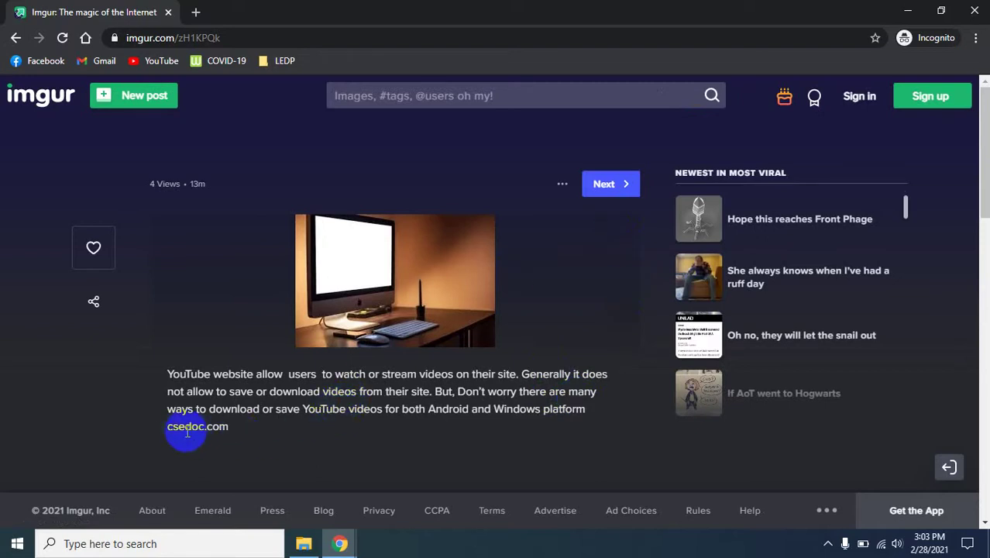
Highlight csedoc.com in the public post's description, close the incognito window and return to the Google Meet call.
mouse_move(171, 426)
left_mouse_down()
mouse_move(236, 427)
mouse_move(155, 433)
left_mouse_up()
left_click(236, 428)
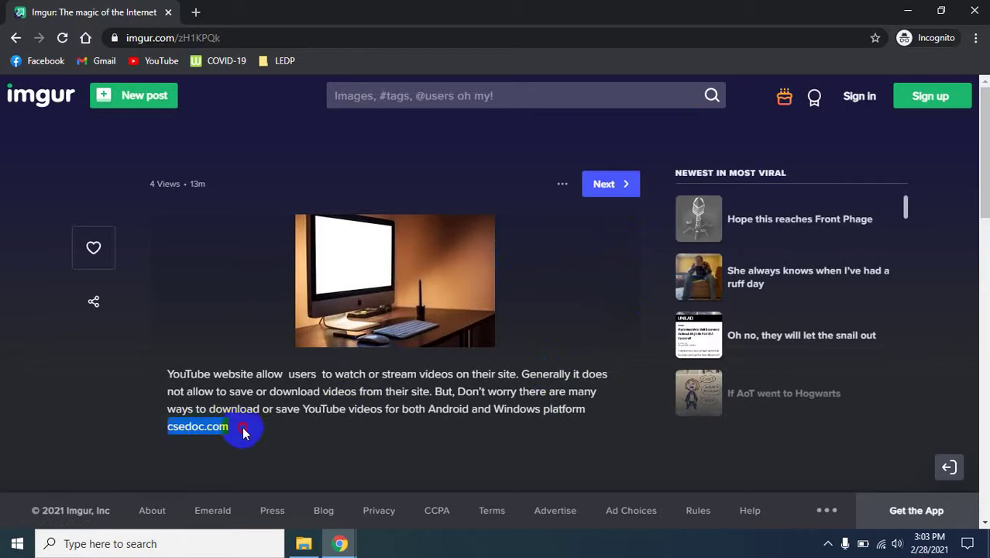
left_click(247, 430)
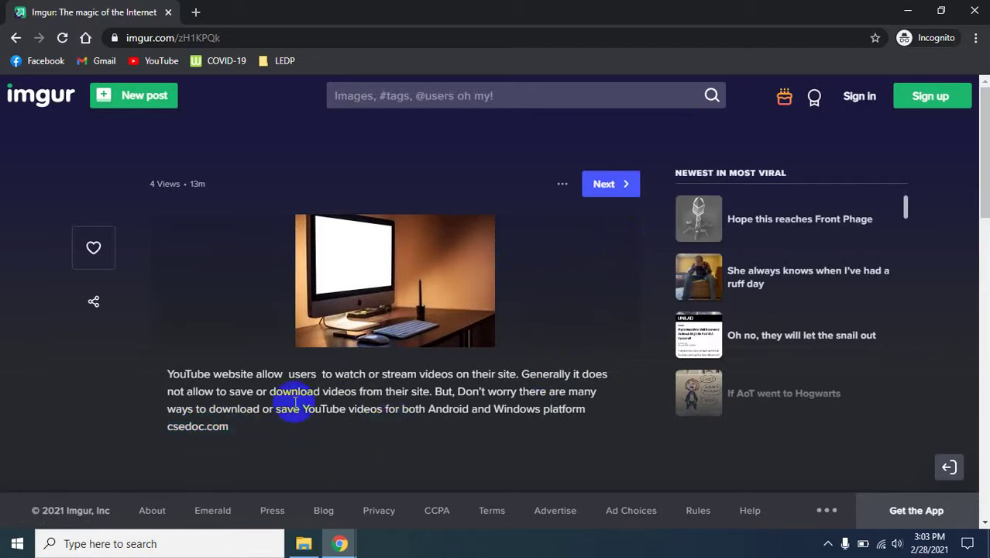
left_click(974, 12)
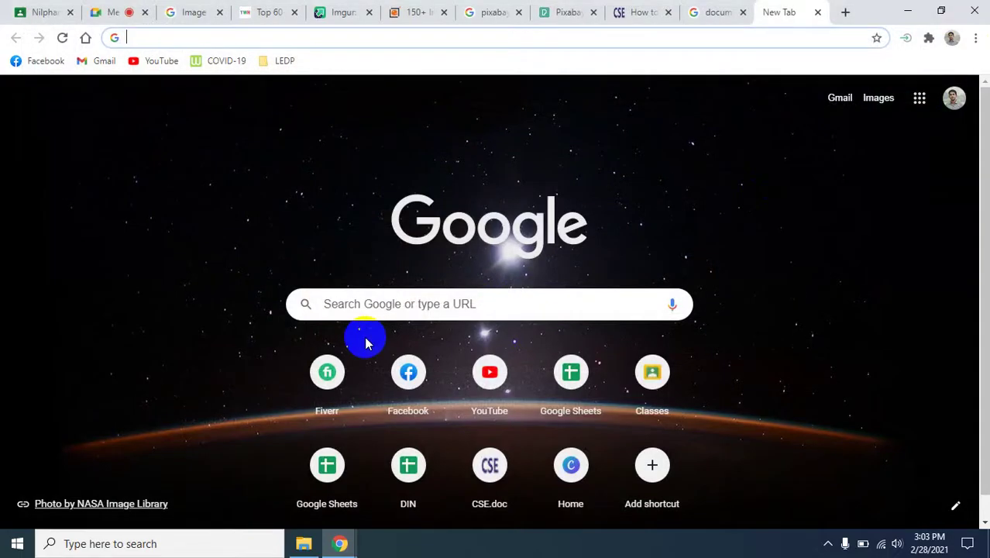
left_click(108, 12)
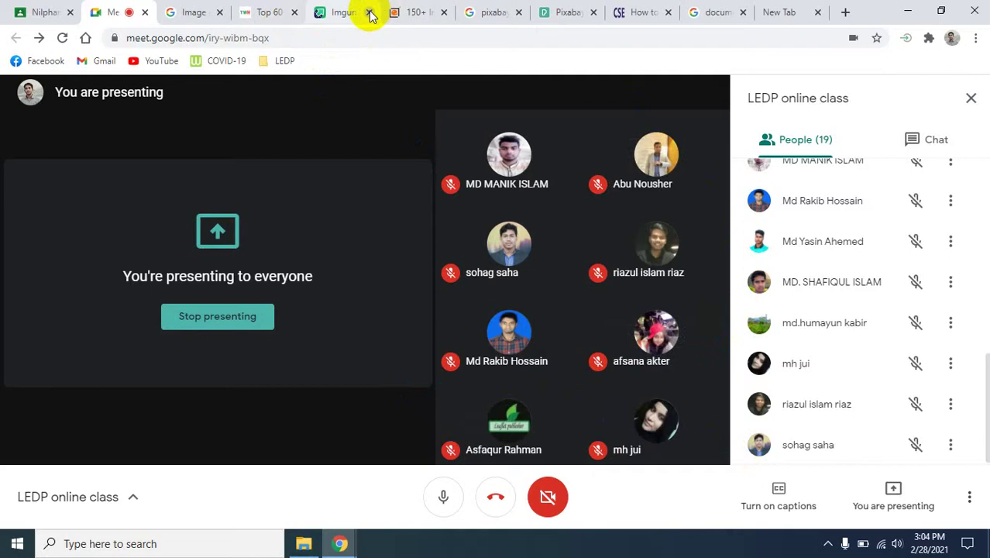
Close the 150+ image sites, Pixabay, blog article, document search and blank pages, and return to the Imgur post editor.
left_click(443, 13)
left_click(444, 12)
left_click(444, 12)
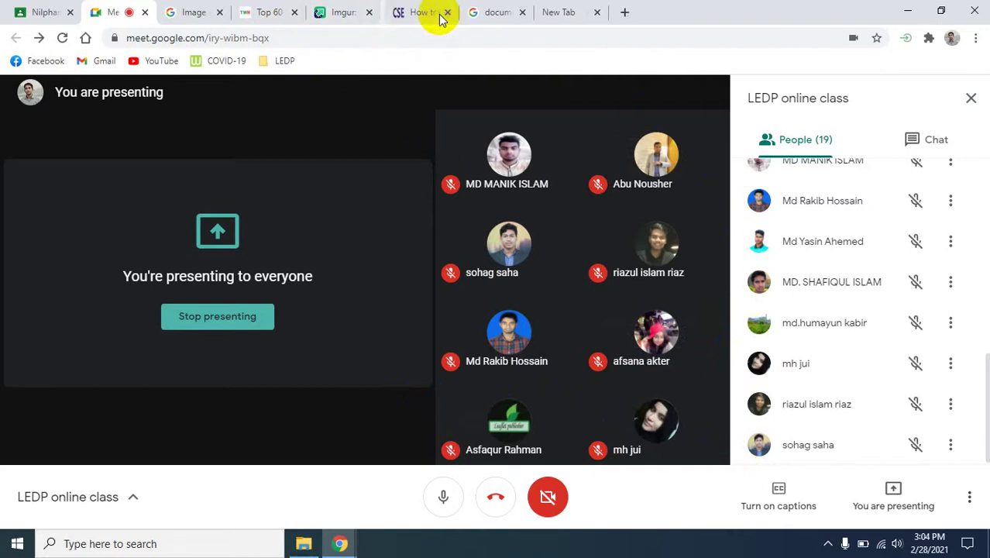
left_click(443, 13)
left_click(444, 12)
left_click(457, 14)
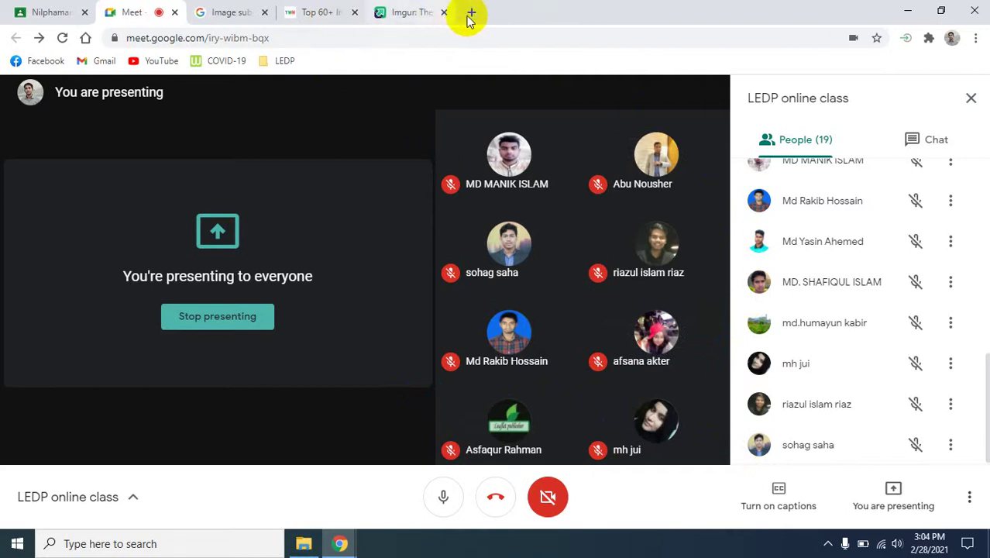
left_click(469, 17)
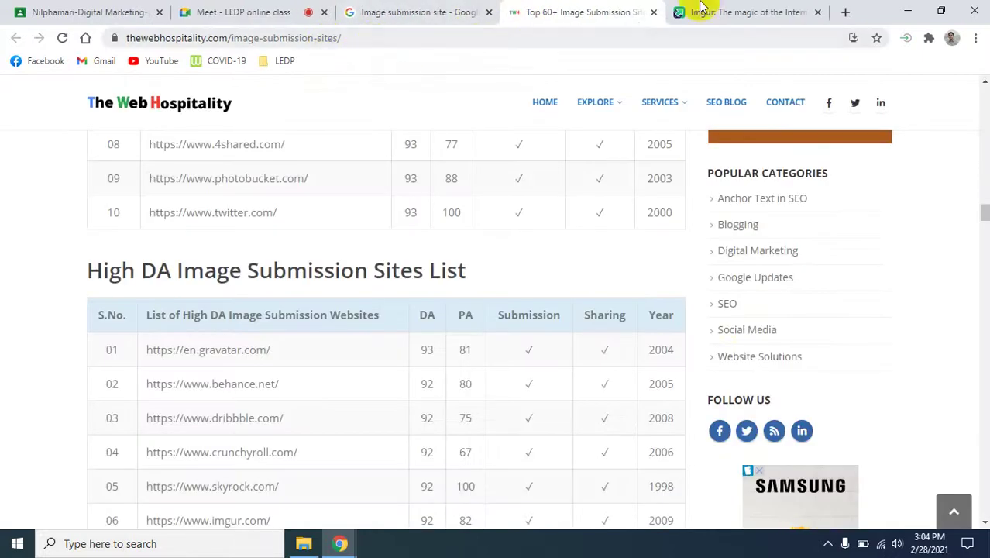
left_click(755, 11)
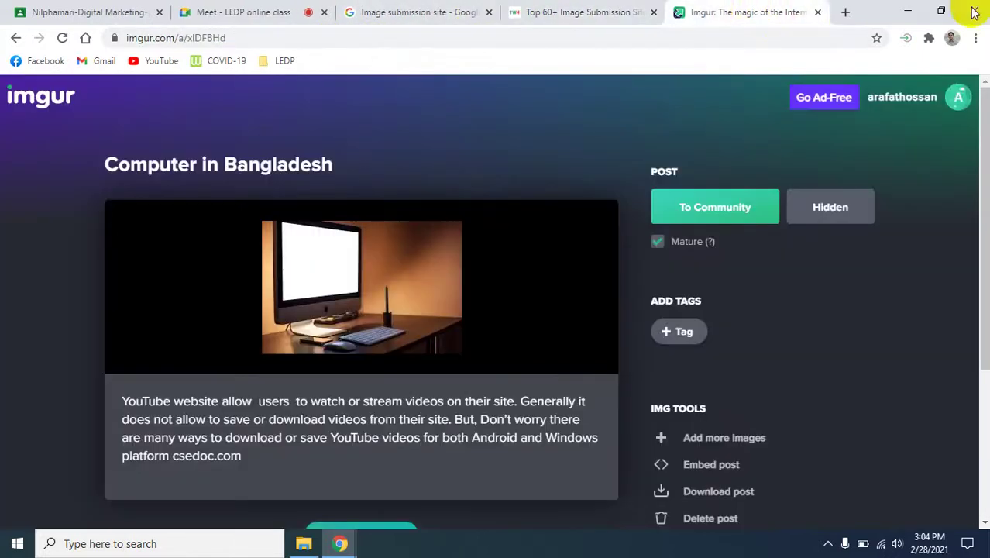
Open fiverr.com in a new browser tab.
left_click(846, 12)
type("fiv")
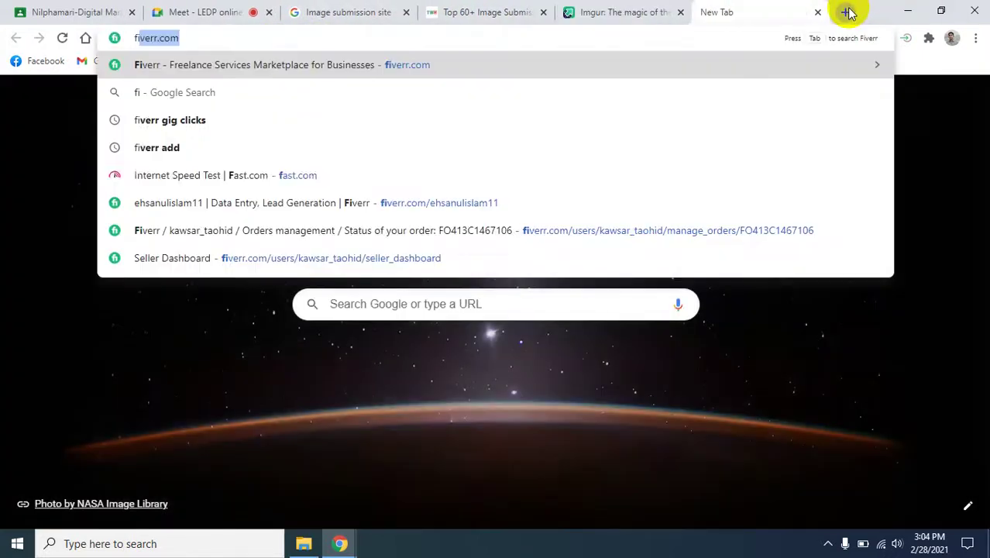
type("err.com")
key("Return")
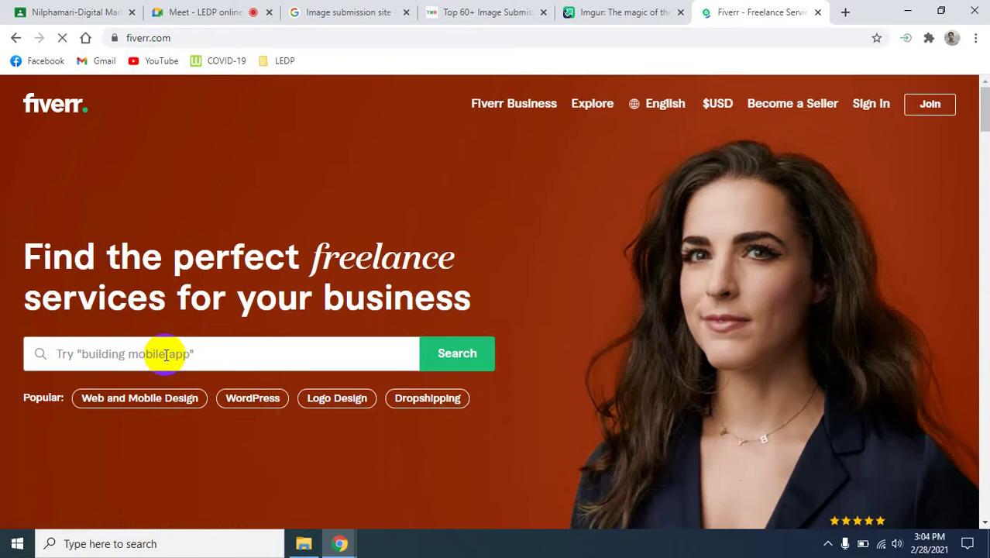
Search Fiverr for "Image Submission" services.
left_click(166, 354)
type("Image ")
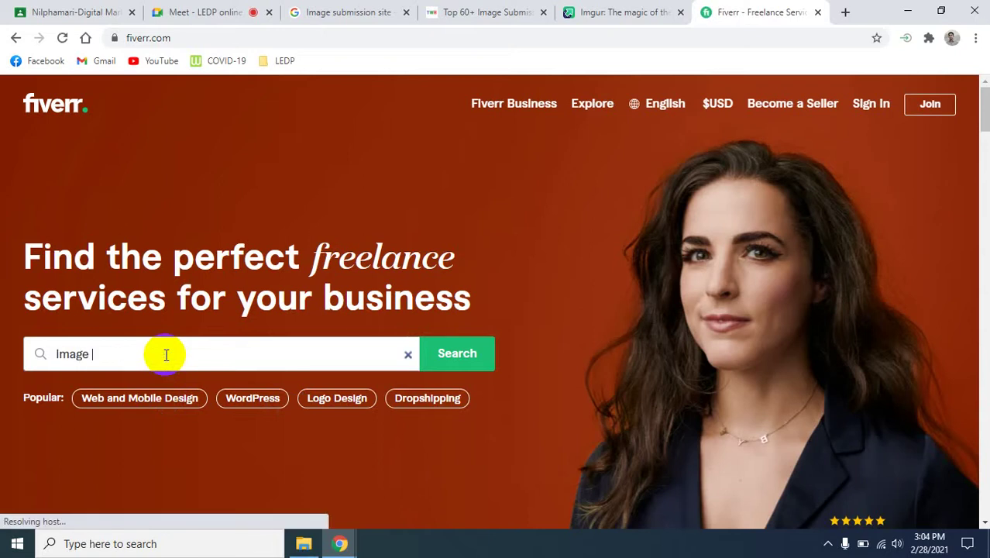
type("Su")
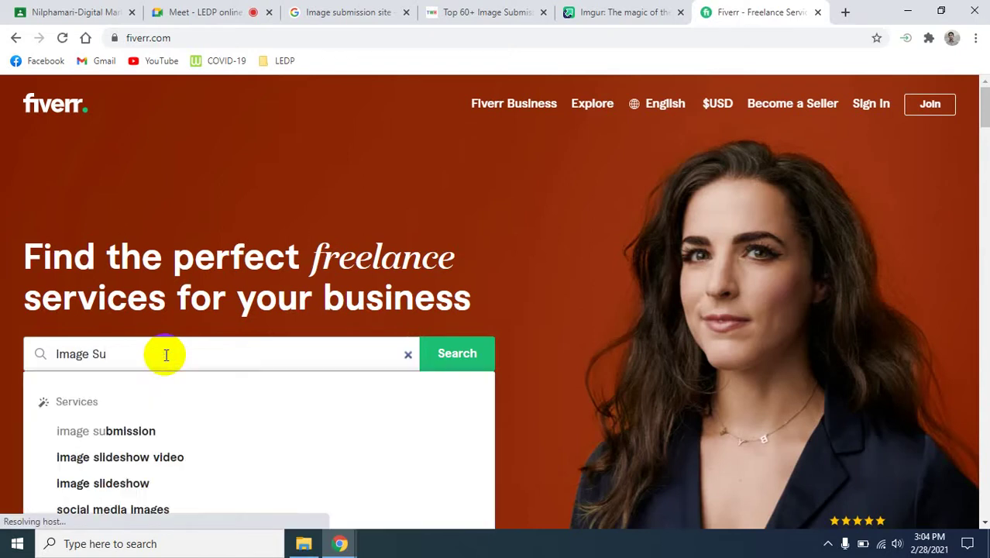
type("bmi")
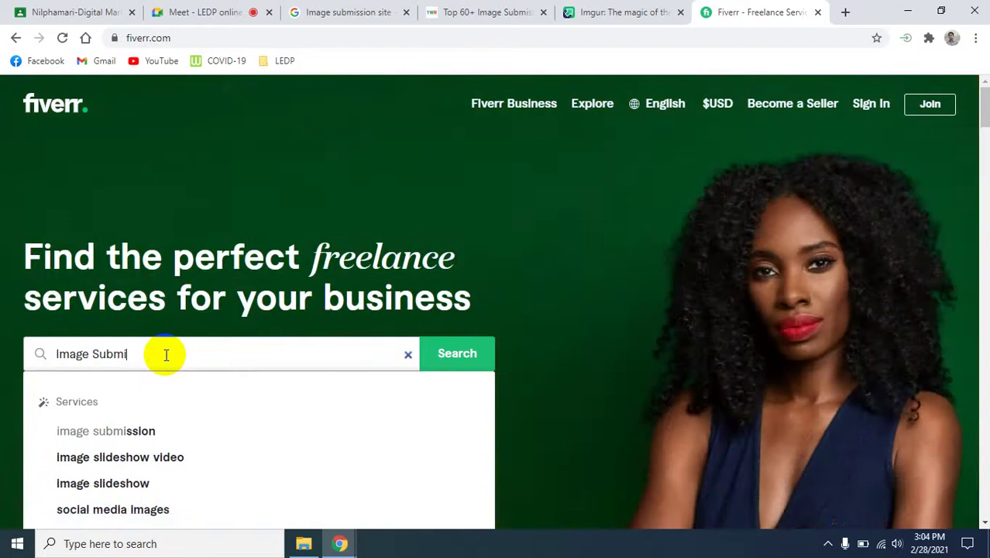
type("ssion")
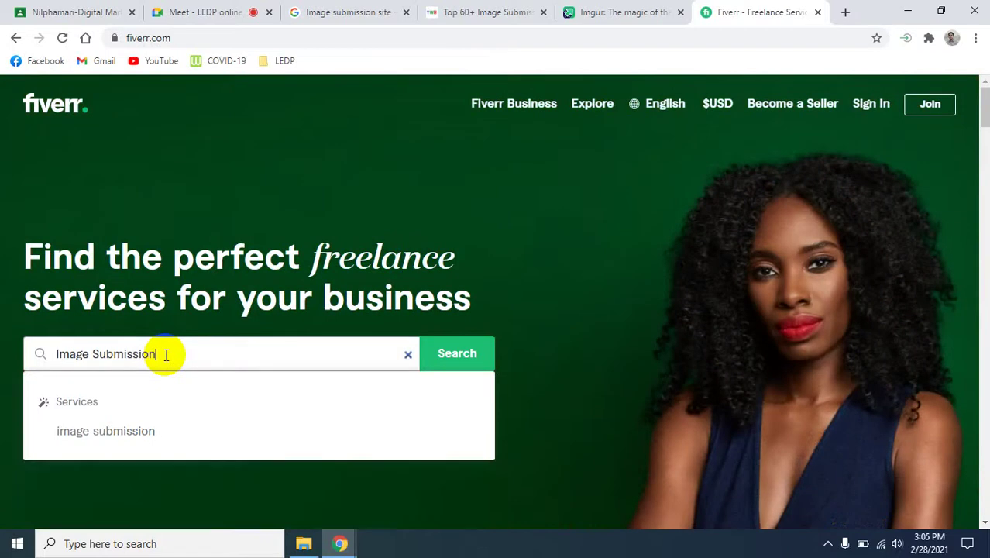
key("Return")
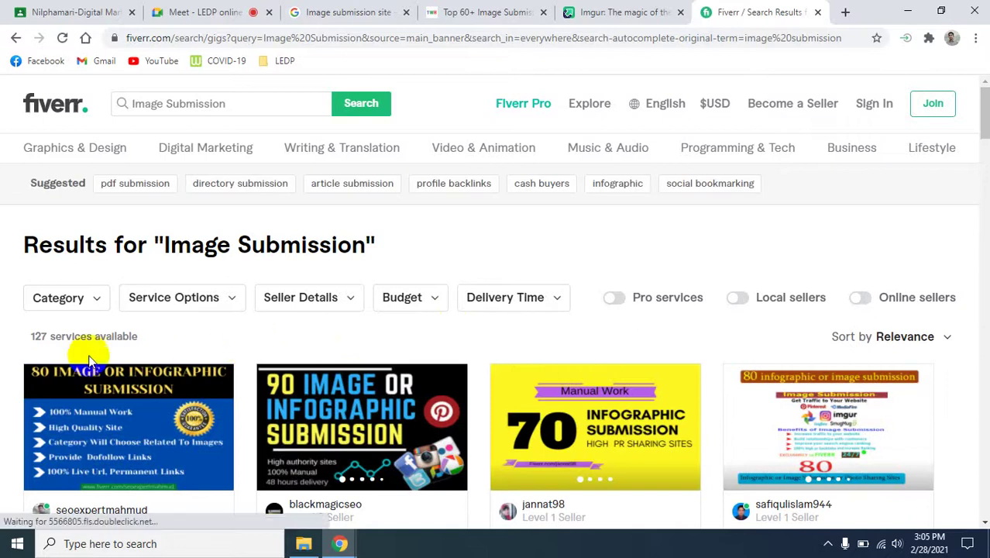
Review the gigs' ratings and starting prices, and open the "infographic submission or image to 70 image sharing sites" gig in a new tab.
left_click(50, 336)
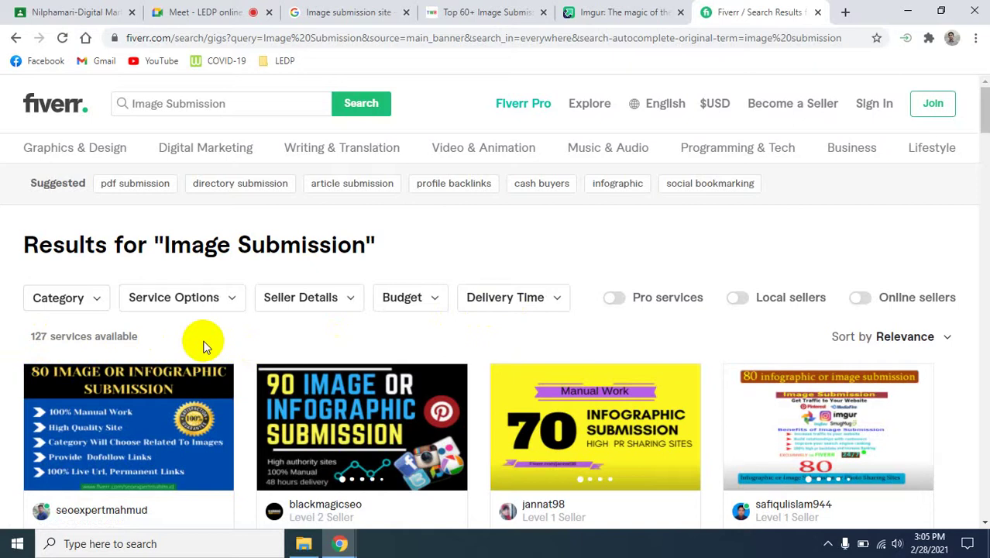
scroll(249, 338, "down", 2)
scroll(255, 341, "down", 1)
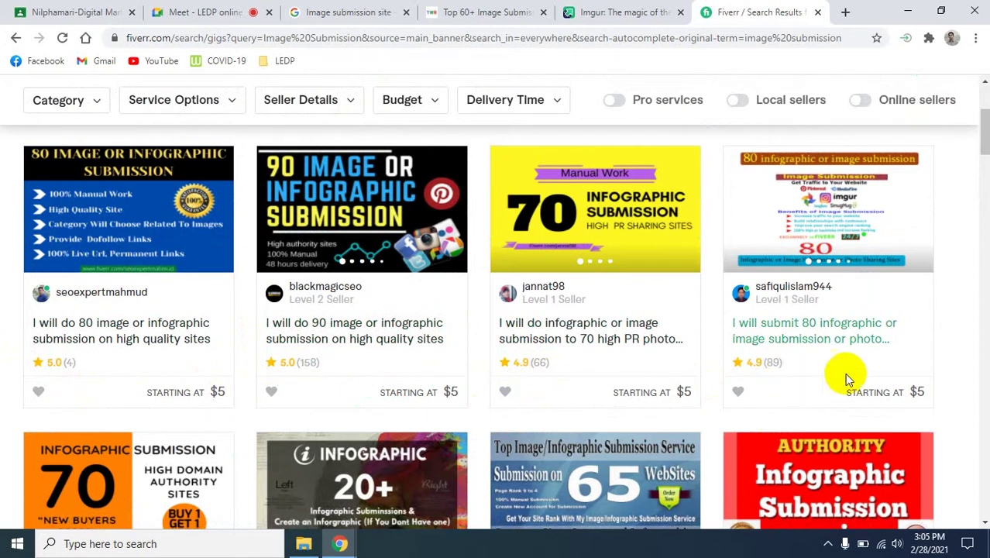
scroll(954, 339, "up", 3)
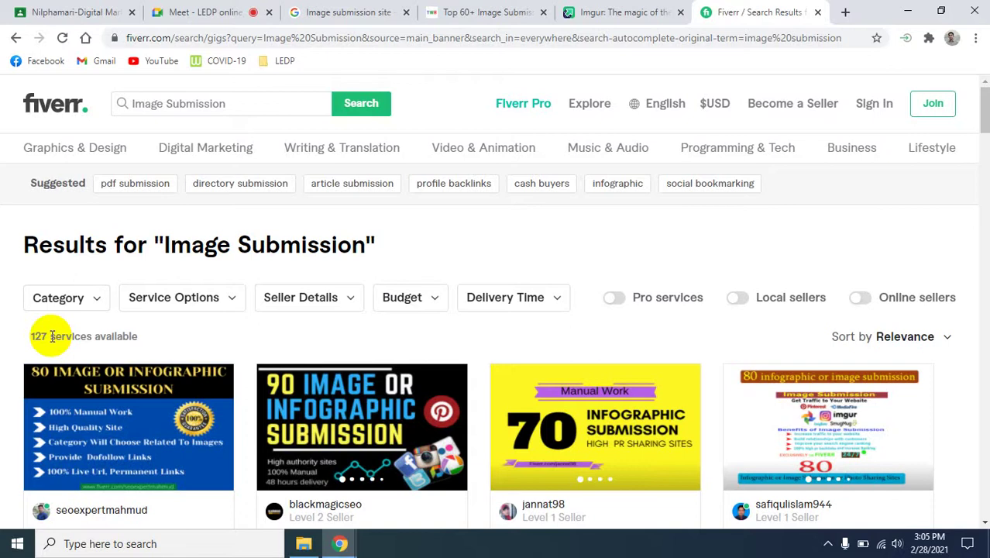
scroll(51, 336, "down", 3)
scroll(45, 284, "up", 2)
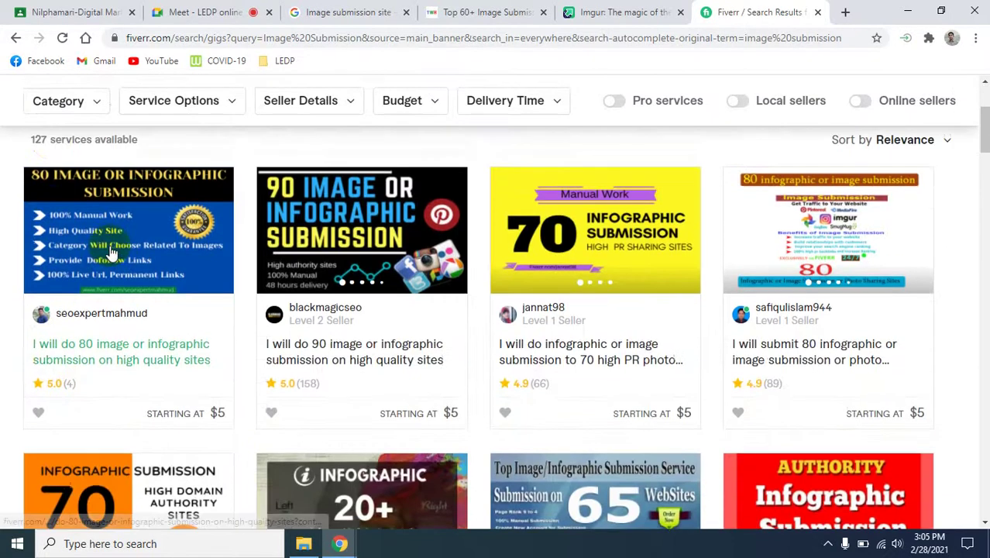
scroll(245, 343, "down", 1)
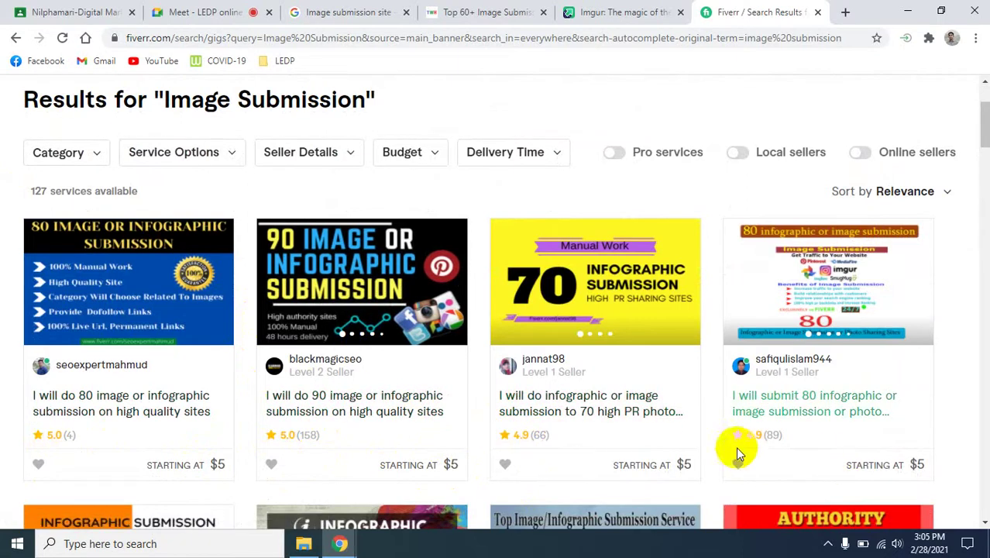
scroll(736, 449, "down", 4)
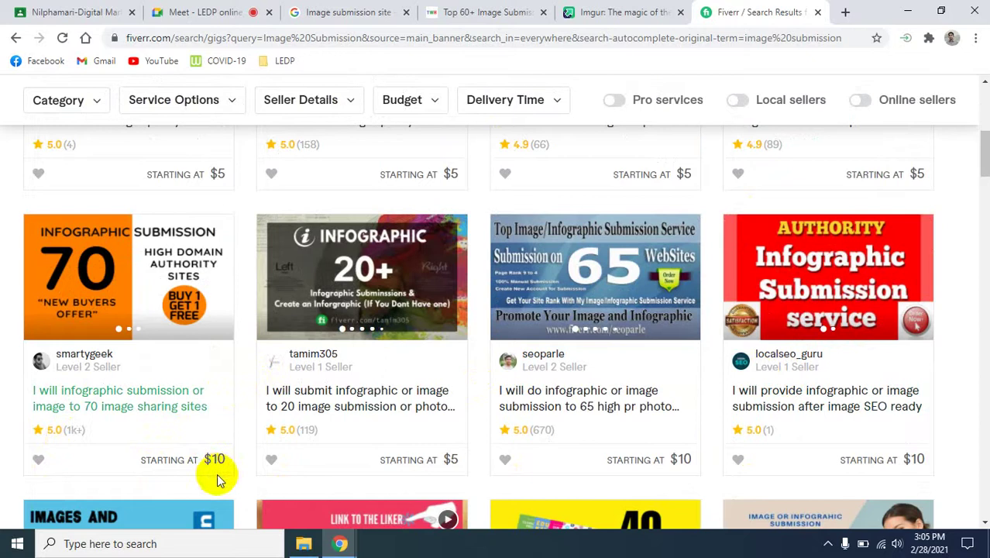
right_click(122, 394)
left_click(132, 403)
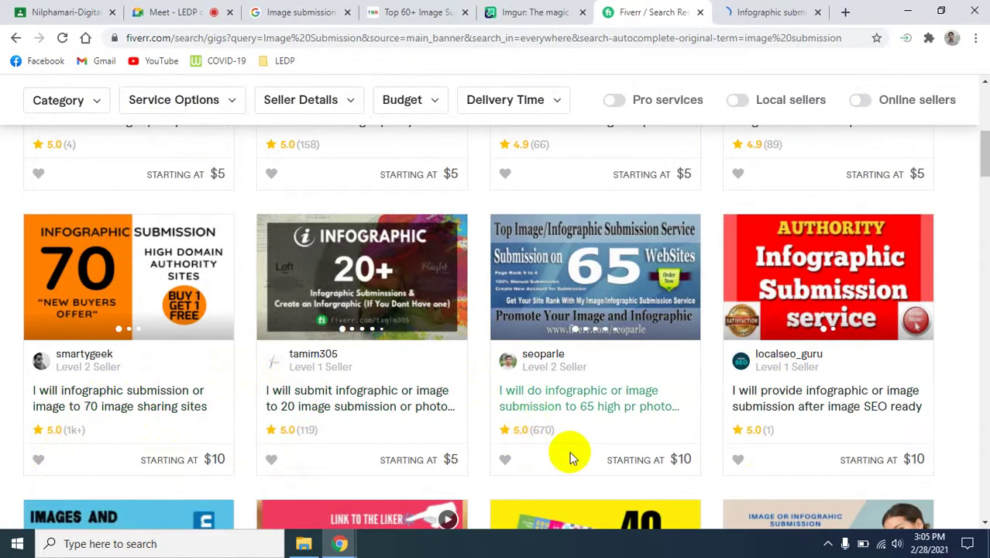
Compare the listed gigs again, and examine the 70 image sharing sites gig's rating, Basic package, description and seller details.
scroll(570, 457, "up", 5)
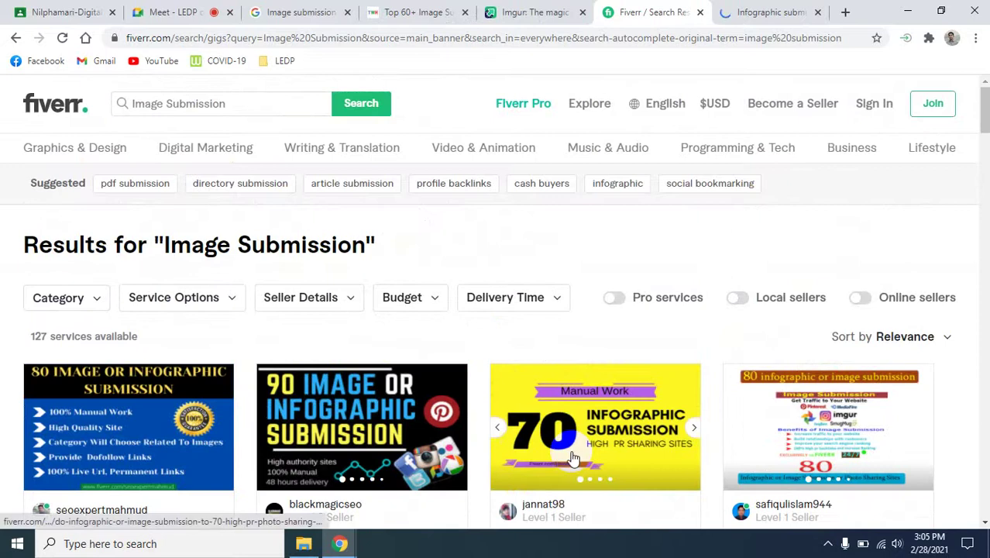
scroll(573, 459, "down", 3)
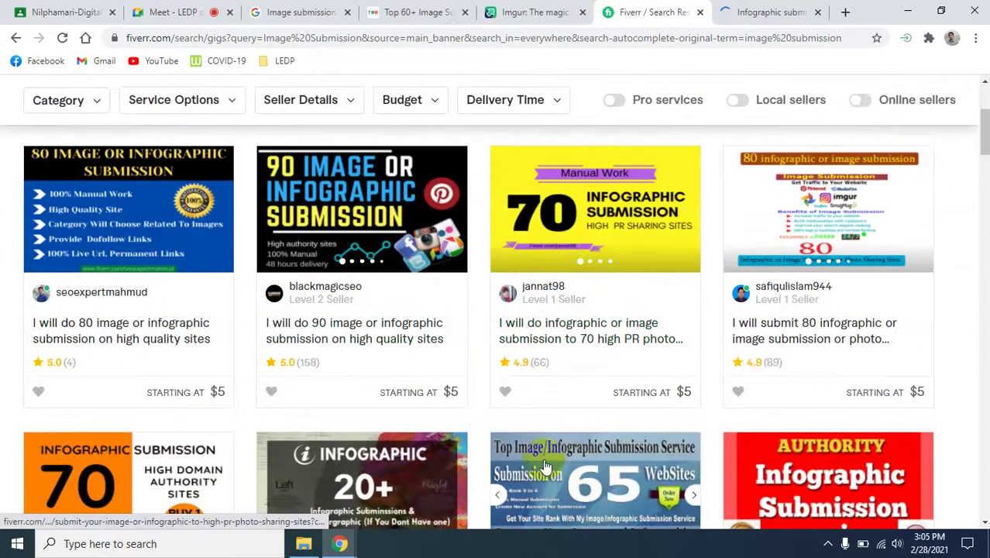
scroll(545, 465, "up", 3)
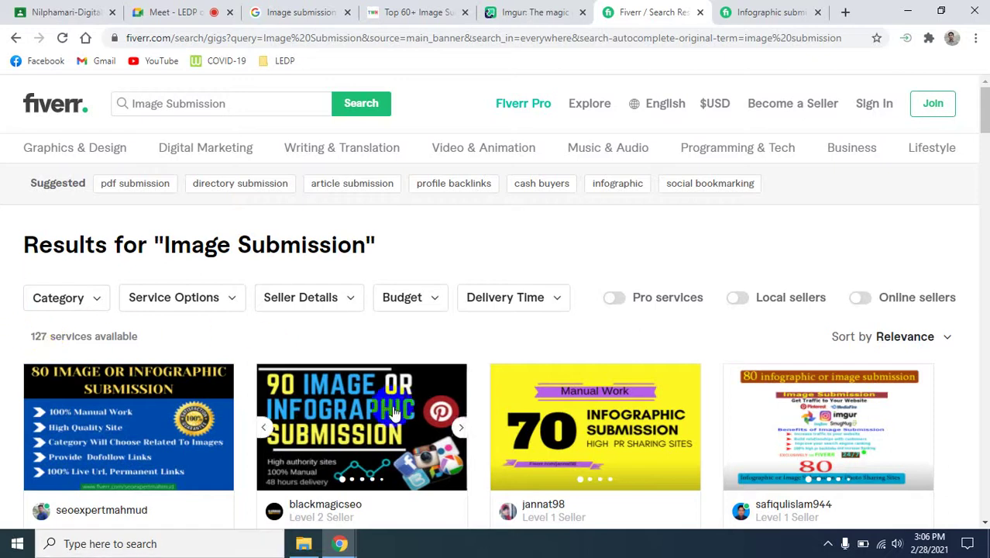
scroll(480, 397, "down", 8)
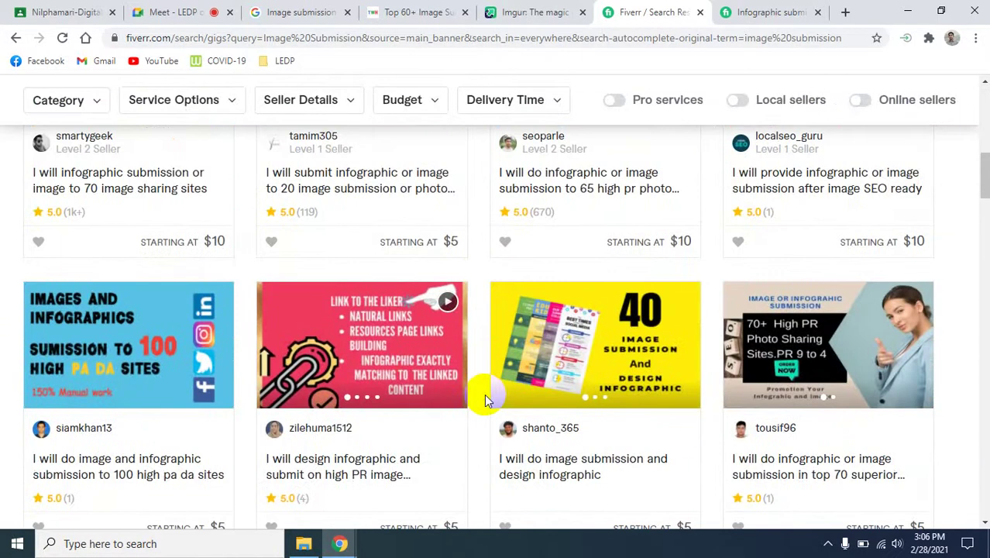
scroll(298, 353, "up", 2)
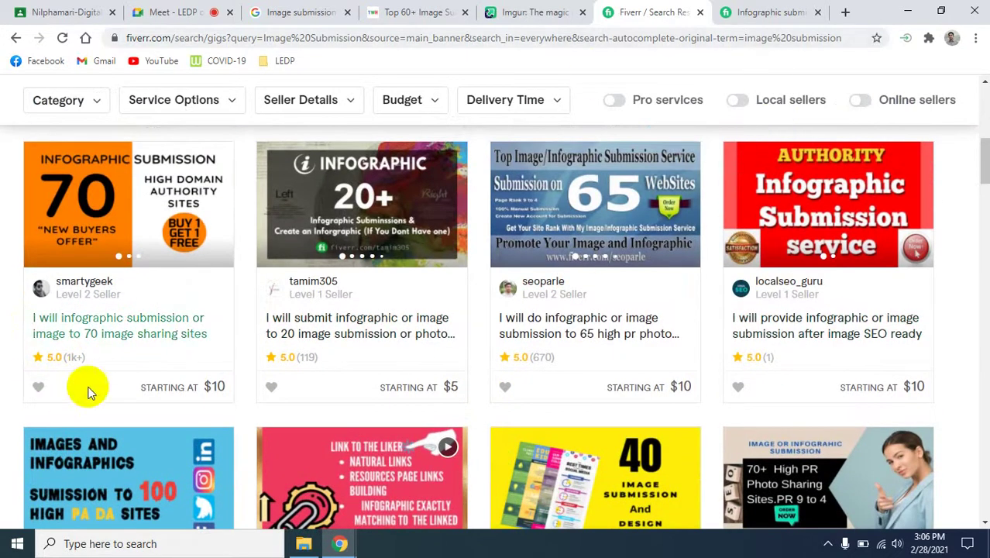
left_click(766, 12)
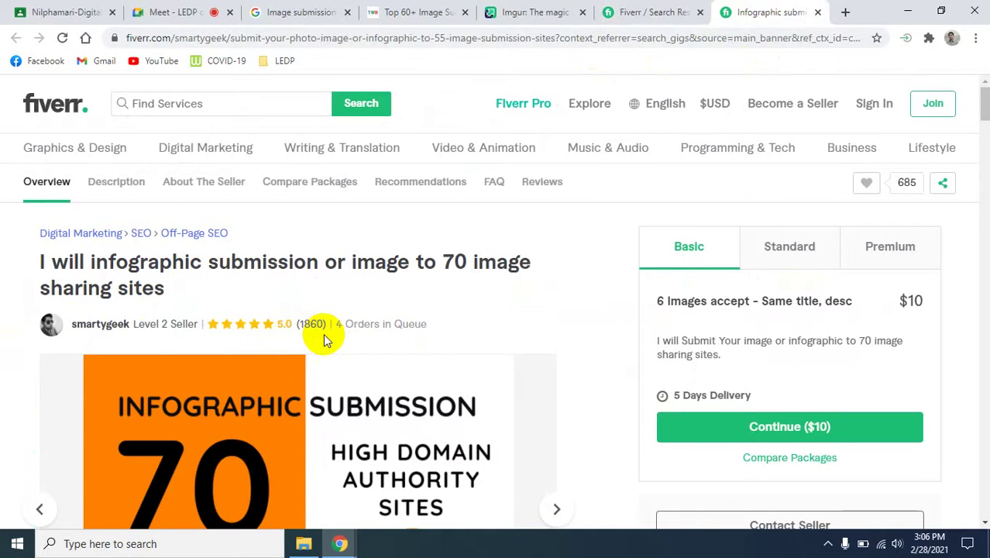
scroll(566, 350, "down", 1)
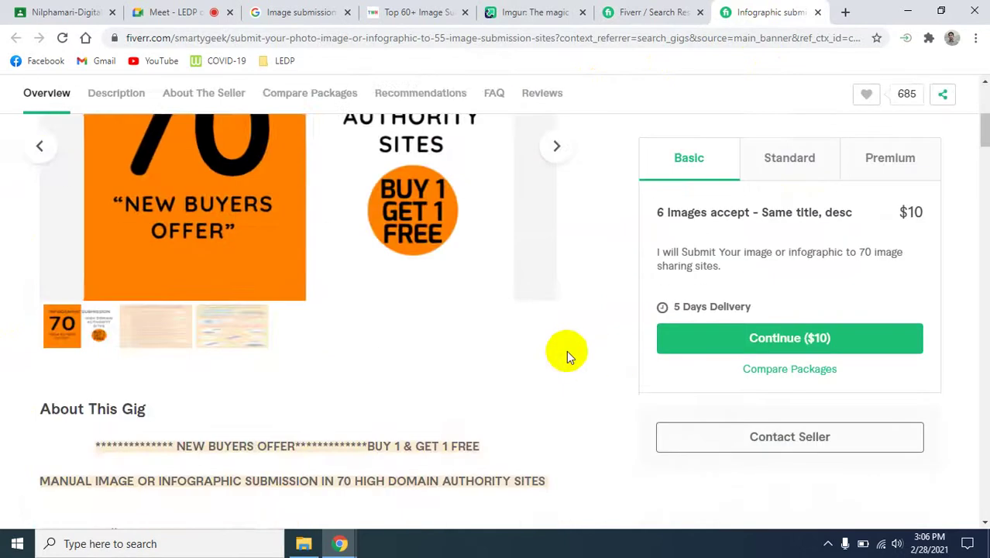
scroll(567, 352, "down", 15)
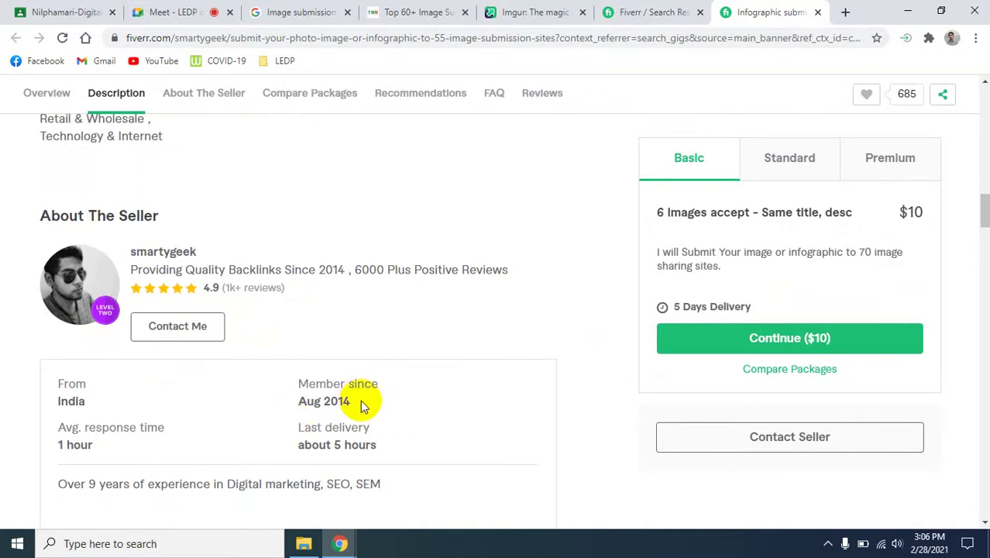
scroll(495, 397, "up", 15)
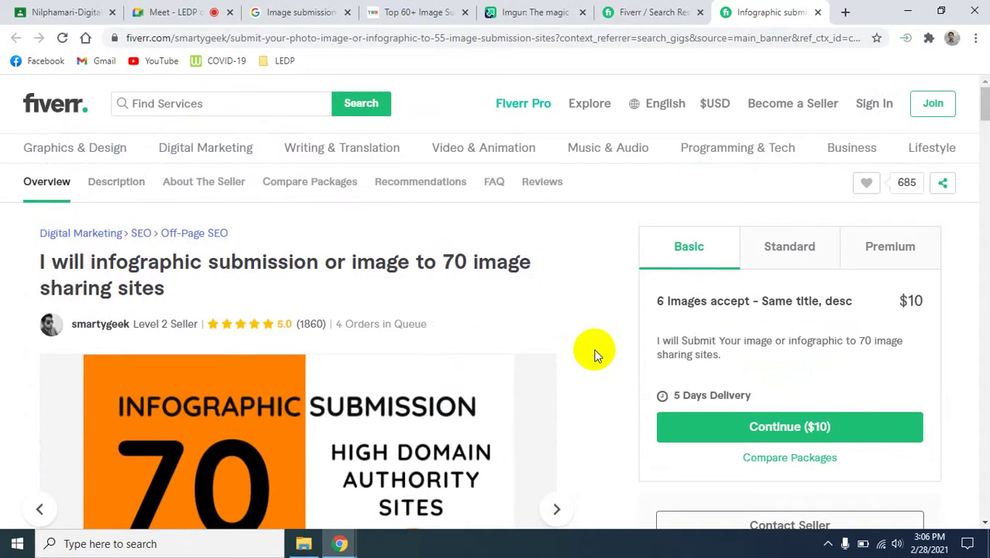
Return to the Image Submission results and examine the review counts and starting prices of gigs further down the list.
left_click(649, 11)
scroll(457, 275, "up", 6)
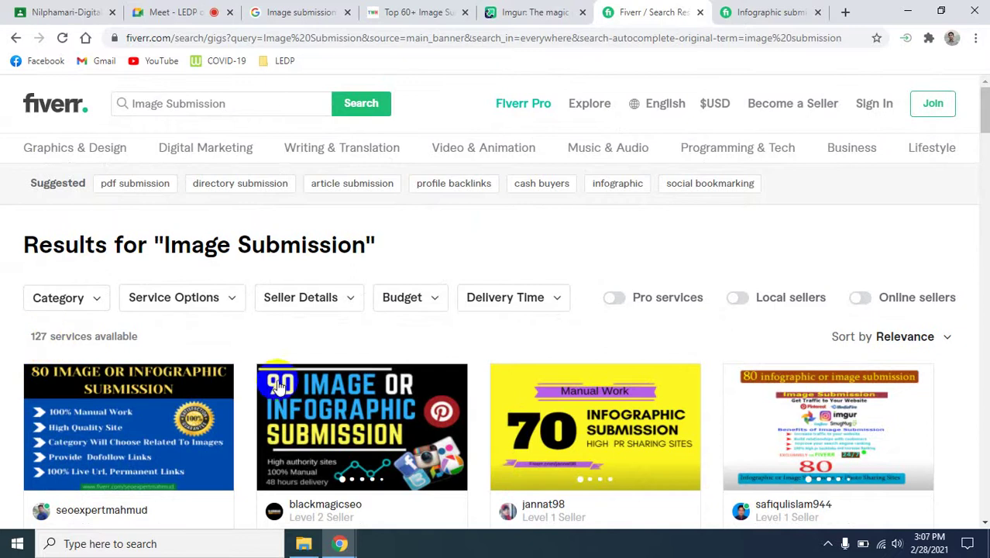
scroll(487, 430, "down", 4)
scroll(487, 429, "down", 4)
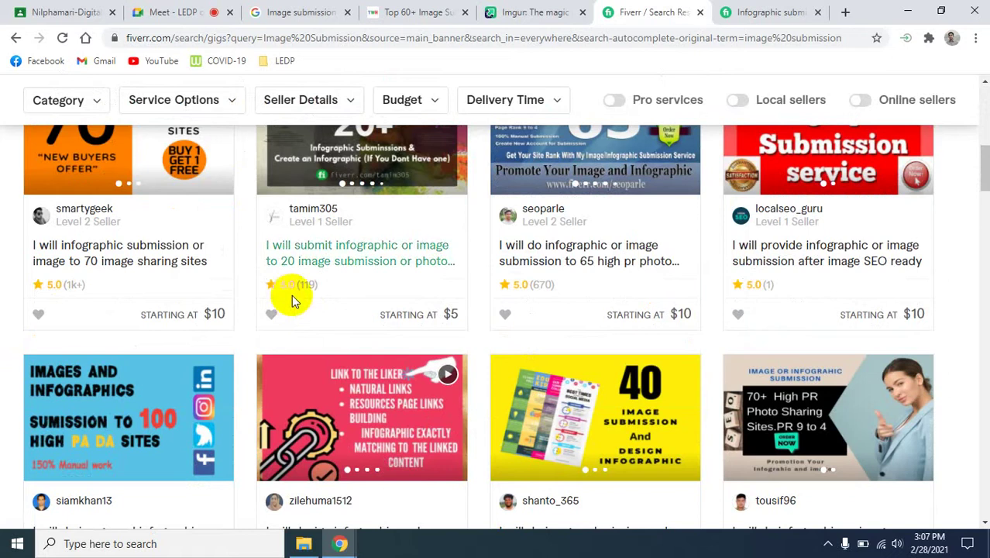
scroll(608, 303, "down", 5)
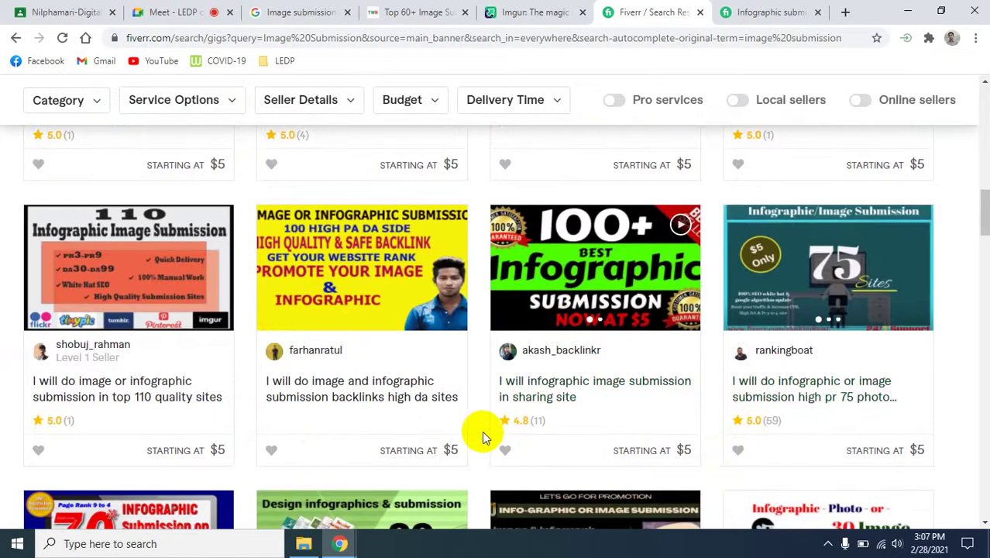
scroll(483, 436, "down", 3)
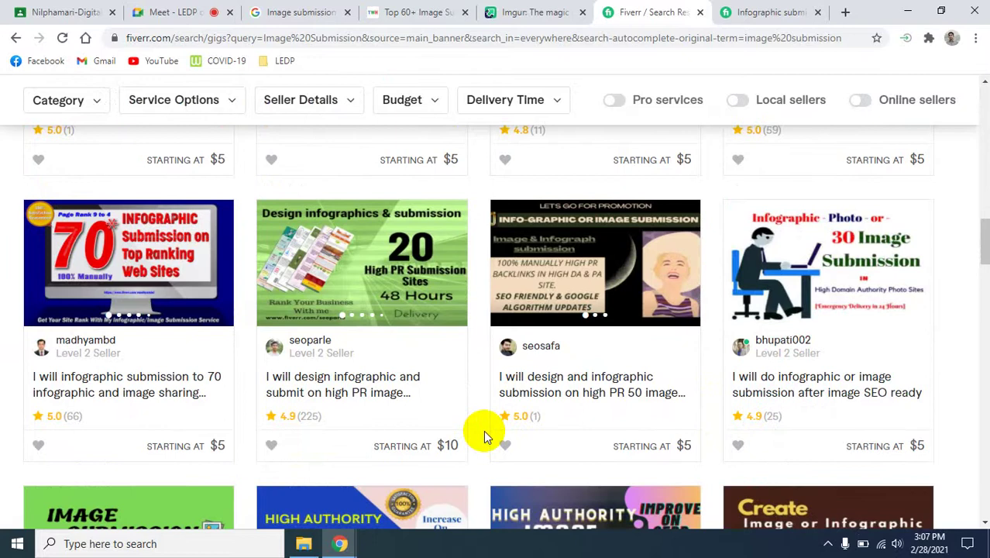
scroll(483, 430, "up", 15)
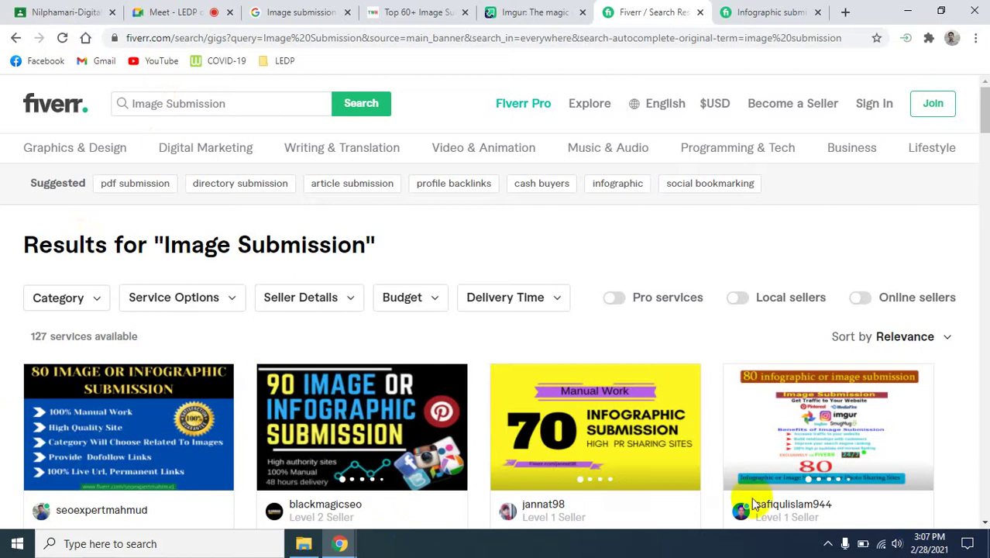
Open the "I will do 90 image or infographic submission on high quality sites" gig in a new tab.
scroll(710, 482, "down", 3)
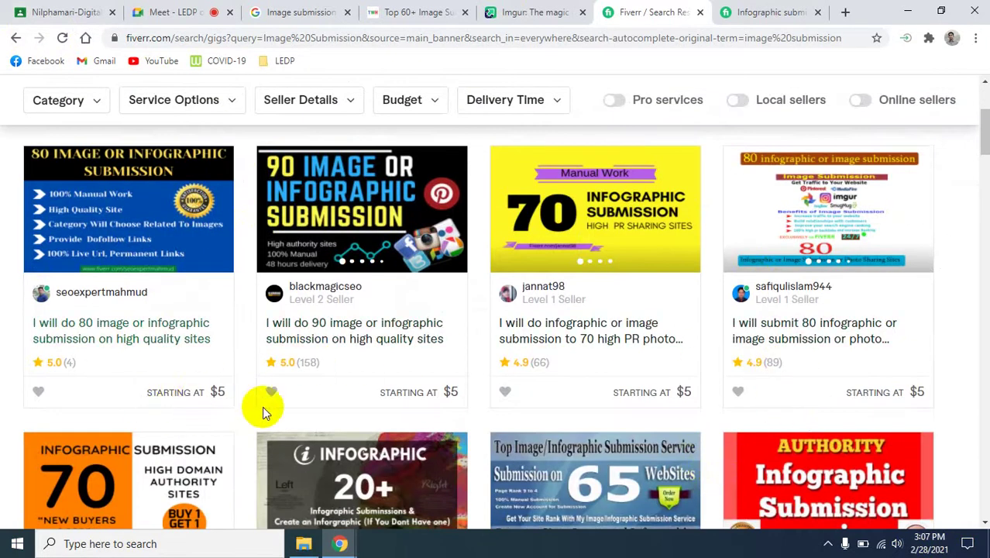
scroll(262, 405, "down", 3)
scroll(286, 359, "up", 2)
right_click(353, 267)
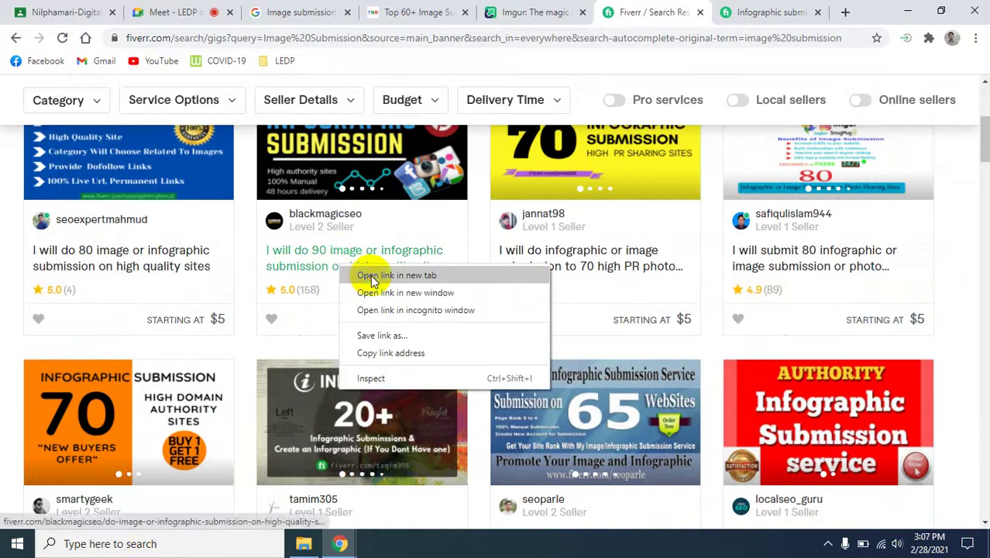
left_click(373, 279)
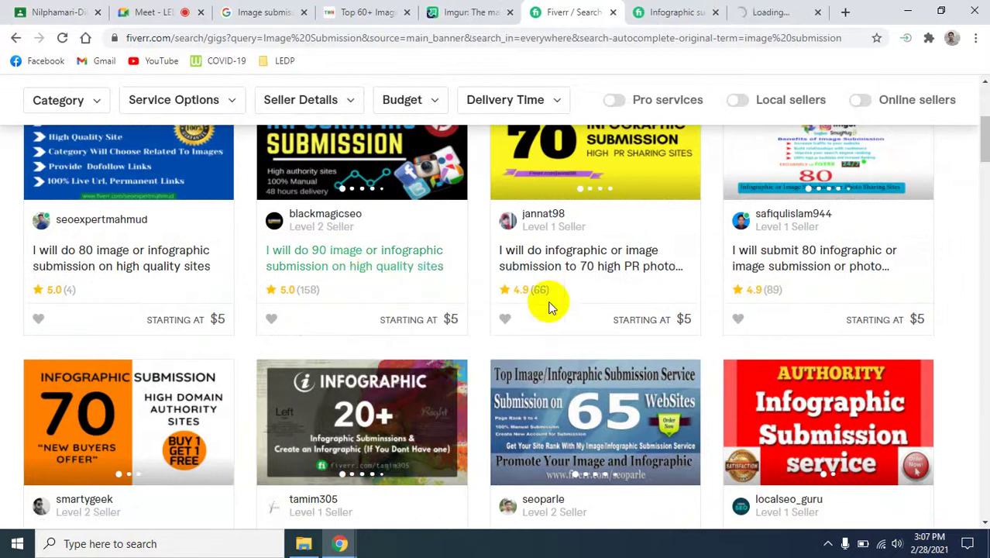
Check the 90 image submission gig's rating and Basic package, and return to the search results to look over more gigs.
left_click(699, 17)
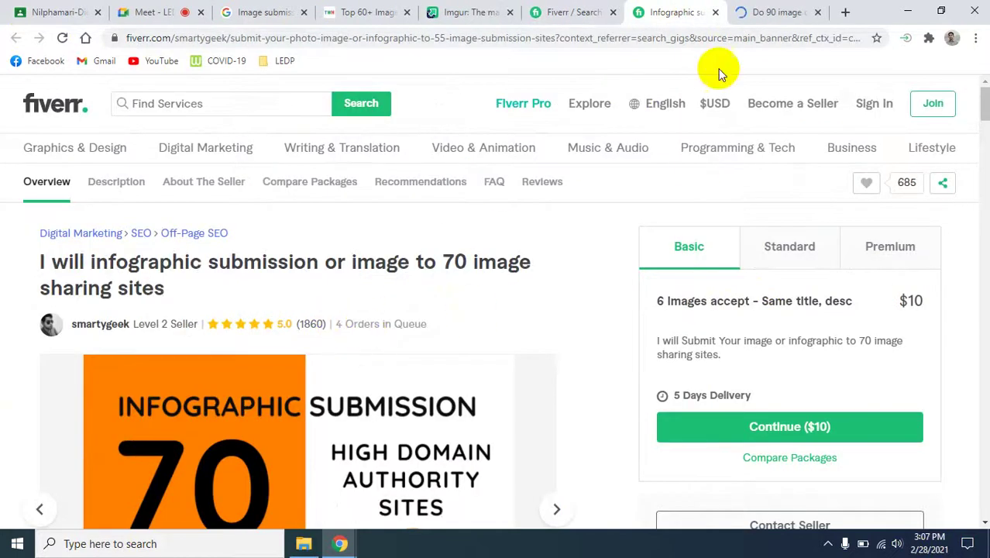
left_click(781, 13)
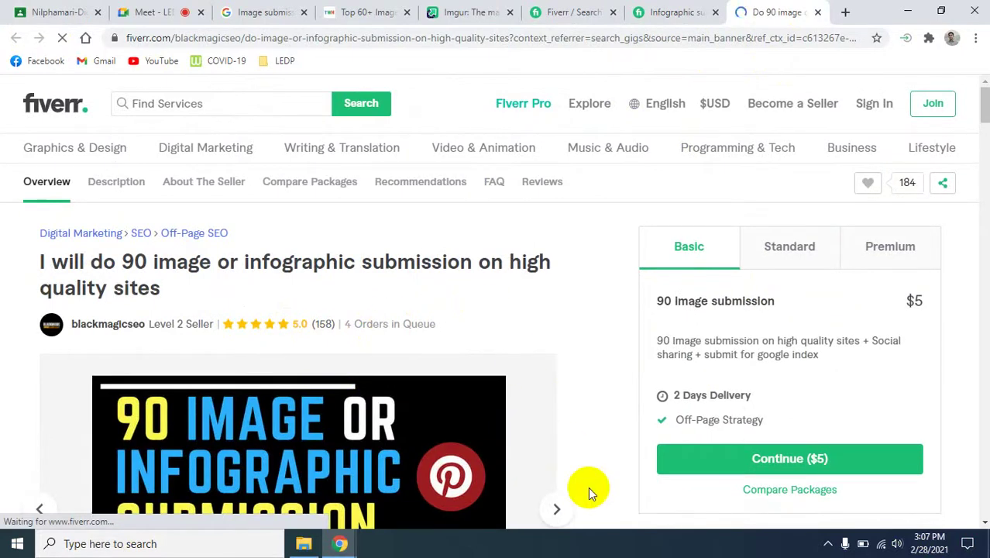
left_click(572, 12)
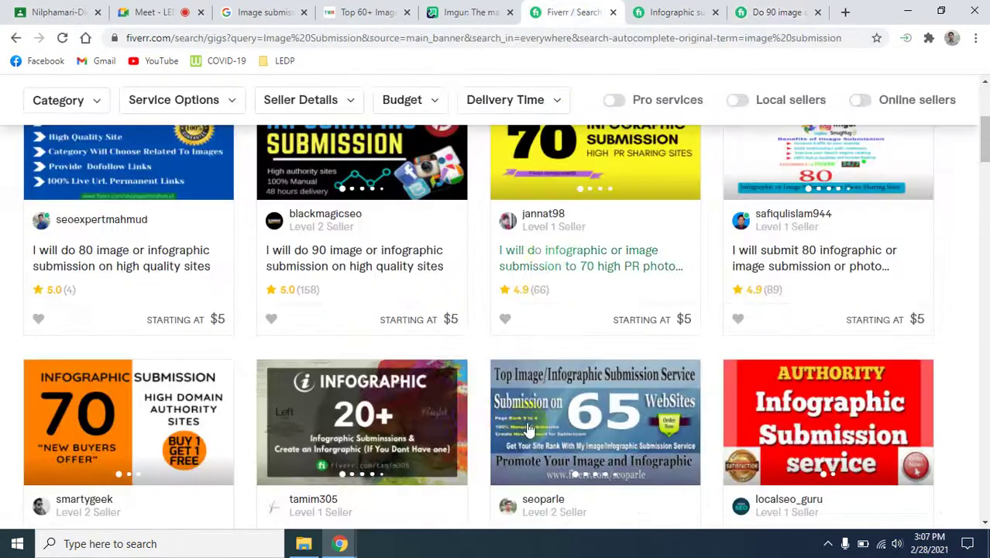
scroll(473, 412, "down", 3)
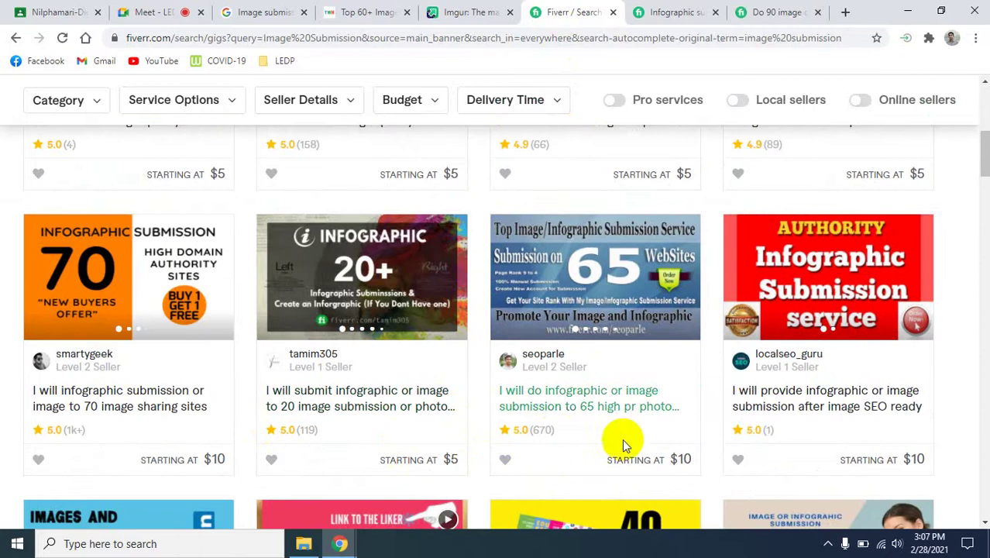
Open the 65 high PR photo sharing sites gig in a new tab, check its rating and Basic package, and return to the search results.
right_click(536, 392)
left_click(573, 402)
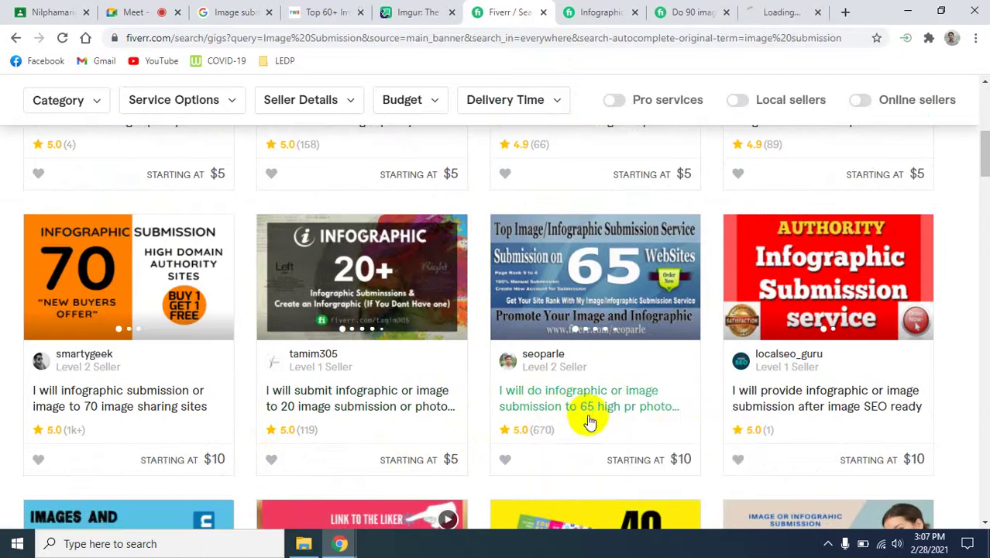
left_click(783, 13)
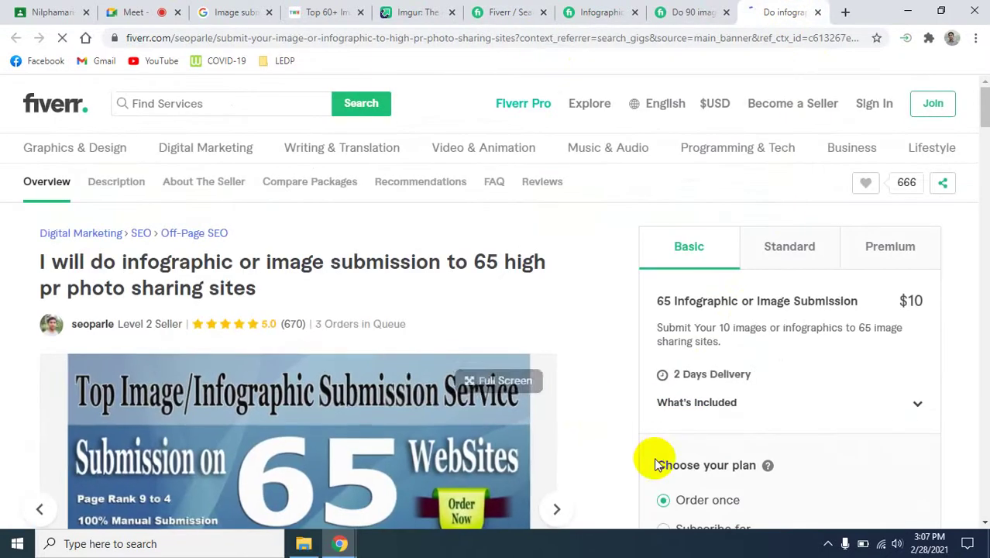
left_click(486, 6)
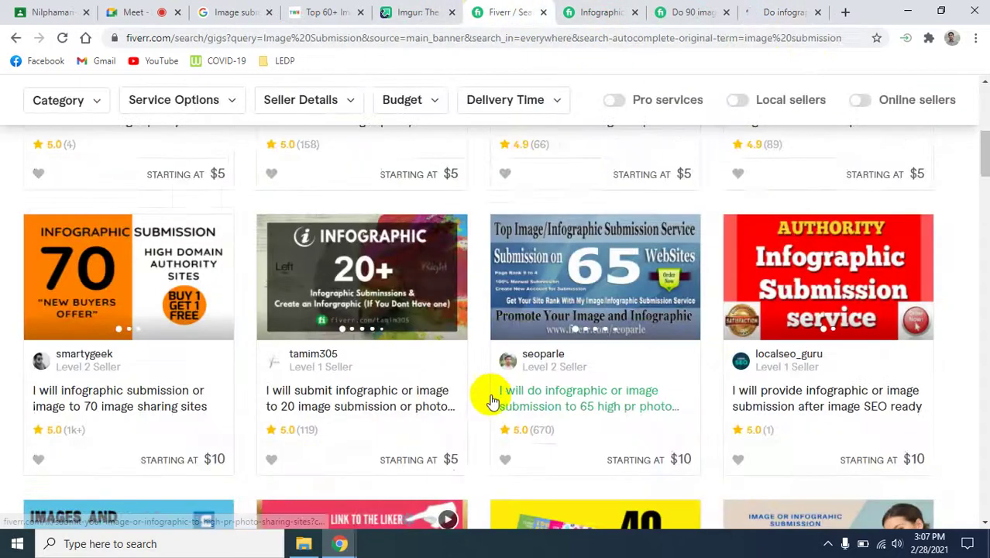
Look through the remaining Image Submission gigs down to the end of the first results page, checking review counts and starting prices.
scroll(490, 399, "down", 4)
scroll(493, 405, "down", 2)
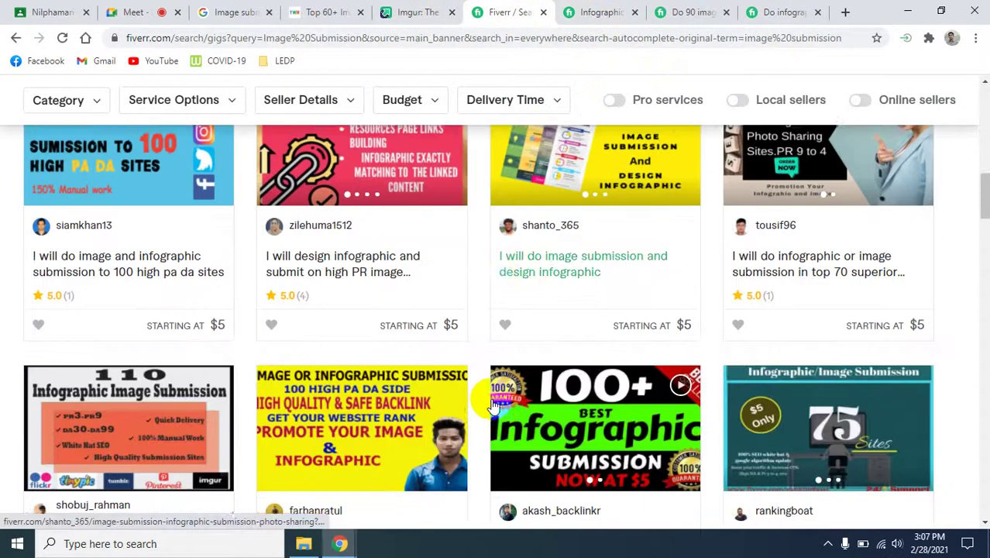
scroll(494, 405, "down", 3)
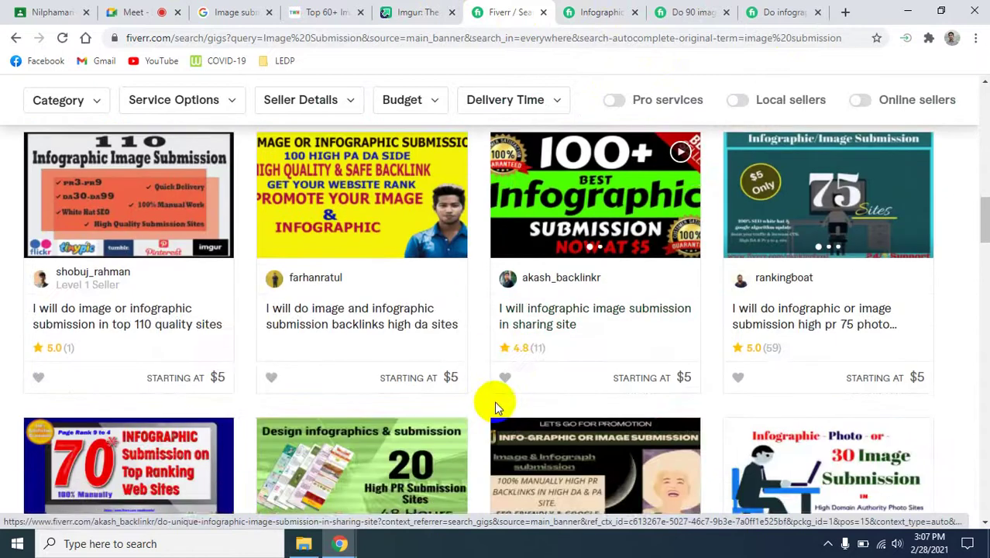
scroll(505, 400, "down", 12)
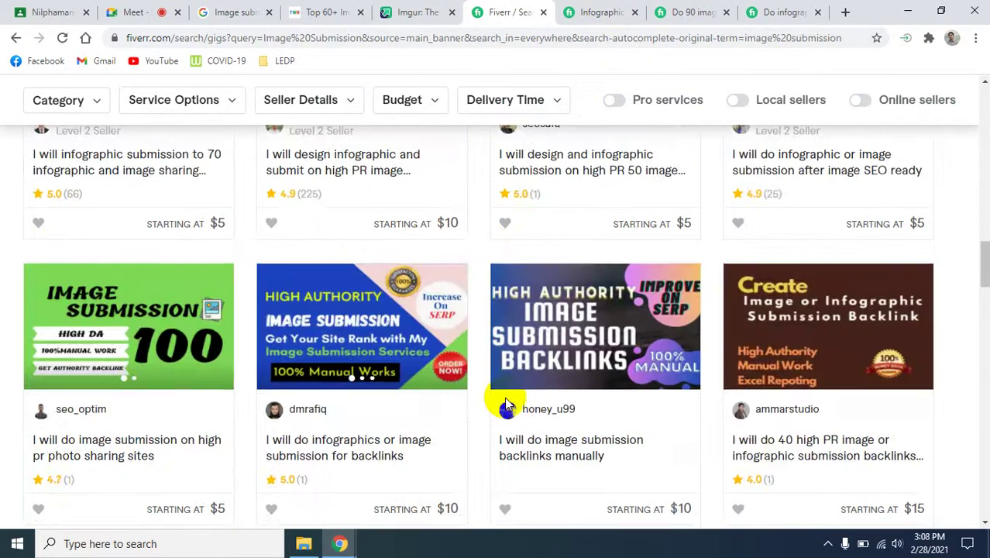
scroll(513, 401, "down", 8)
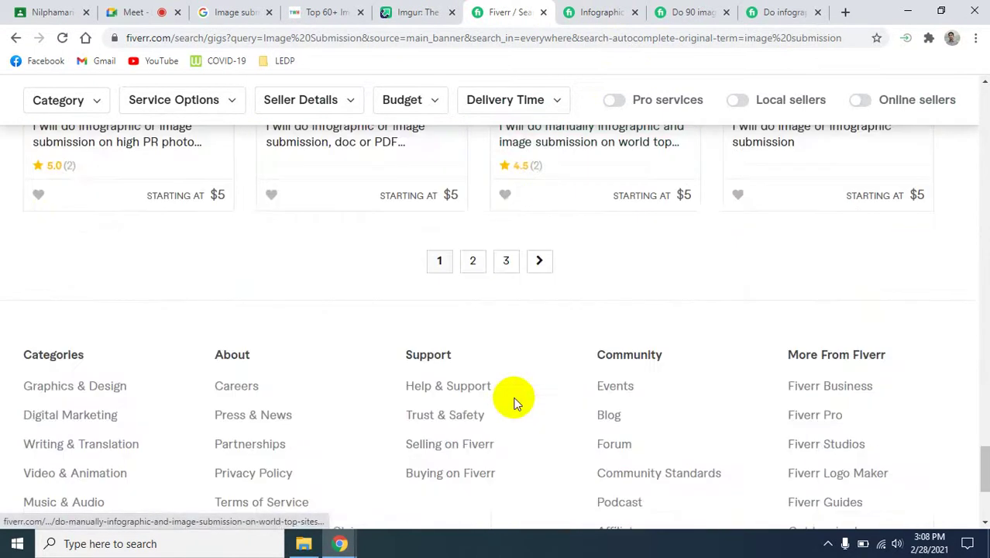
scroll(513, 401, "up", 4)
scroll(514, 403, "down", 2)
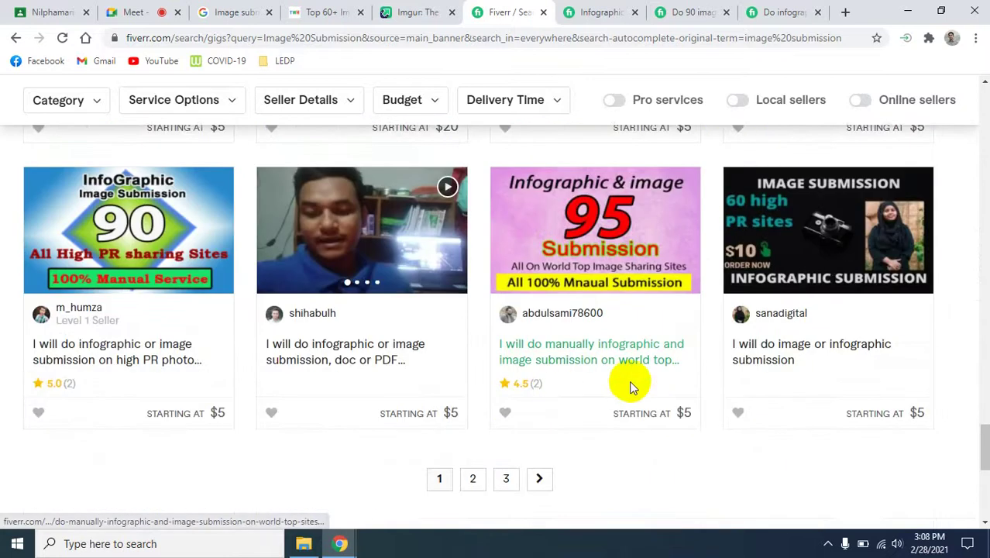
Review the first results page again from its heading down to the page numbers, comparing the gigs' ratings and prices.
scroll(629, 380, "up", 8)
scroll(629, 380, "up", 12)
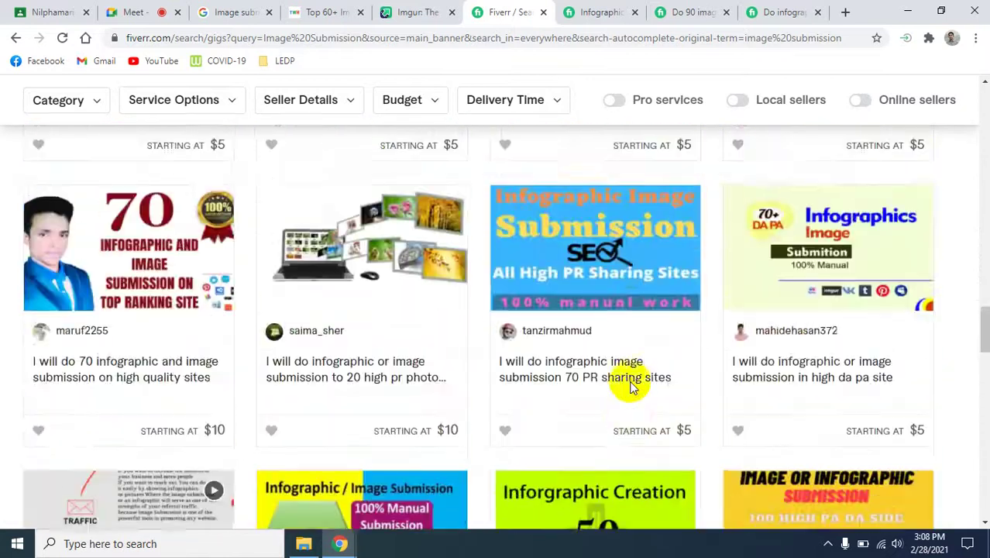
scroll(629, 385, "up", 10)
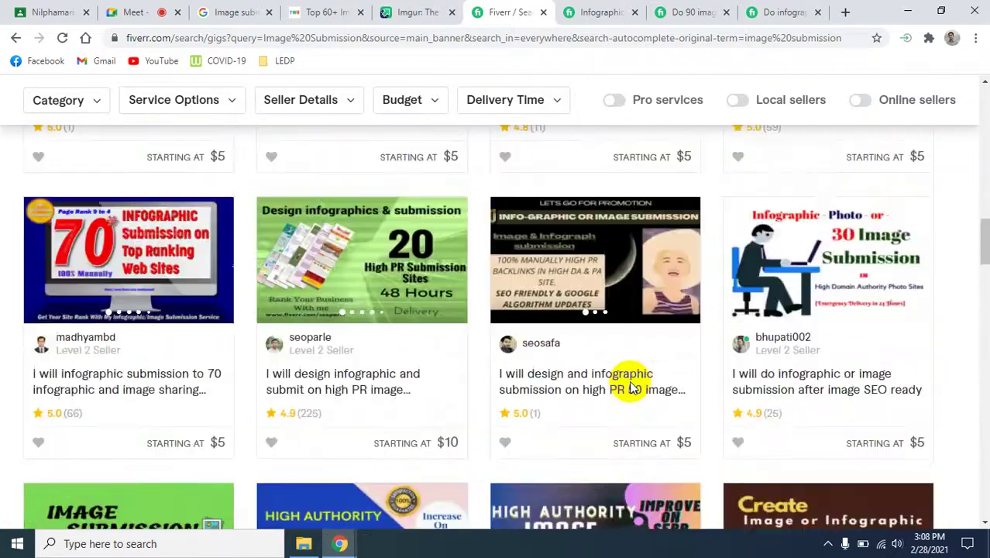
scroll(629, 385, "up", 10)
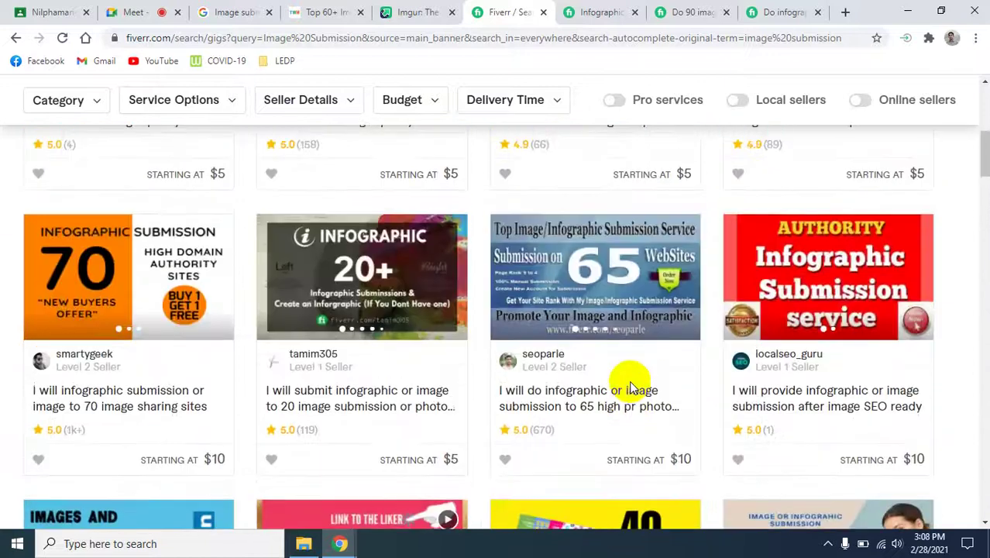
scroll(632, 388, "up", 1)
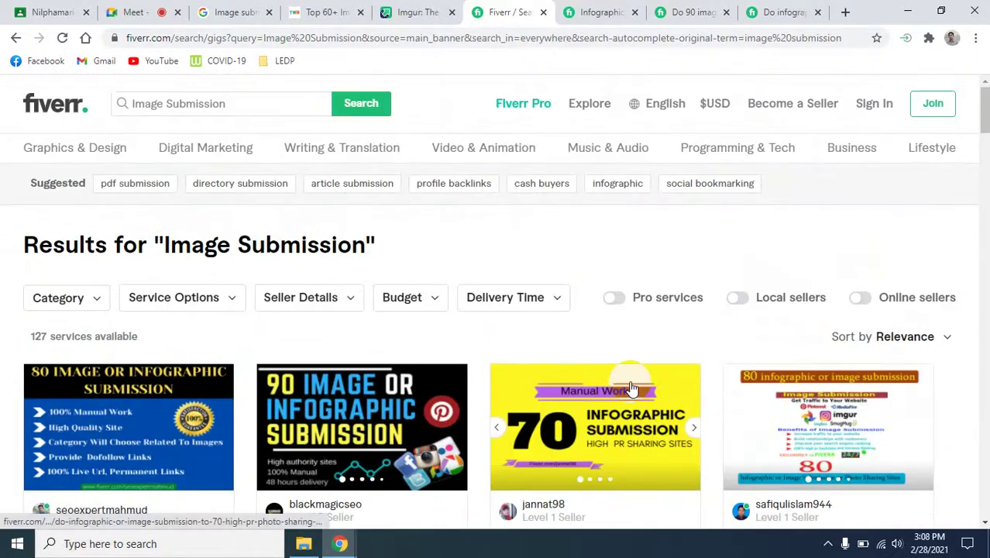
scroll(630, 388, "down", 12)
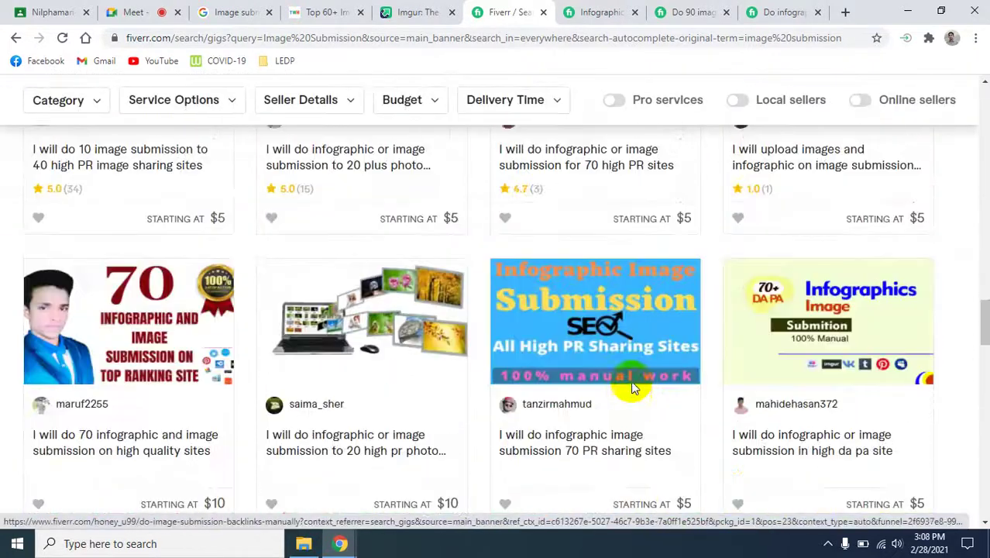
scroll(631, 387, "down", 10)
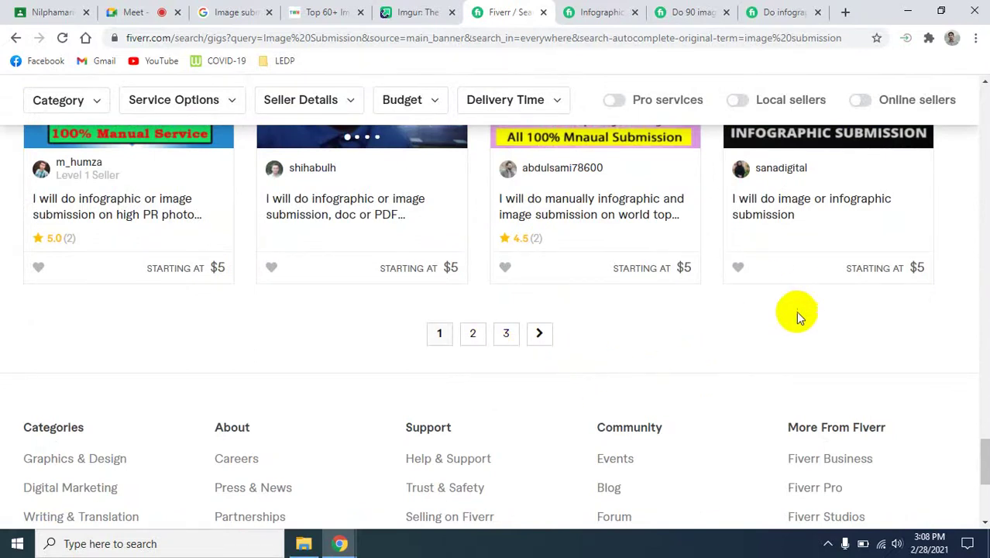
Open the "submission after image SEO ready" gig rated 4.9 and the "high PR 50 image" submission gig in new tabs.
scroll(841, 392, "up", 15)
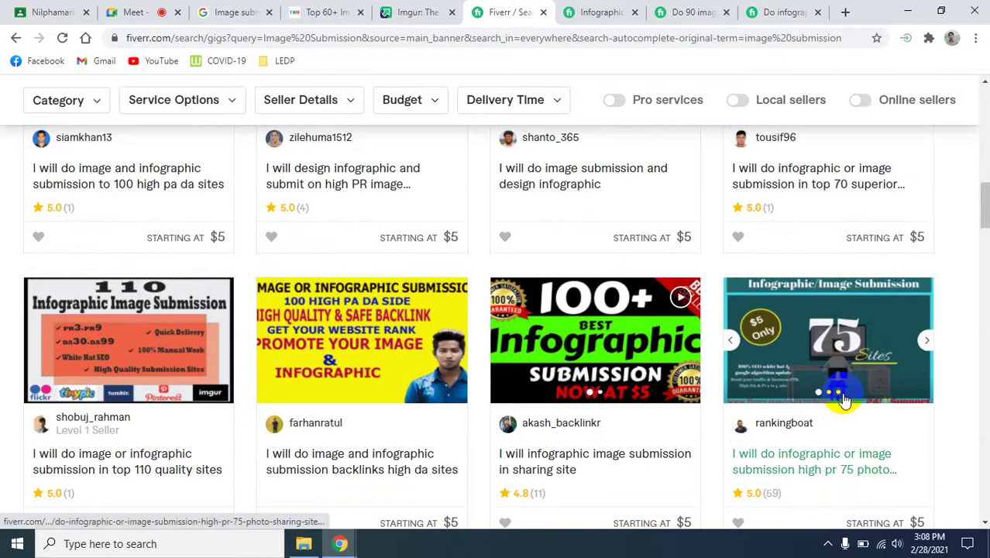
scroll(835, 386, "up", 5)
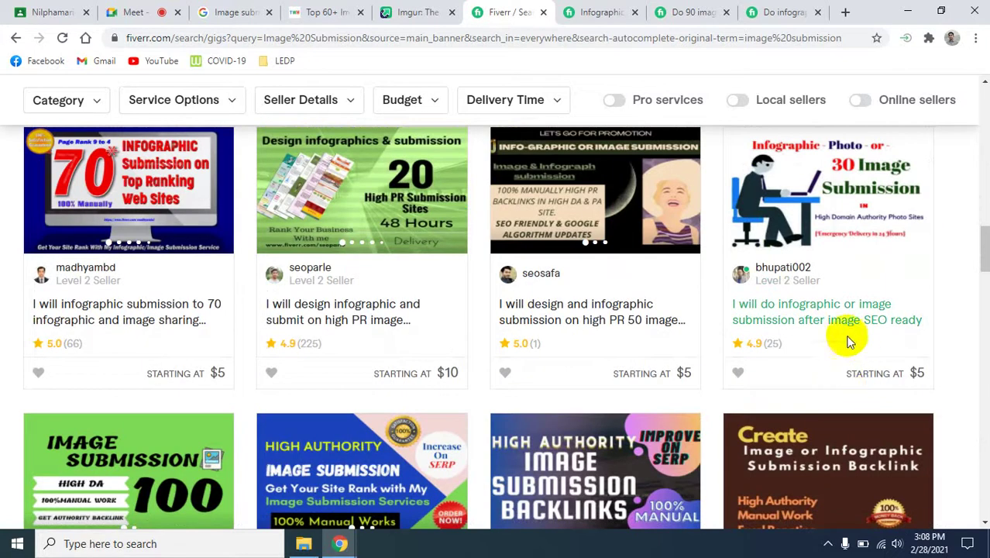
right_click(807, 317)
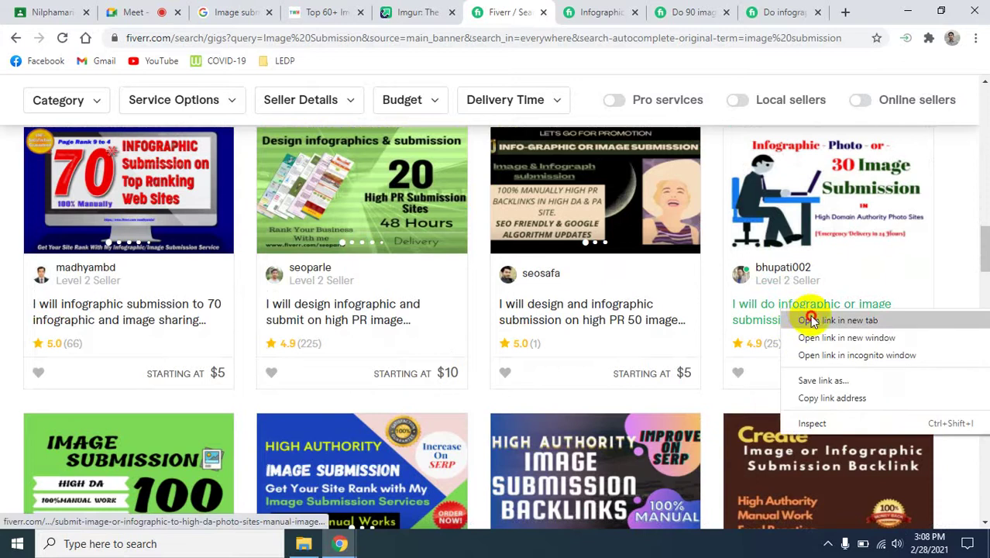
left_click(837, 320)
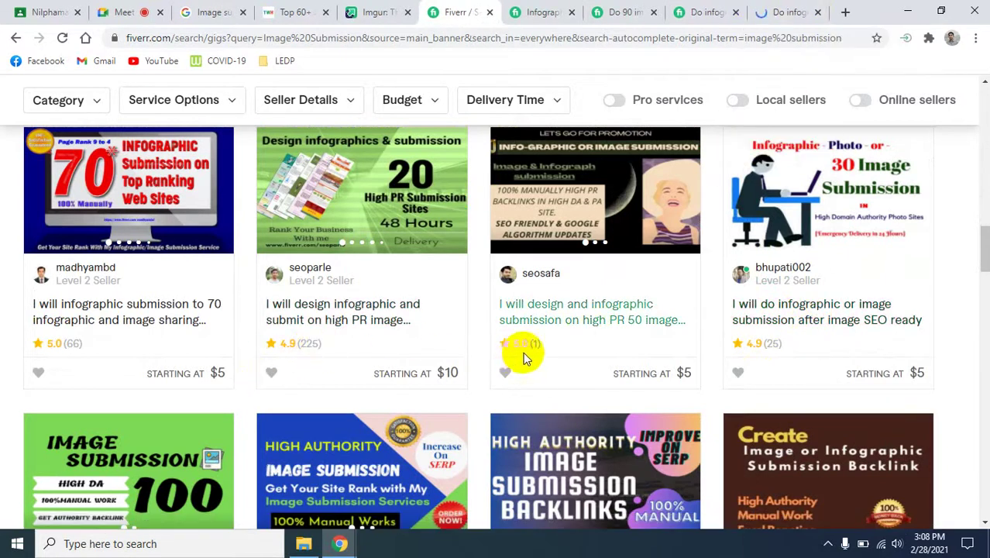
right_click(571, 312)
left_click(601, 317)
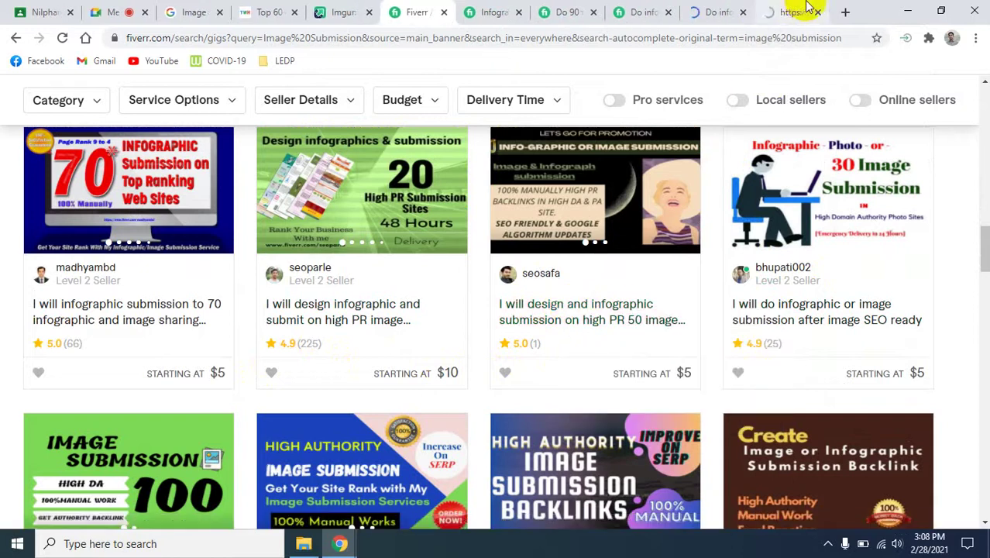
Examine the "image submission after image SEO ready" gig's Basic package, description and seller details.
left_click(705, 11)
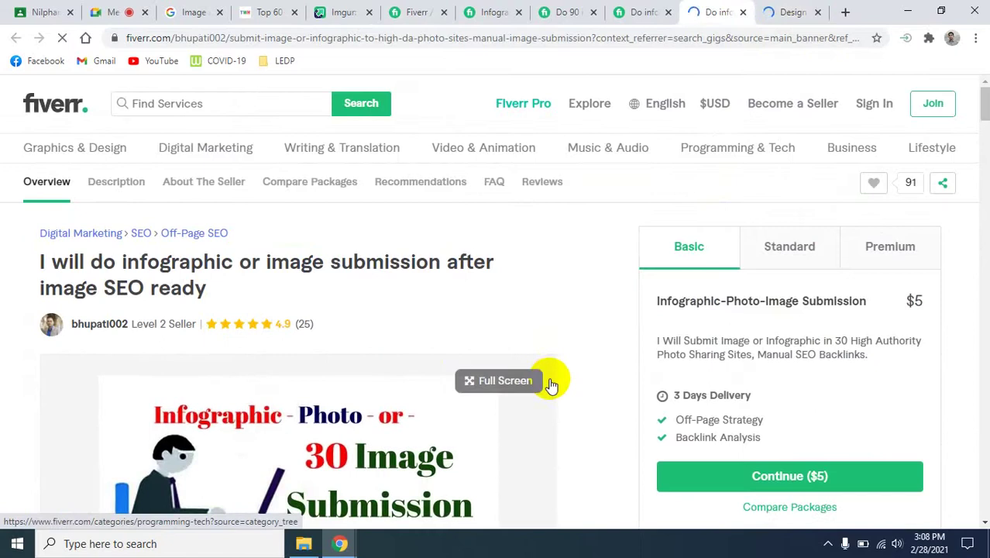
scroll(547, 380, "down", 1)
scroll(612, 390, "down", 10)
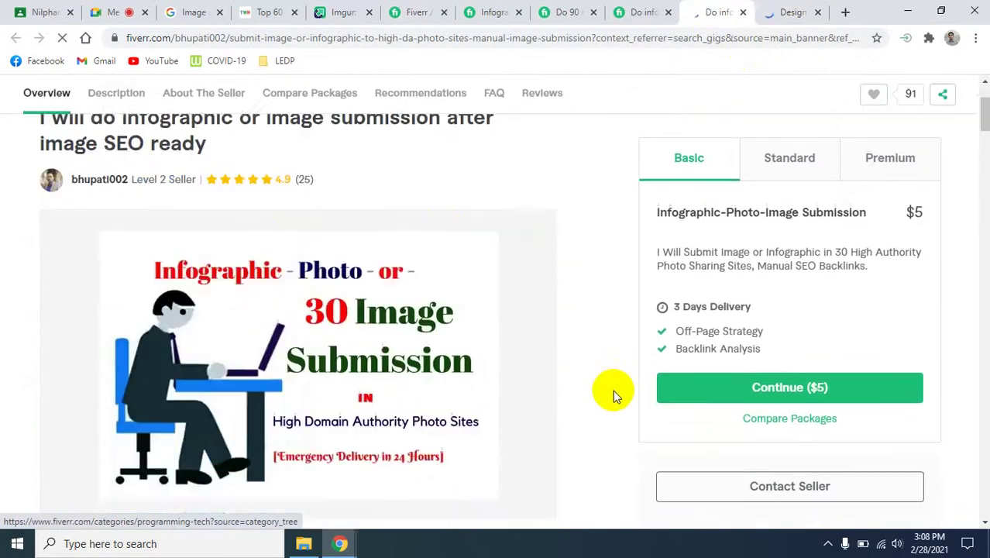
scroll(614, 390, "down", 10)
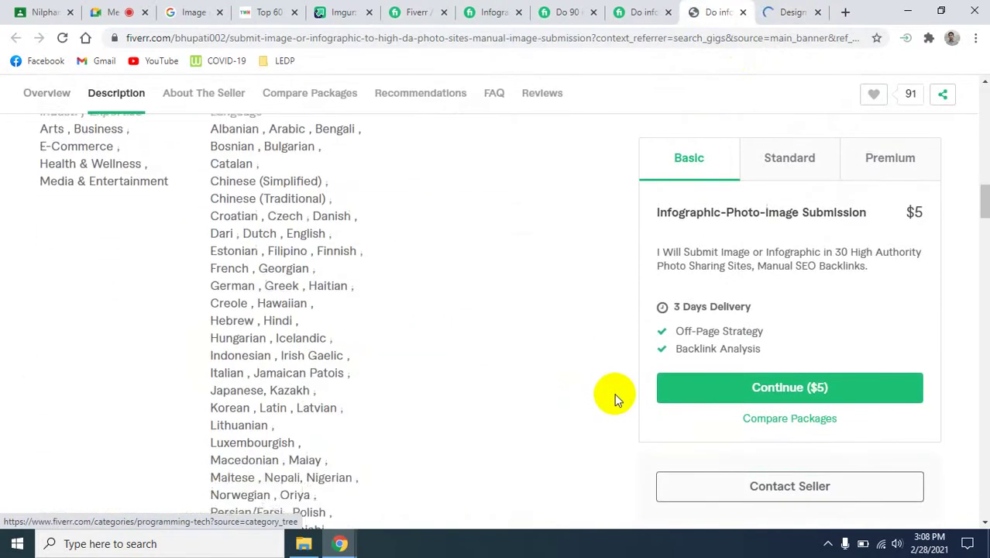
scroll(614, 394, "down", 3)
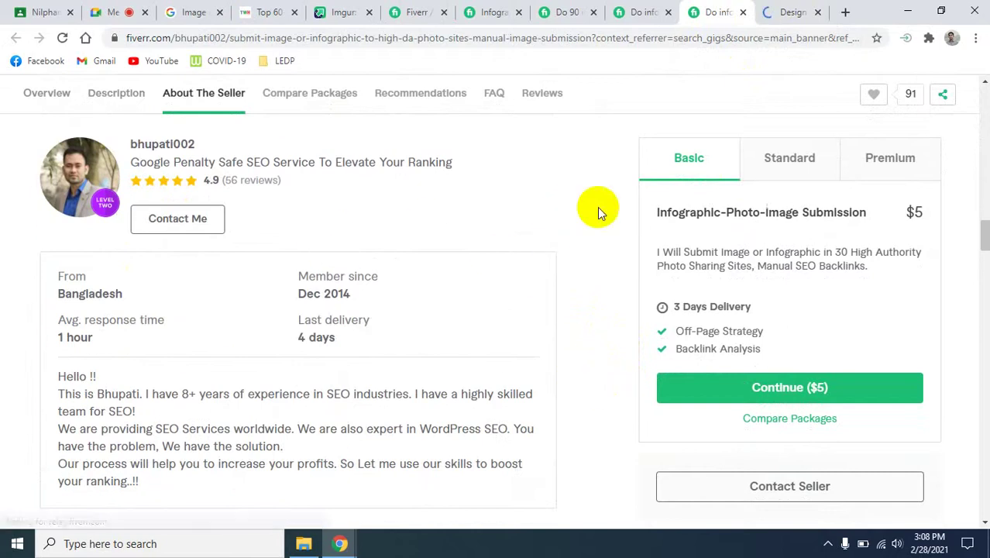
Examine the 50 image submission sites gig's Basic package, gig description, seller profile and rating.
left_click(786, 12)
scroll(547, 391, "down", 10)
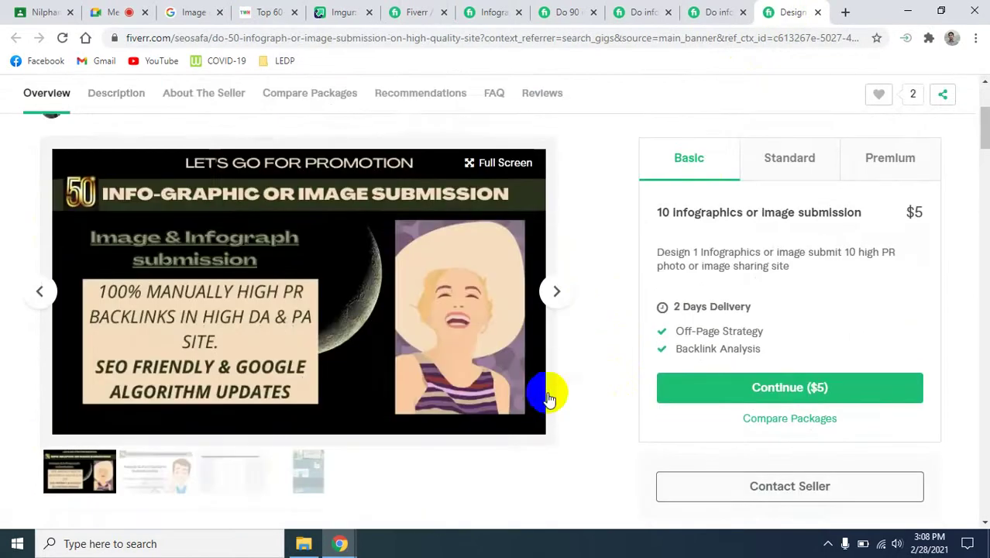
scroll(556, 402, "up", 10)
scroll(559, 405, "down", 15)
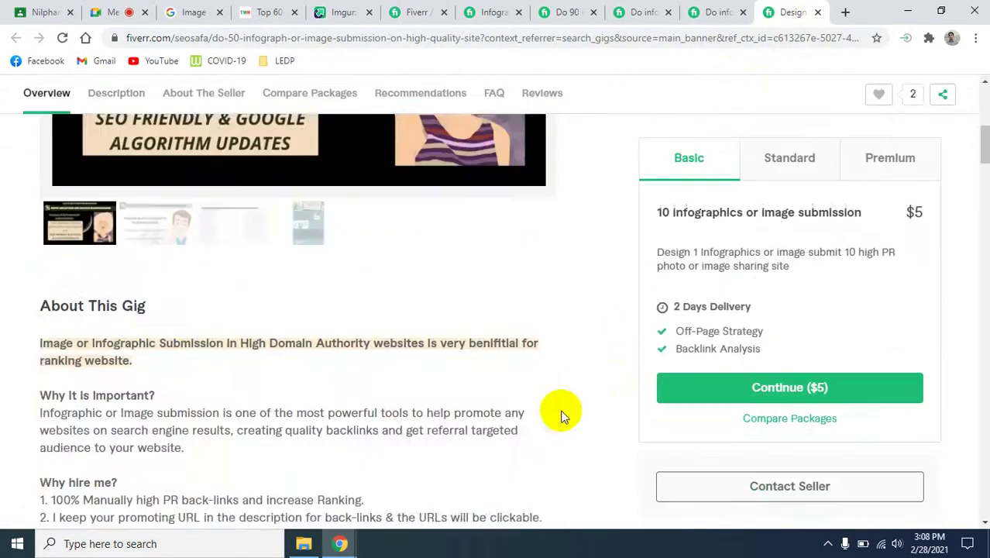
scroll(562, 411, "down", 5)
scroll(562, 416, "up", 2)
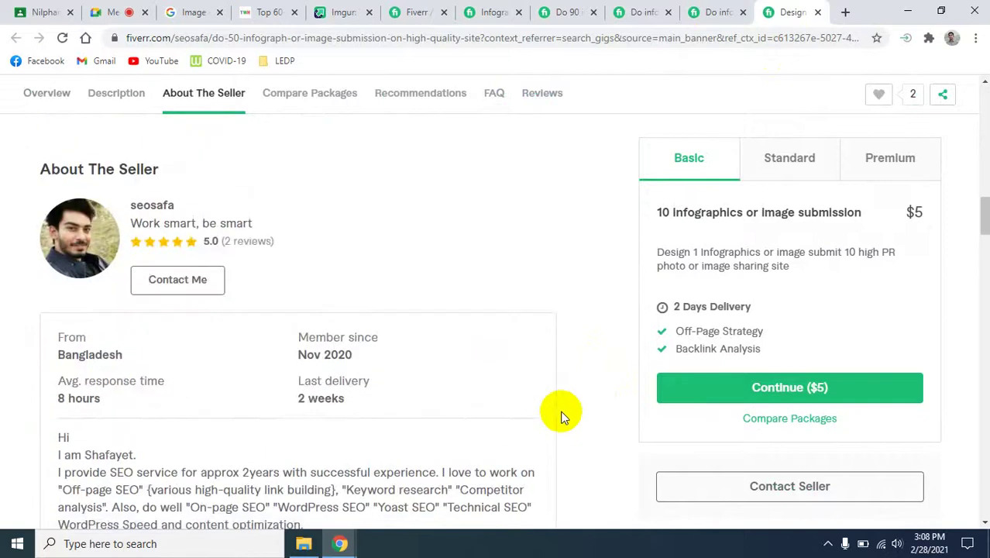
scroll(541, 405, "up", 12)
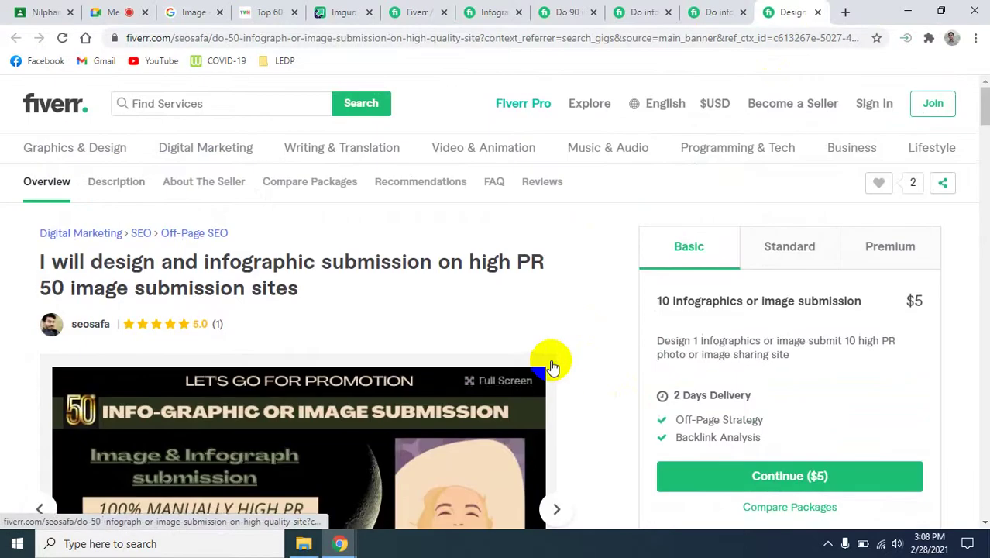
Return to the Image Submission results and compare the top gigs with the low-review and unreviewed gigs near the end of the page.
left_click(419, 12)
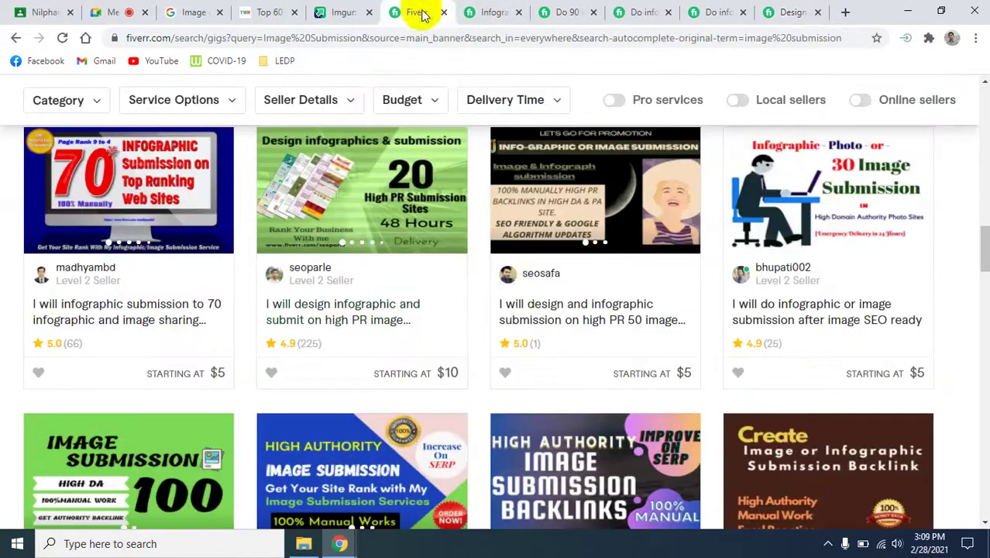
scroll(521, 300, "up", 15)
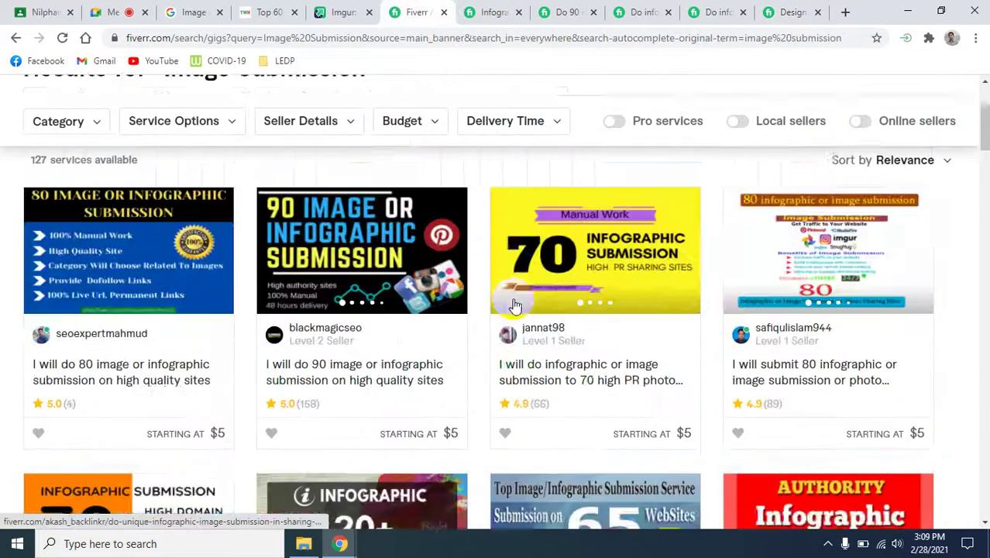
scroll(515, 305, "down", 15)
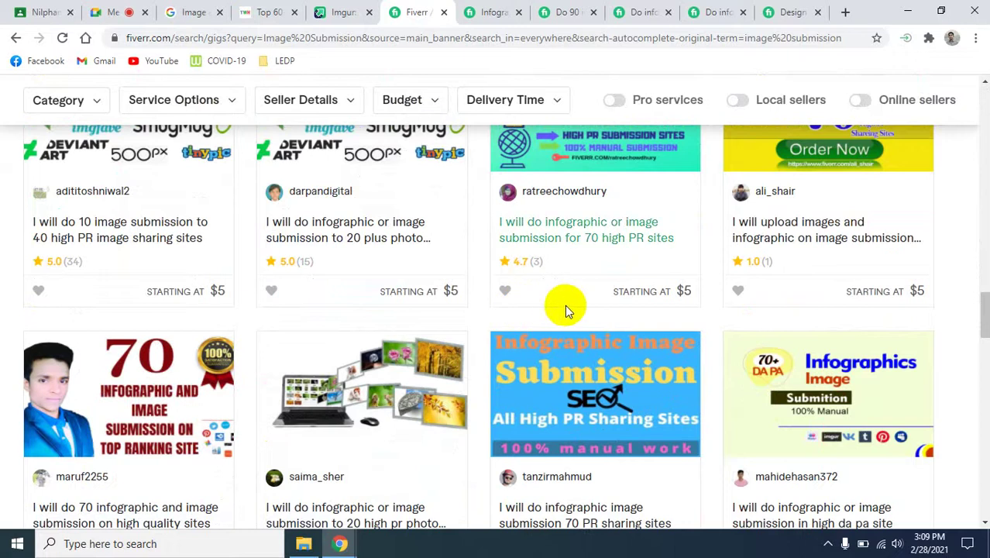
scroll(702, 293, "down", 15)
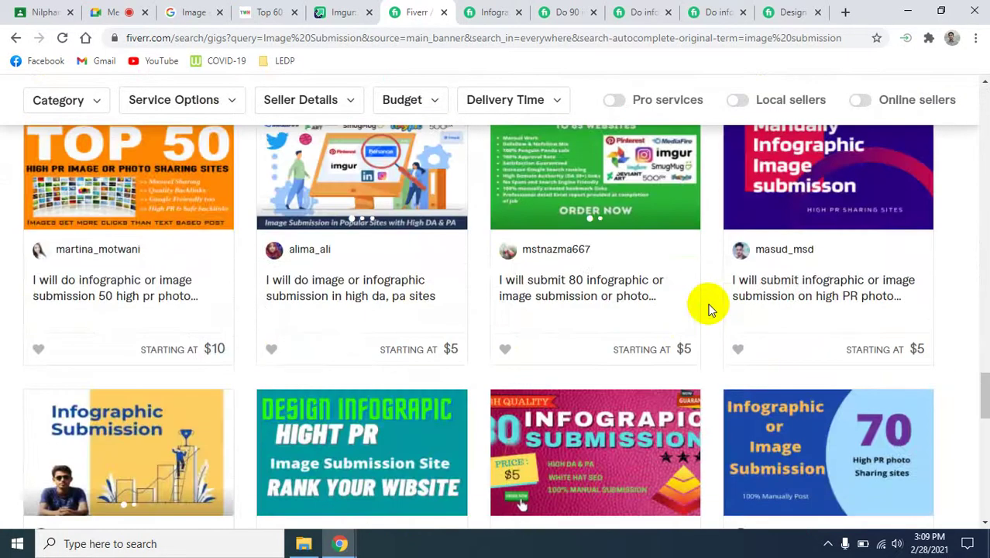
scroll(712, 309, "down", 10)
scroll(711, 308, "up", 9)
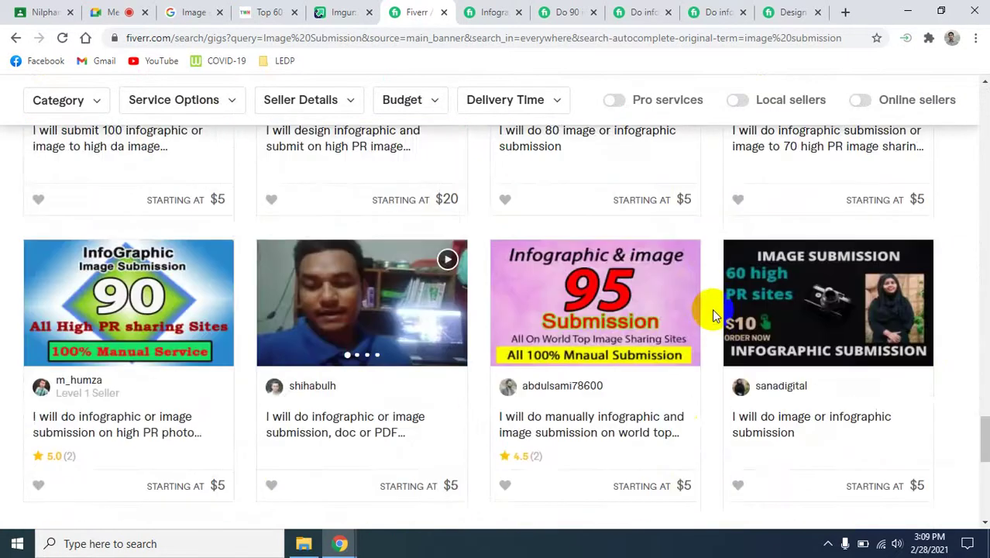
scroll(298, 418, "up", 5)
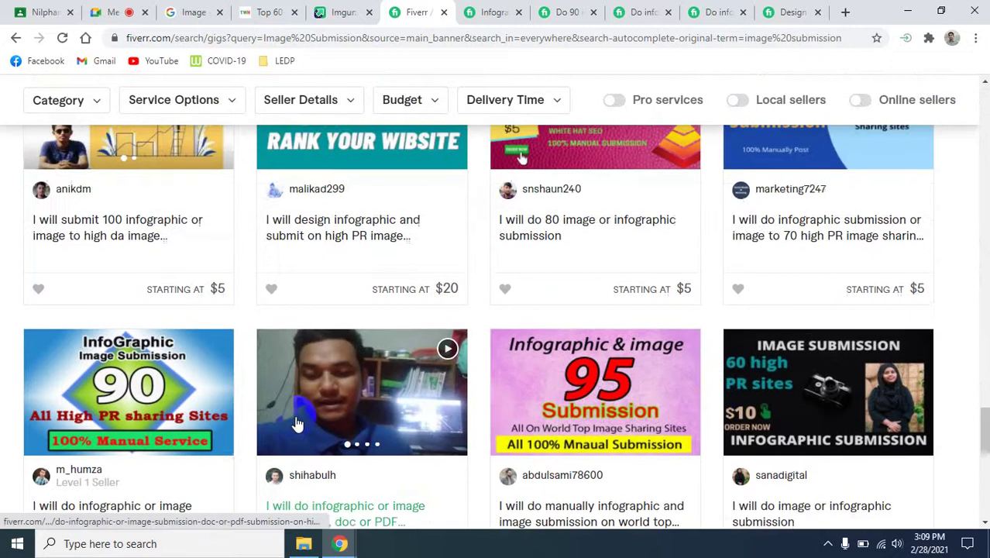
scroll(393, 440, "down", 3)
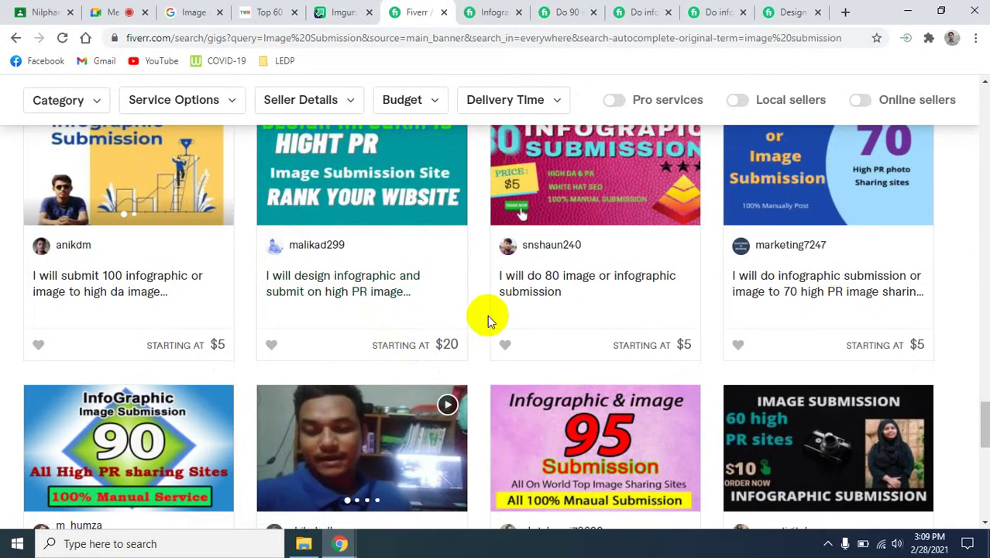
scroll(487, 316, "down", 5)
scroll(487, 316, "up", 4)
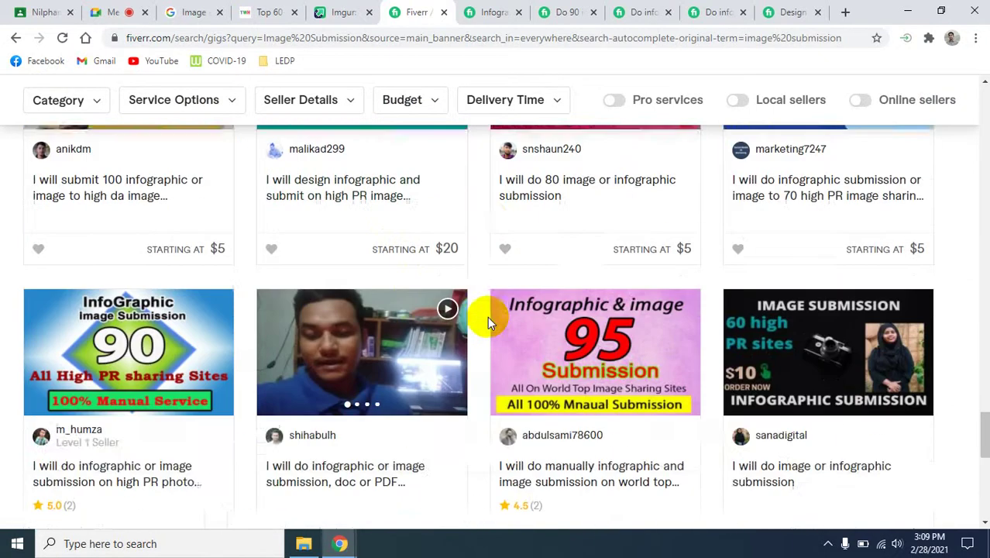
Look through the Image Submission results again, comparing gig titles, seller levels, ratings and starting prices from the first row onward.
scroll(484, 322, "up", 10)
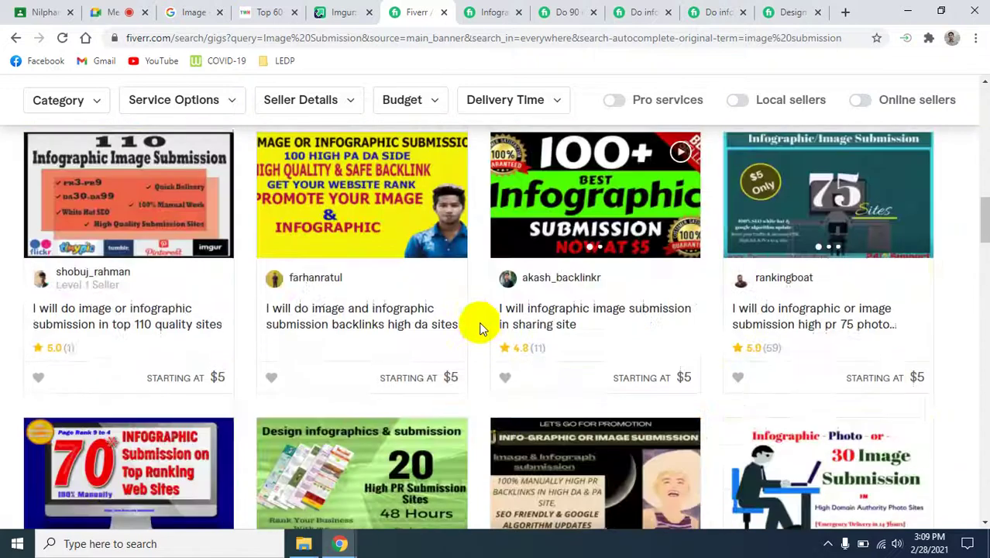
scroll(481, 329, "up", 5)
scroll(480, 329, "up", 6)
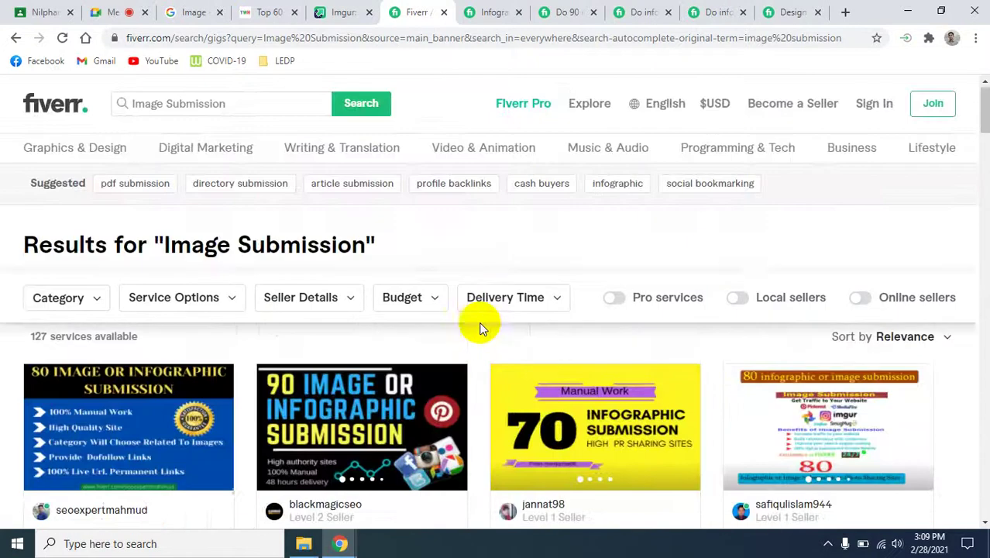
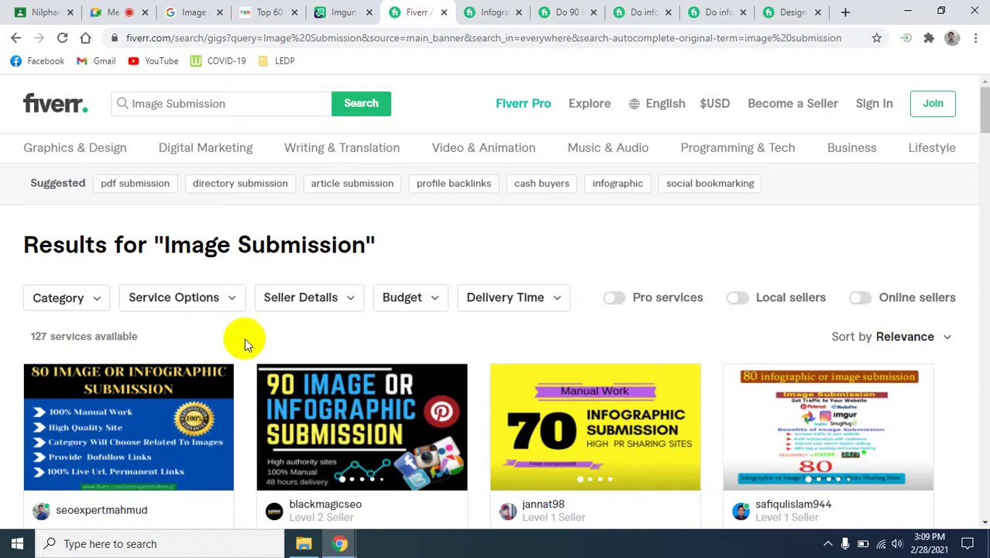
scroll(244, 360, "down", 3)
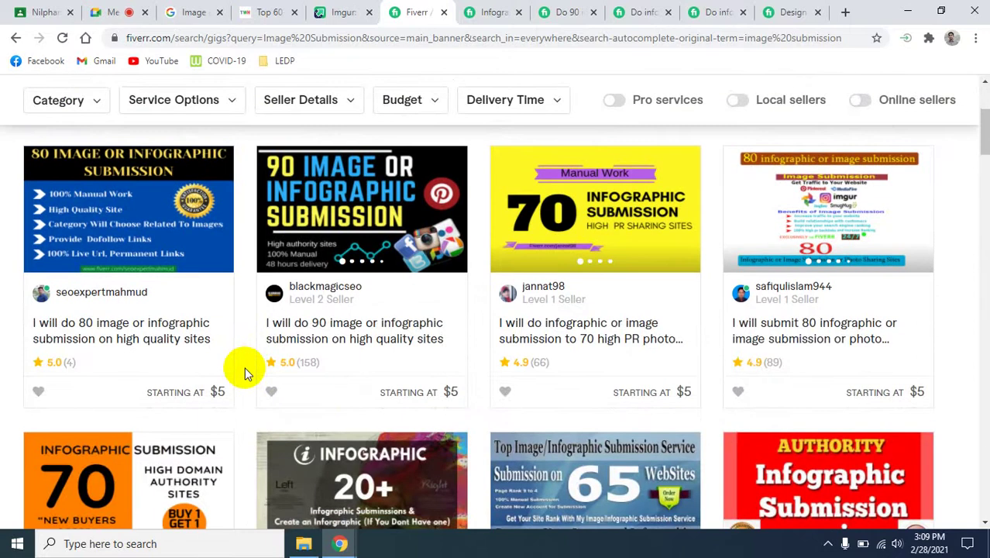
scroll(245, 372, "up", 3)
scroll(246, 368, "down", 4)
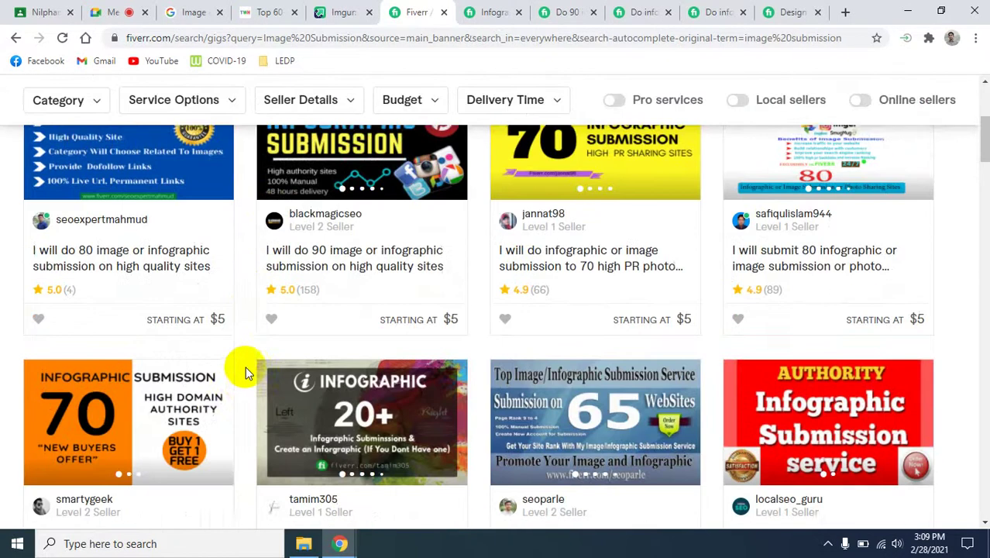
scroll(246, 366, "down", 5)
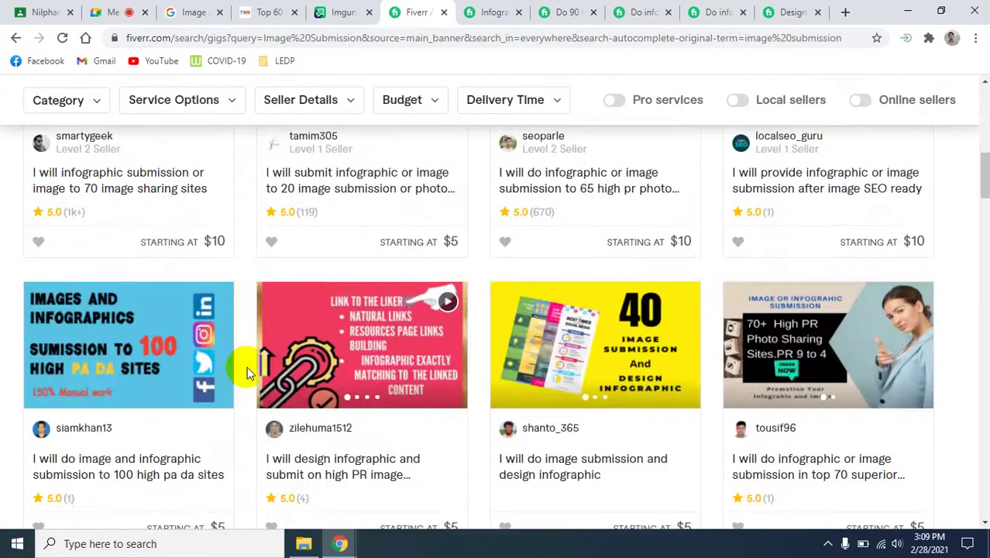
scroll(247, 367, "down", 5)
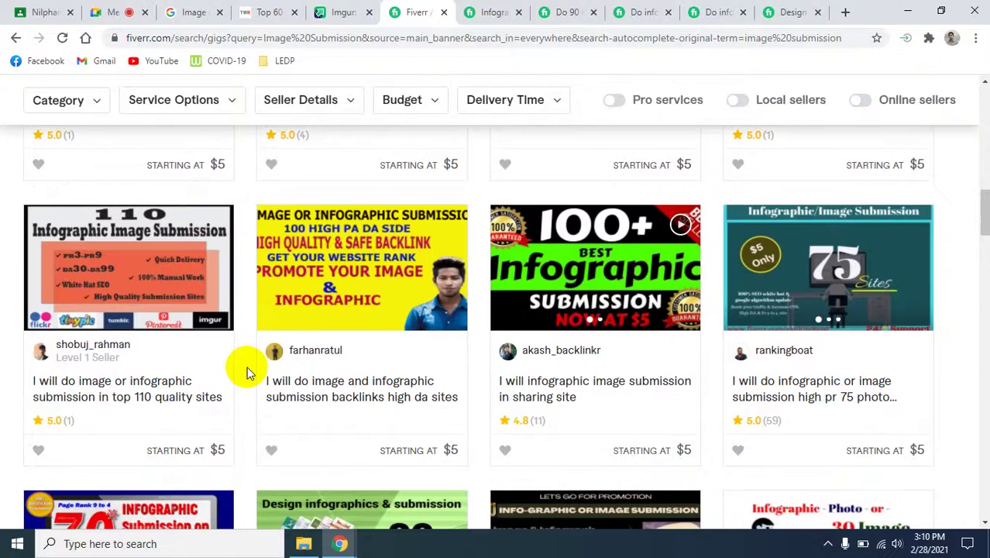
scroll(248, 367, "down", 4)
scroll(248, 367, "down", 6)
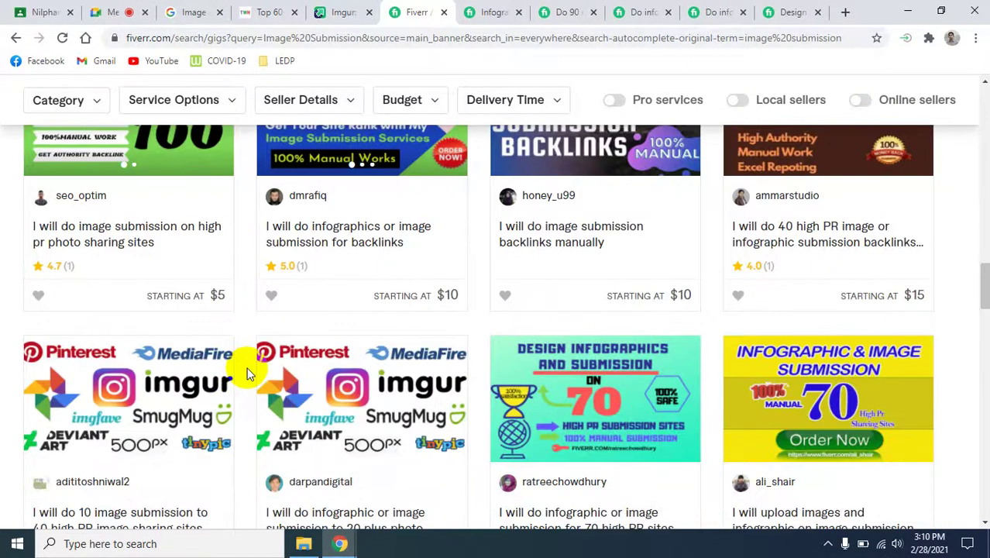
scroll(247, 374, "down", 4)
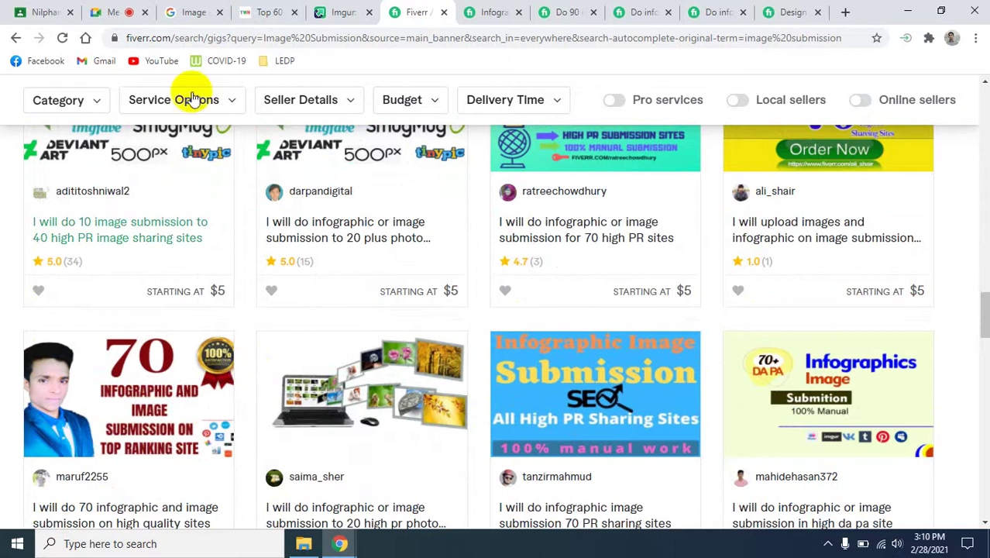
Close the five open gig tabs, keeping the search results, and switch to the Google Meet class.
left_click(517, 14)
left_click(517, 14)
left_click(517, 14)
left_click(517, 12)
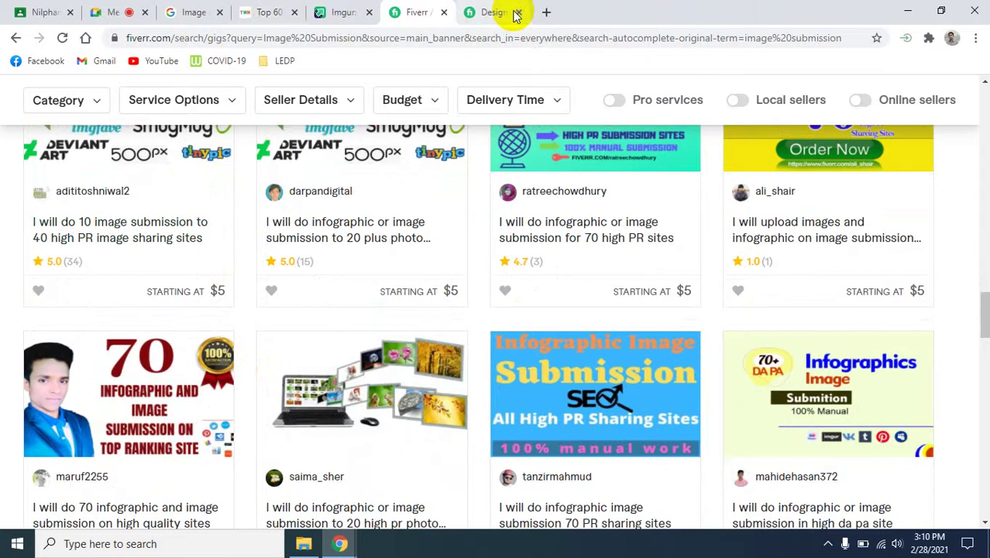
left_click(517, 12)
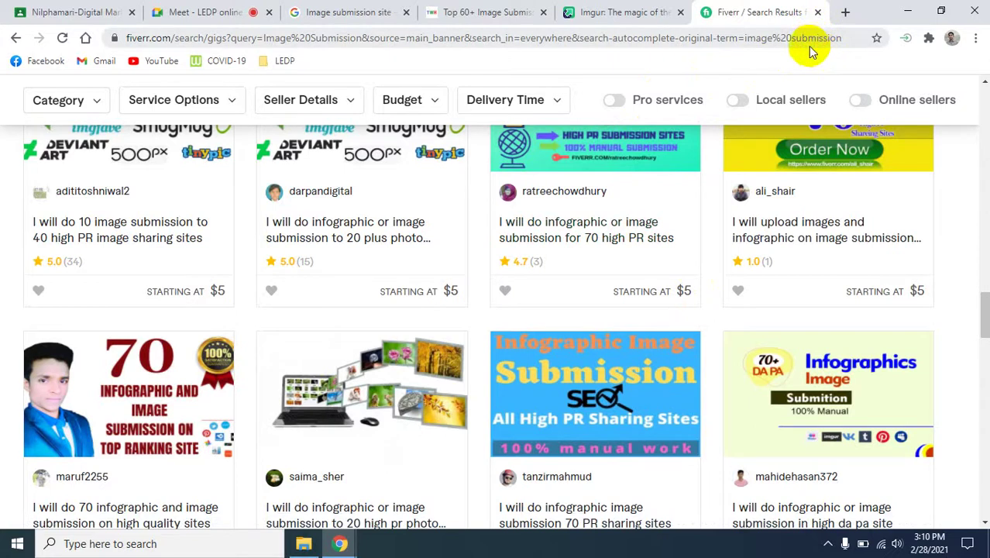
left_click(155, 10)
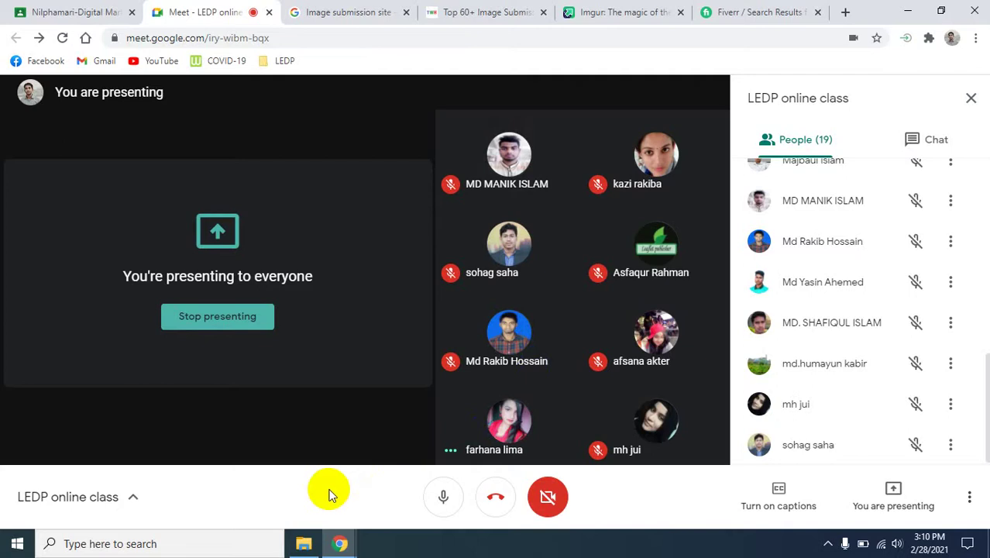
Return to the Fiverr results and open the "infographic submission or image to 70 image sharing sites" gig in a new tab.
left_click(707, 13)
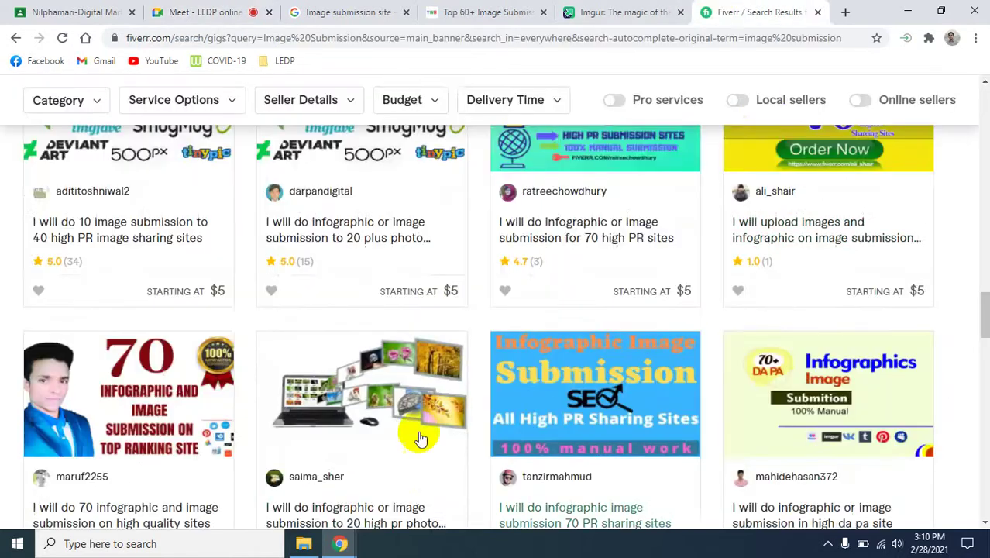
scroll(414, 437, "down", 5)
scroll(227, 465, "down", 4)
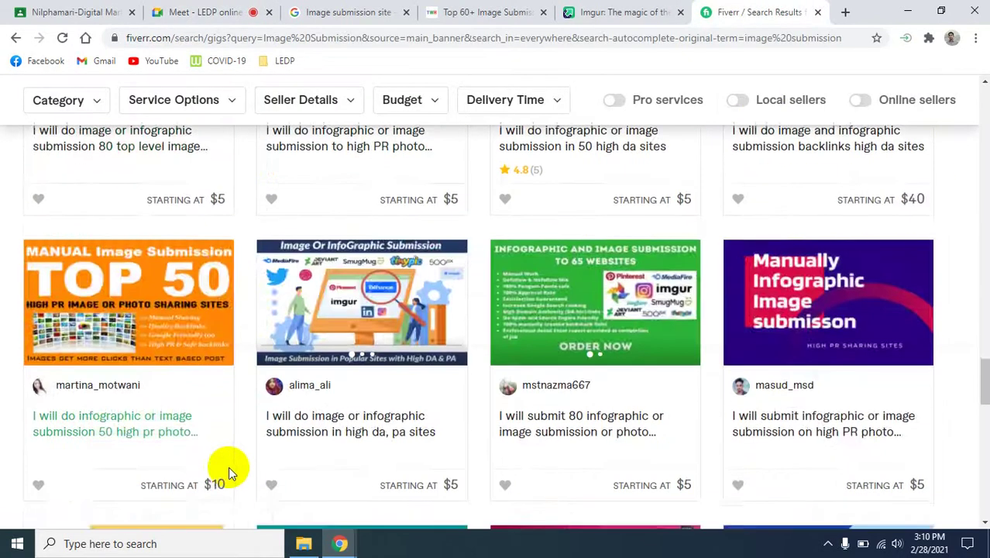
scroll(230, 468, "up", 15)
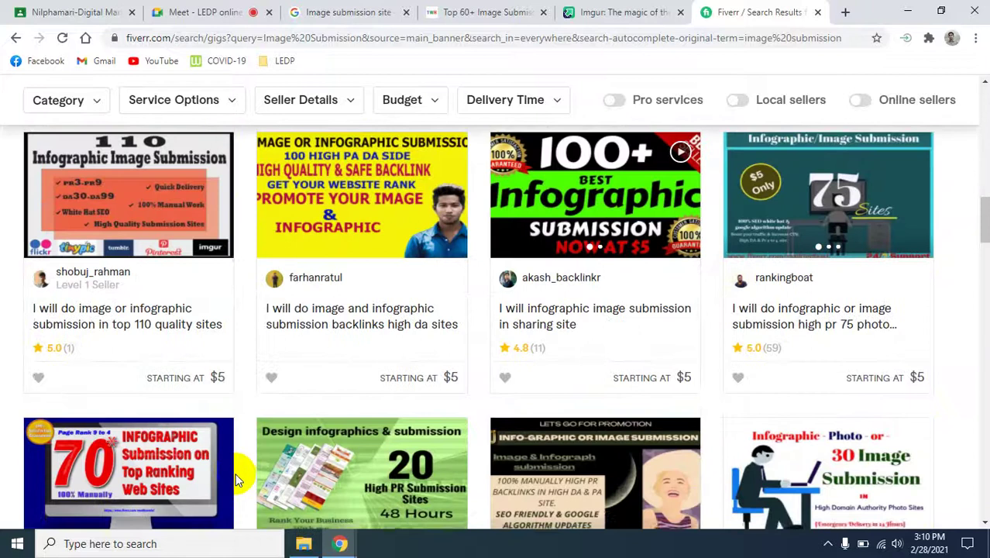
scroll(236, 480, "up", 10)
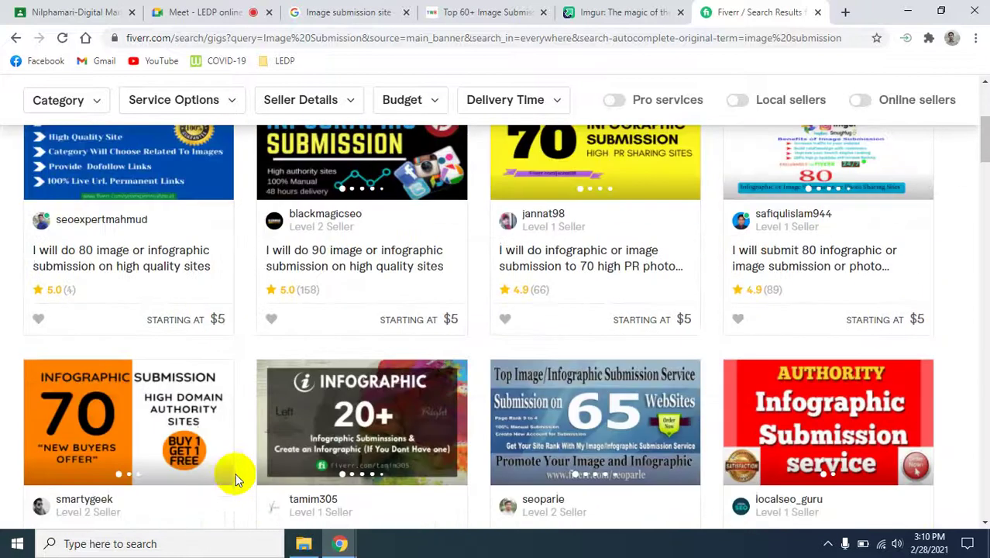
scroll(236, 480, "down", 2)
right_click(144, 393)
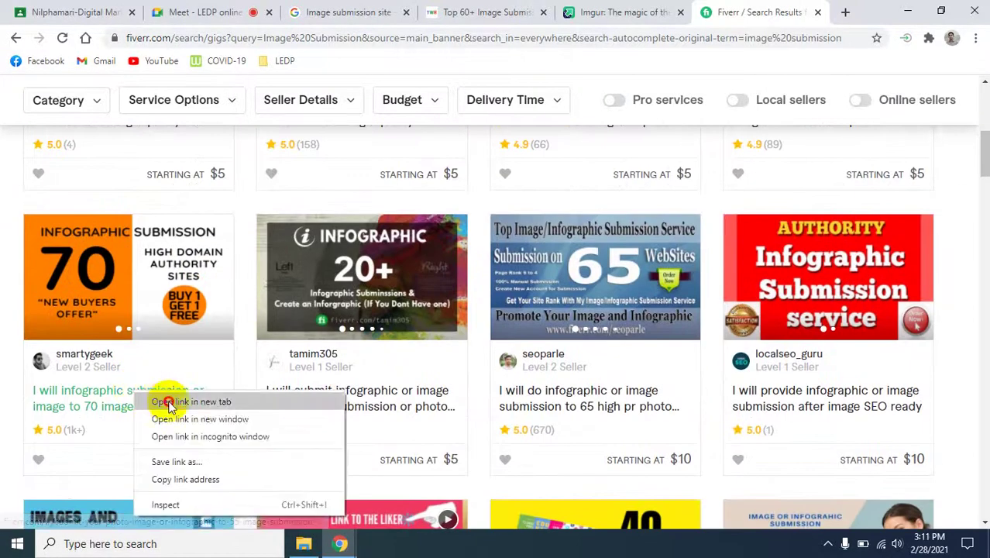
left_click(169, 402)
Open the "80 image or infographic submission on high quality sites" gig from the first results row in a new tab.
scroll(253, 450, "up", 5)
scroll(253, 450, "down", 1)
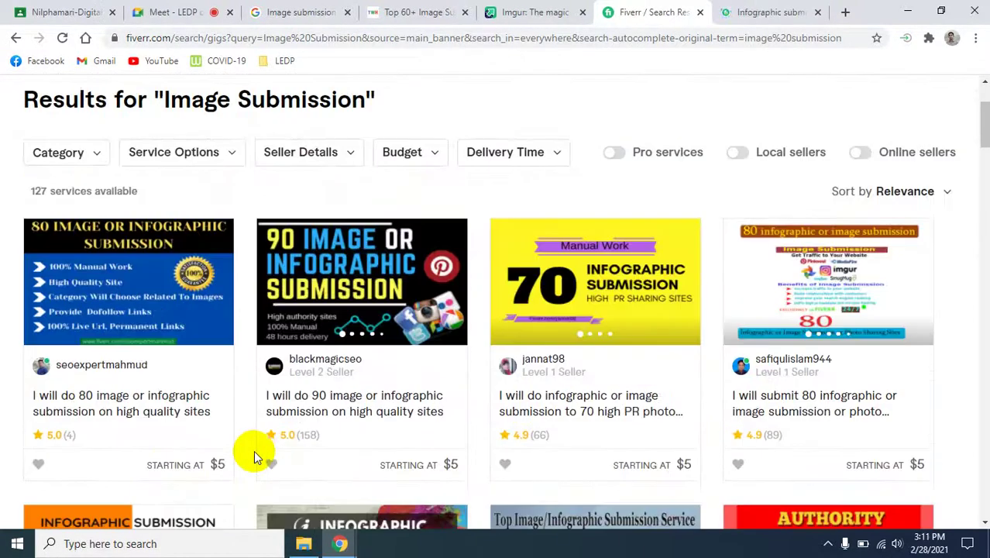
right_click(141, 408)
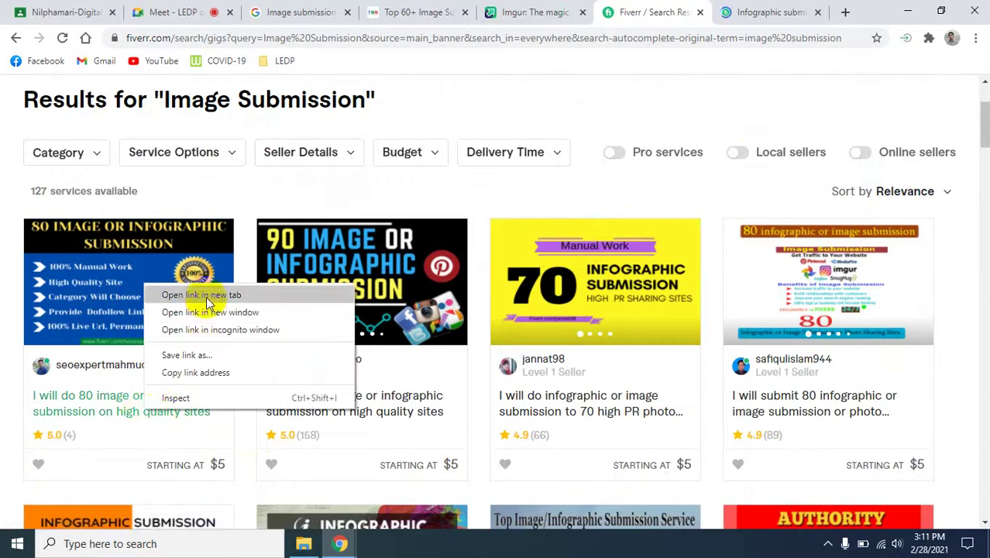
left_click(207, 301)
Examine the 70 image sharing sites gig's Basic package, highlighting "Your image" in its description, and glance at the Standard package.
left_click(680, 11)
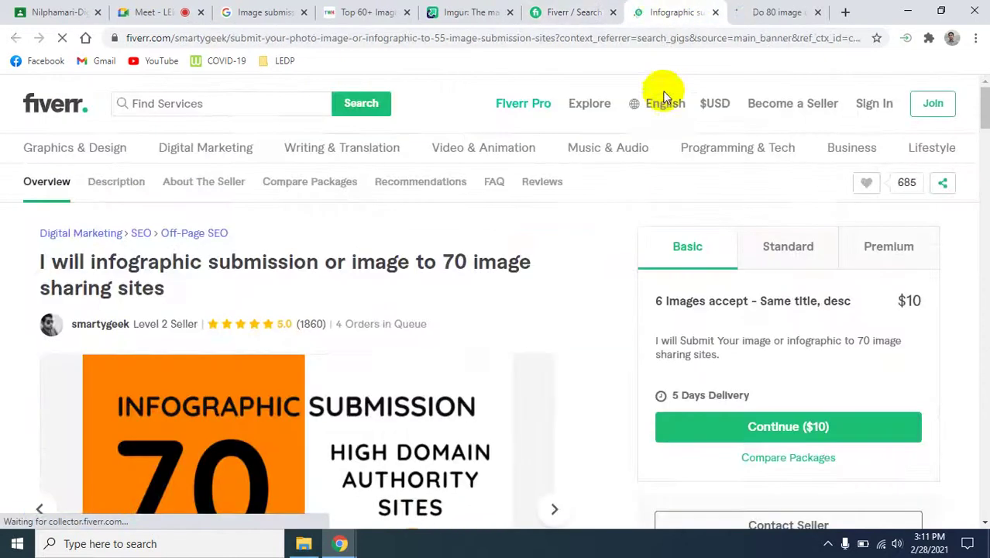
scroll(550, 393, "down", 2)
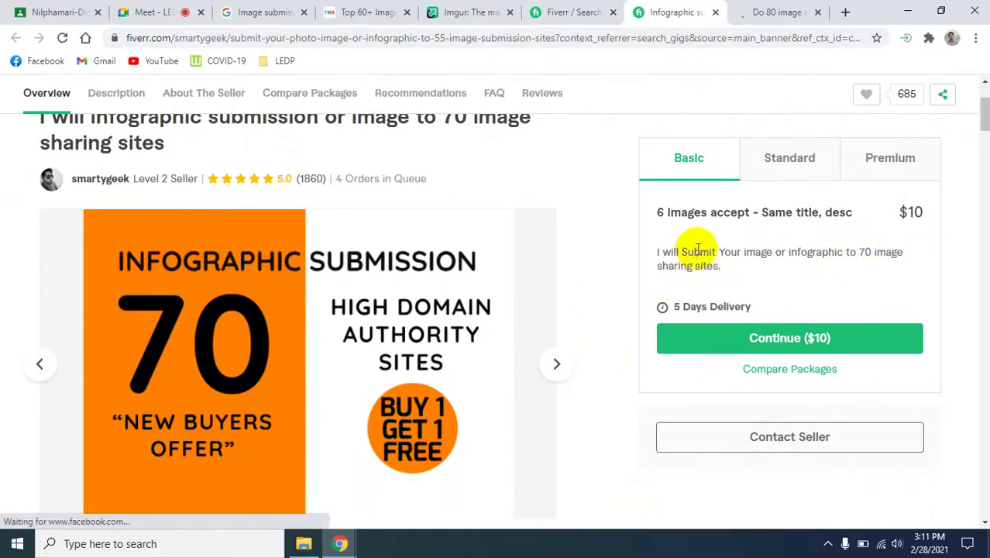
left_click_drag(718, 249, 772, 254)
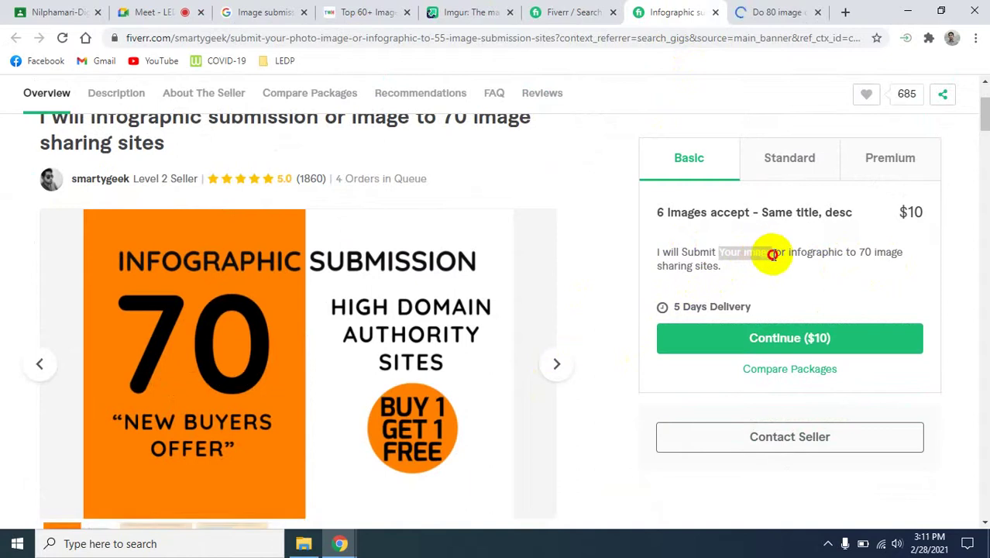
left_click(706, 278)
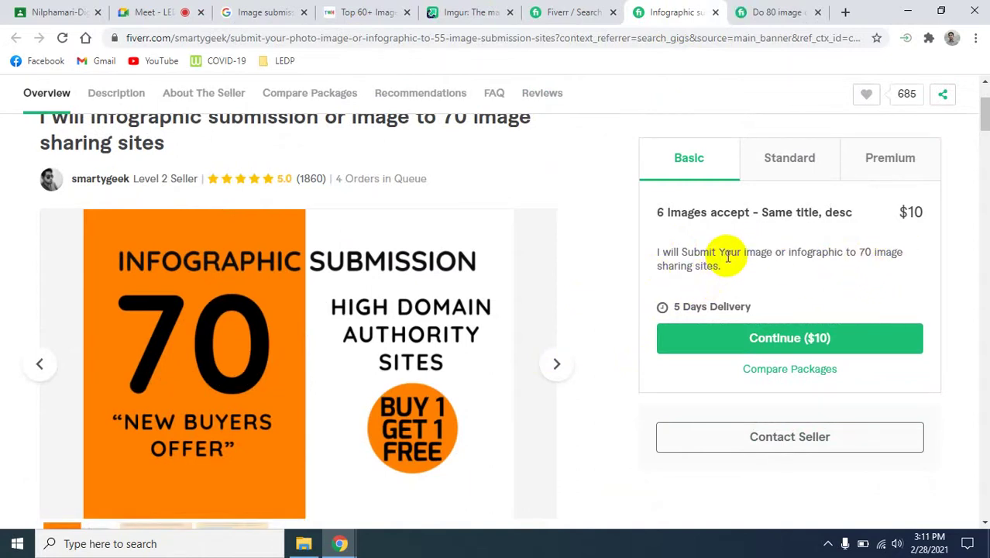
left_click_drag(718, 249, 773, 249)
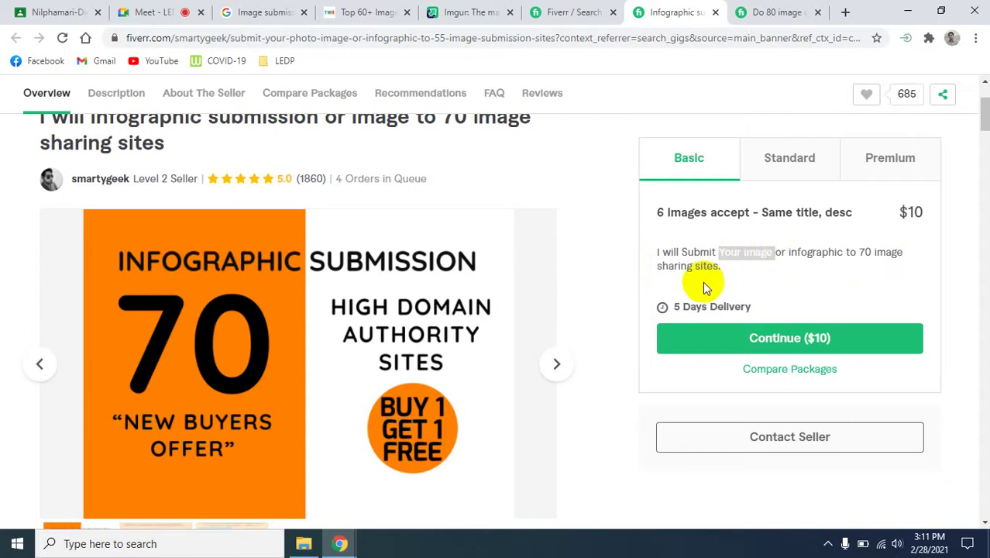
left_click(752, 271)
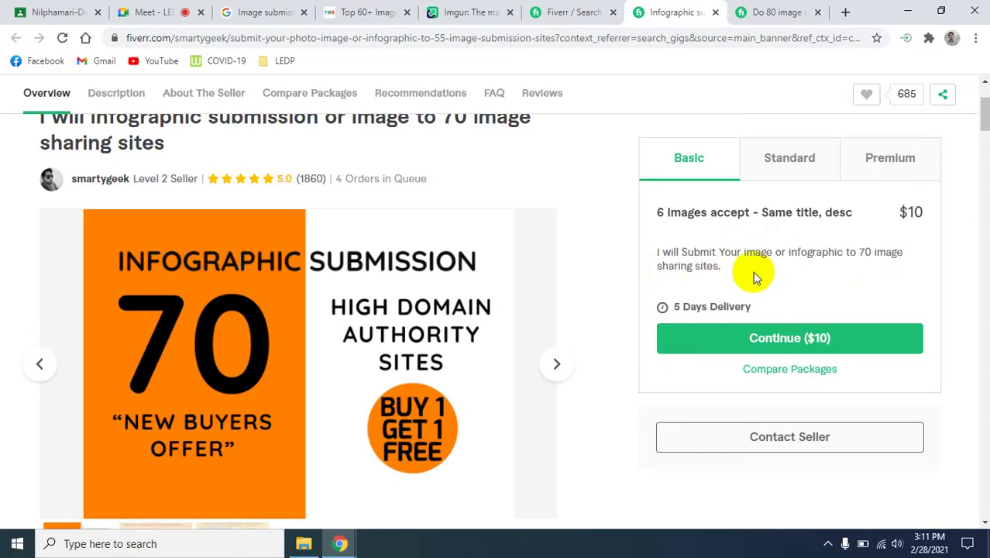
left_click(794, 160)
left_click(713, 158)
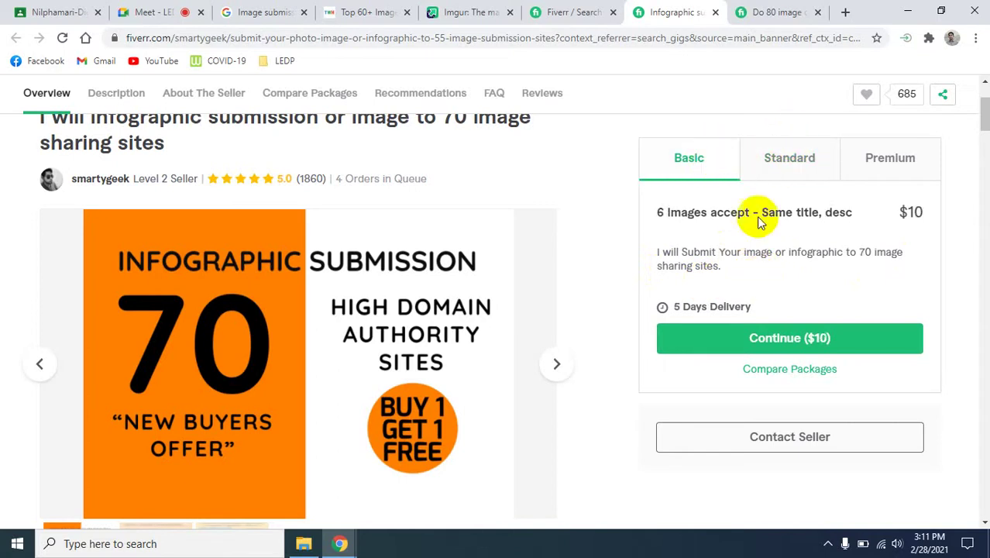
Check the 80 image submission gig's Basic package and close both gig tabs to return to the search results.
left_click(767, 12)
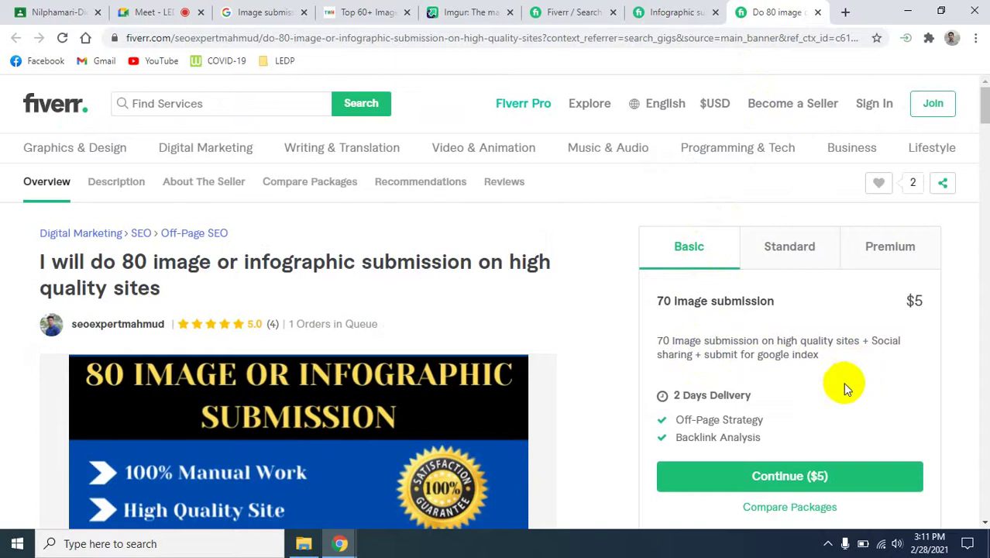
left_click(701, 12)
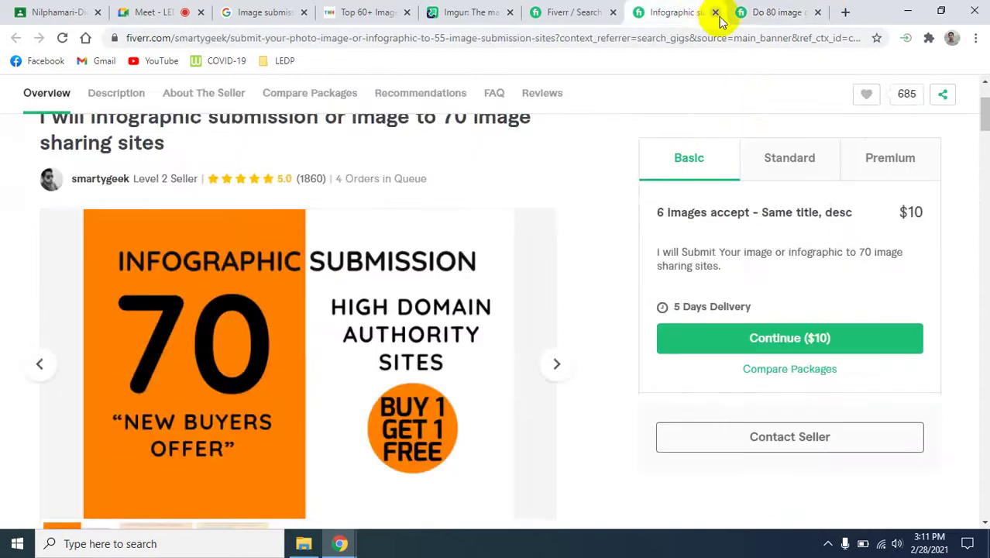
left_click(714, 12)
left_click(715, 13)
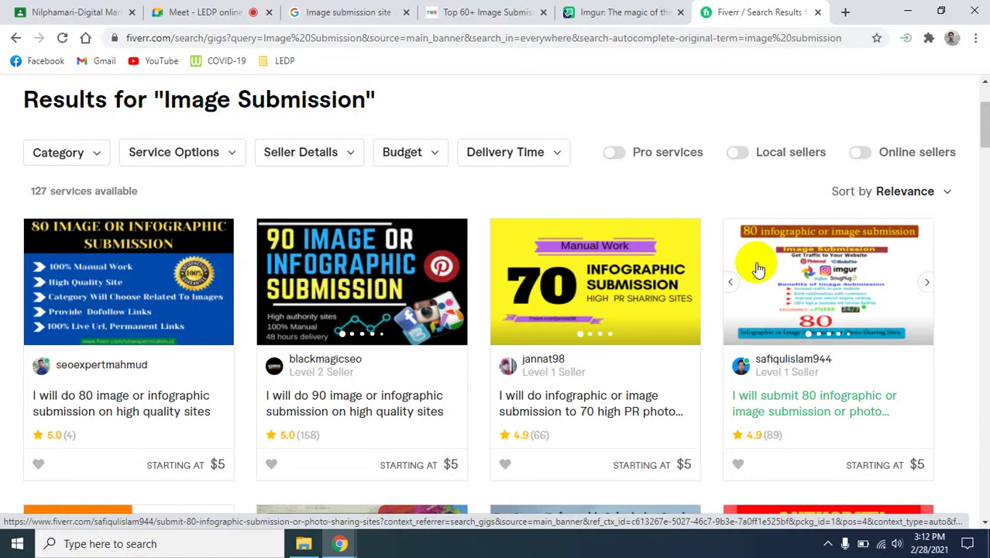
Inspect the detailed file properties of Computer-in-Bangladesh.jpg on the desktop, including its tags, comments and dimensions, and close them.
left_click(906, 11)
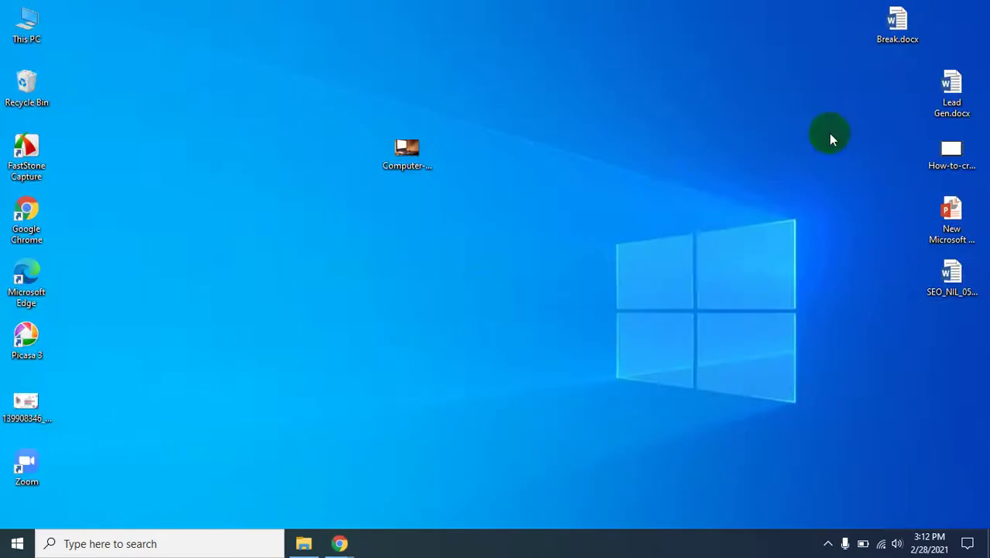
left_click(400, 149)
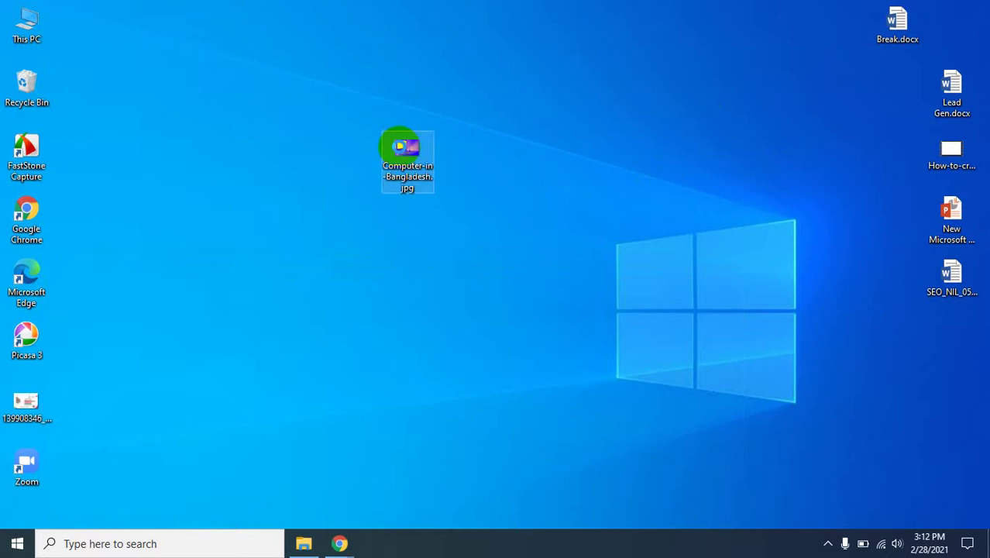
right_click(399, 147)
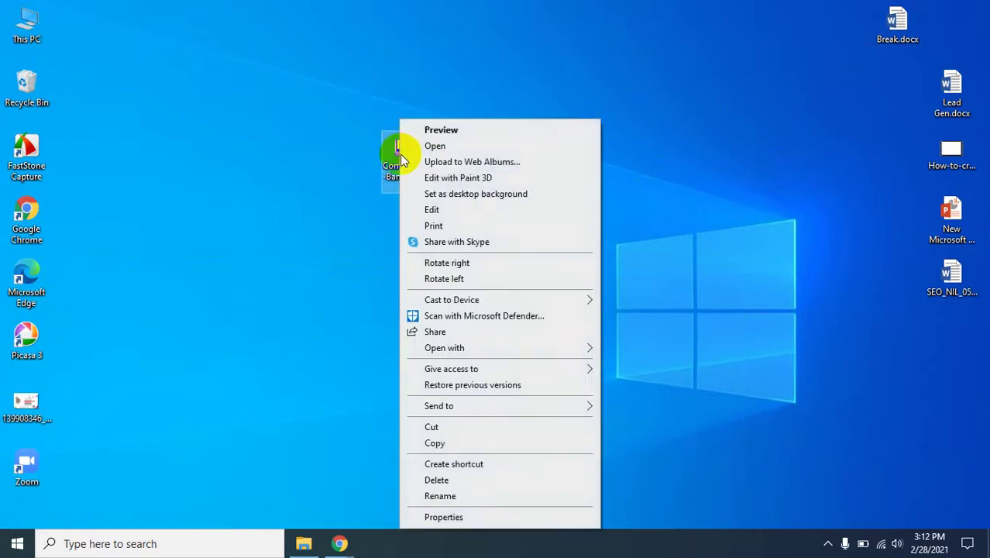
left_click(449, 515)
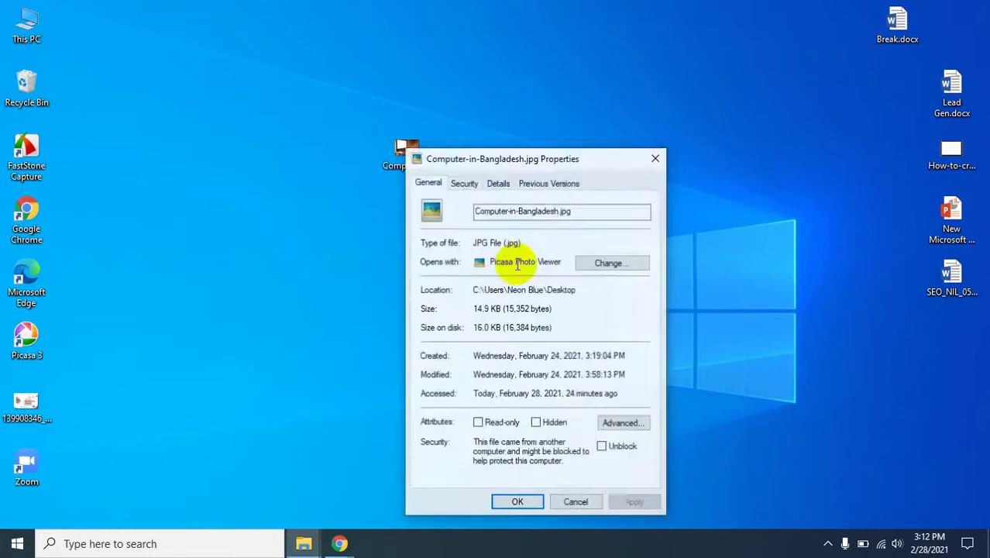
left_click(507, 191)
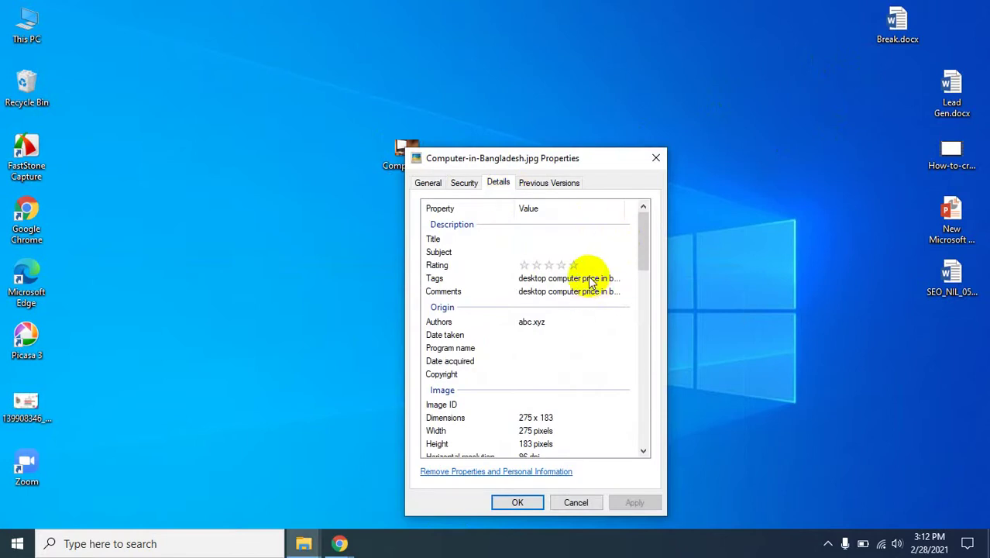
scroll(581, 395, "down", 5)
scroll(580, 409, "down", 2)
scroll(582, 412, "up", 7)
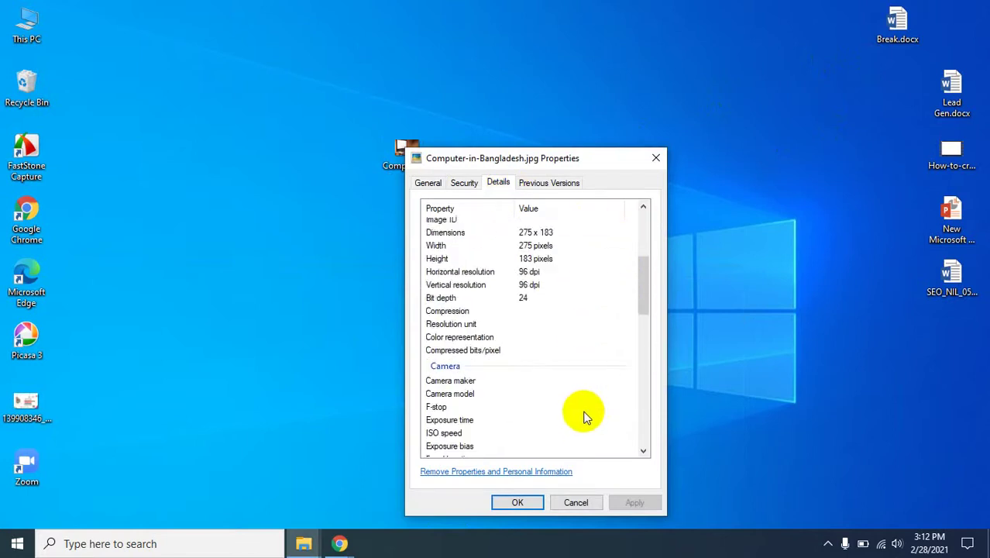
left_click(655, 158)
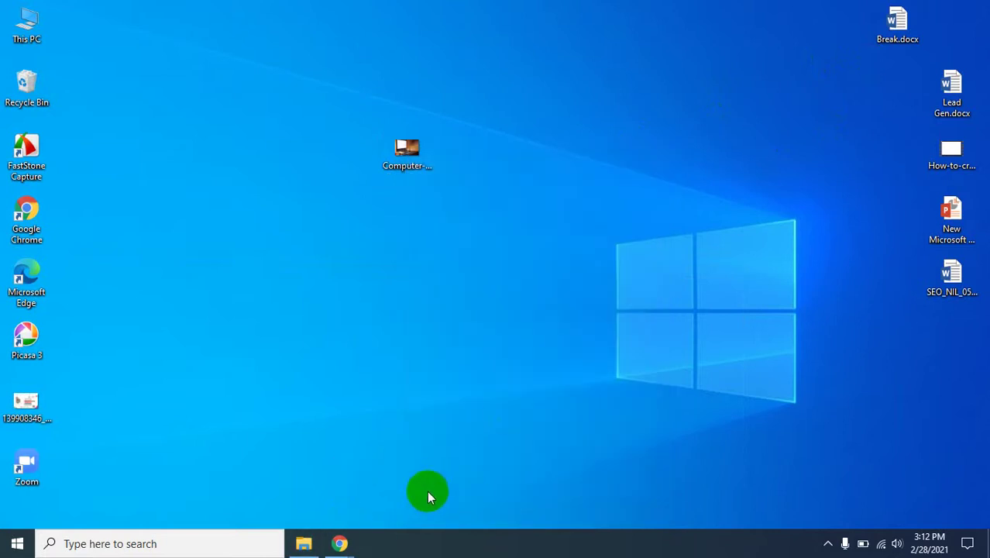
Switch back to Chrome and bring up the LEDP online class meeting.
left_click(339, 543)
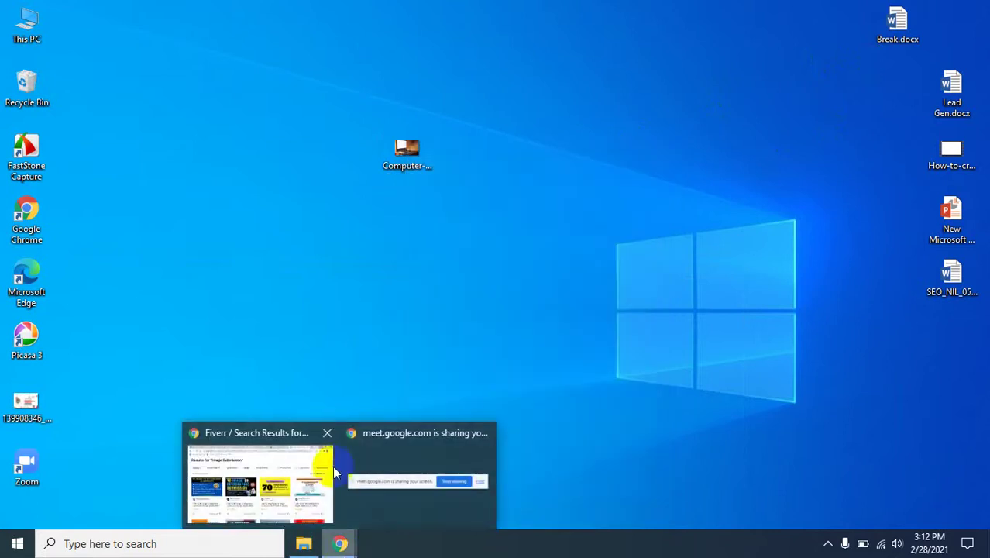
left_click(221, 463)
left_click(248, 14)
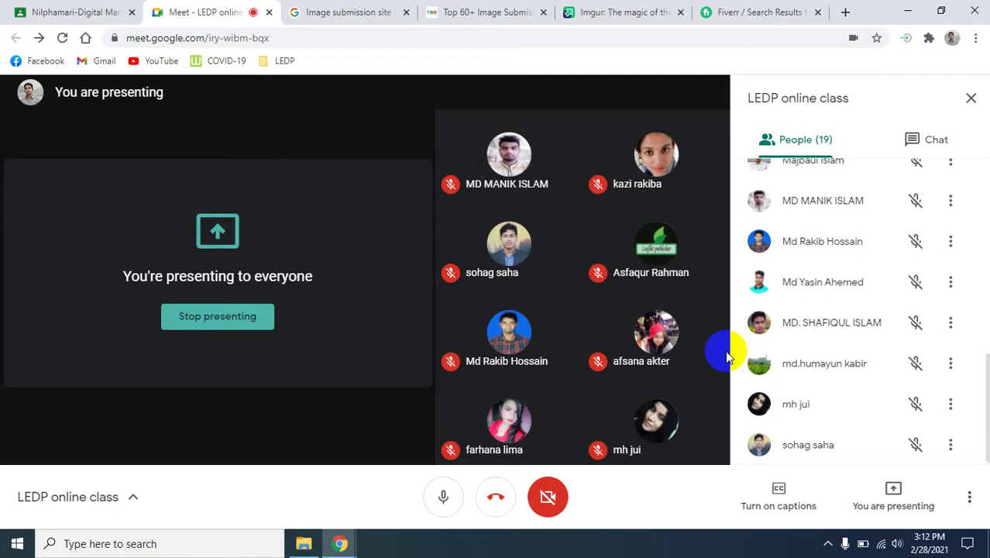
Review the image submission site tables on The Web Hospitality page, down to the More Useful Image Submission Sites List.
left_click(482, 11)
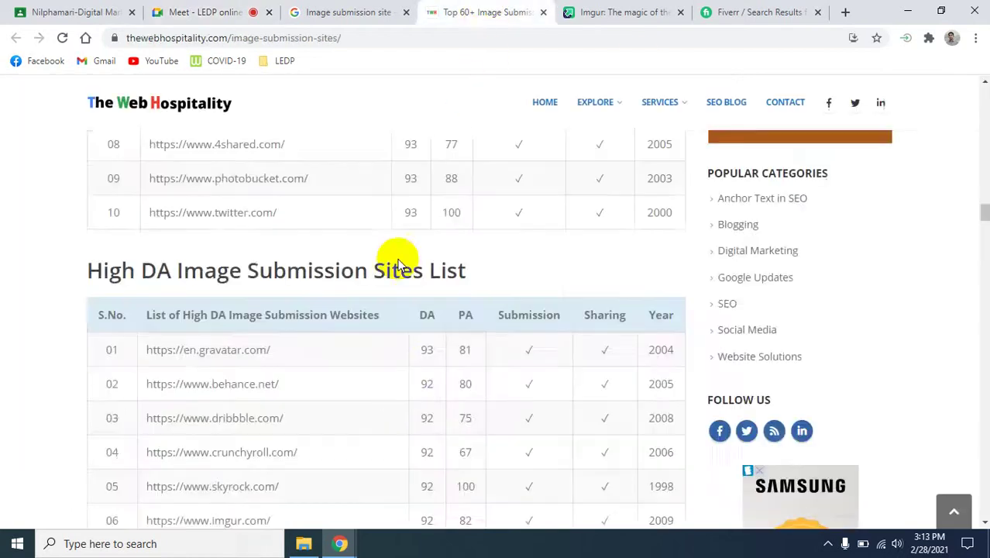
scroll(402, 397, "down", 20)
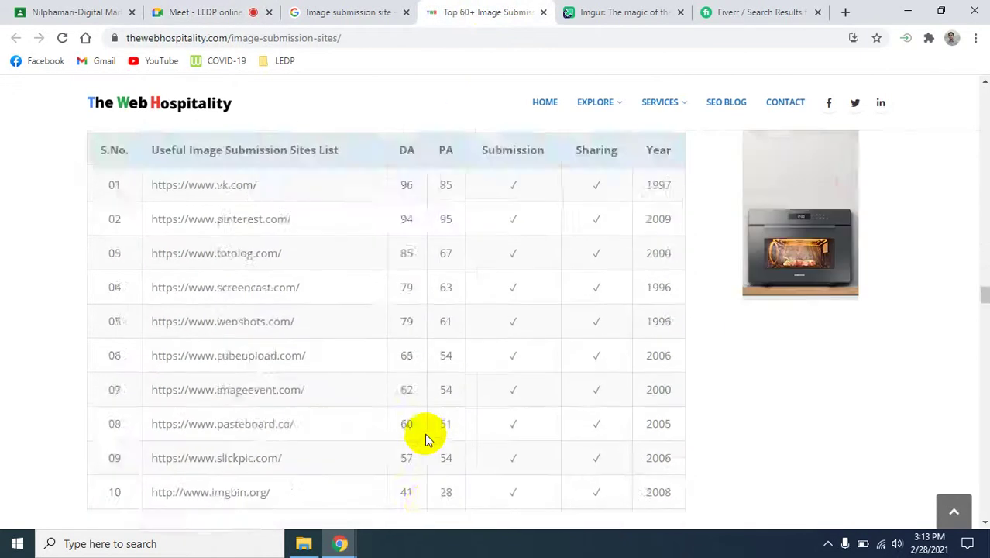
scroll(430, 436, "up", 20)
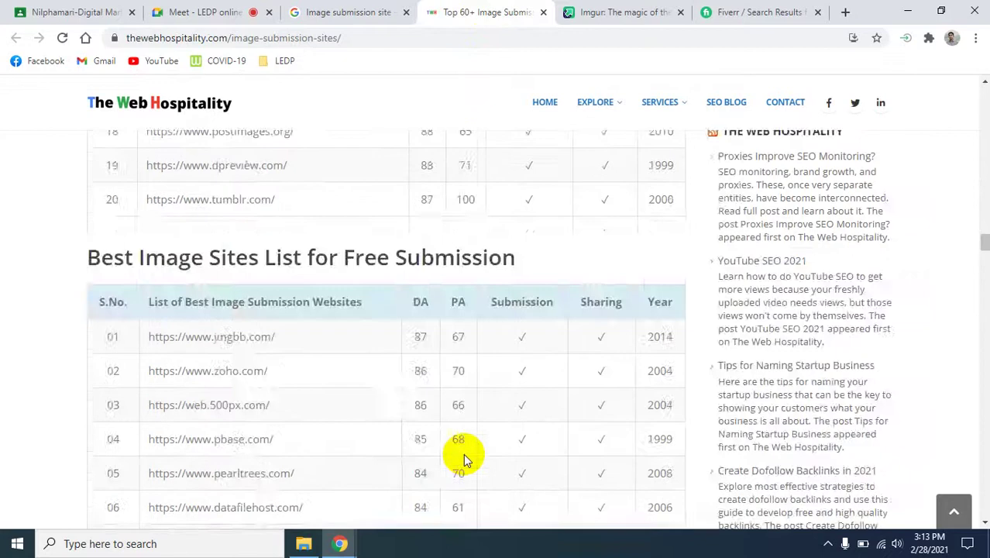
scroll(462, 455, "down", 4)
scroll(464, 457, "down", 10)
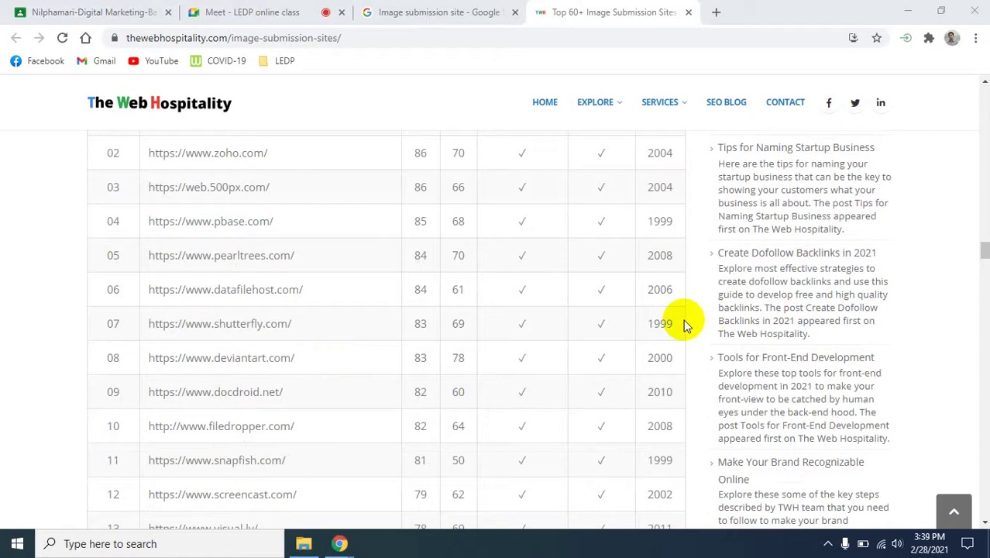
scroll(513, 332, "down", 12)
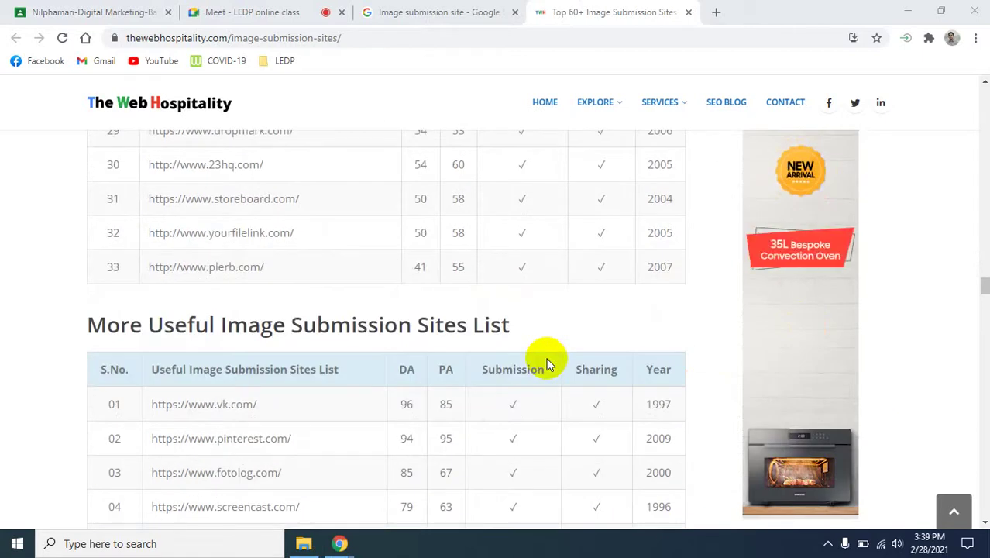
scroll(549, 363, "down", 1)
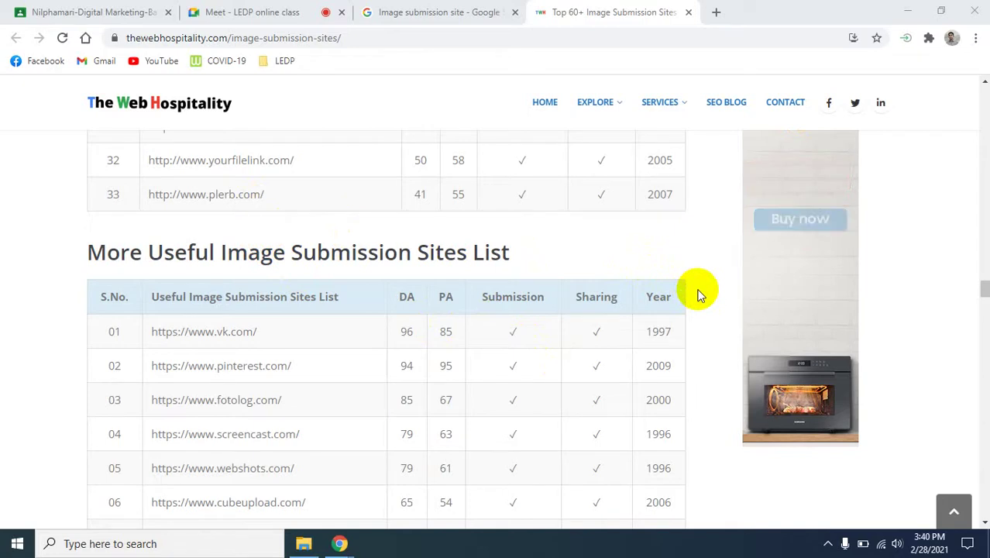
Open fiverr.com in a new browser tab.
left_click(602, 6)
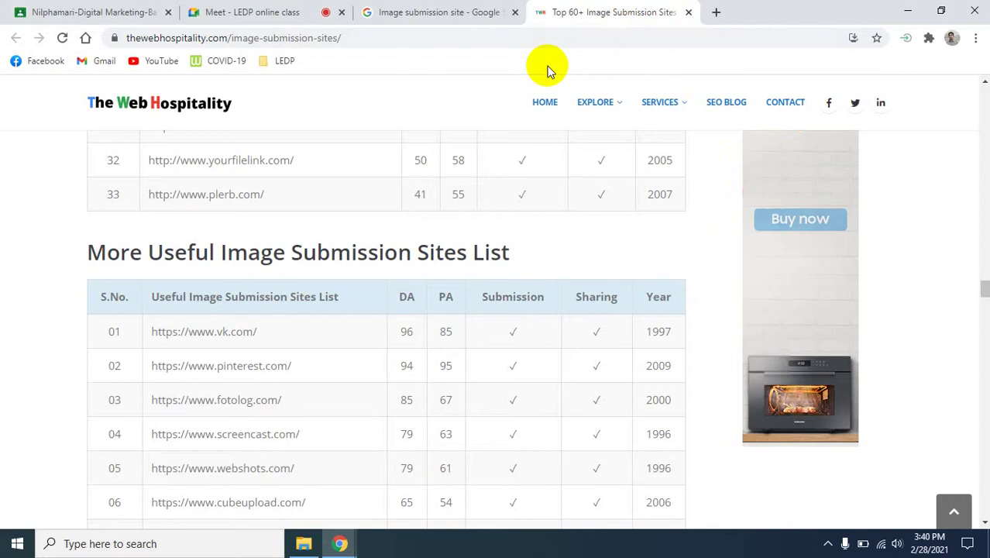
left_click(714, 12)
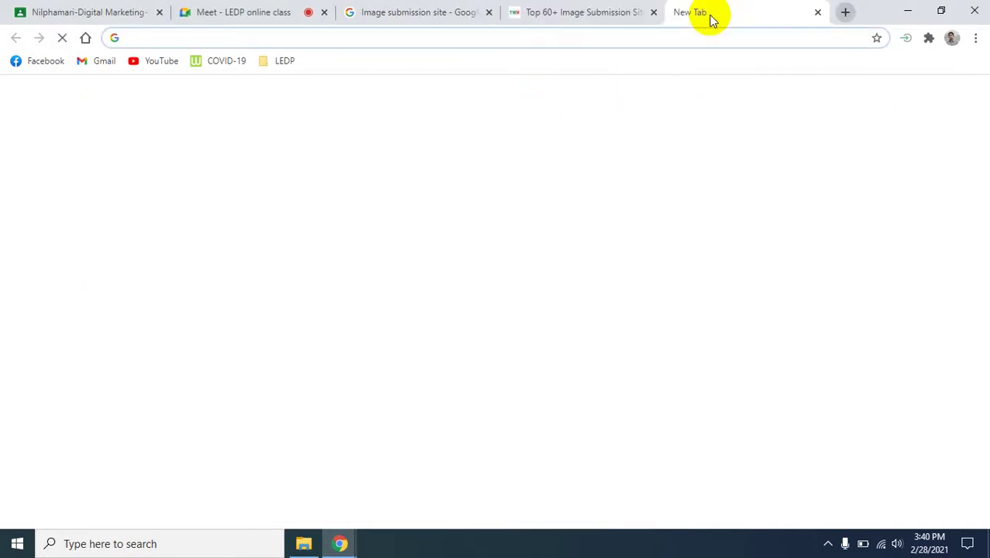
type("f")
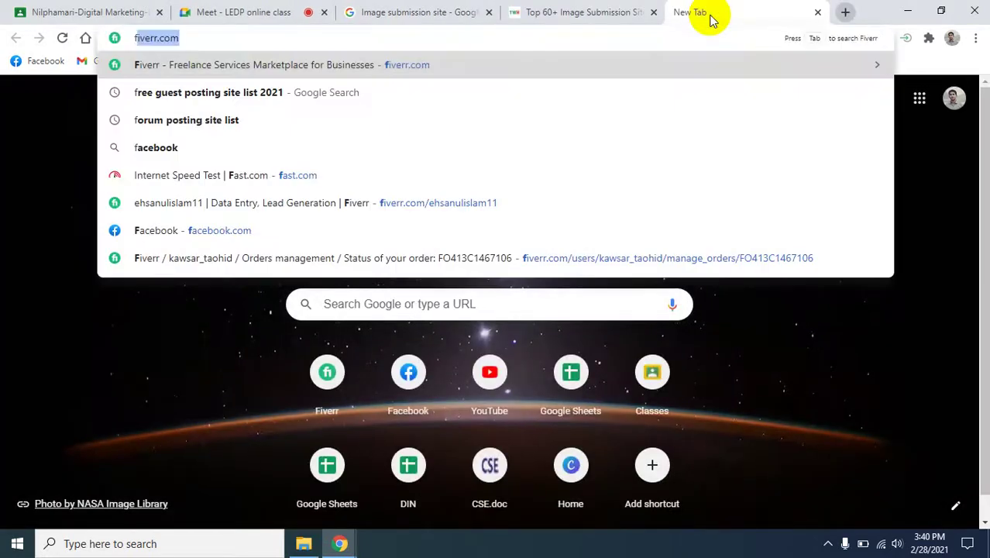
type("iverr.com")
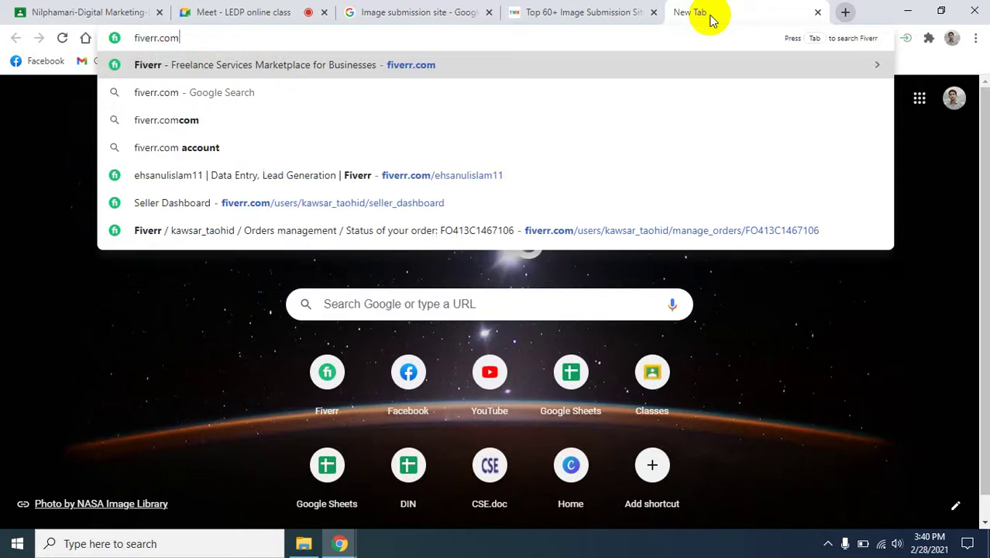
key("Return")
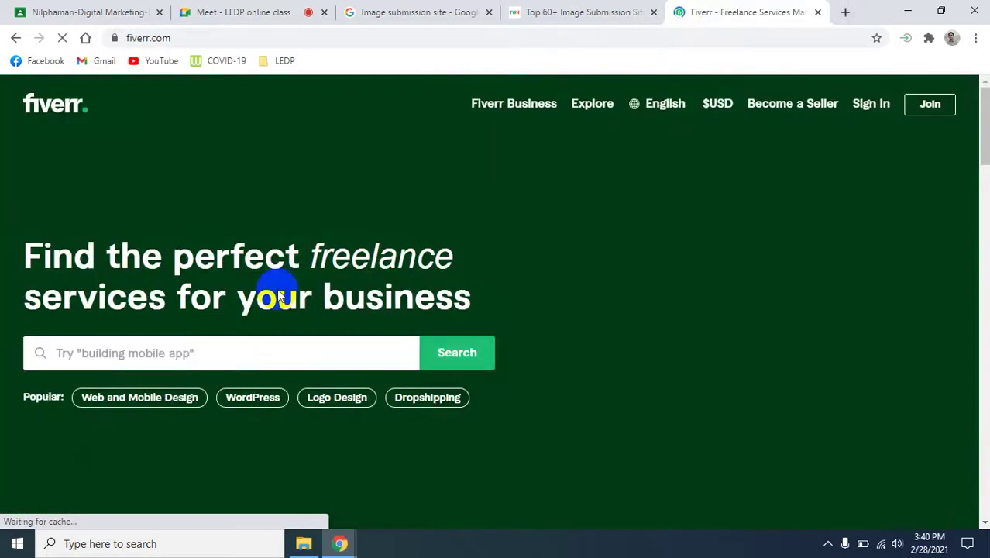
Search Fiverr's services for "video submission".
left_click(208, 349)
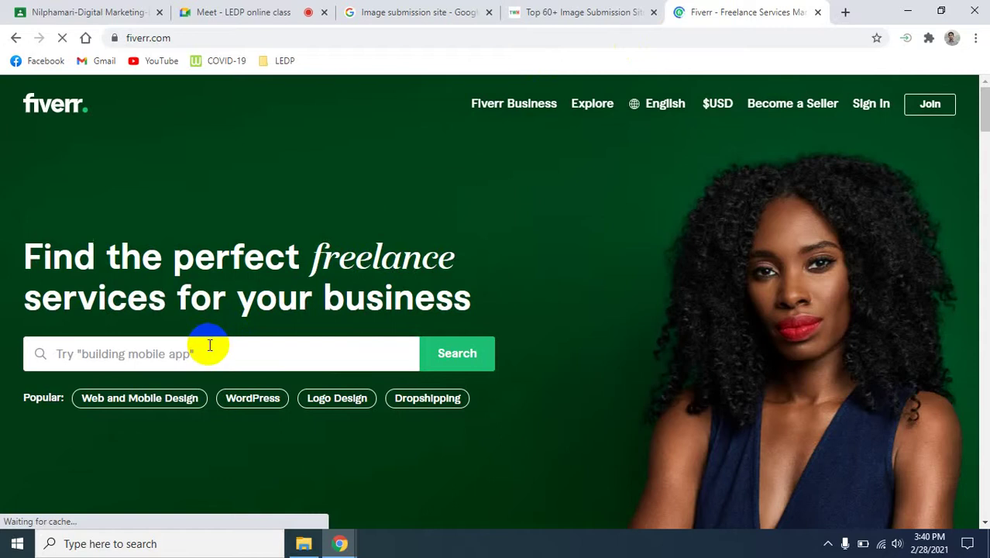
scroll(209, 345, "down", 5)
left_click(183, 103)
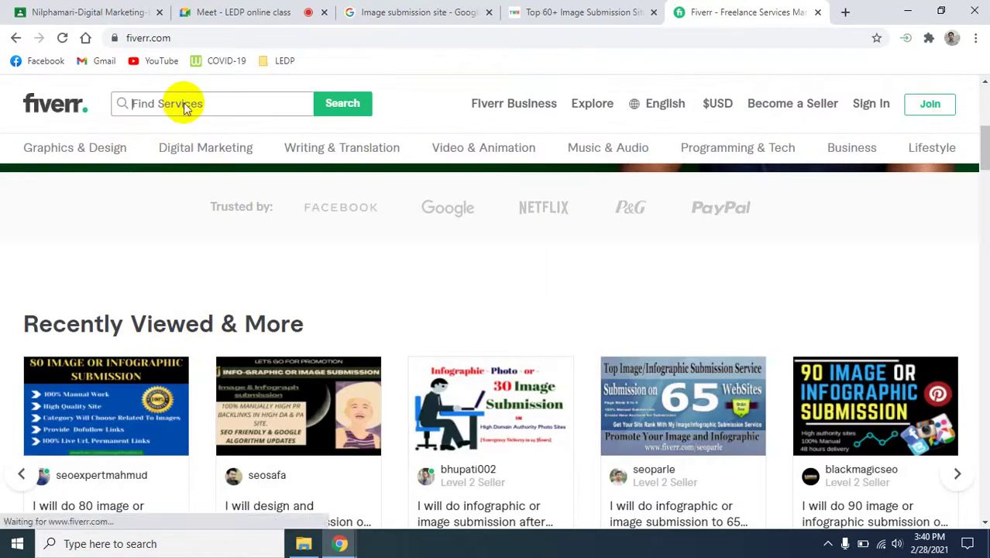
type("video subm")
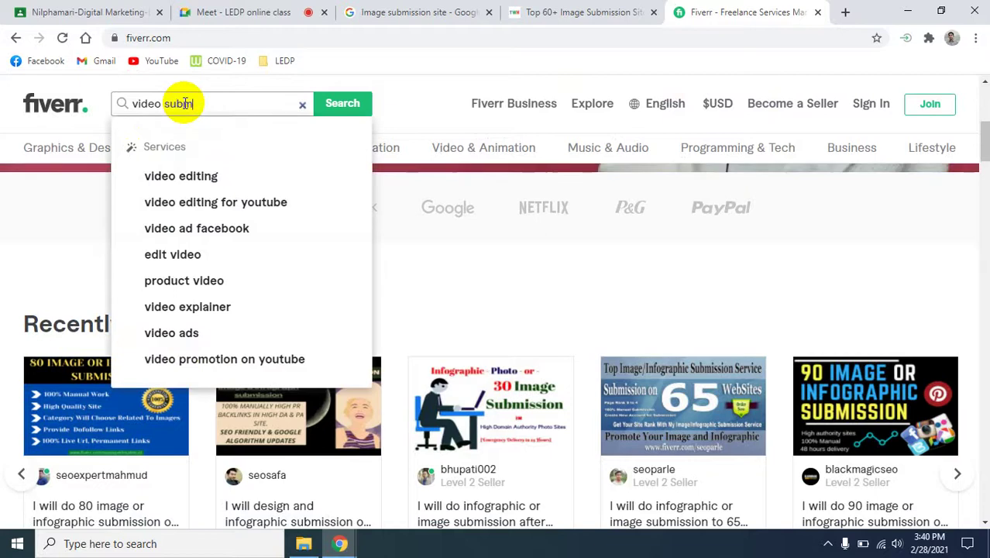
type("ission")
key("Return")
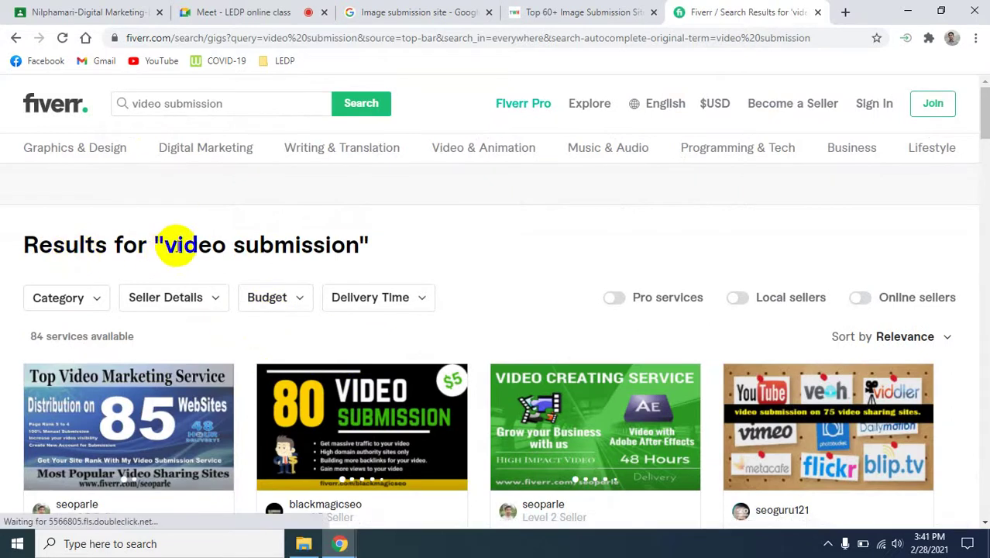
Browse the video submission gigs in the search results, examining their offers, ratings and starting prices.
scroll(464, 364, "down", 1)
scroll(473, 366, "down", 1)
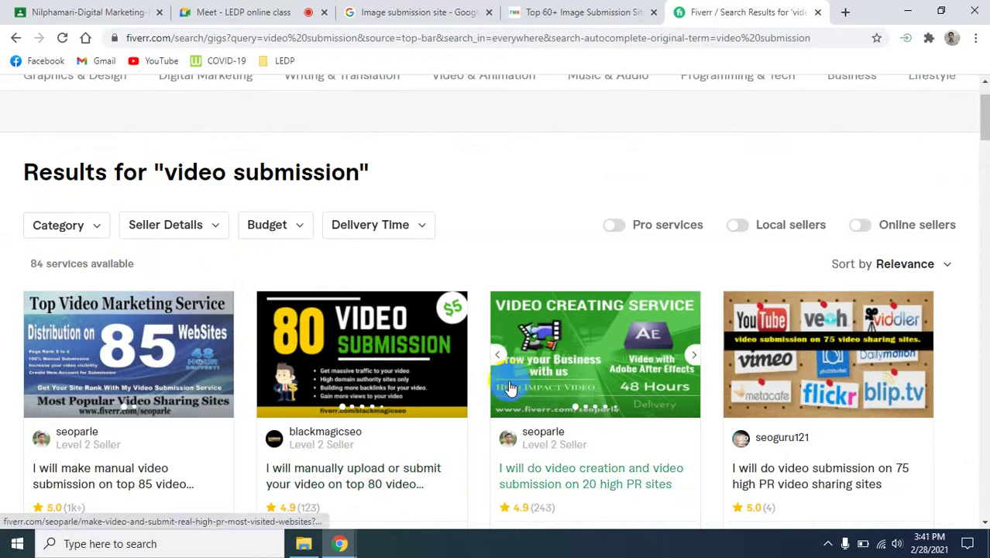
scroll(511, 383, "down", 1)
scroll(512, 410, "down", 3)
scroll(511, 410, "down", 15)
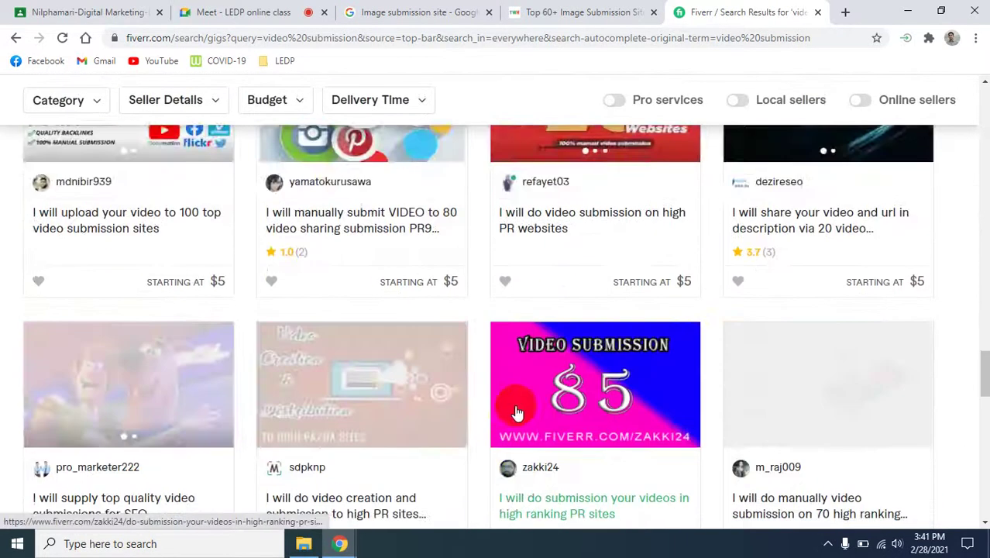
scroll(515, 407, "down", 15)
scroll(514, 411, "up", 15)
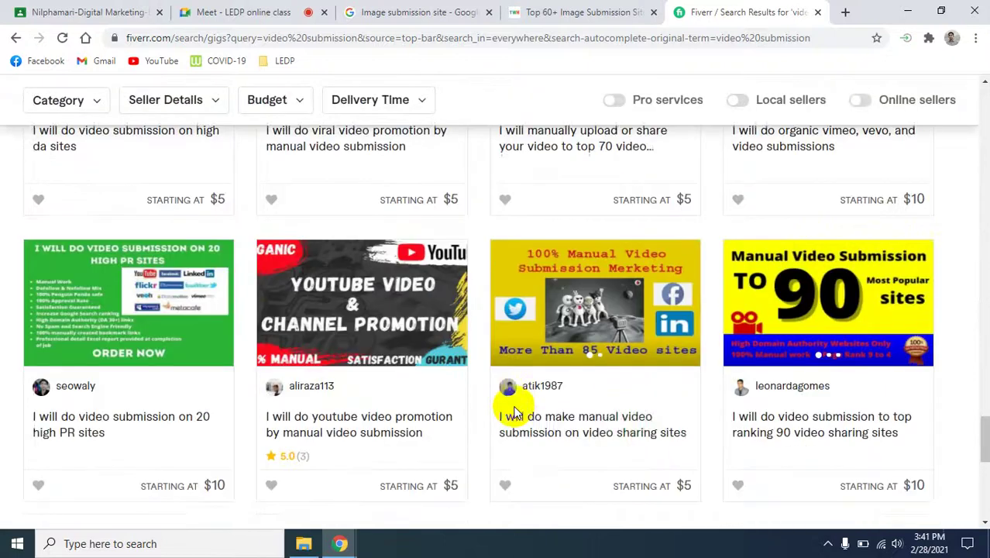
scroll(514, 410, "up", 10)
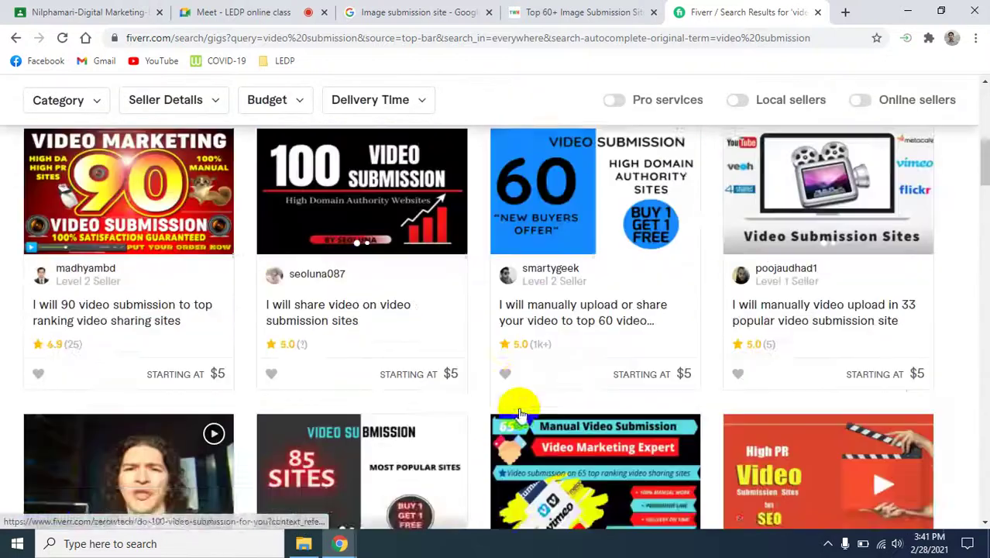
scroll(519, 414, "down", 3)
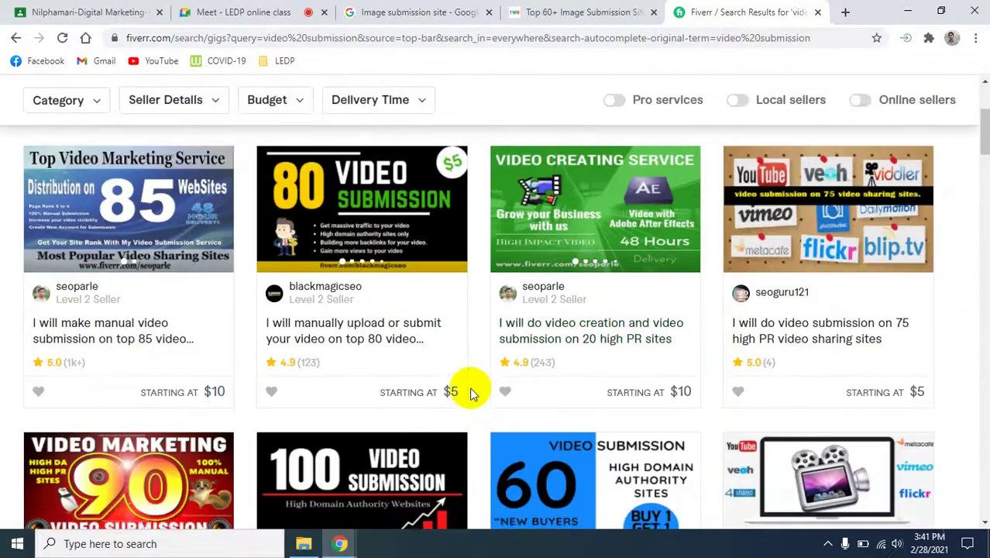
scroll(466, 389, "down", 1)
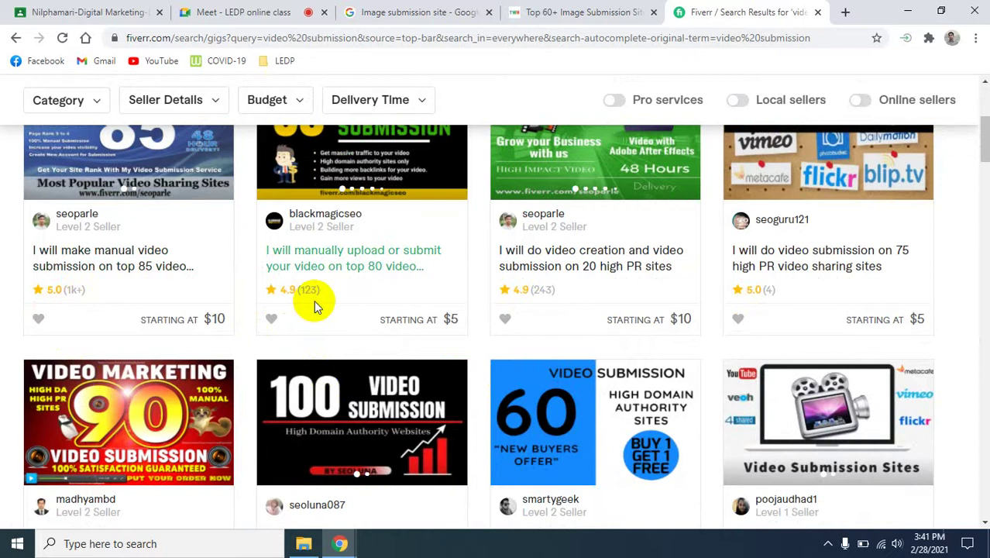
Open seoparle's manual video submission gig for the top 85 video sharing sites in a new tab and review its description and package.
right_click(116, 263)
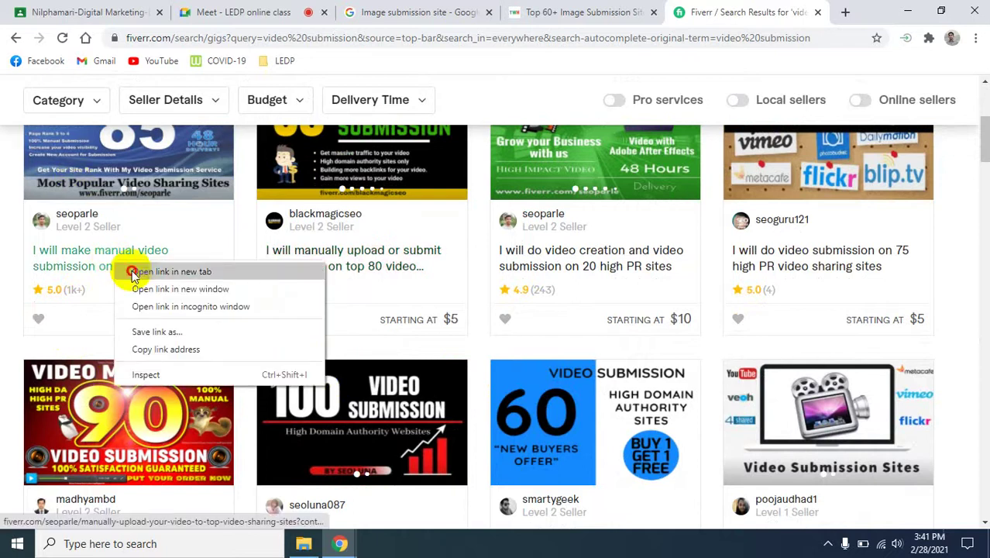
left_click(172, 272)
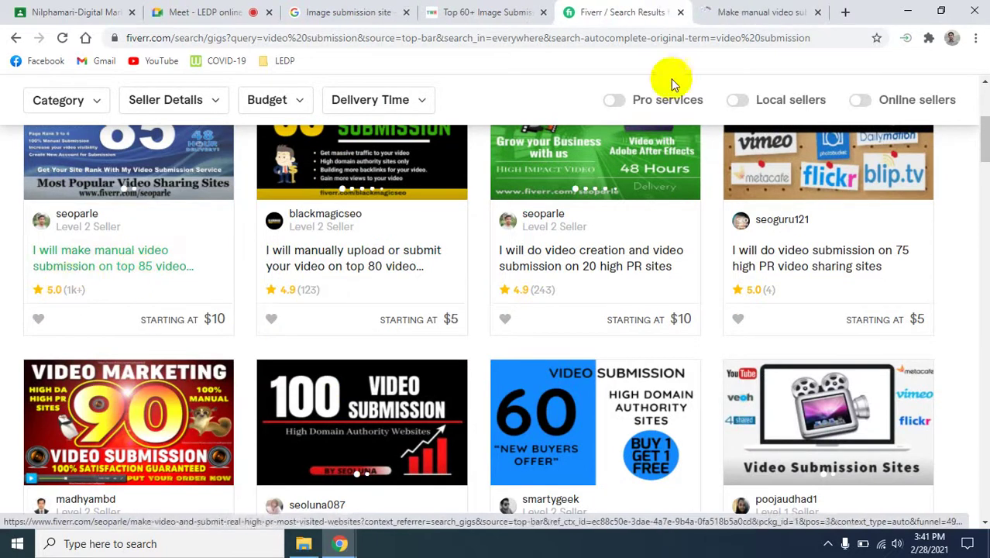
left_click(755, 11)
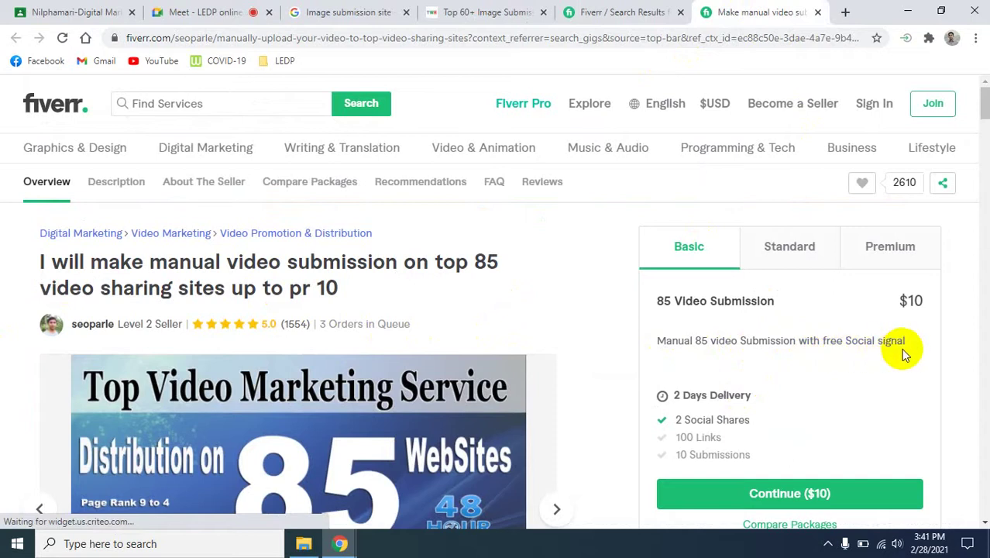
scroll(547, 393, "down", 6)
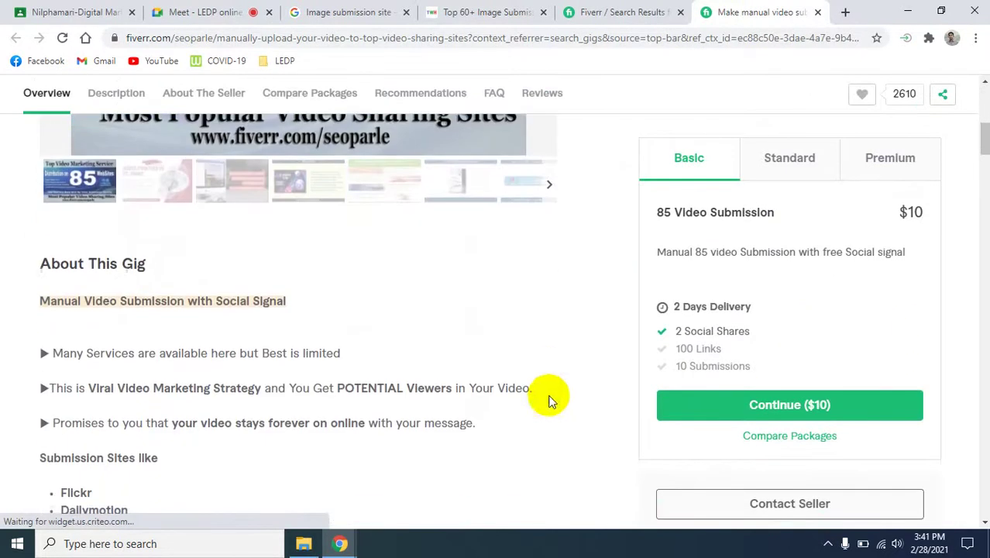
scroll(736, 359, "up", 6)
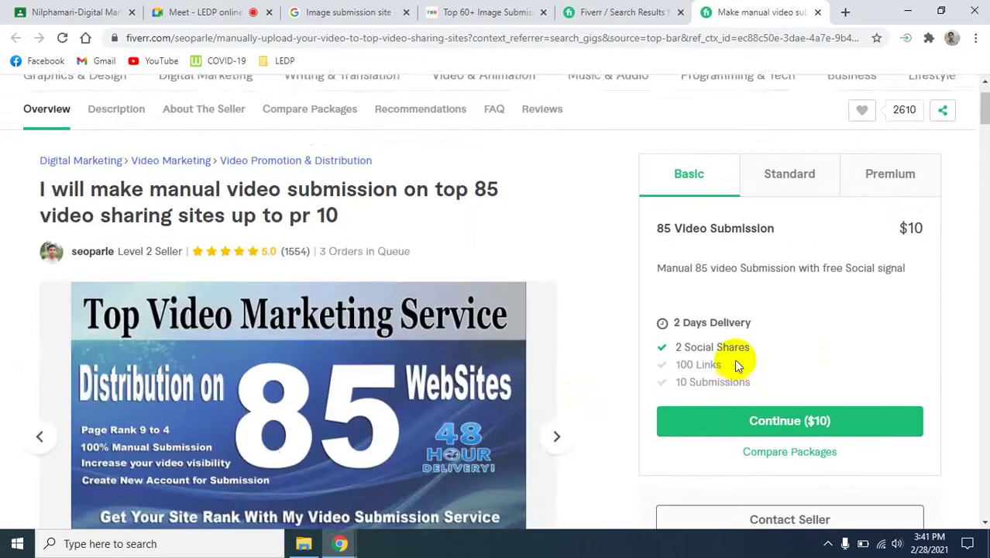
Open blackmagicseo's gig for manual video submission on the top 80 sites in a new tab and switch to it.
left_click(616, 12)
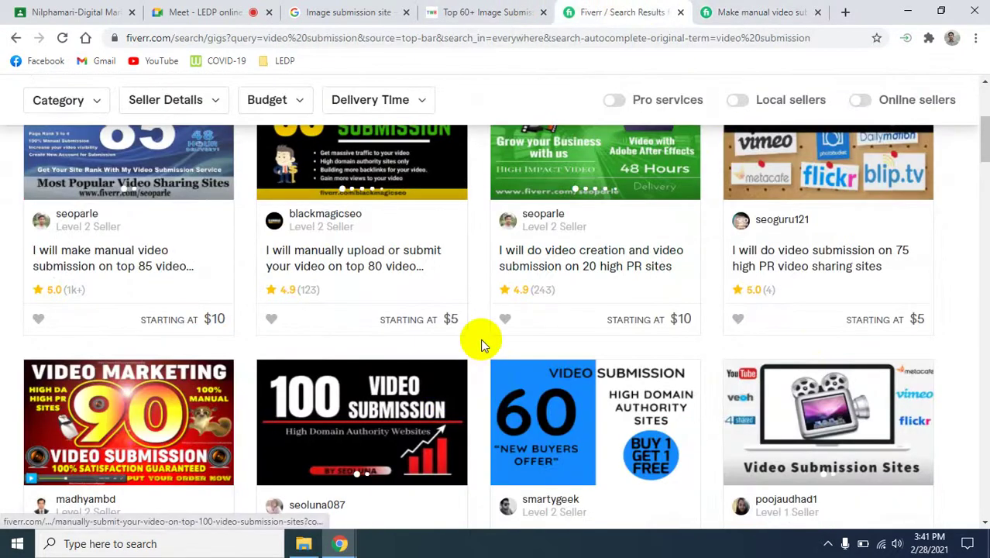
right_click(353, 265)
left_click(391, 271)
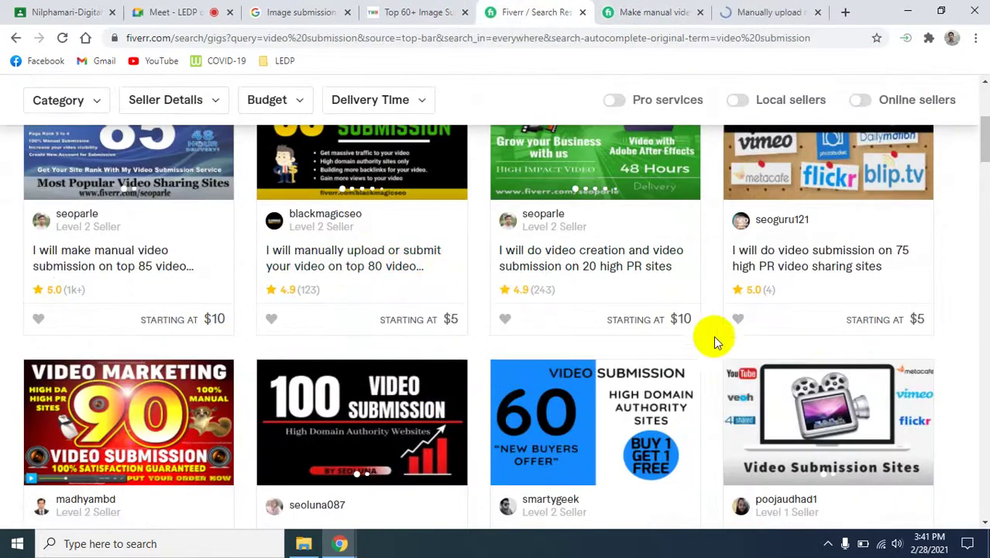
left_click(643, 13)
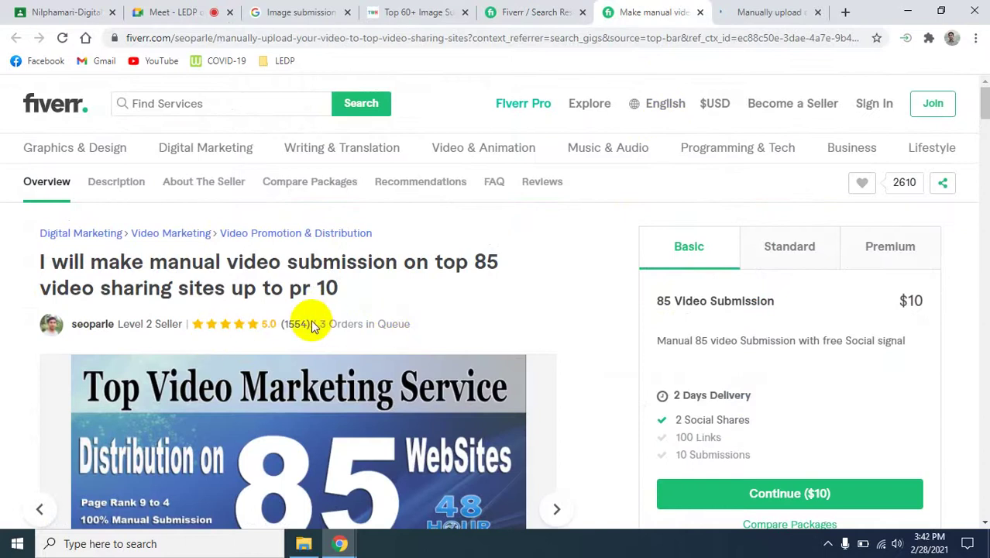
left_click(794, 15)
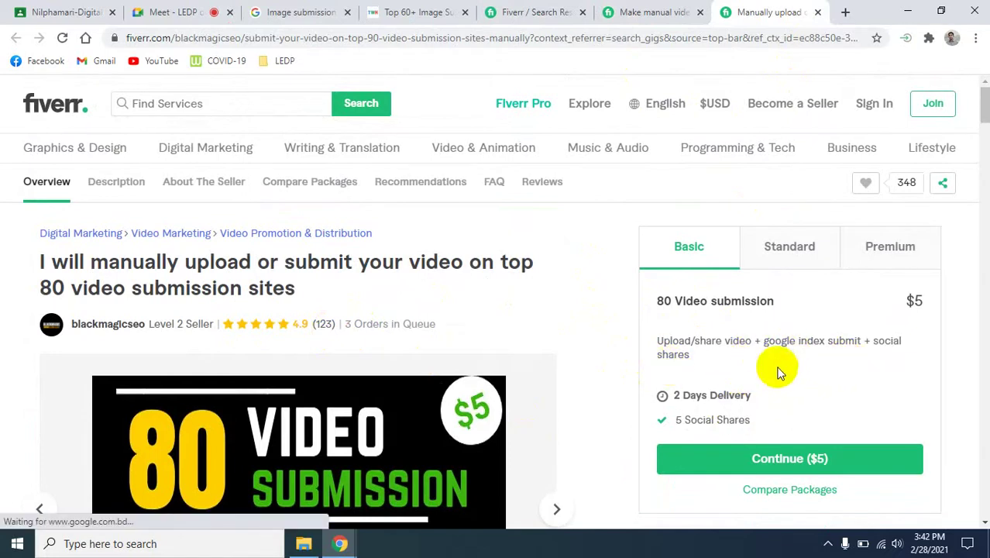
Review the description and Basic package of blackmagicseo's 80-site video submission gig.
scroll(596, 379, "down", 5)
scroll(597, 383, "down", 5)
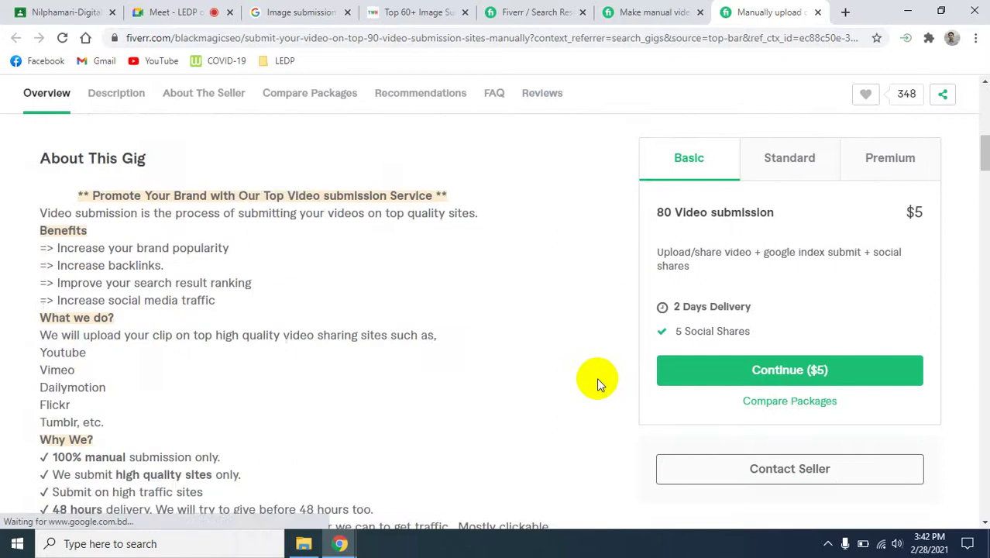
scroll(596, 381, "up", 10)
scroll(232, 348, "down", 10)
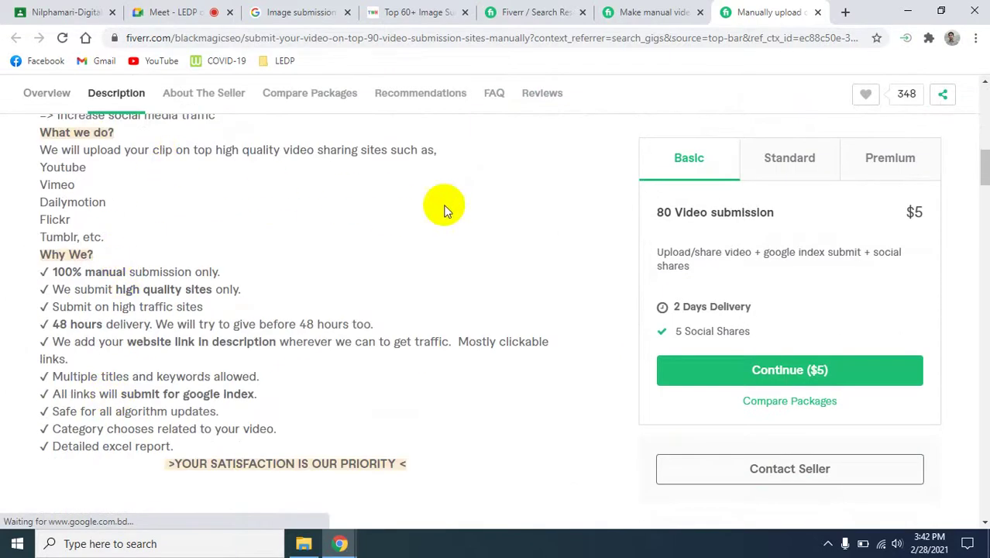
scroll(445, 209, "up", 1)
Return to the "video submission" search results and compare the ratings and starting prices of the first rows of gigs.
left_click(662, 12)
left_click(527, 12)
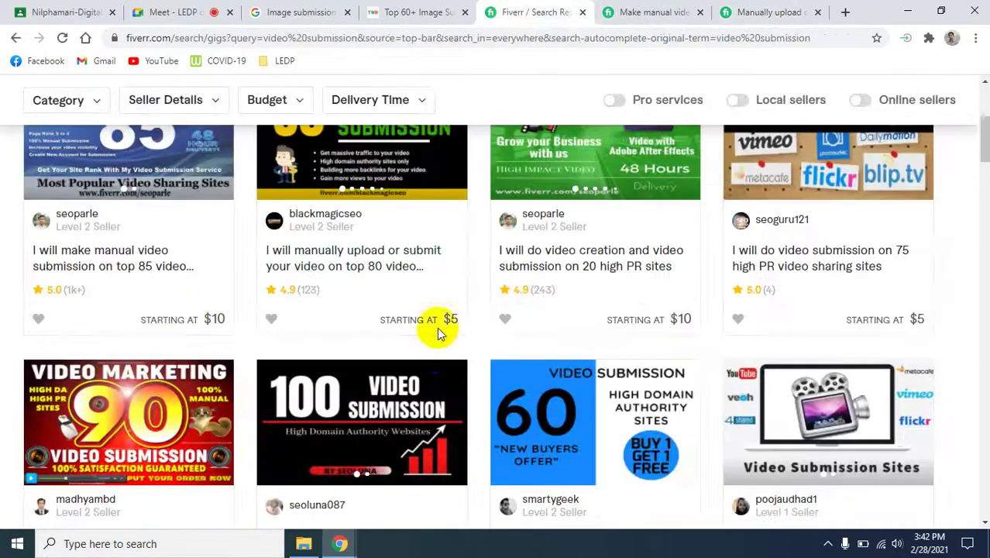
scroll(487, 390, "down", 5)
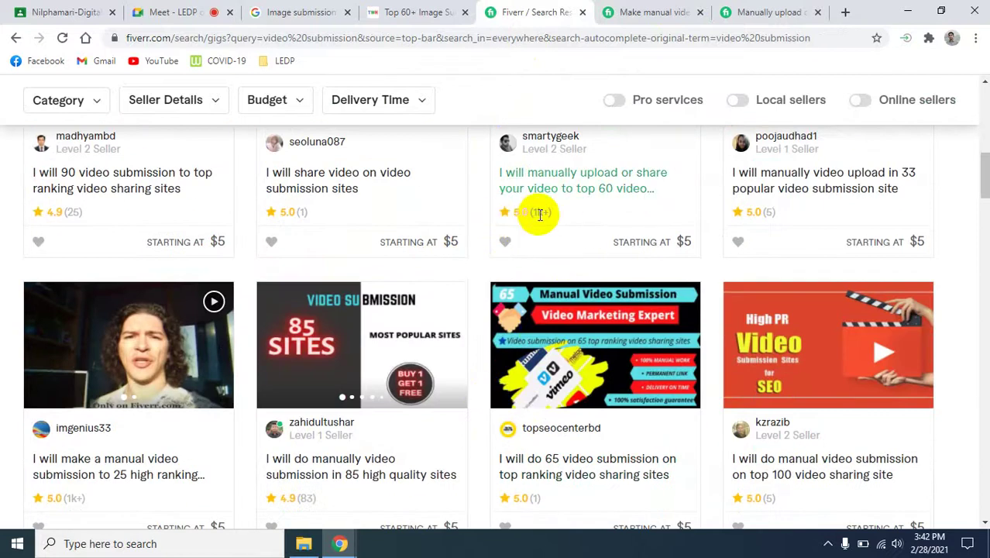
scroll(474, 332, "up", 5)
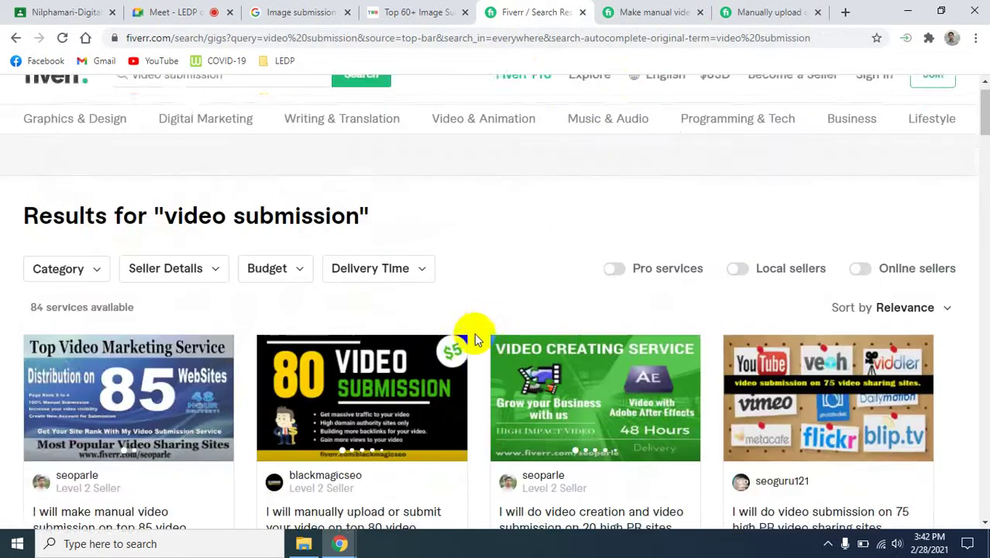
scroll(474, 332, "down", 3)
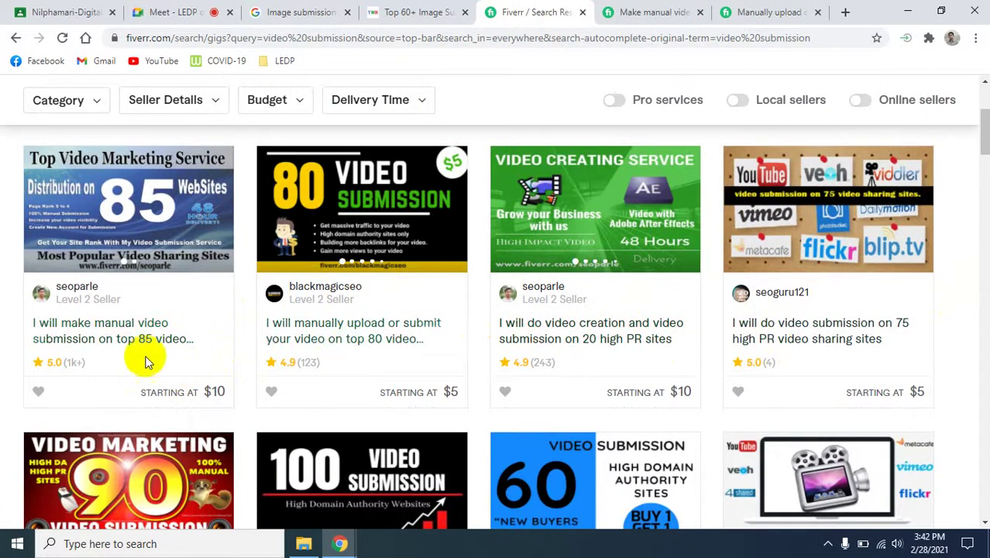
scroll(674, 261, "down", 5)
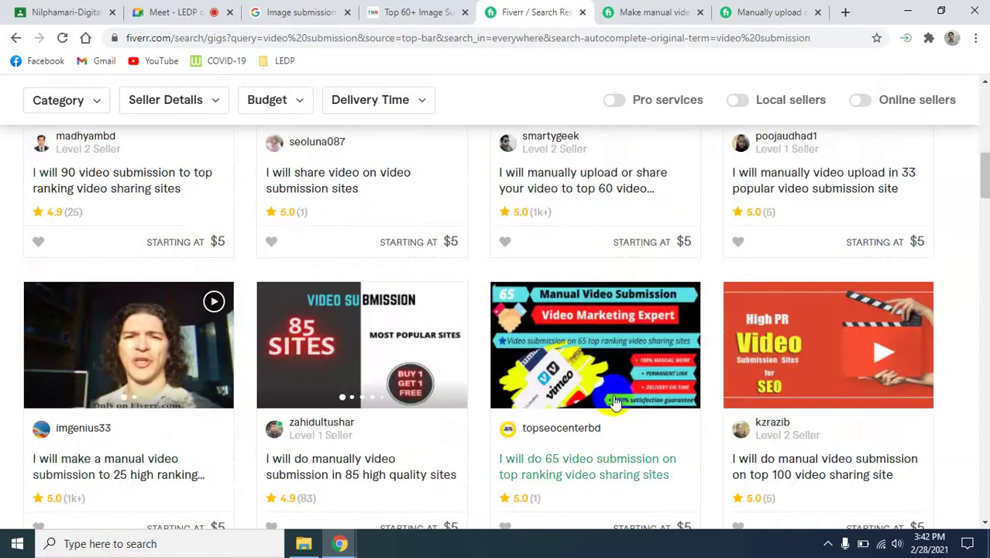
Open smartygeek's gig for manual video upload to the top 60 sites in a new tab and view its overview.
right_click(570, 194)
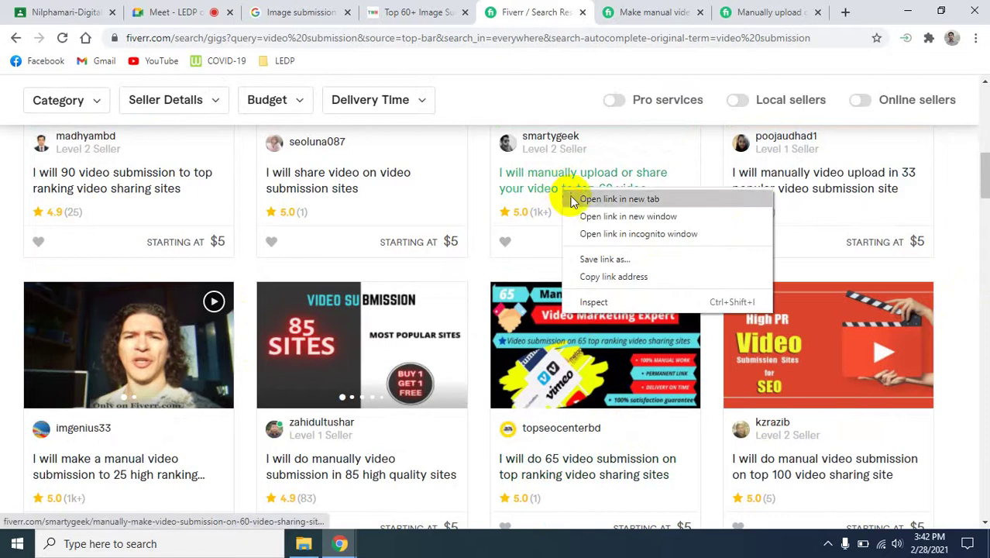
left_click(616, 199)
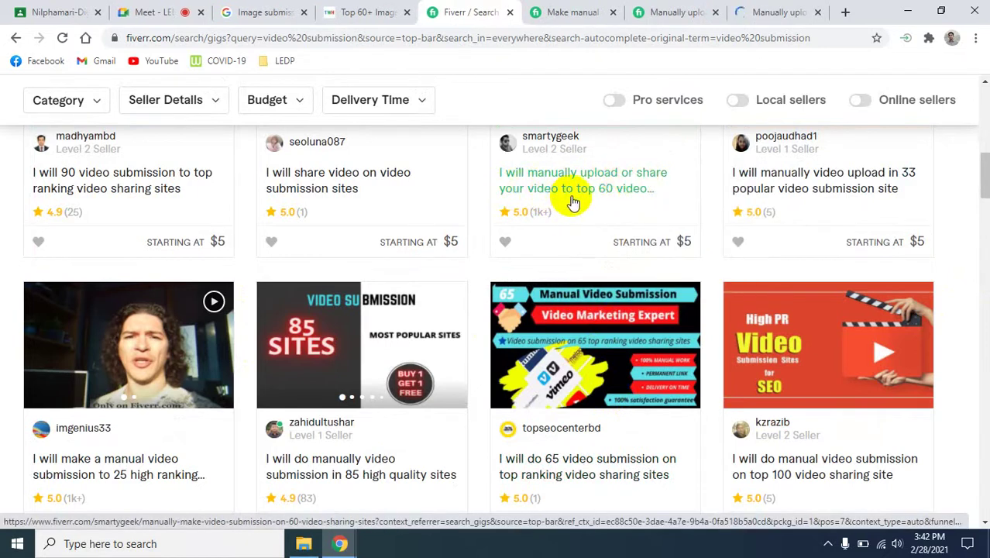
left_click(782, 12)
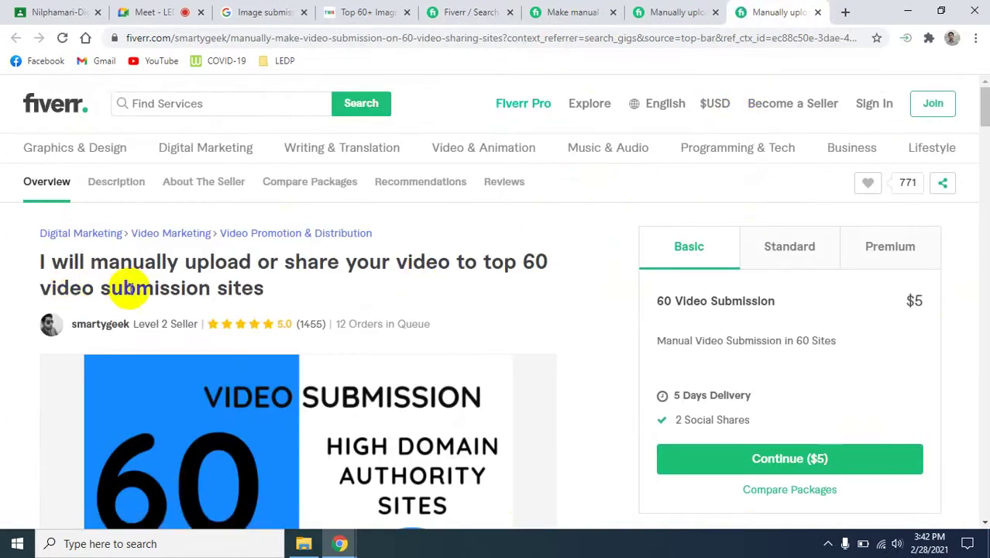
scroll(511, 348, "down", 1)
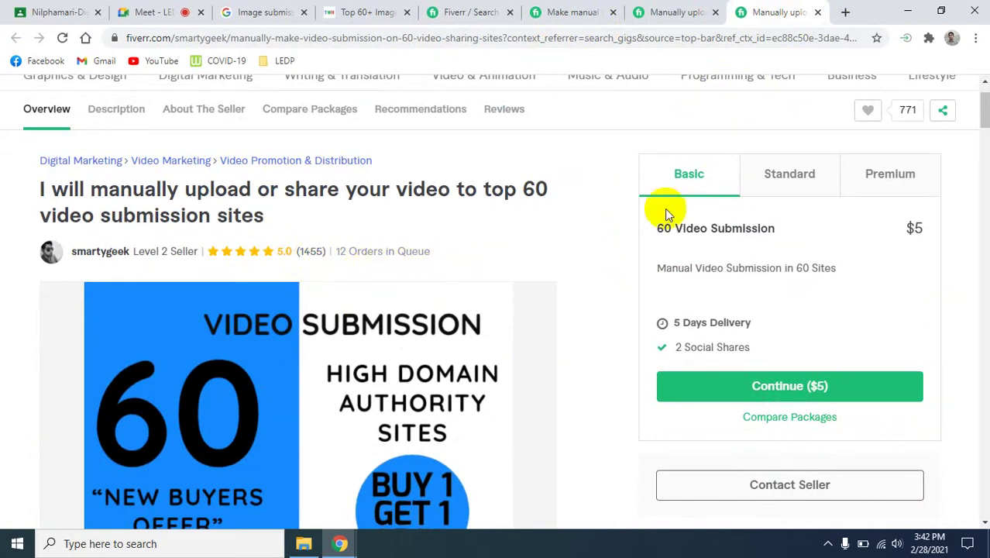
Go back to the search results and browse further down through the video submission gigs, examining their offers, ratings and prices.
left_click(638, 10)
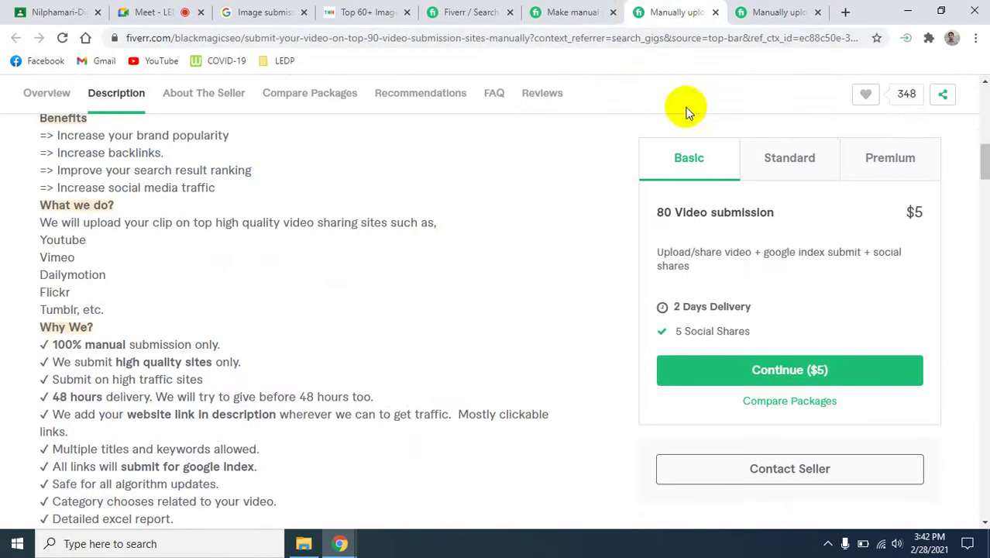
left_click(552, 6)
left_click(470, 11)
scroll(486, 349, "down", 2)
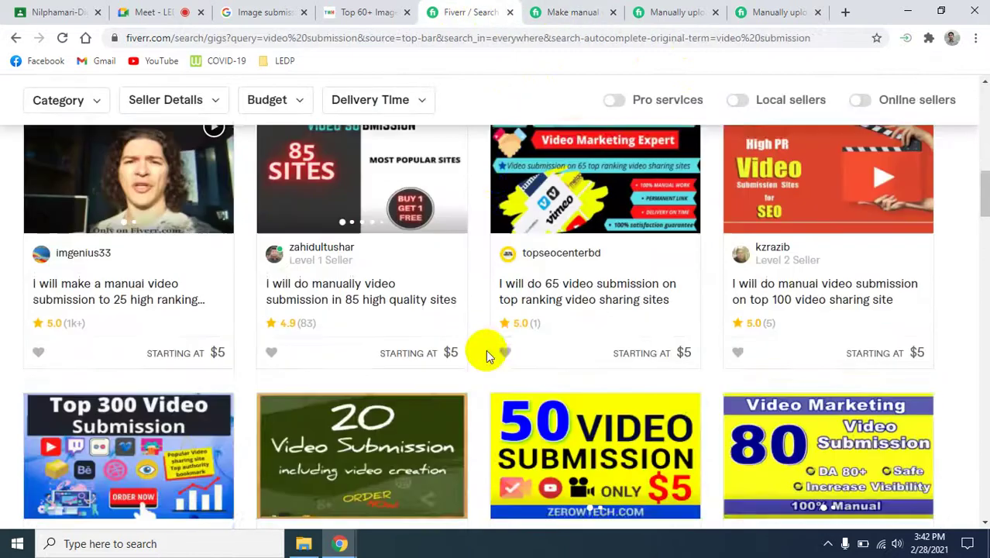
scroll(485, 351, "down", 3)
scroll(485, 350, "up", 4)
scroll(486, 355, "down", 1)
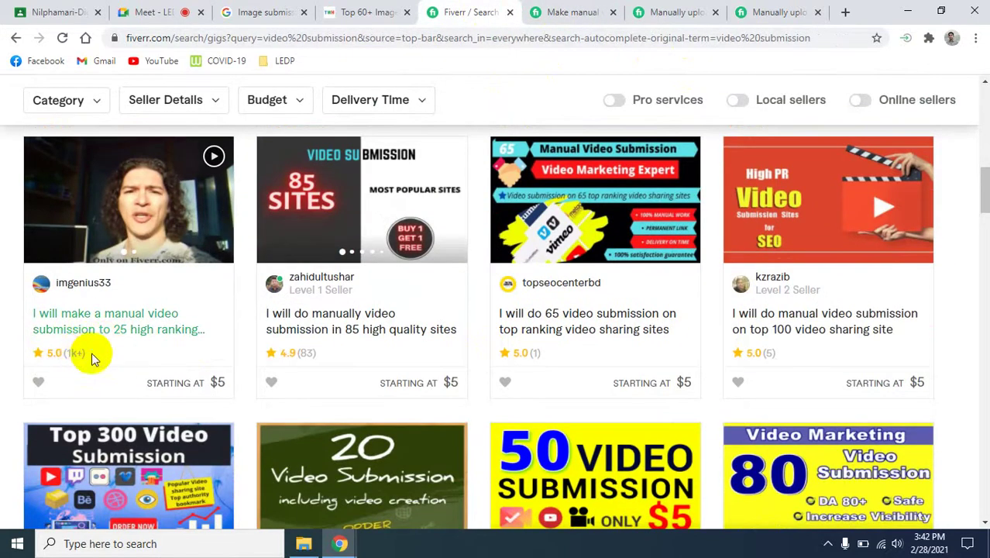
scroll(488, 395, "down", 5)
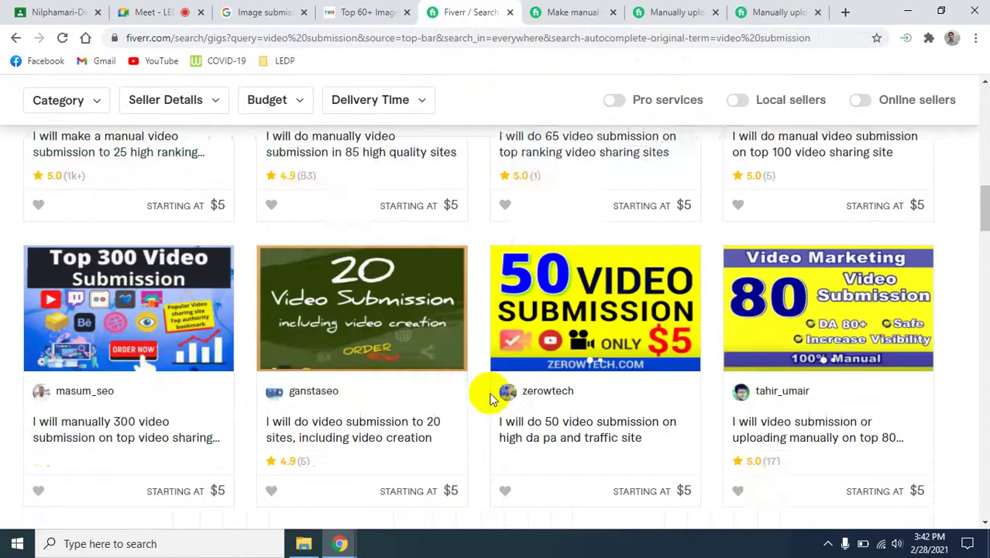
scroll(491, 401, "down", 2)
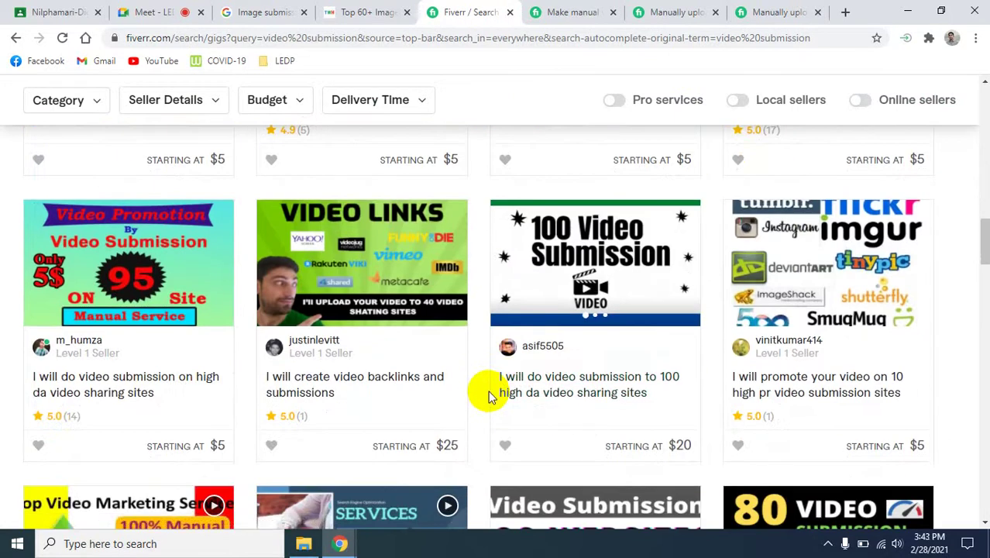
scroll(489, 396, "down", 2)
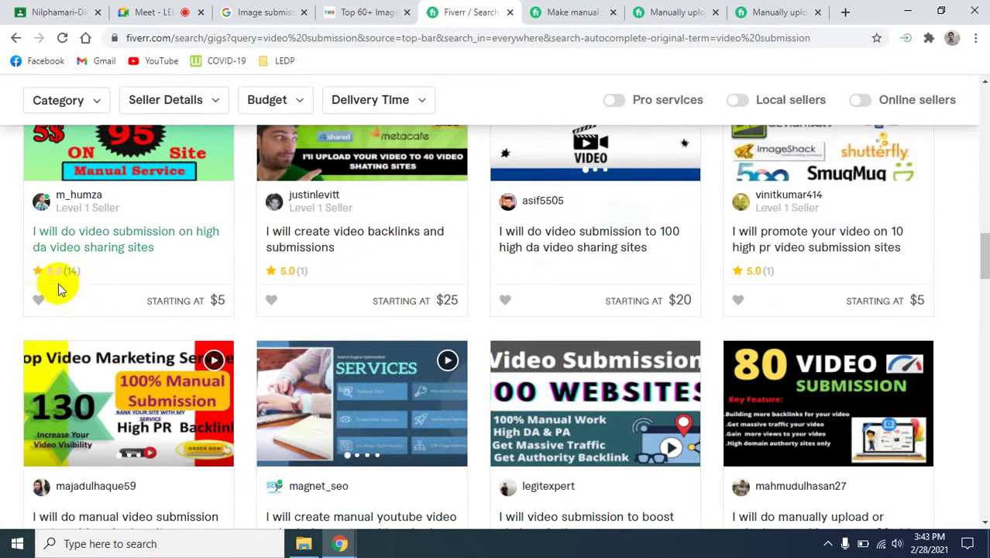
scroll(329, 329, "down", 2)
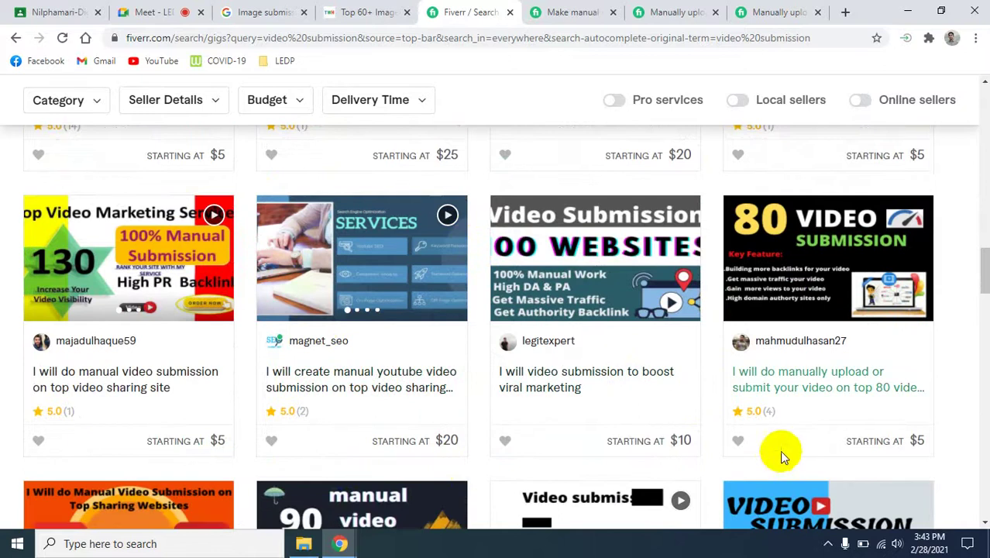
scroll(707, 426, "down", 5)
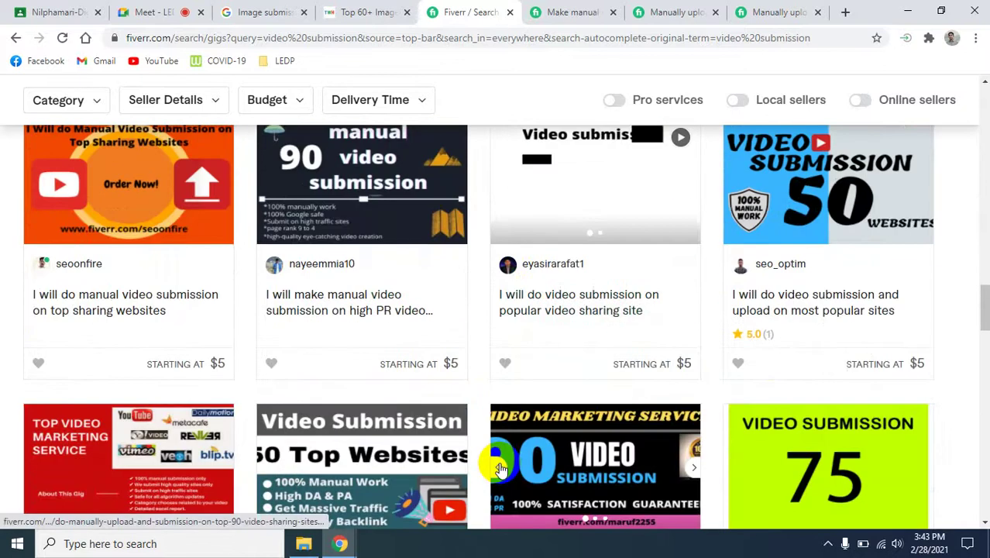
scroll(499, 468, "up", 15)
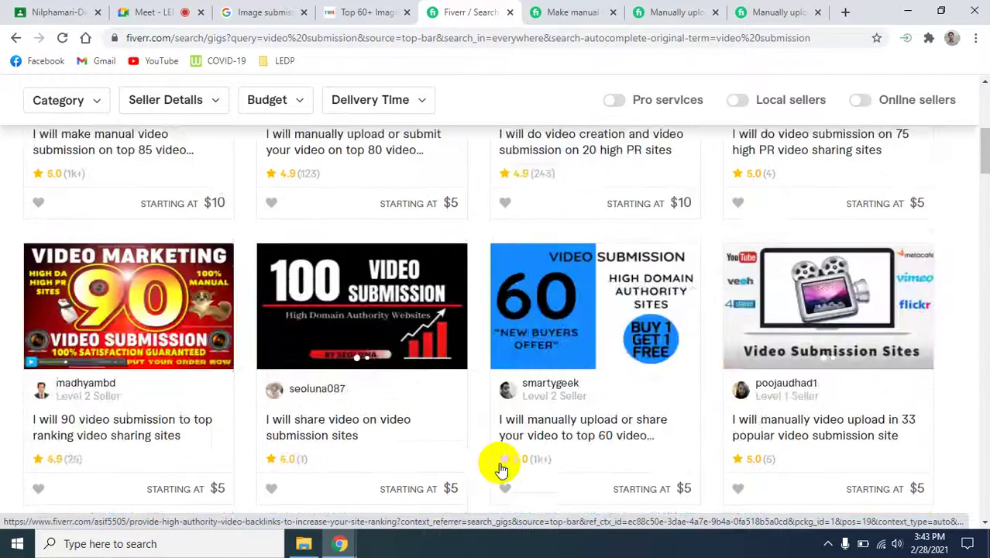
Switch to smartygeek's 60-site gig and read through its description, including the reporting, link types and turnaround.
left_click(801, 12)
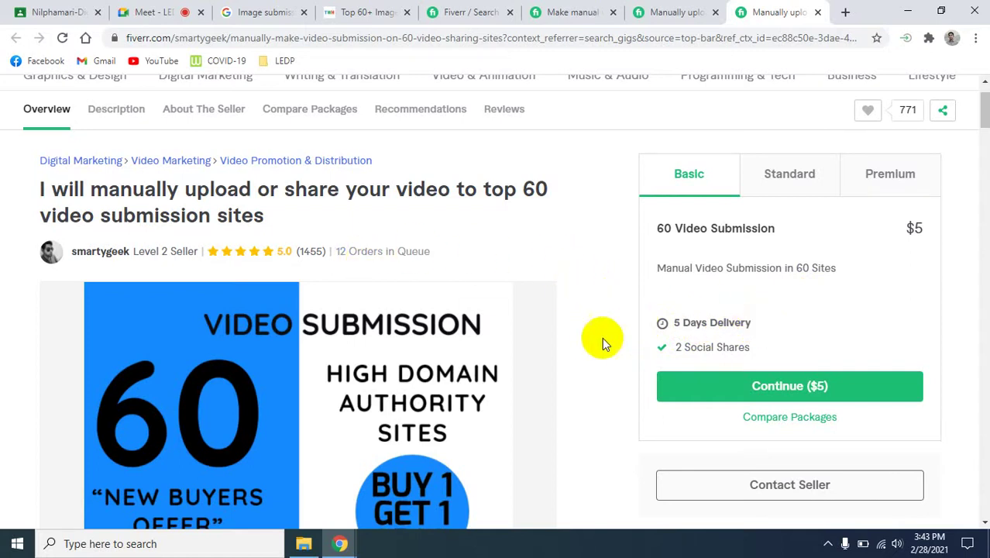
scroll(601, 338, "down", 6)
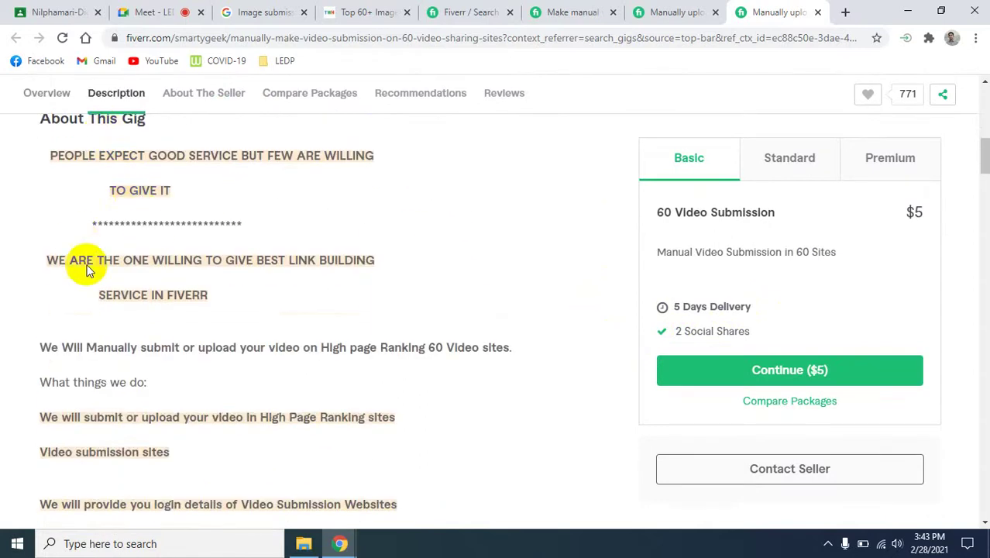
scroll(88, 268, "down", 4)
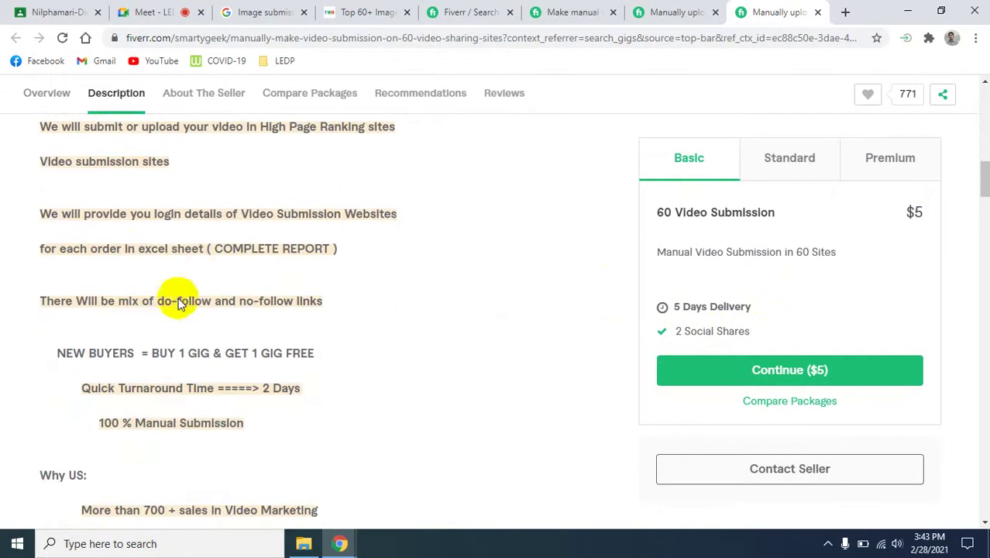
scroll(285, 325, "up", 3)
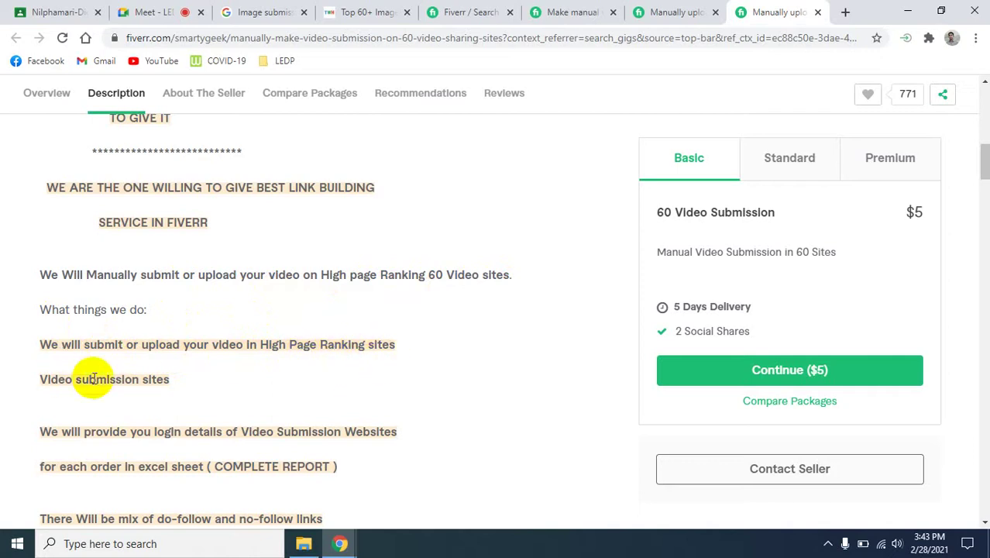
scroll(275, 368, "down", 3)
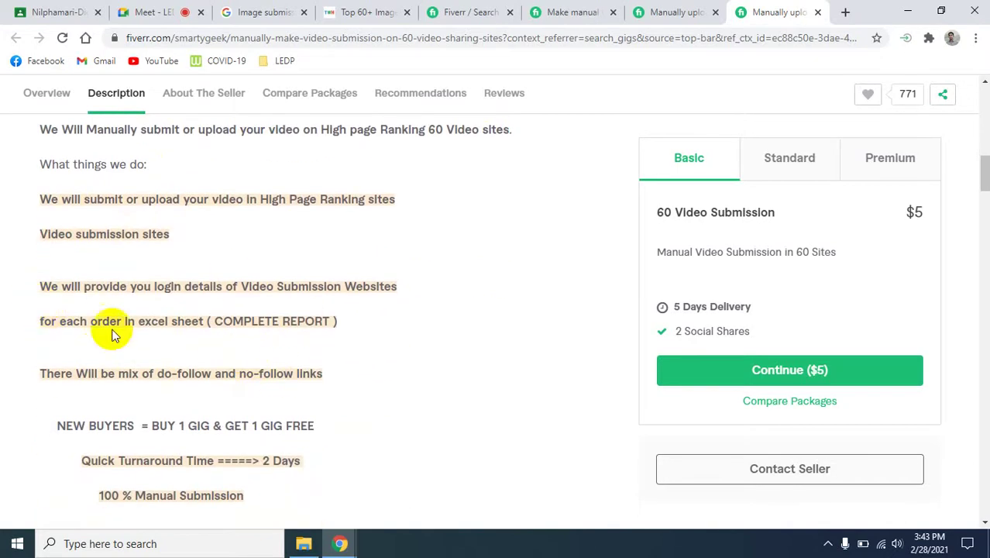
scroll(315, 351, "down", 3)
scroll(315, 351, "down", 1)
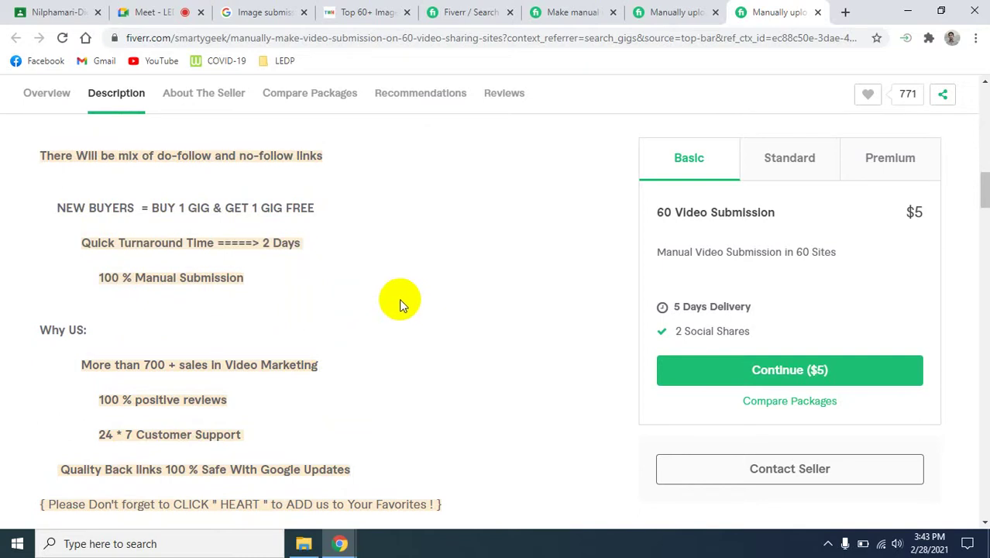
Check the overview, seller profile and package comparison of smartygeek's 60-site gig.
scroll(399, 298, "up", 10)
scroll(399, 299, "up", 1)
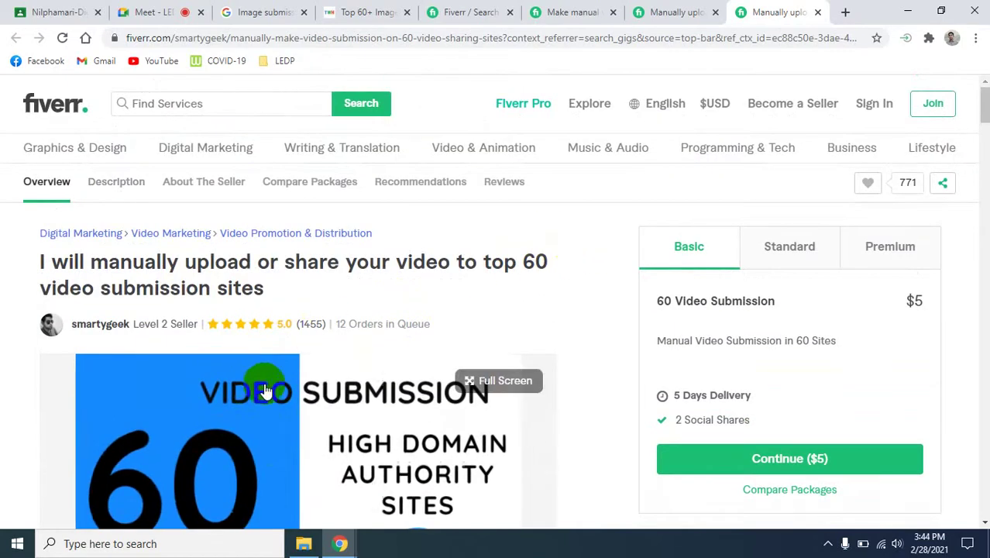
scroll(267, 427, "down", 10)
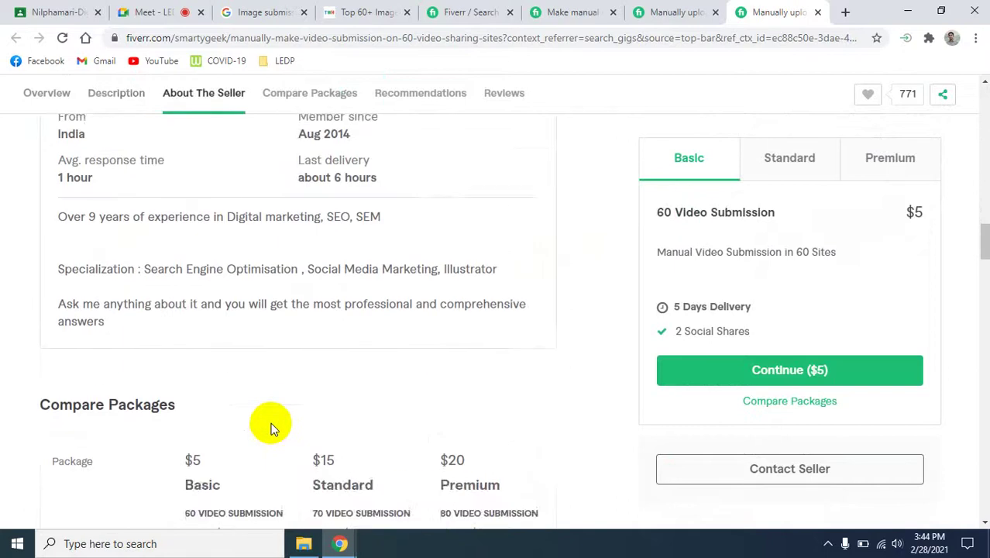
scroll(272, 424, "up", 10)
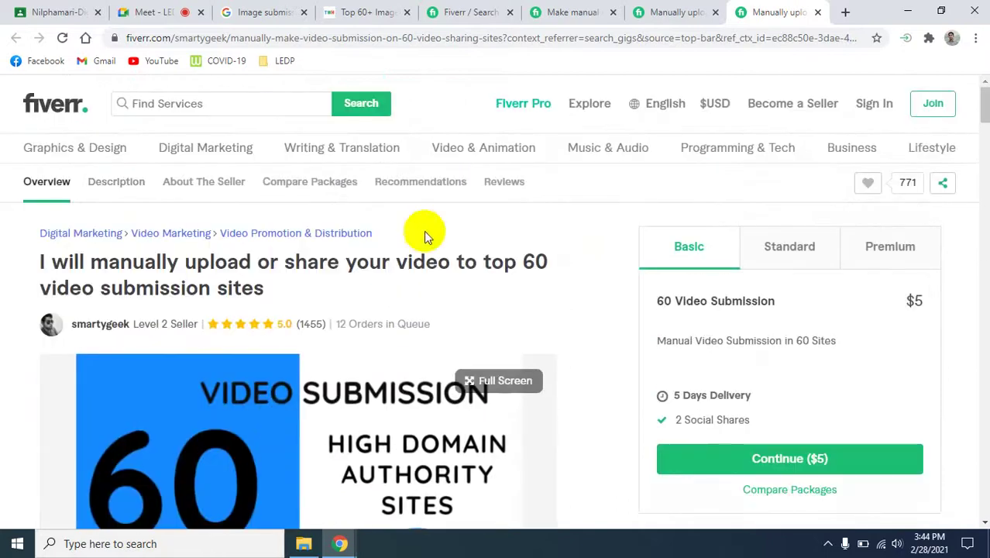
Switch back to blackmagicseo's 80-site video submission gig and view its title and overview.
left_click(701, 6)
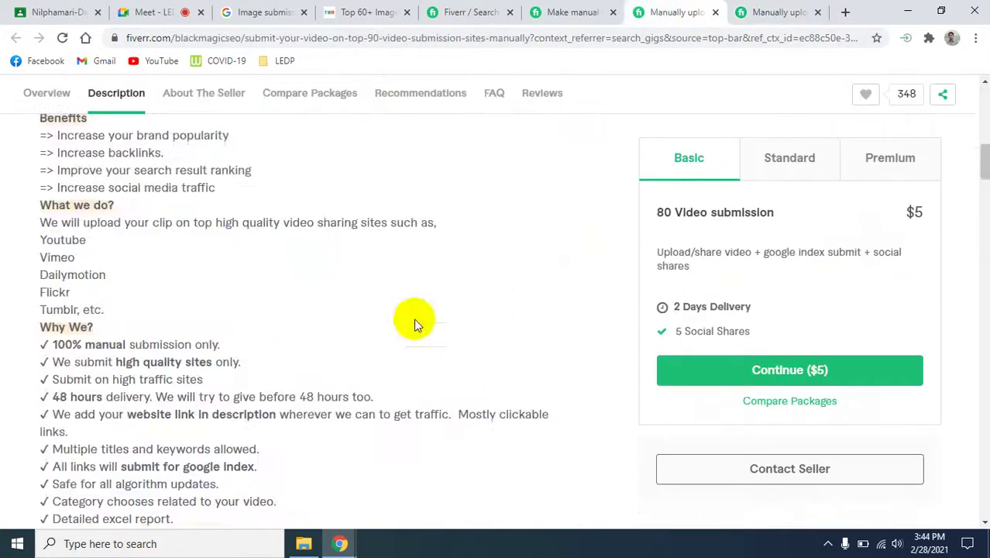
scroll(417, 332, "up", 6)
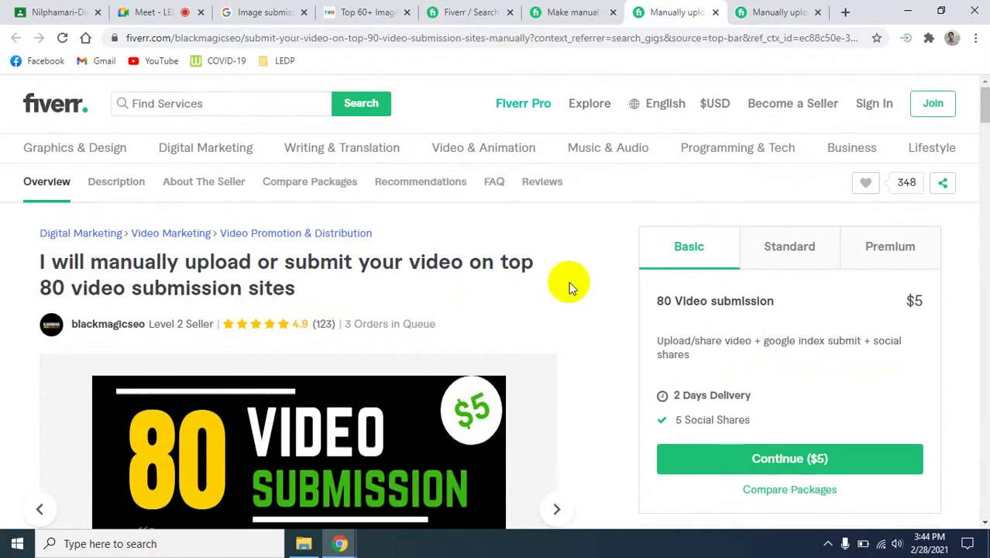
Review blackmagicseo's 80-site video submission gig, from the overview and Basic package down to the seller profile.
scroll(602, 381, "down", 2)
scroll(608, 383, "up", 2)
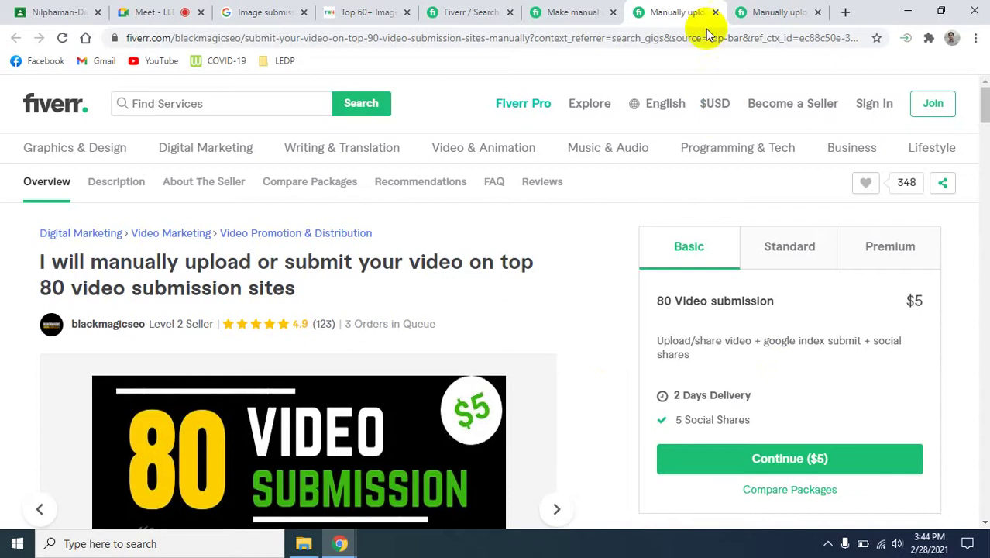
left_click(572, 10)
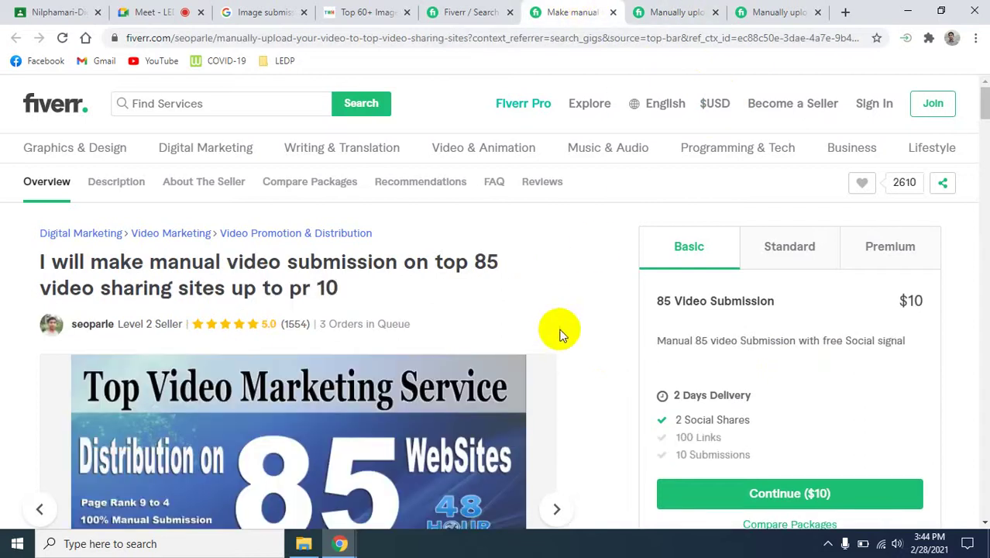
left_click(673, 11)
scroll(523, 400, "down", 10)
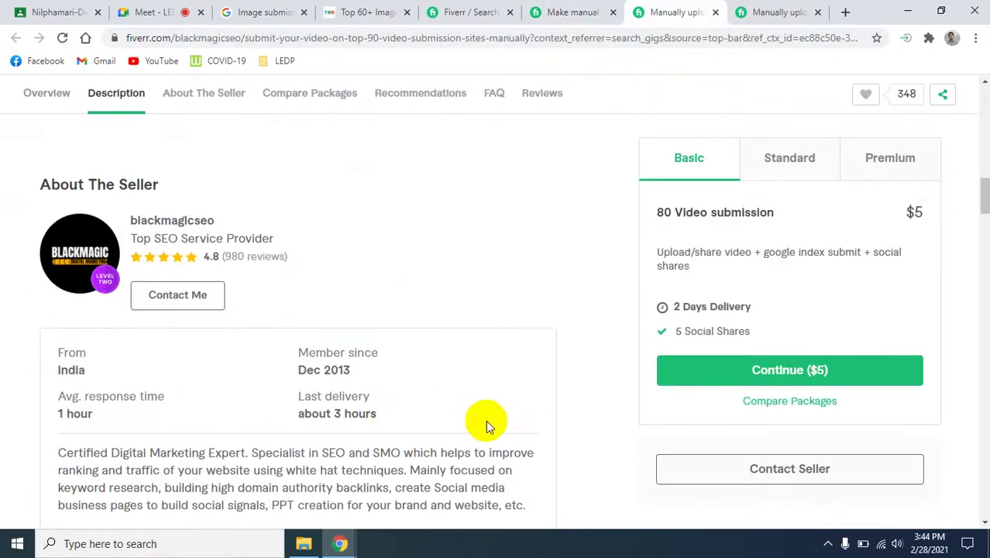
scroll(485, 420, "up", 10)
scroll(561, 390, "down", 10)
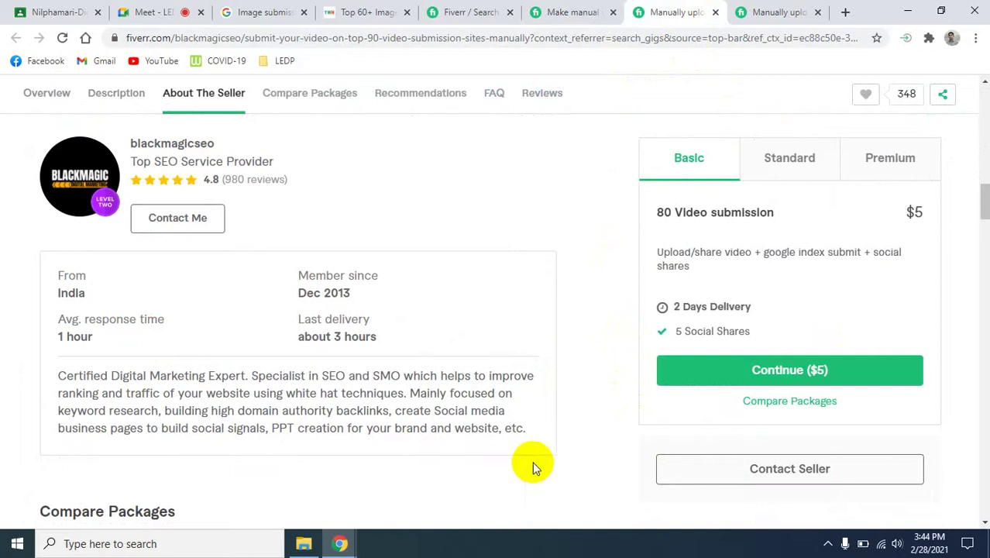
scroll(465, 302, "up", 10)
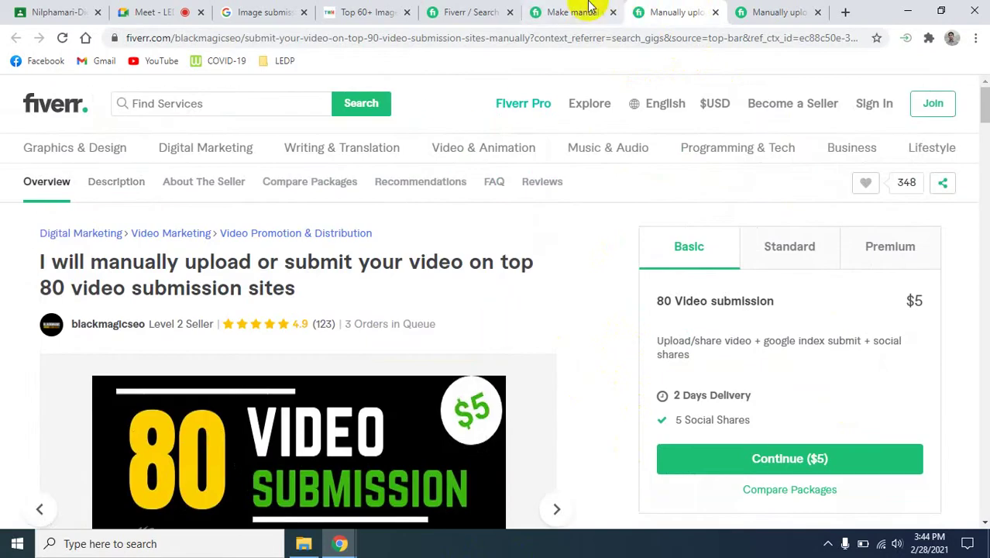
Return to the Fiverr search results for "video submission", skim the gigs and highlight the number of services available.
left_click(589, 8)
left_click(449, 13)
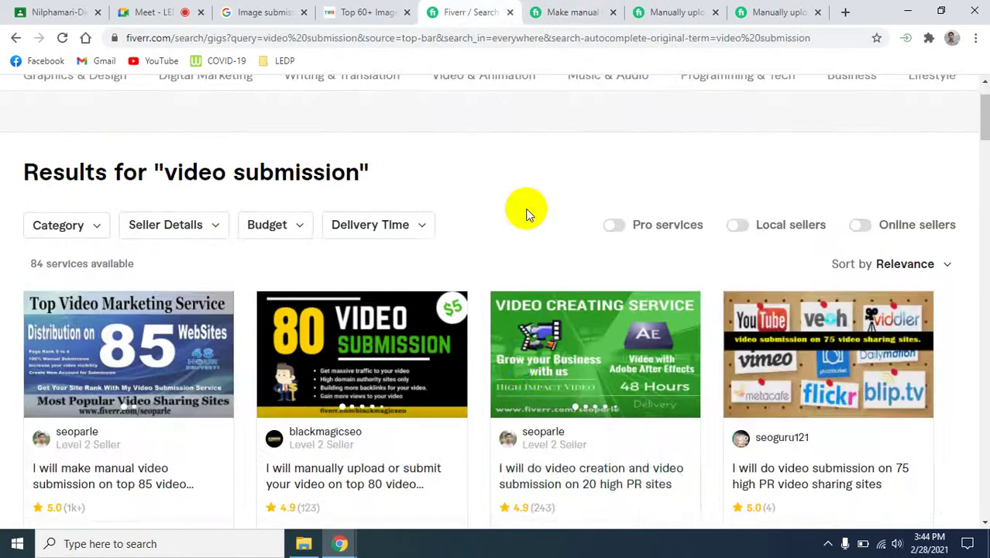
scroll(478, 370, "down", 4)
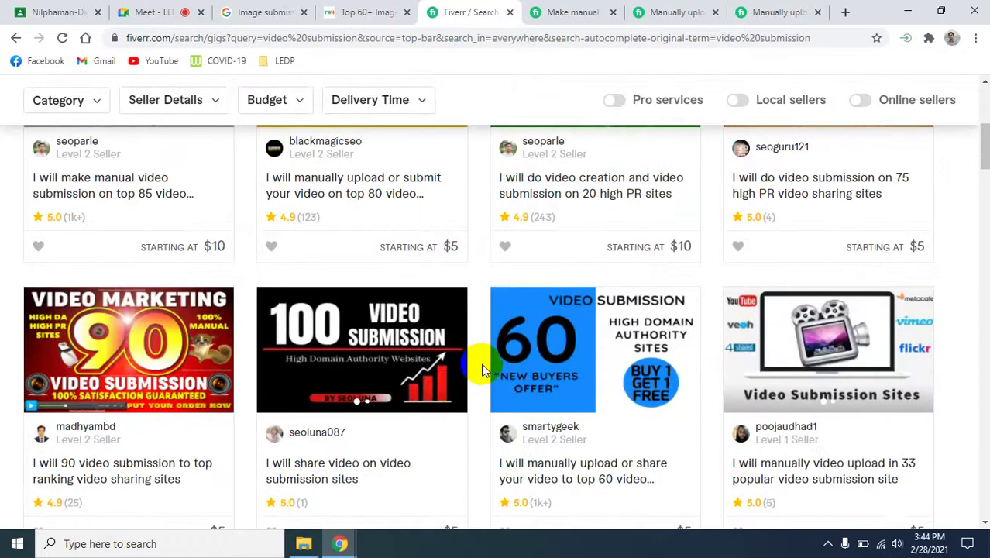
scroll(483, 368, "down", 5)
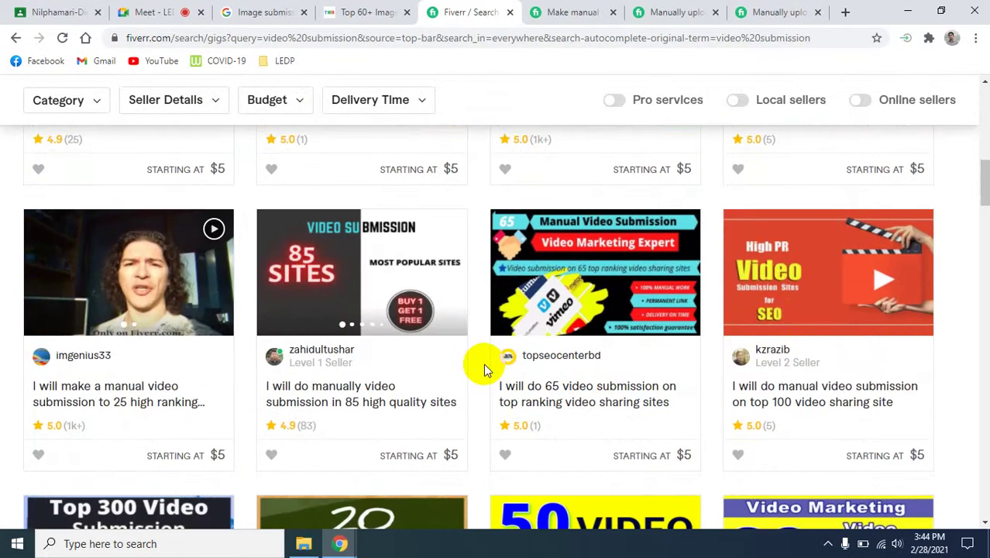
scroll(483, 368, "up", 9)
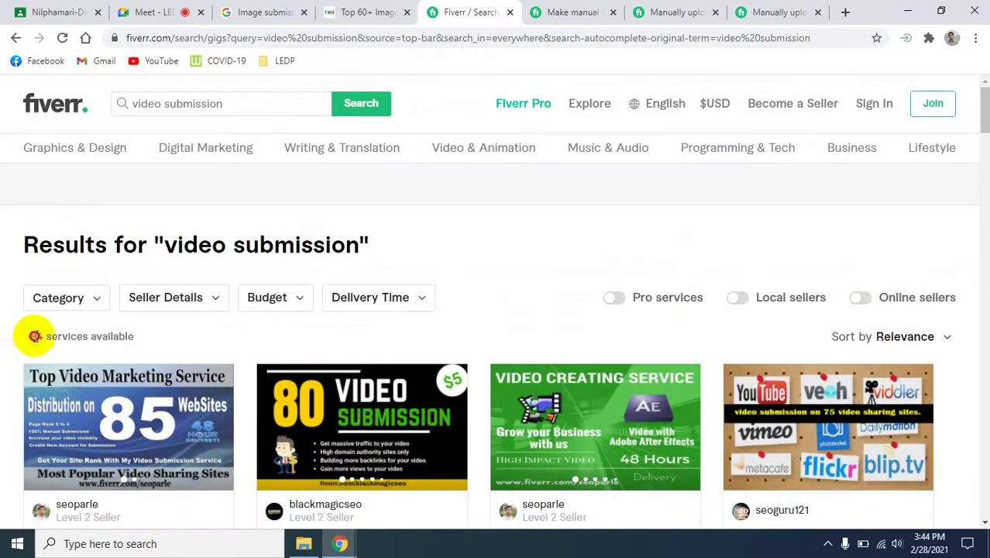
left_click_drag(31, 335, 44, 336)
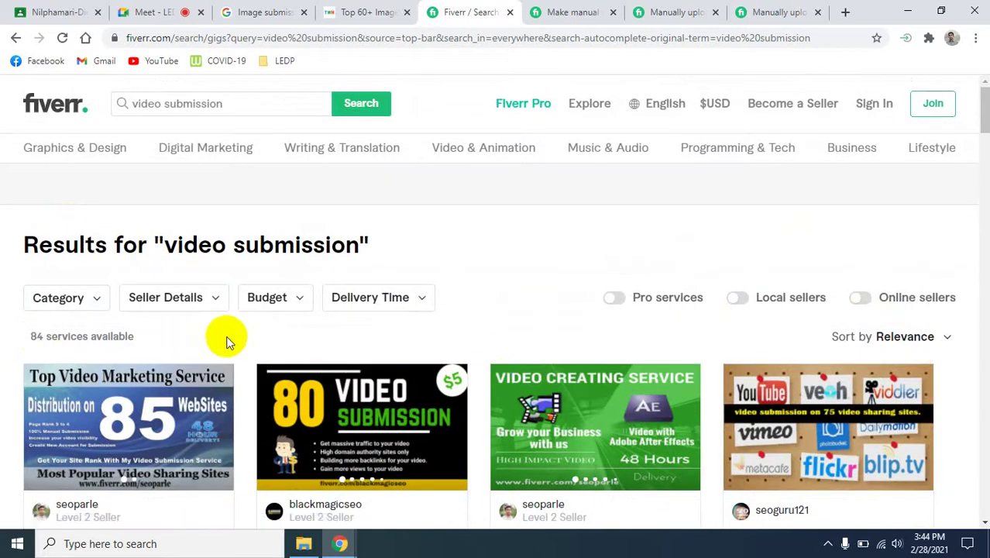
left_click_drag(31, 337, 44, 336)
left_click_drag(242, 341, 245, 369)
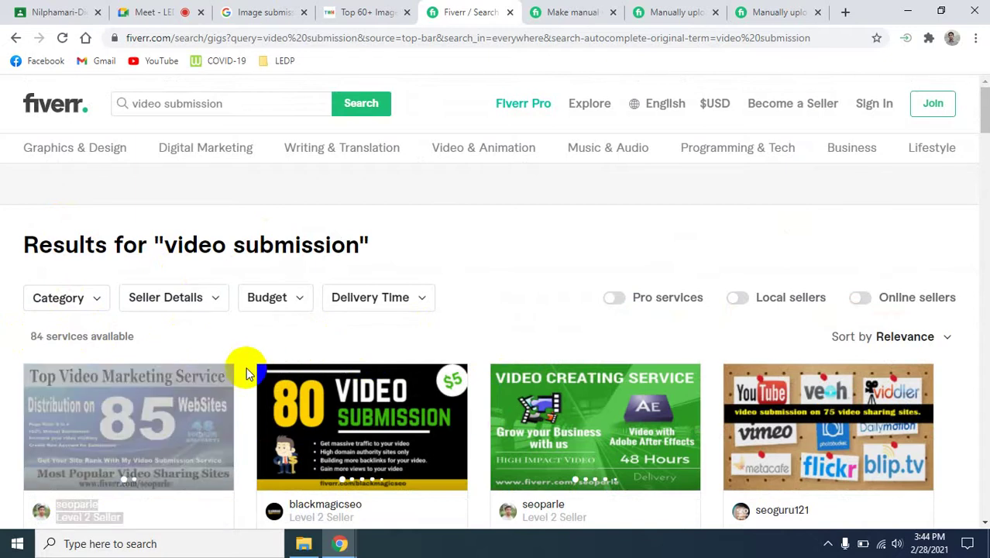
Browse further down the video submission results, comparing the gigs' site counts, ratings and starting prices.
scroll(246, 367, "down", 15)
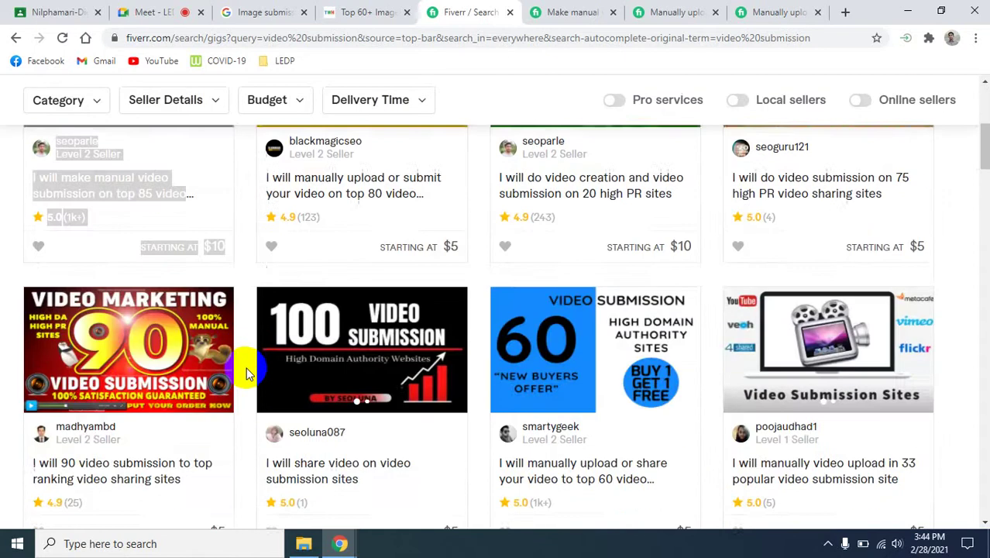
scroll(245, 372, "down", 1)
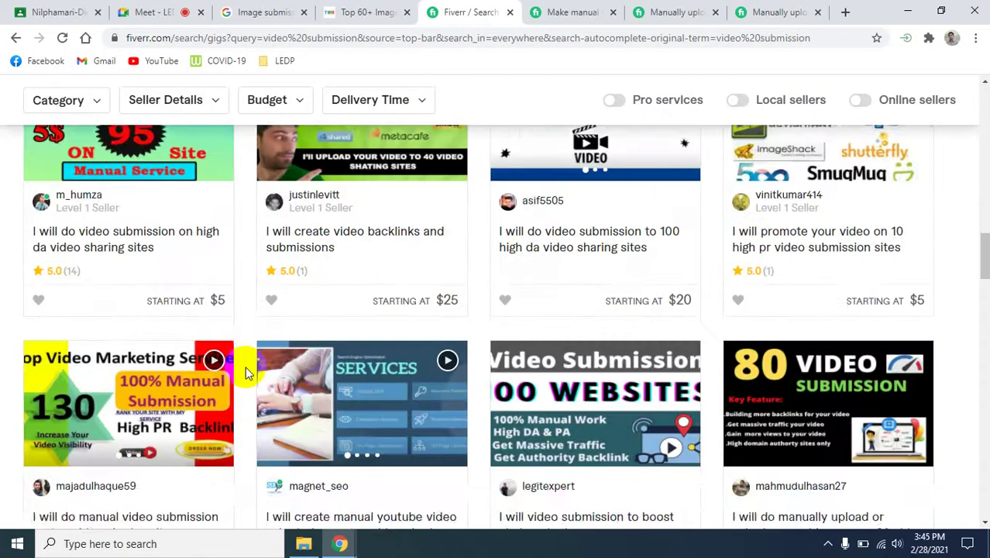
scroll(245, 371, "up", 10)
scroll(246, 372, "up", 3)
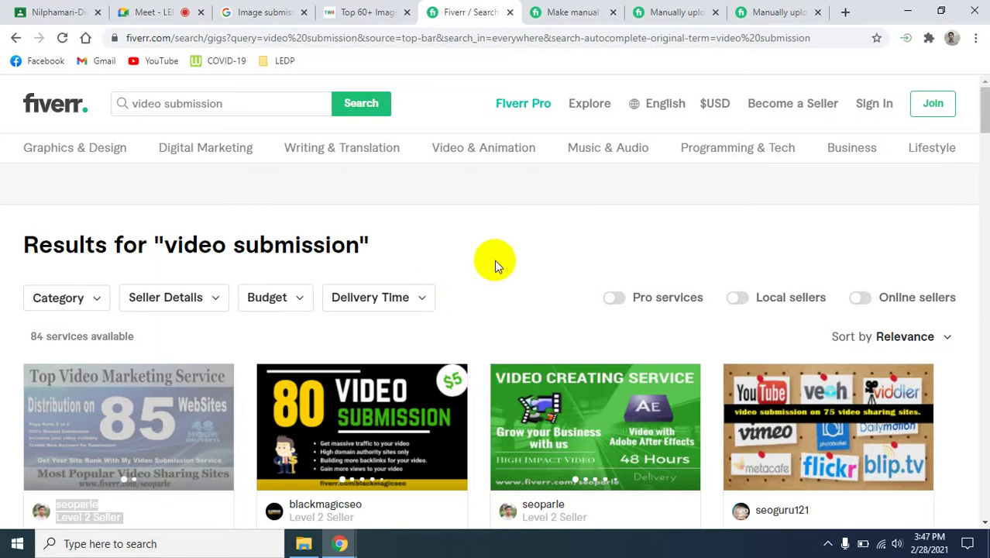
scroll(491, 279, "down", 5)
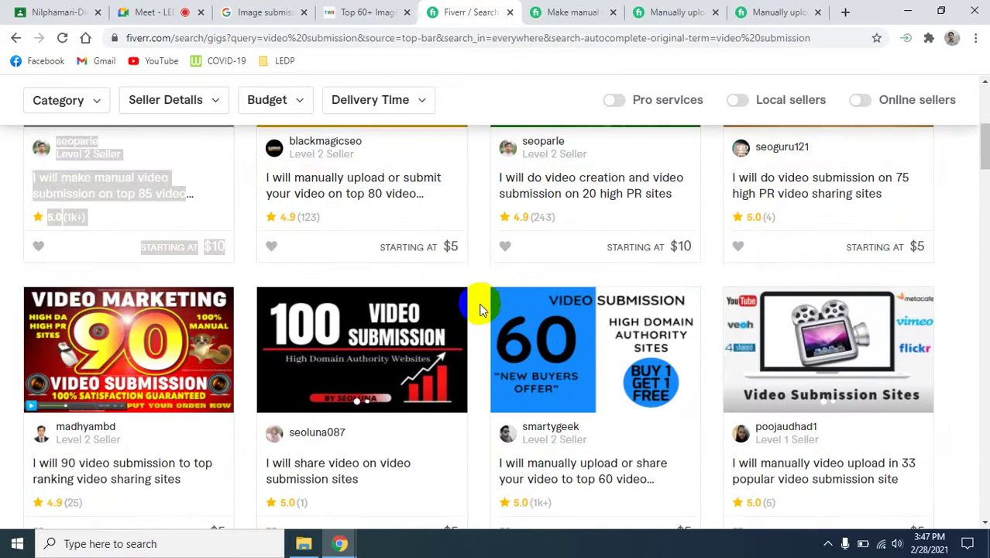
scroll(482, 302, "down", 2)
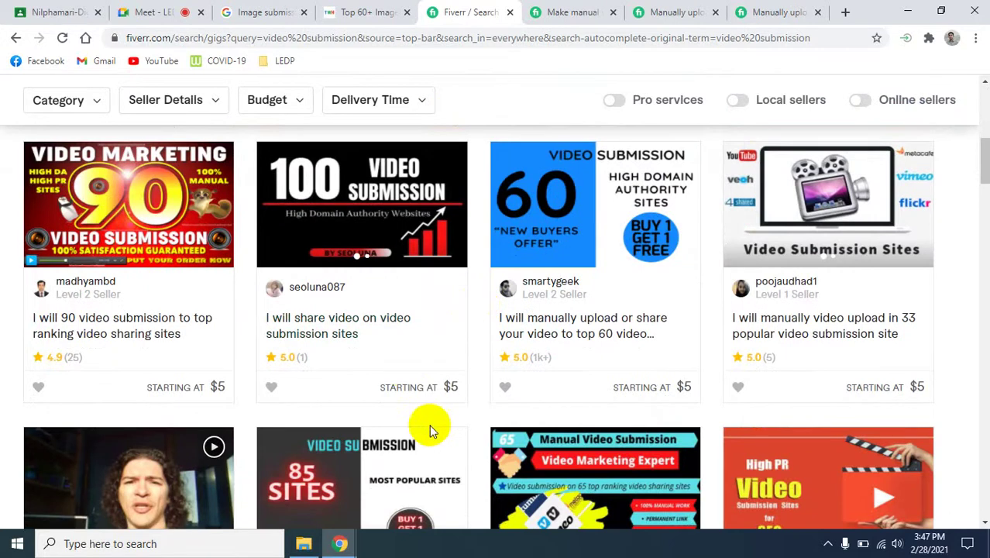
scroll(465, 374, "up", 1)
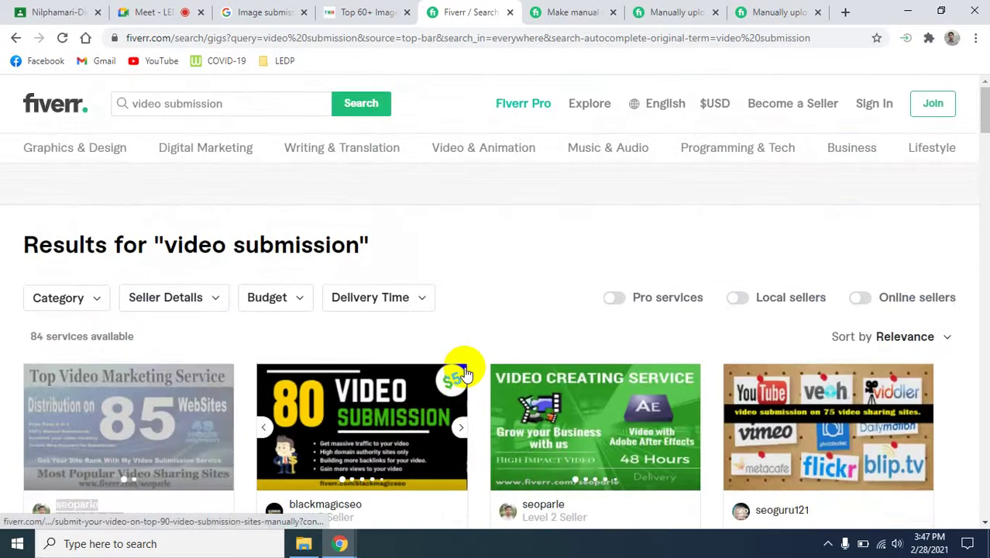
Close the Fiverr search and gig pages along with the Top 60+ Image Submission Sites article.
left_click(510, 12)
left_click(510, 13)
left_click(510, 12)
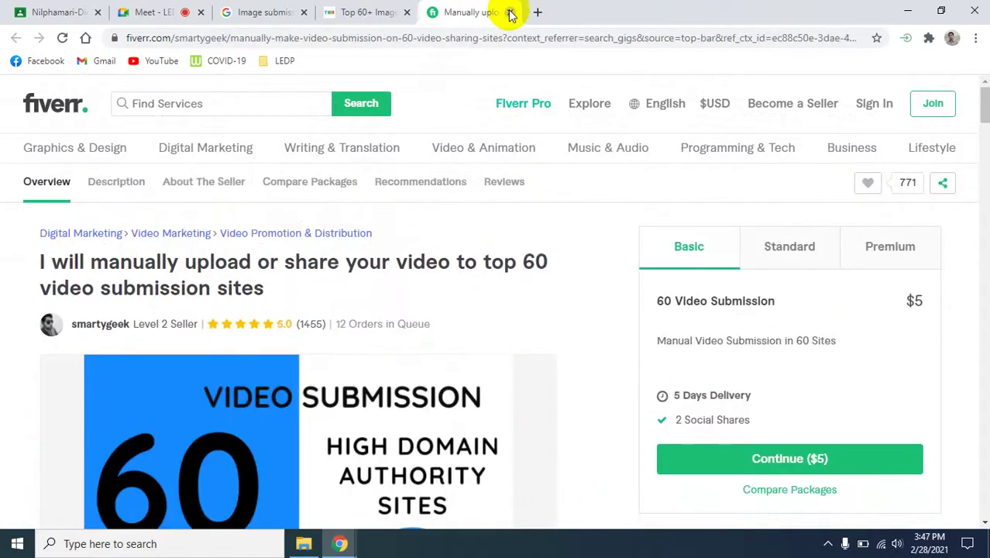
left_click(511, 12)
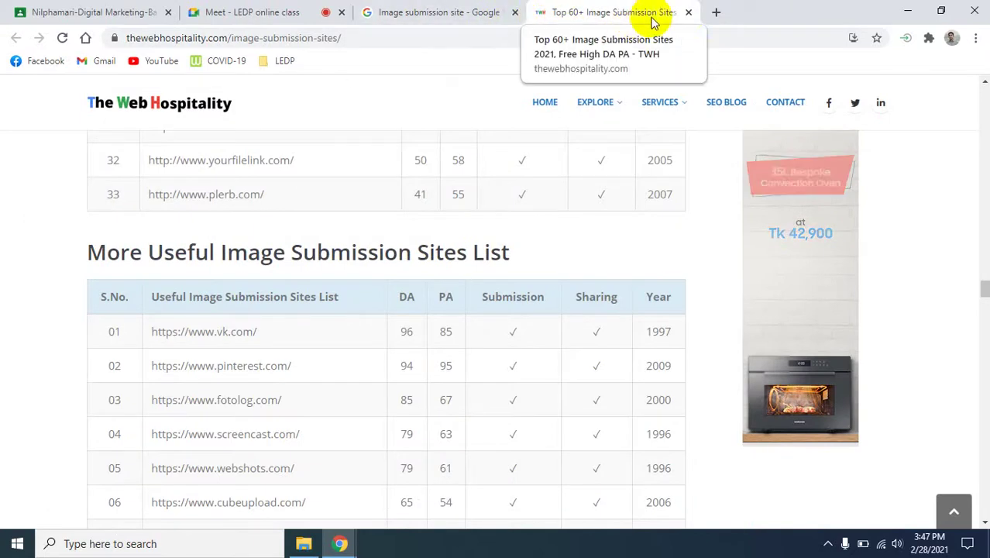
left_click(687, 13)
View the top of the Google results for "Image submission site" and check the LEDP online class call in Google Meet.
left_click(432, 20)
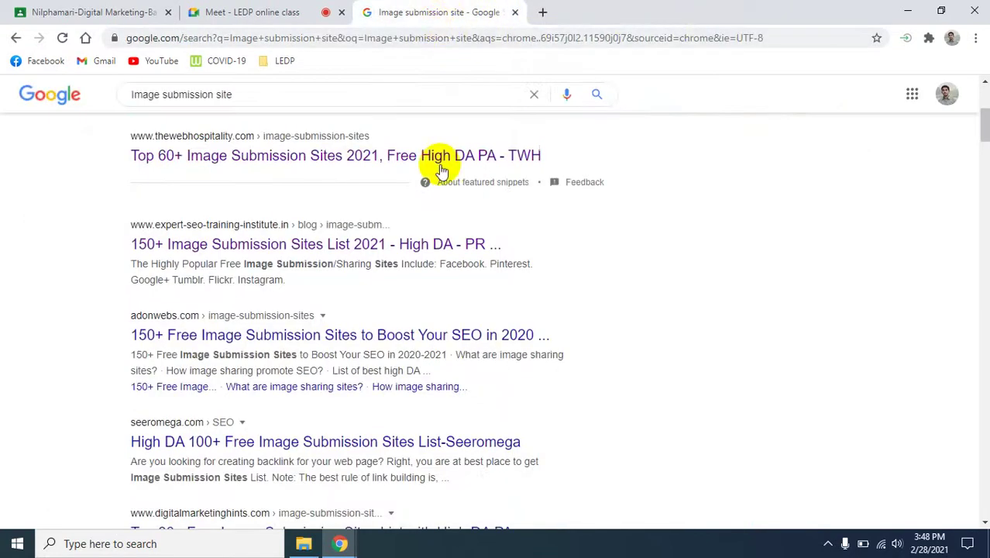
scroll(265, 271, "up", 4)
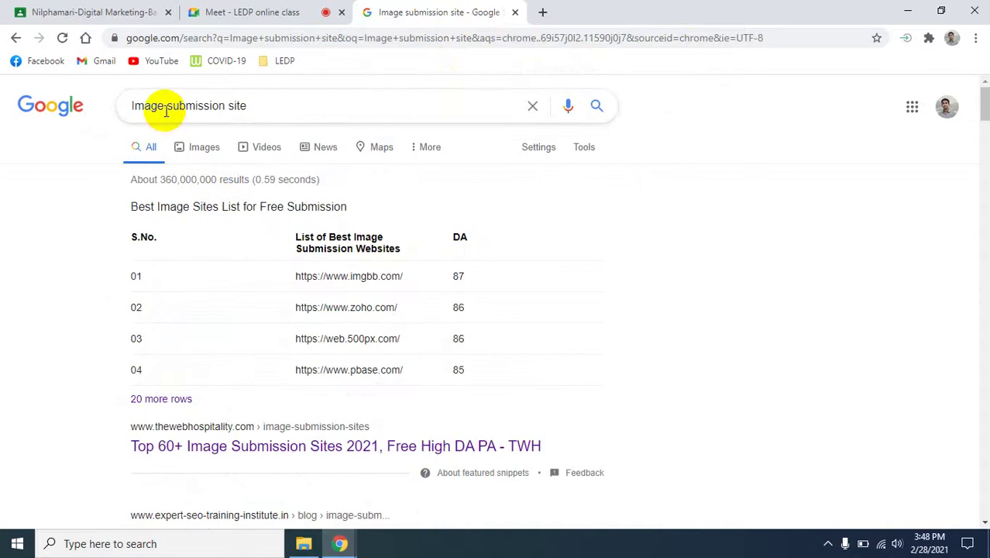
left_click(196, 11)
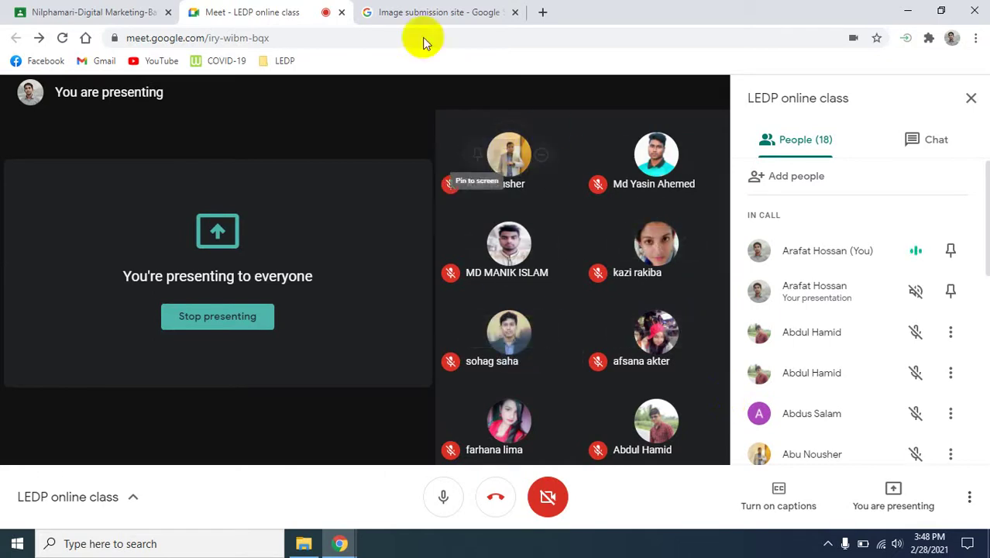
Return to the Google results, change the query to "video submission site" and run the search.
left_click(418, 14)
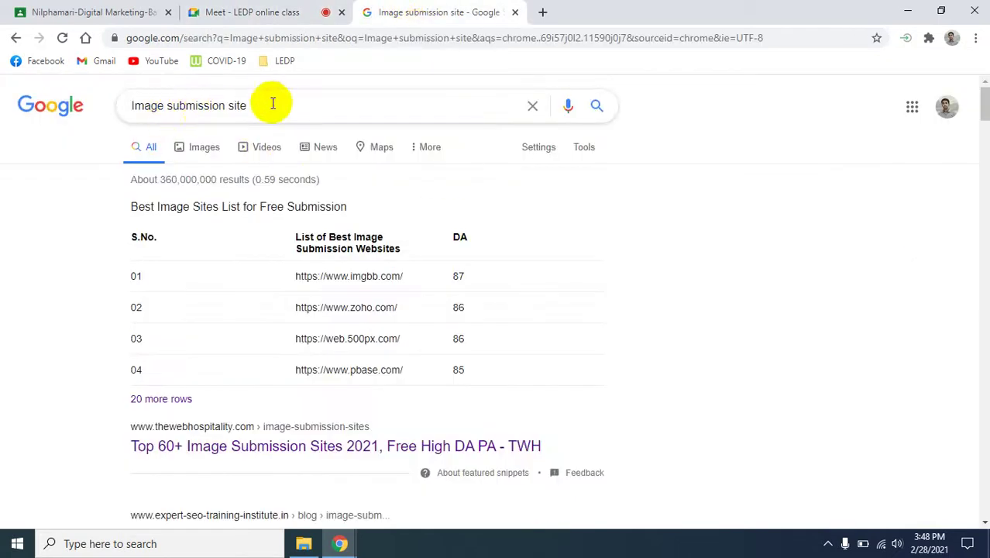
double_click(147, 108)
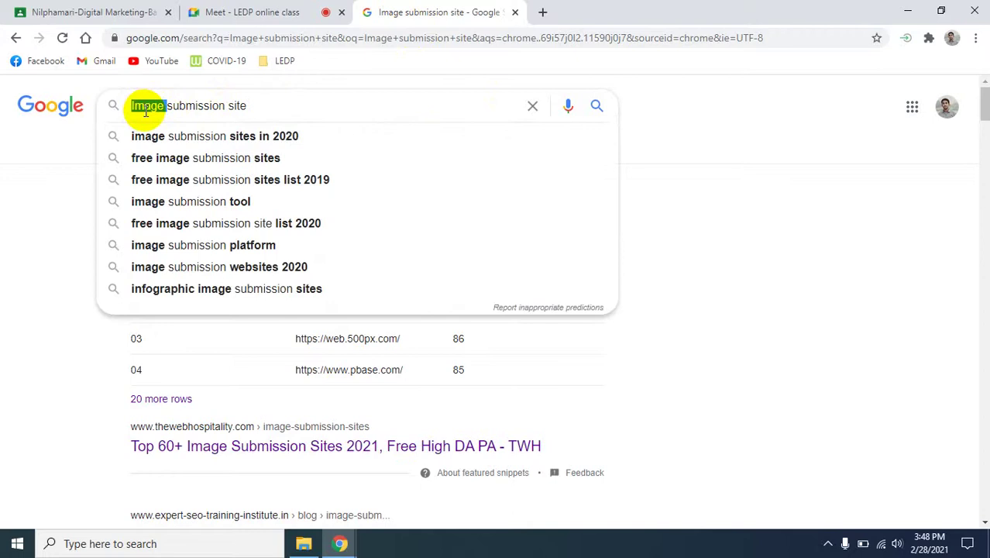
type("video")
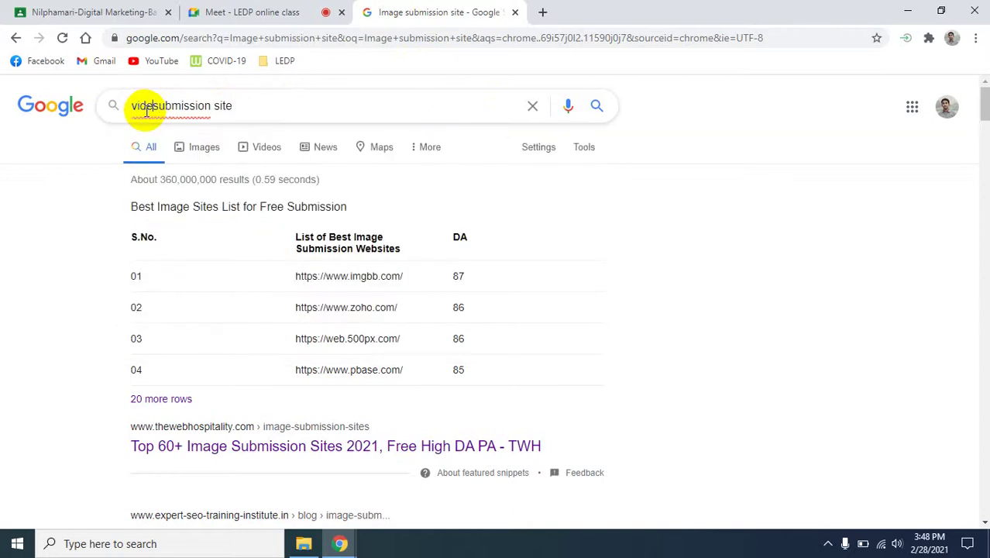
key("Return")
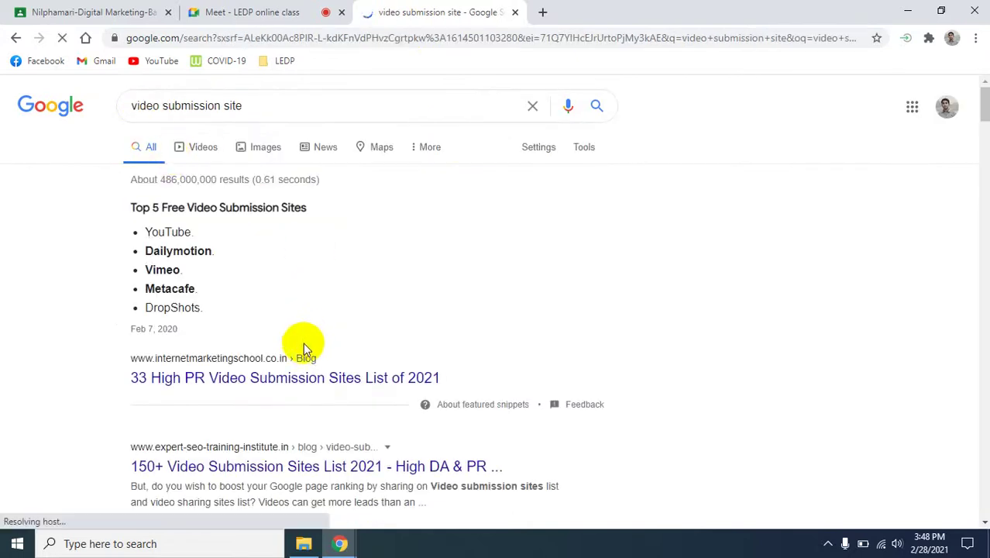
Open the 33 High PR, 150+ and 50+ video submission sites list results in separate new tabs.
right_click(242, 390)
left_click(263, 396)
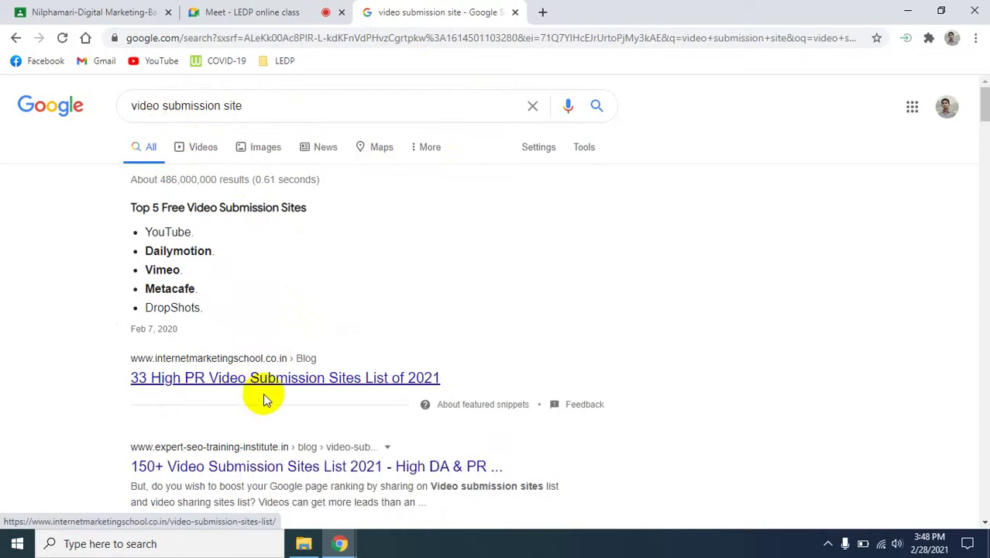
scroll(360, 325, "down", 3)
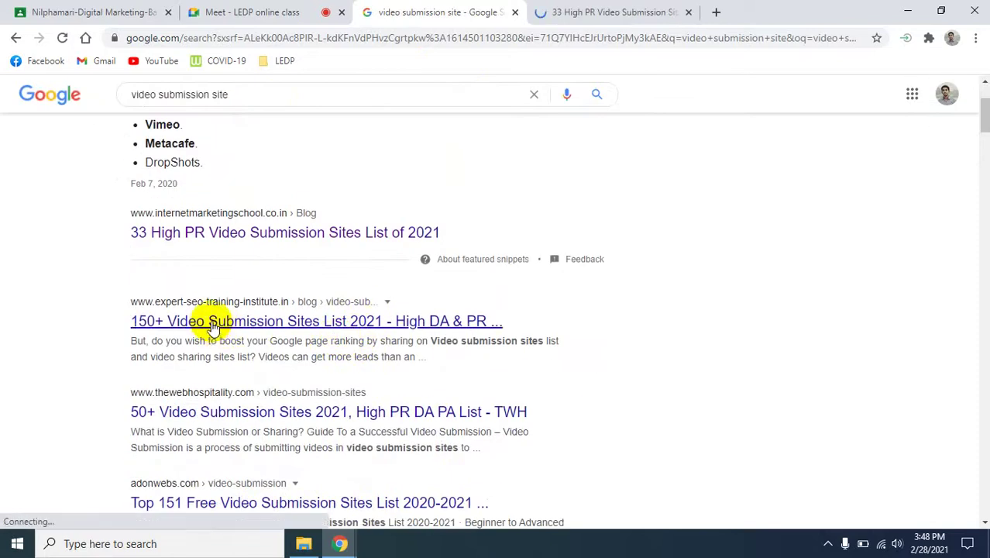
right_click(242, 324)
left_click(258, 331)
scroll(344, 397, "down", 2)
scroll(345, 397, "down", 1)
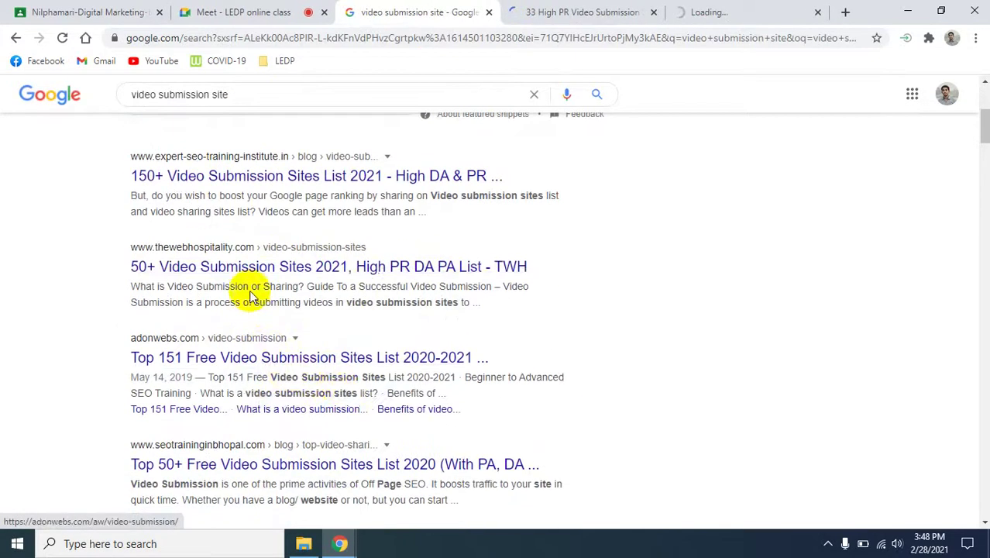
right_click(255, 269)
left_click(271, 283)
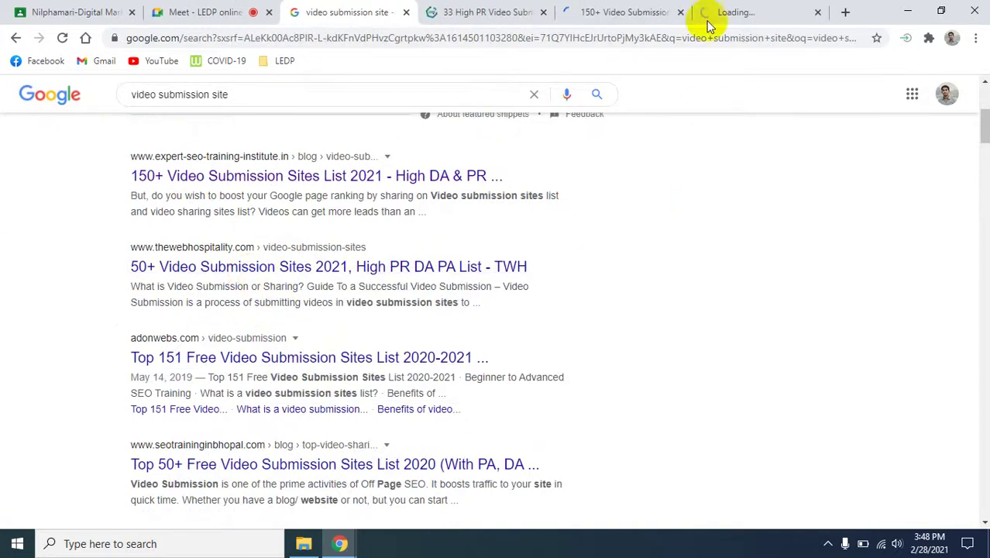
Examine the 33 High PR Video Submission Sites article and its site table with DA and PA, highlighting the vimeo.com entry.
left_click(449, 12)
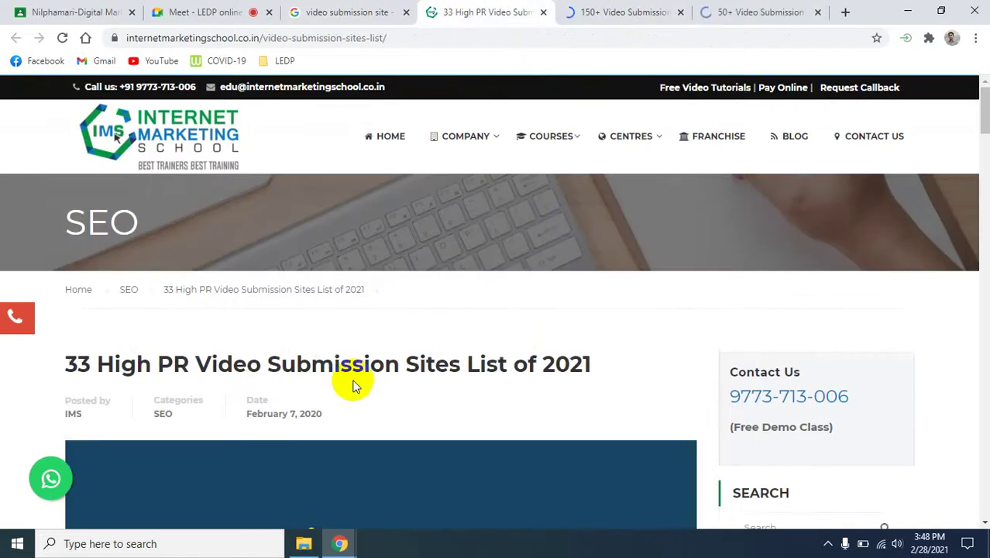
scroll(693, 309, "down", 15)
scroll(690, 309, "down", 8)
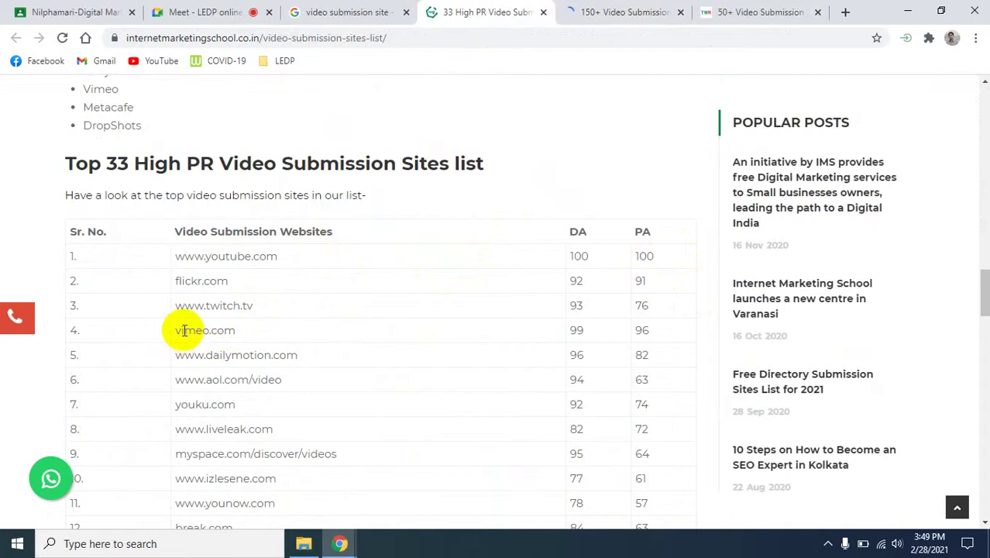
left_click_drag(175, 330, 255, 330)
left_click(257, 326)
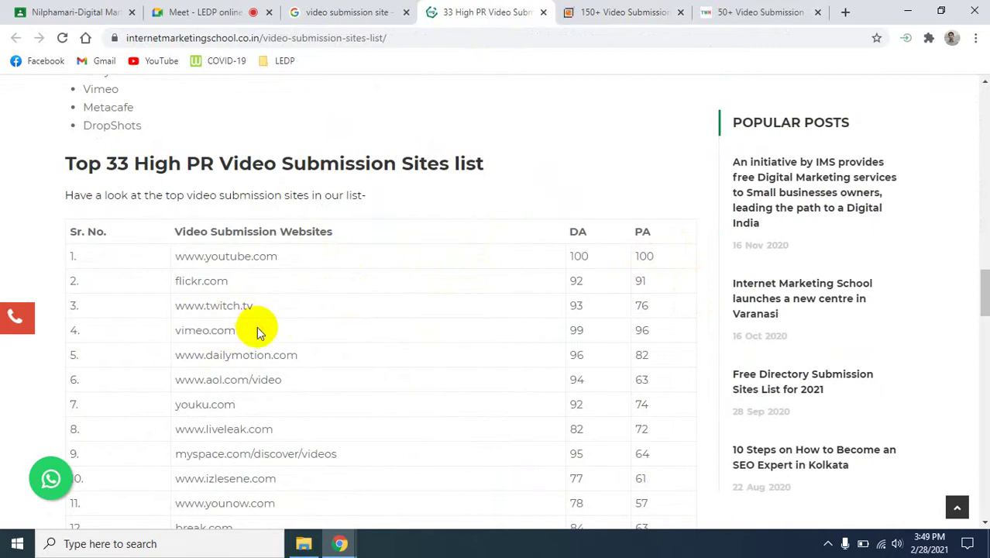
scroll(385, 357, "up", 15)
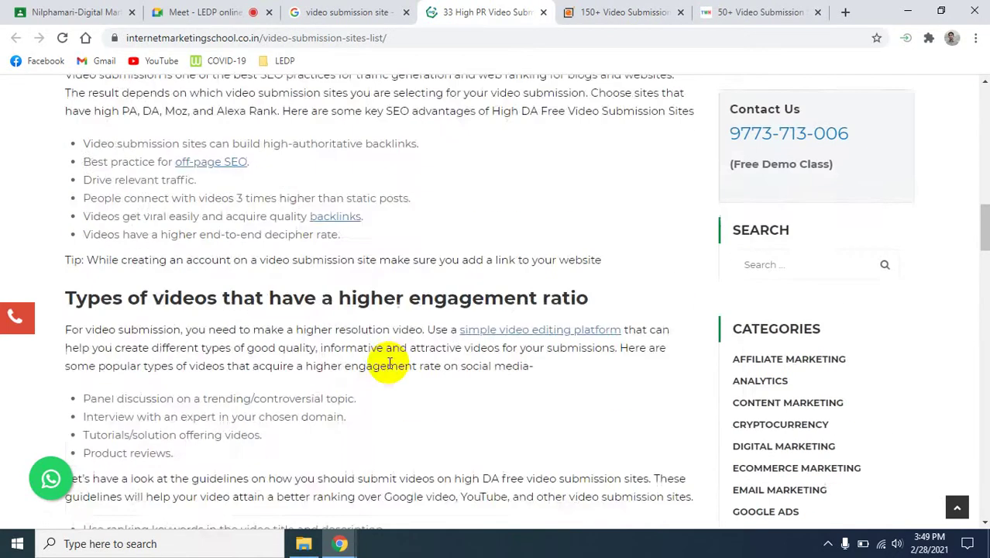
View the opening part of the 150+ Video Submission Sites article on the Expert Training Institute site.
left_click(571, 9)
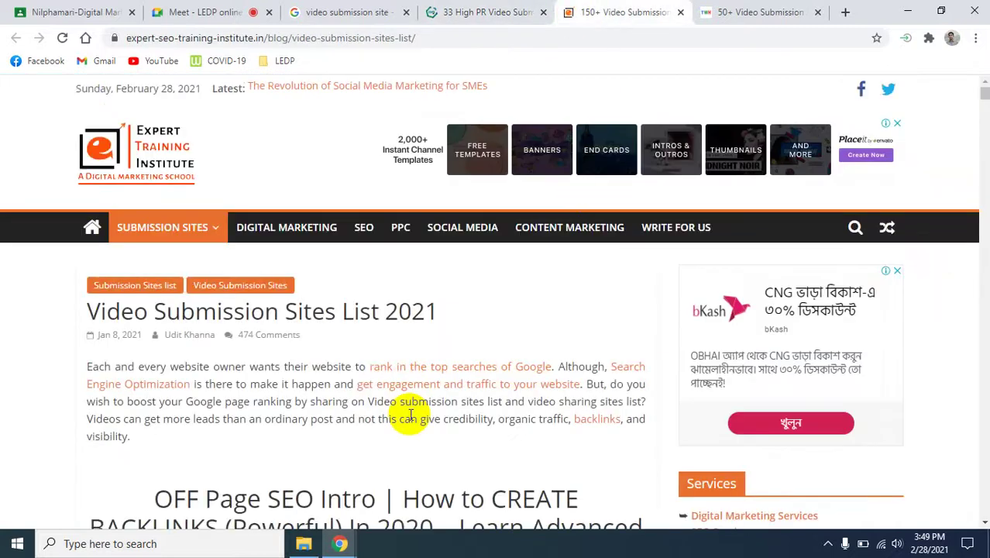
scroll(410, 410, "down", 1)
scroll(422, 402, "down", 2)
scroll(422, 402, "up", 3)
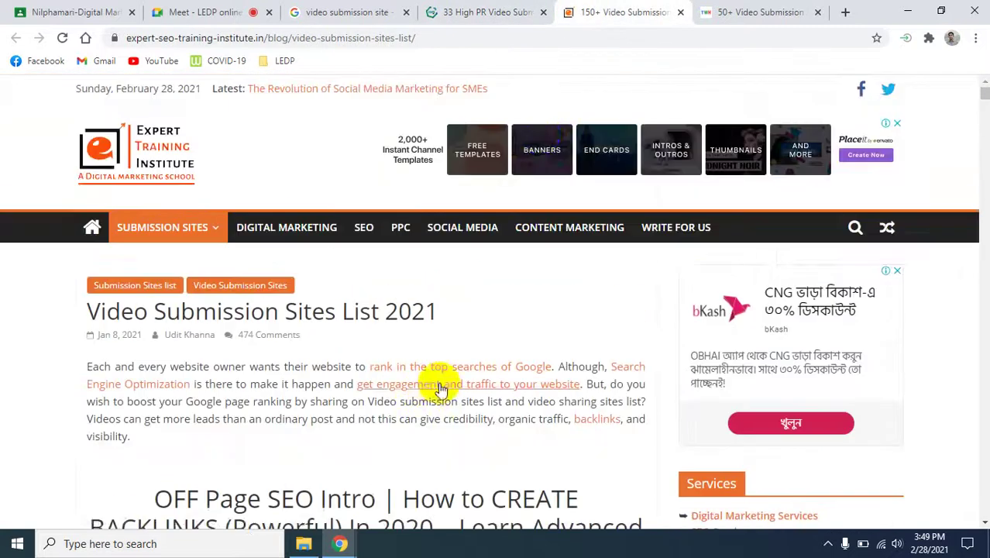
Return to the Google results, change the query to "free video submission site" and run the search.
left_click(486, 11)
left_click(346, 11)
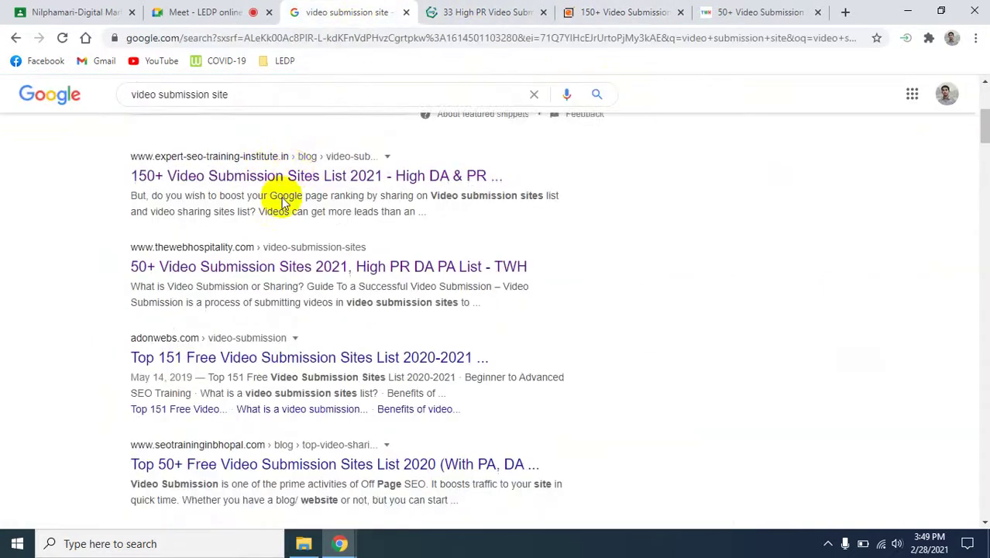
scroll(282, 197, "up", 4)
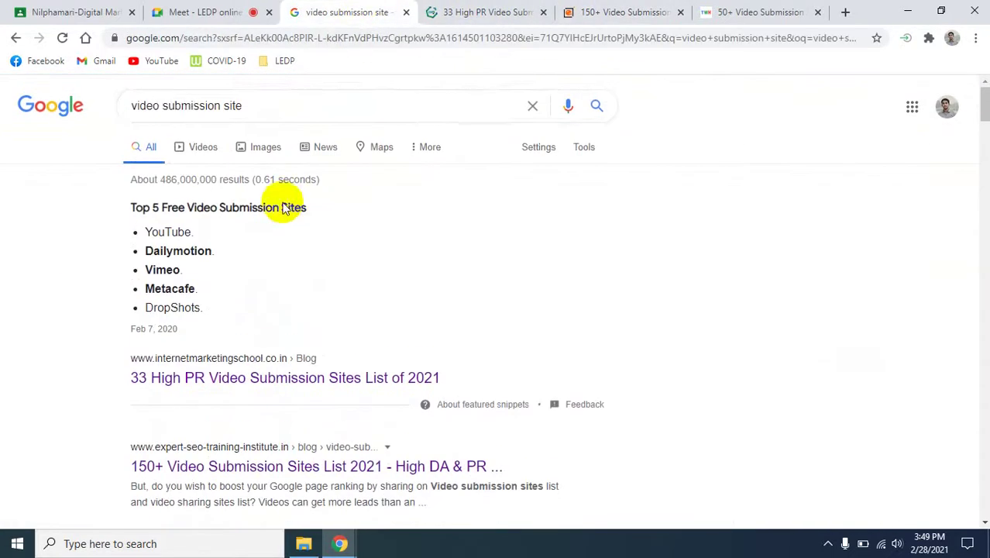
left_click(133, 105)
type("free")
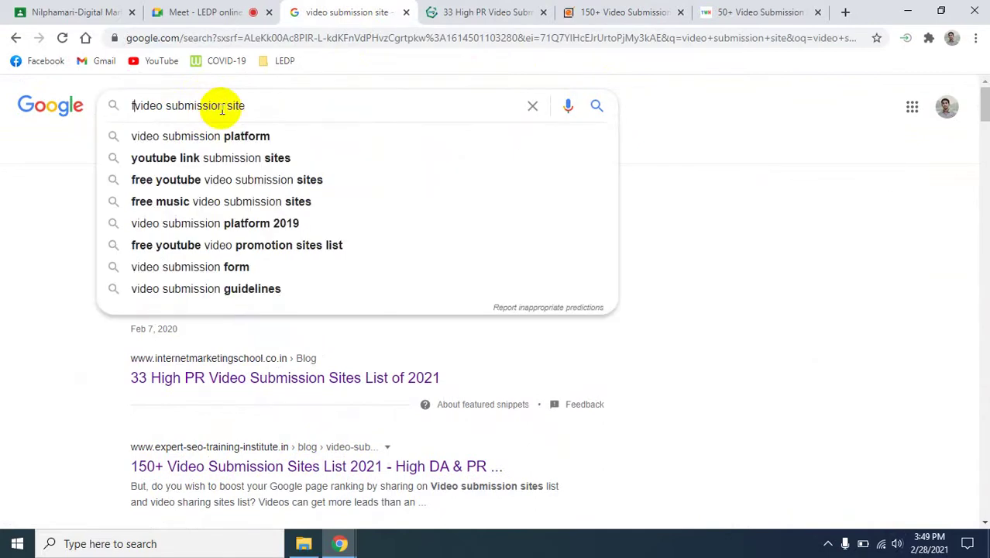
key("Return")
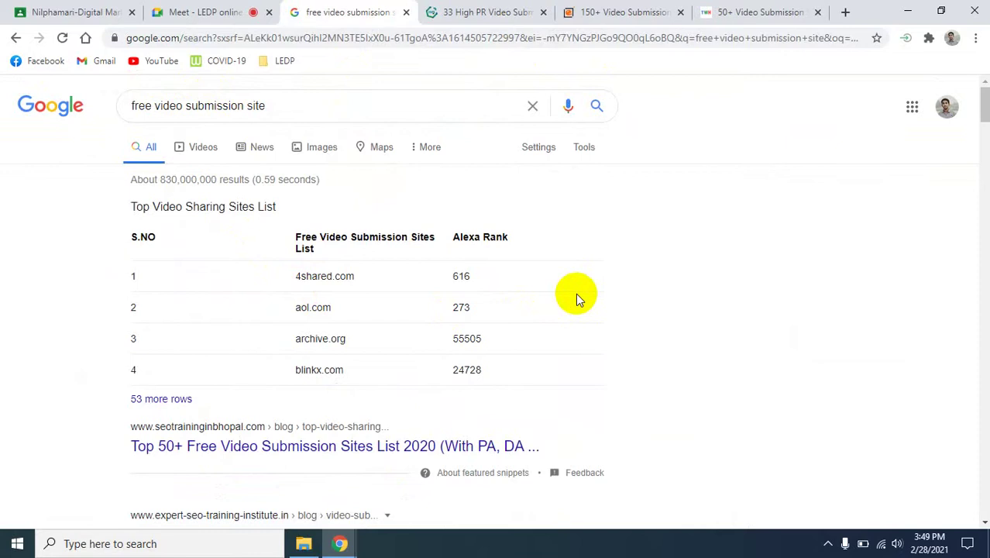
Open the Top 50+ Free Video Submission Sites List 2020 result in a new tab and toggle the microphone in the Google Meet call.
scroll(575, 293, "down", 2)
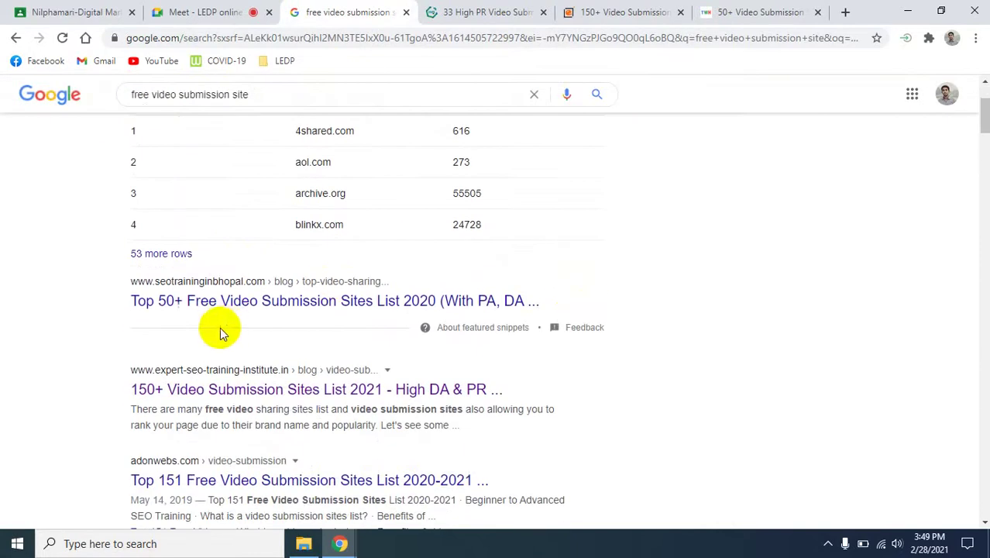
right_click(248, 310)
left_click(290, 316)
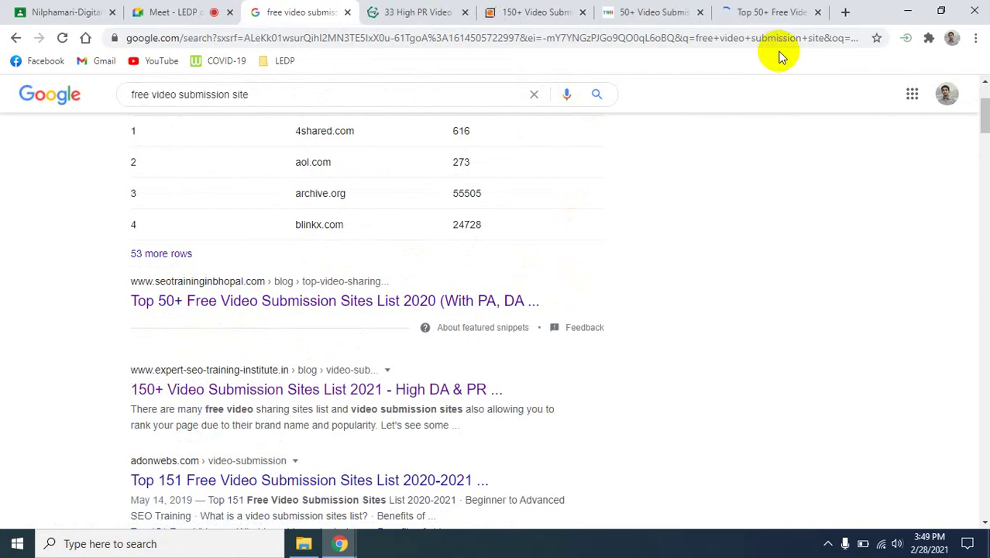
left_click(193, 13)
left_click(443, 496)
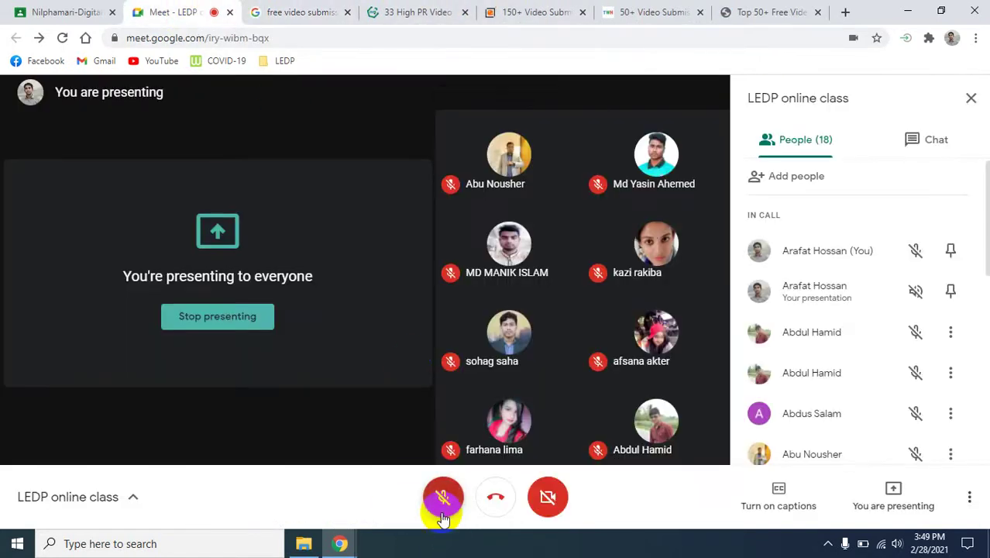
Examine the Top 10 Video Submission / Sharing Sites for 2021 table on The Web Hospitality and glance over the other open site-list articles.
key("ctrl+6")
scroll(563, 404, "down", 10)
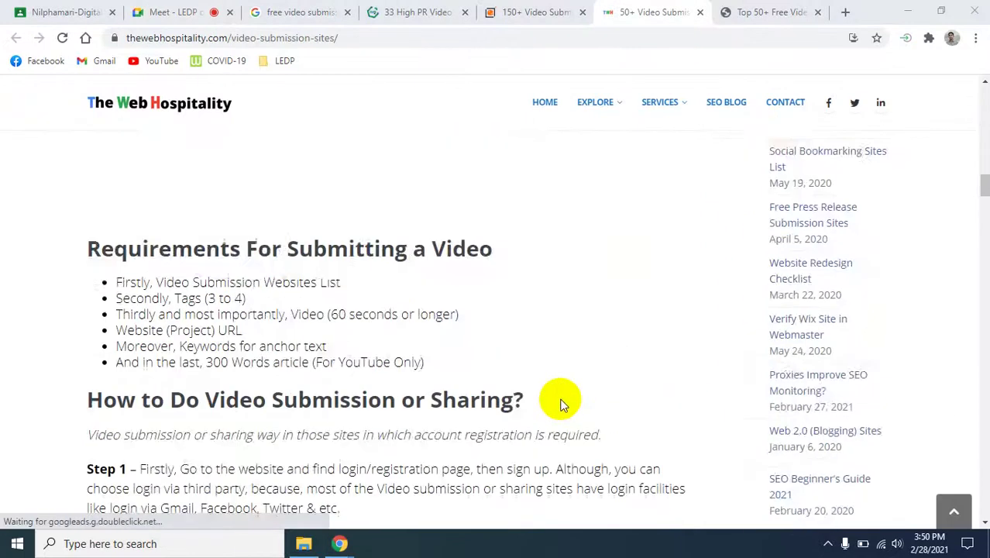
scroll(563, 402, "down", 8)
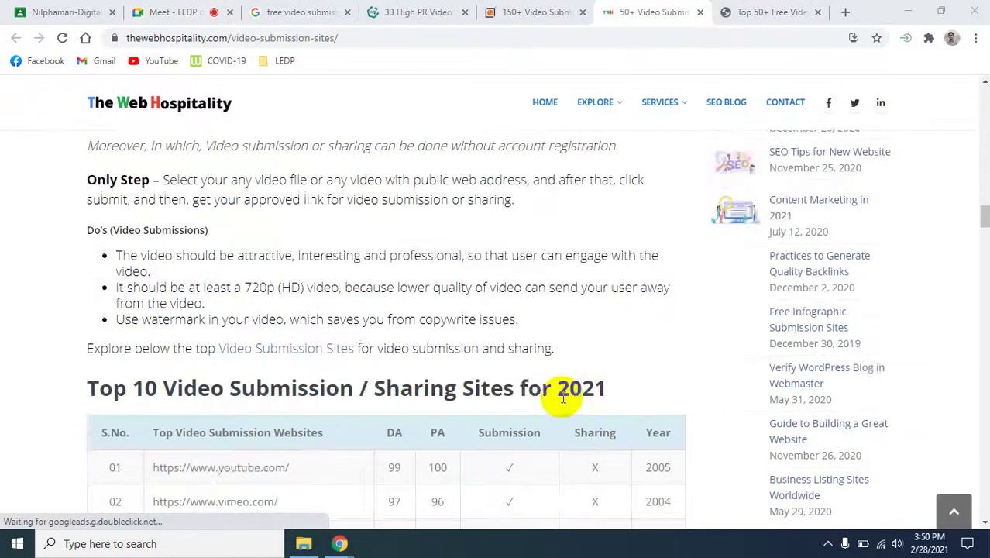
scroll(563, 396, "down", 2)
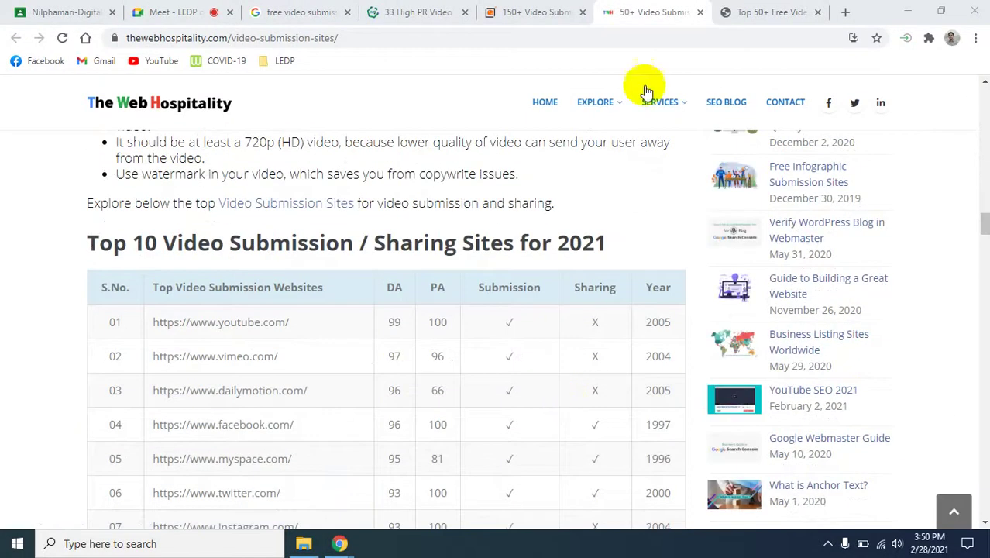
left_click(732, 11)
left_click(493, 12)
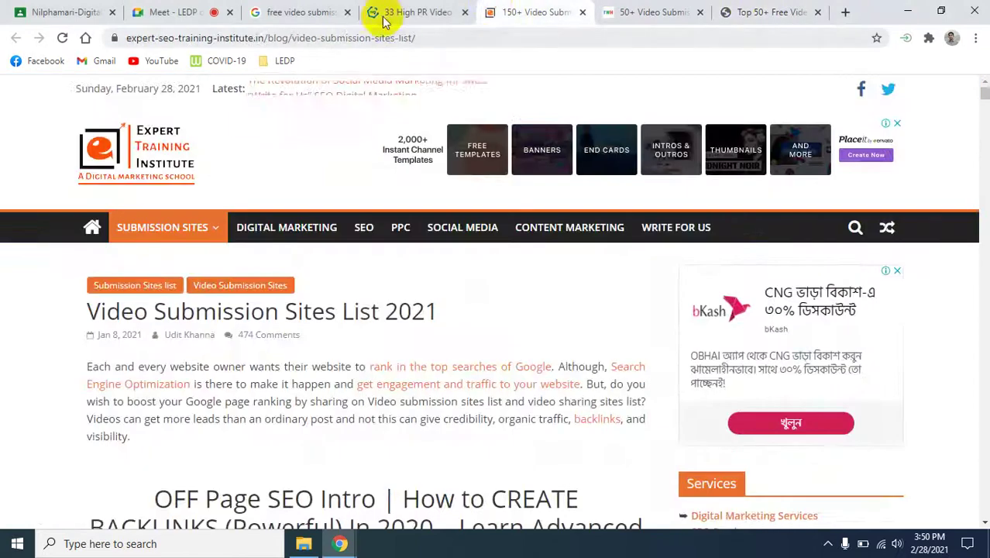
left_click(385, 18)
scroll(419, 347, "down", 20)
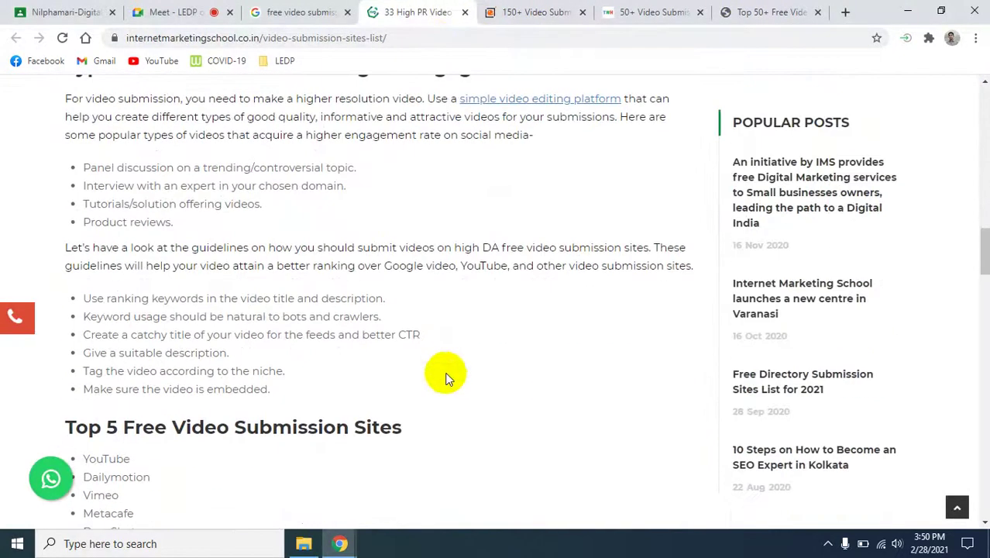
Go back to the "free video submission site" results and open the Top 50+ Free Video Submission Sites result again in a new tab.
left_click(306, 11)
scroll(353, 284, "down", 1)
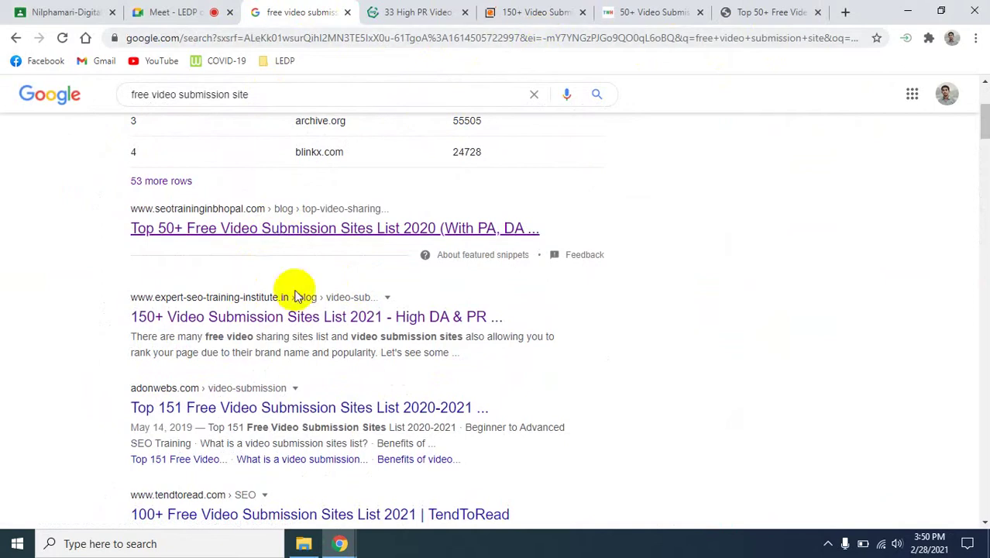
right_click(294, 230)
left_click(331, 243)
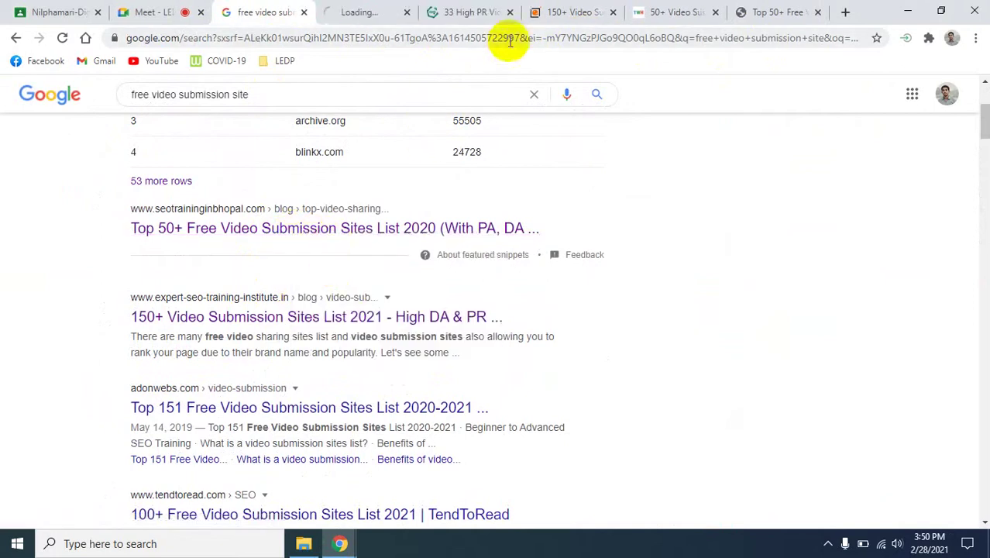
Close the 33 High PR, 150+, 50+ and duplicate Top 50+ article tabs and display the remaining Top 50+ article.
left_click(611, 12)
left_click(611, 12)
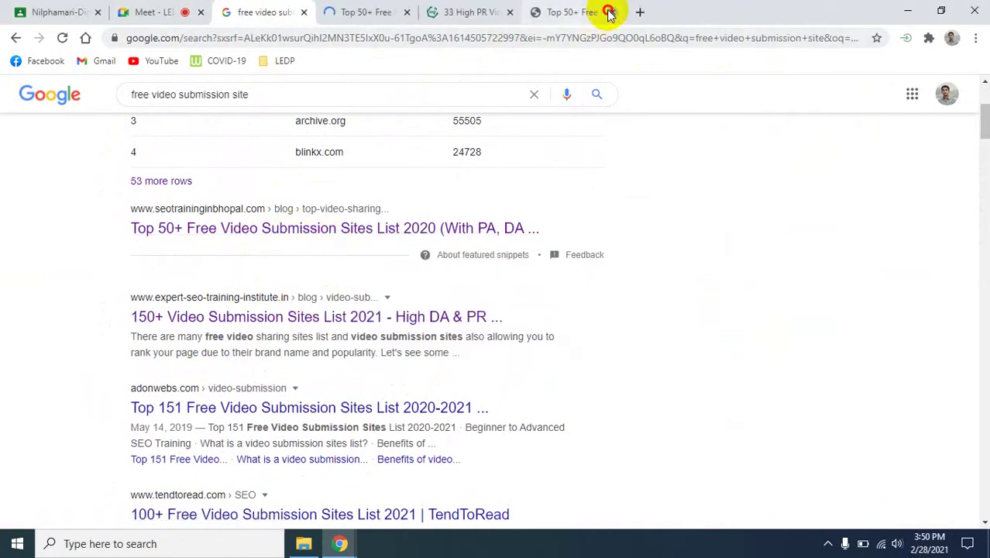
left_click(611, 12)
left_click(611, 13)
left_click(489, 12)
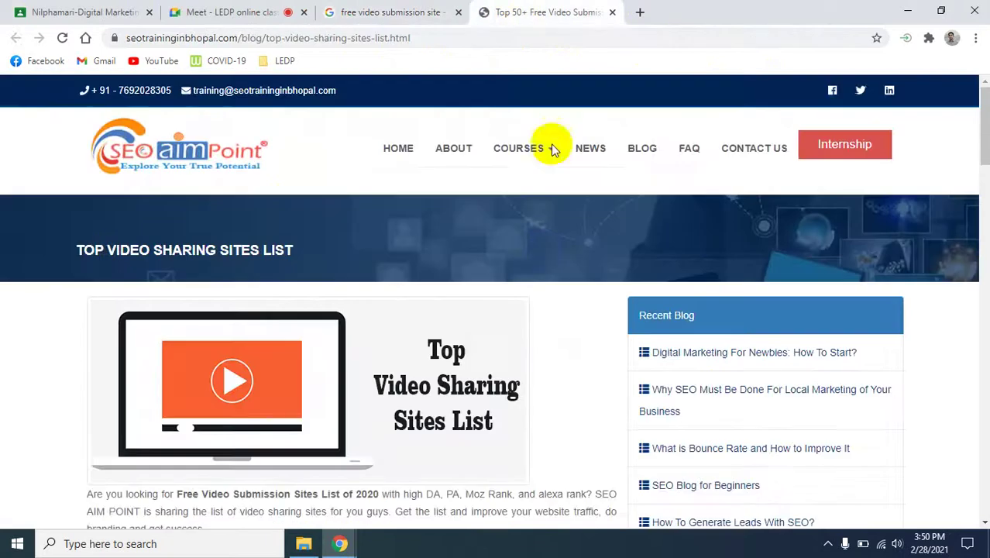
Examine the Top 50+ High DA Free Video Submission Sites table with its PA, DA, Moz Rank and Alexa Rank columns.
scroll(475, 347, "down", 10)
scroll(480, 348, "down", 1)
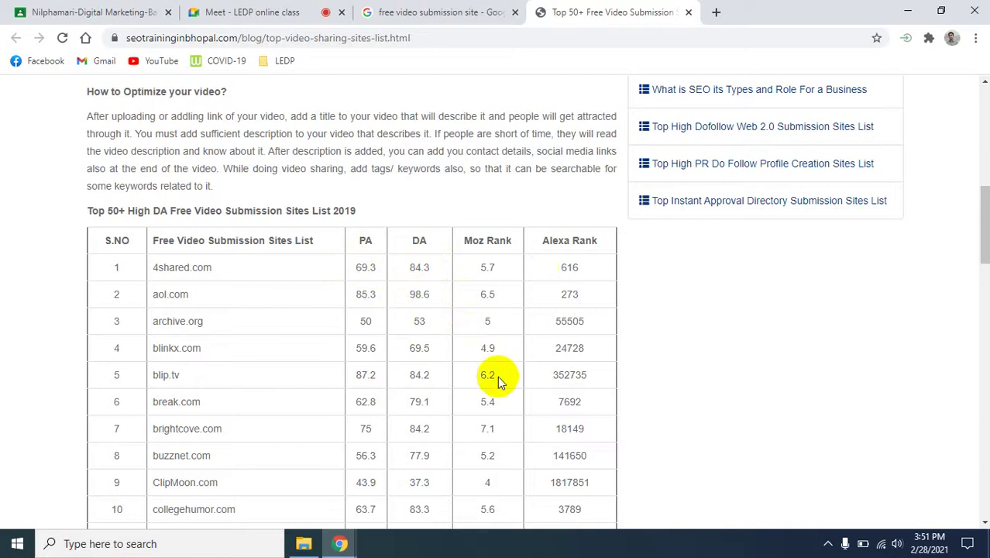
scroll(501, 387, "down", 3)
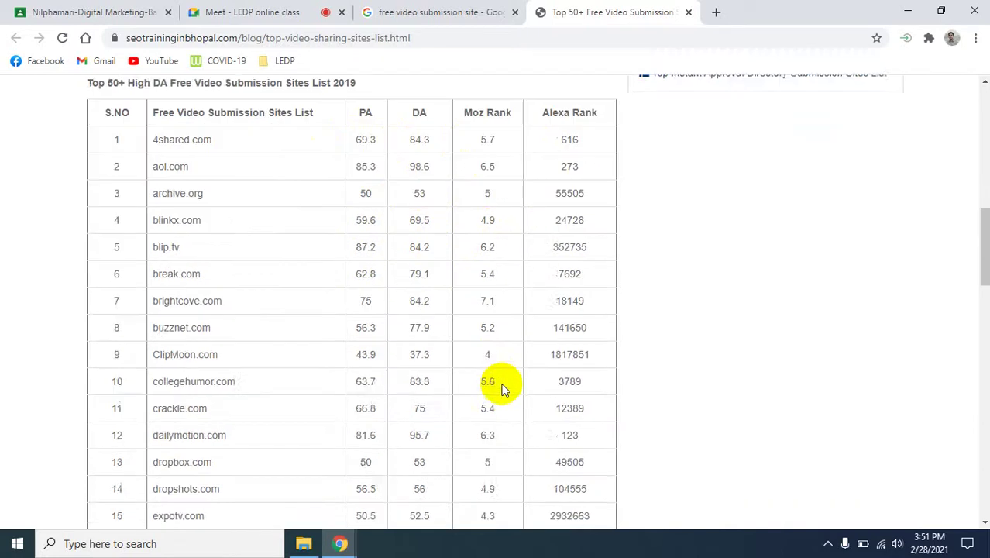
scroll(501, 387, "up", 5)
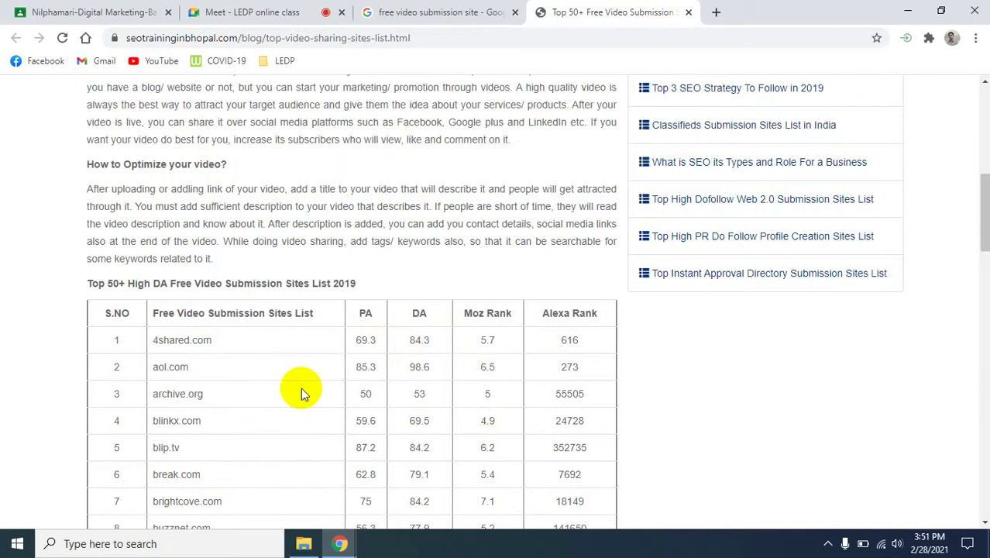
scroll(272, 391, "down", 1)
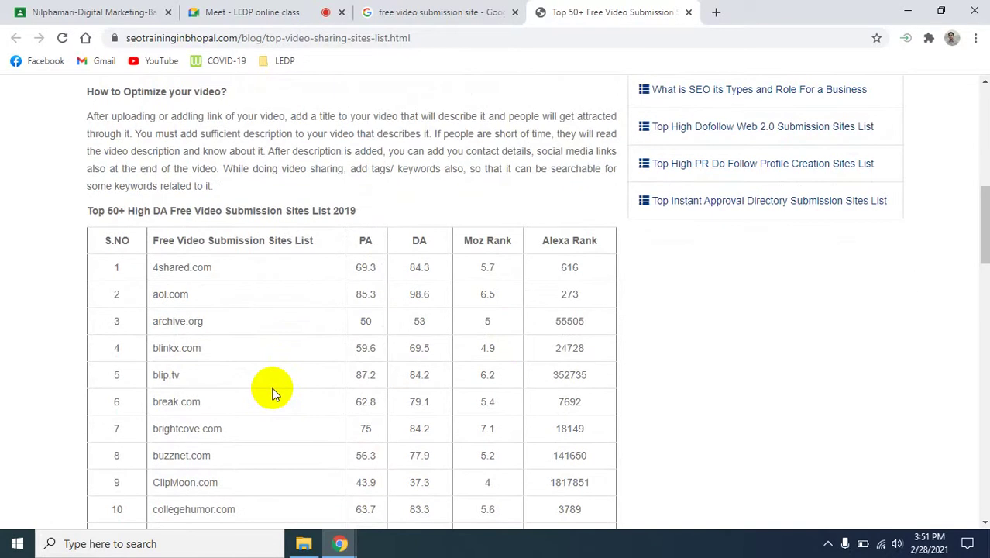
scroll(272, 393, "down", 2)
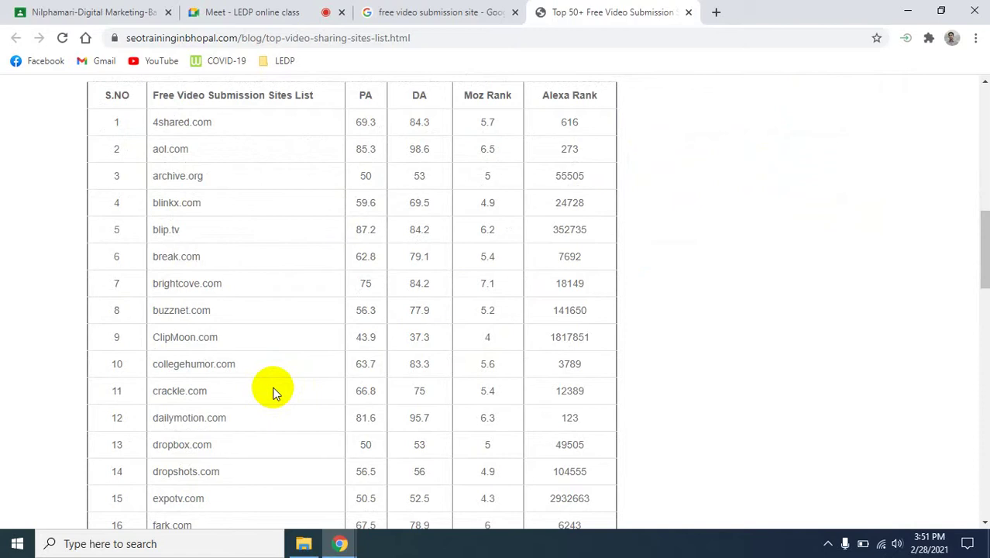
scroll(273, 391, "up", 6)
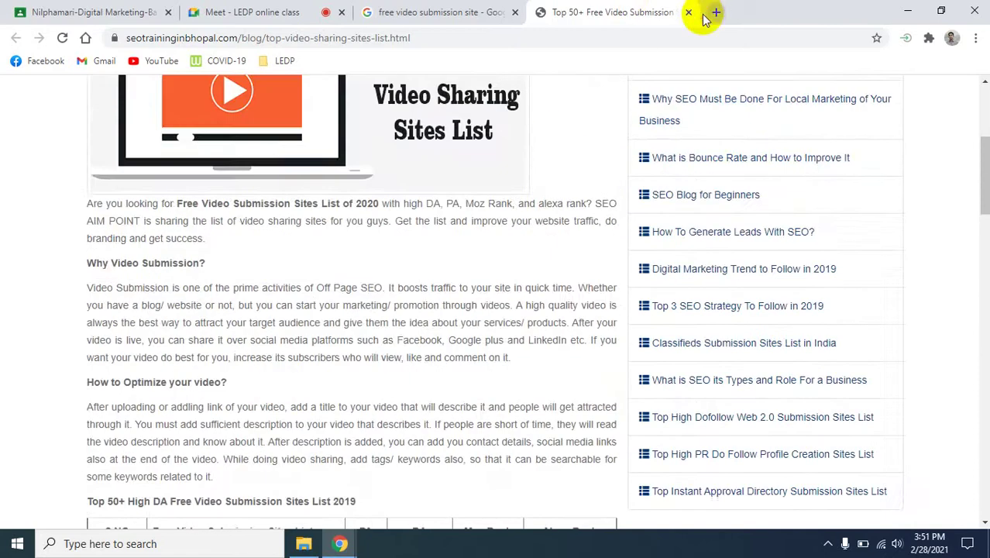
Search Google for "funny video" in a new tab and look through the general results.
left_click(714, 13)
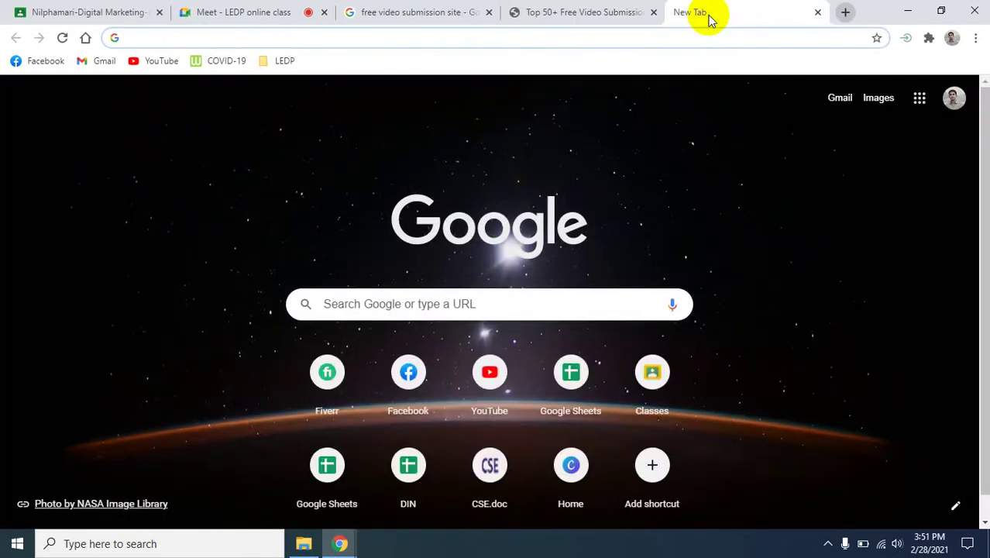
type("fu")
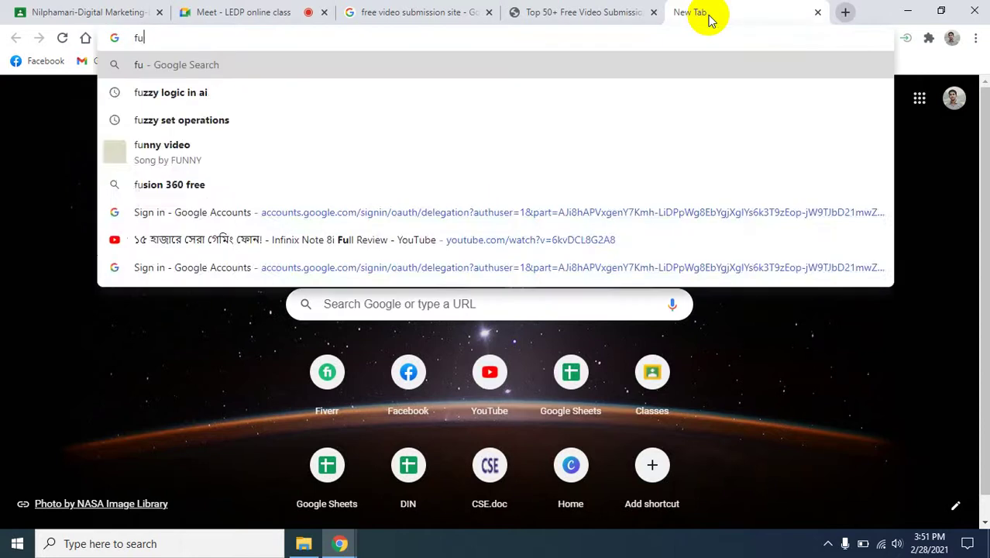
type("nny video")
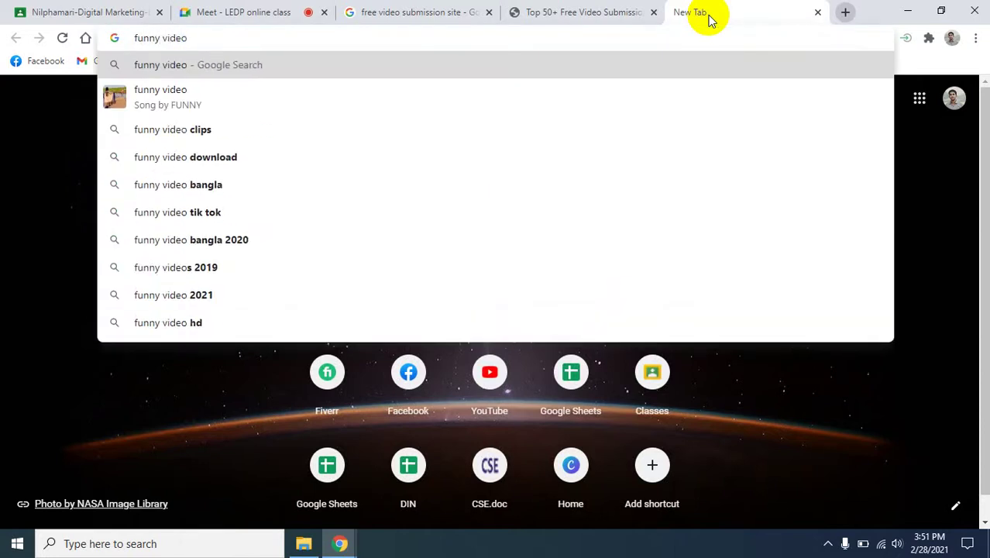
key("Return")
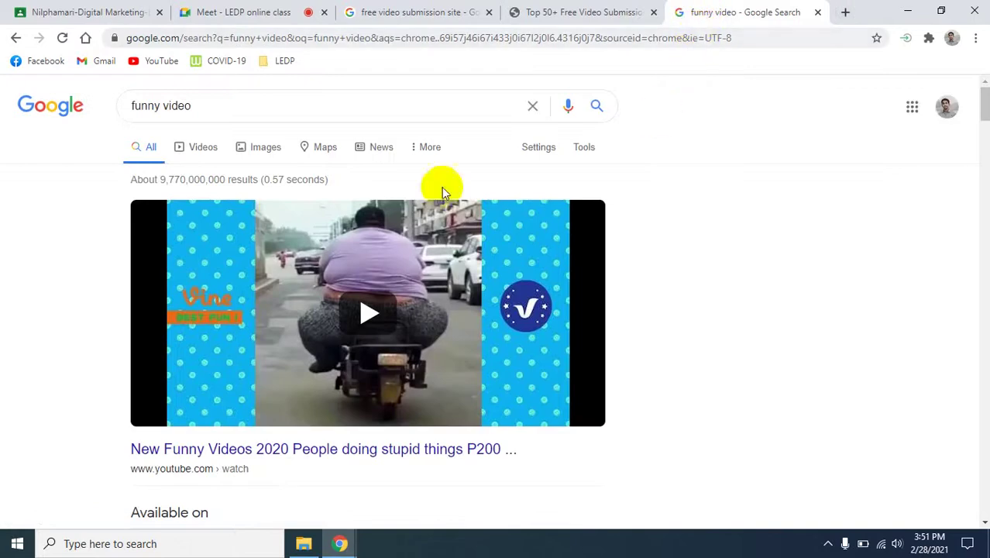
scroll(418, 391, "down", 2)
scroll(422, 387, "down", 1)
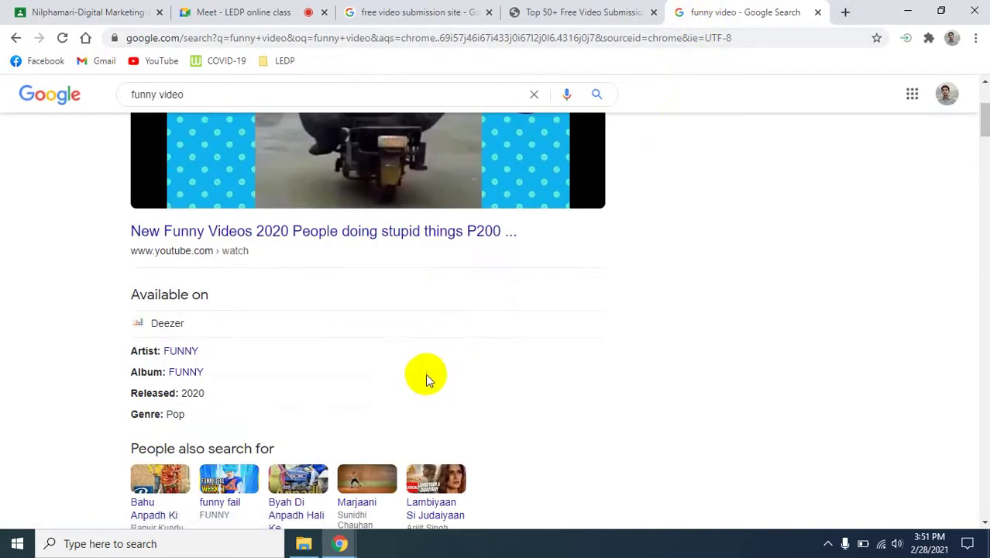
scroll(496, 303, "down", 4)
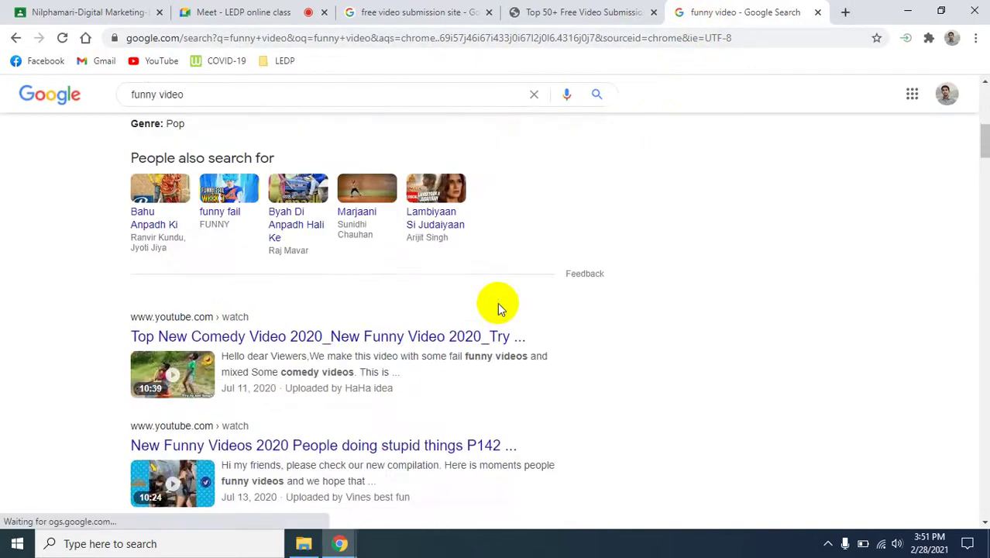
scroll(497, 305, "down", 4)
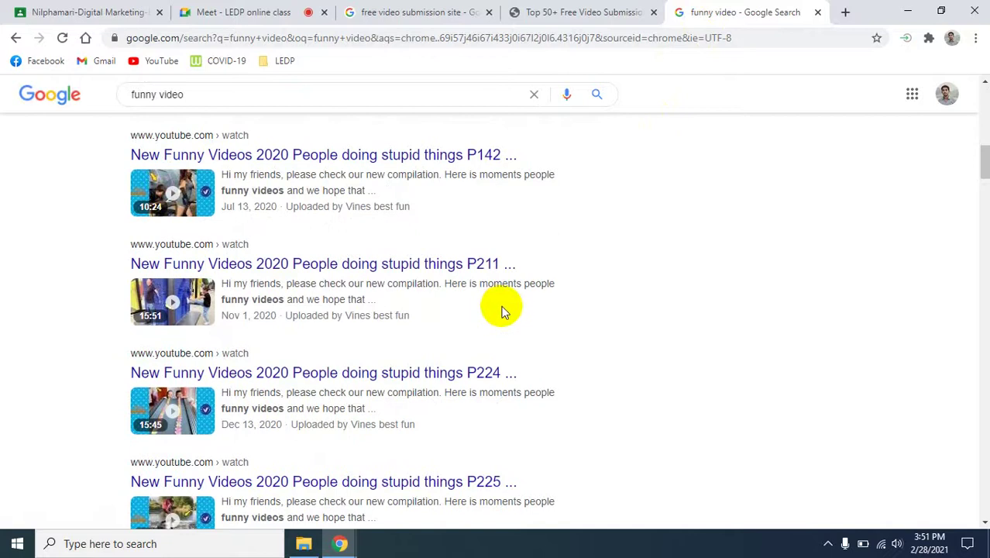
scroll(500, 308, "up", 6)
scroll(502, 308, "up", 5)
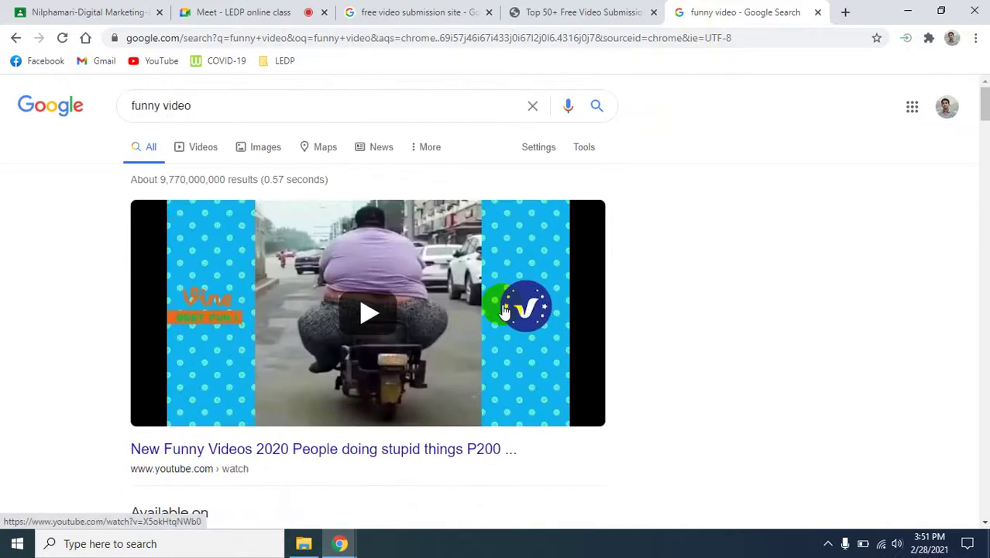
Limit the "funny video" search to video results and look through the listed videos.
left_click(215, 148)
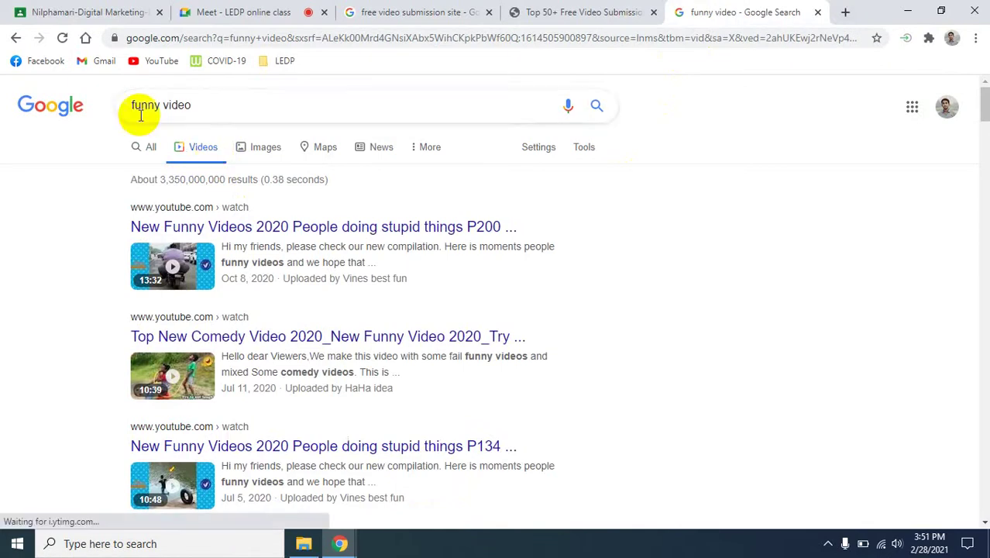
scroll(353, 270, "down", 12)
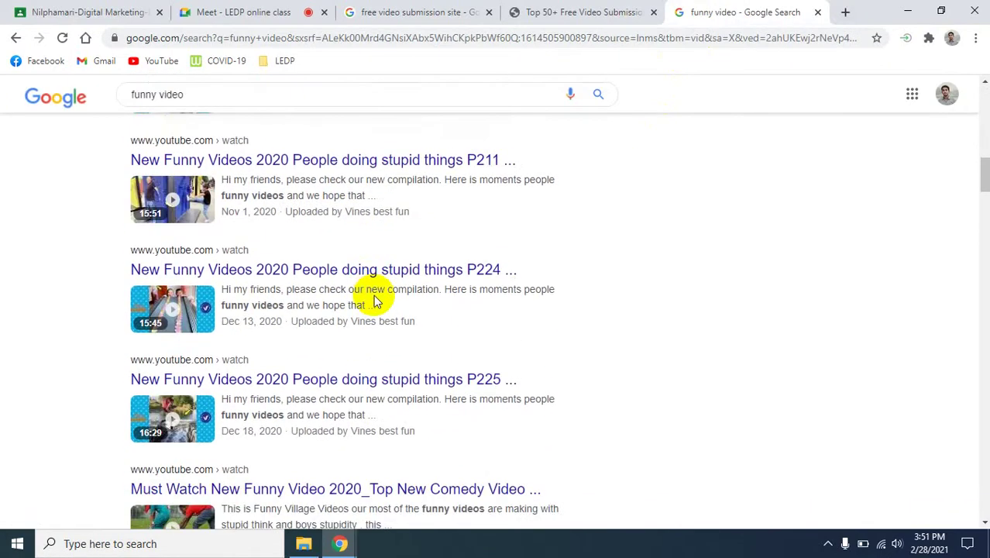
scroll(376, 302, "down", 3)
scroll(375, 305, "down", 4)
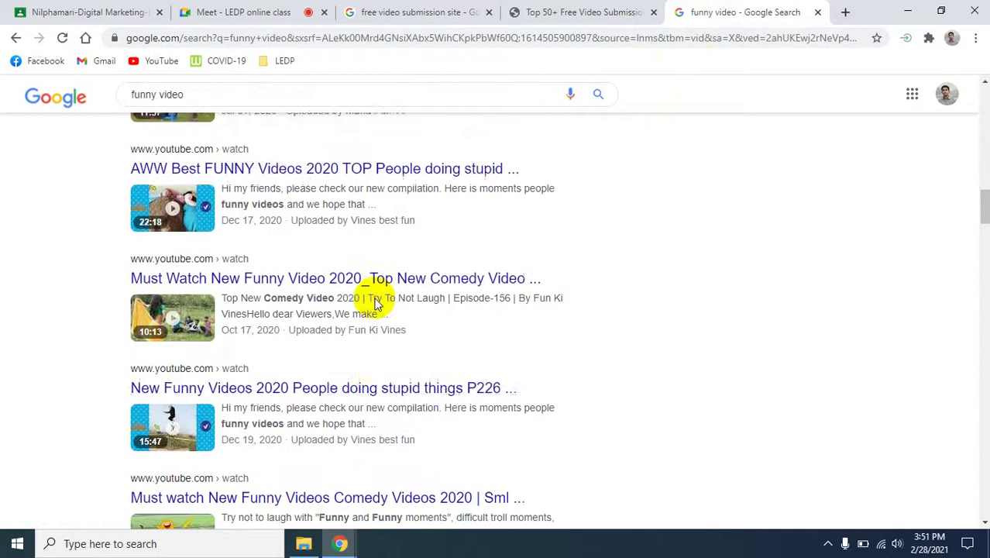
Search the Google video results for "funny video dailymotion" and look through the listed videos.
scroll(379, 306, "up", 8)
scroll(378, 305, "up", 10)
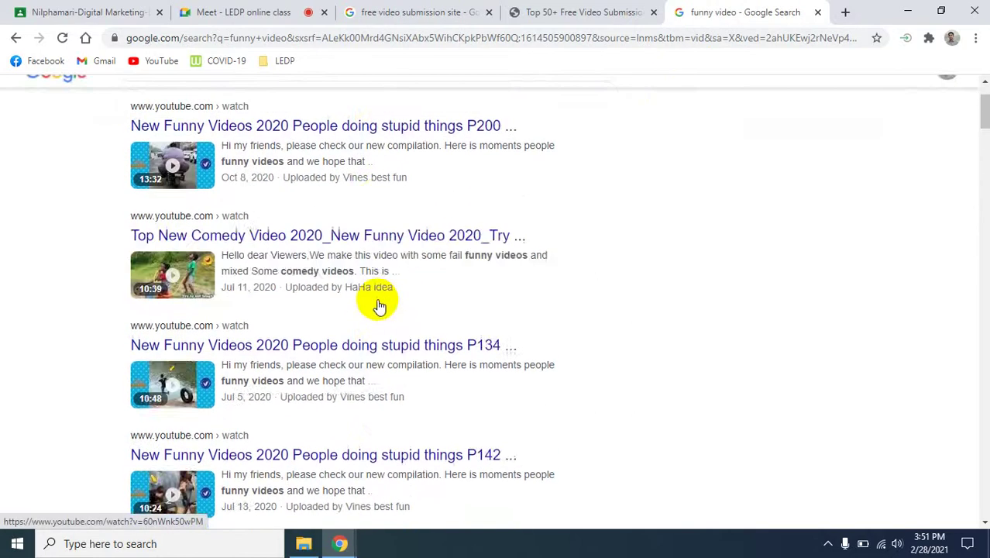
left_click(252, 108)
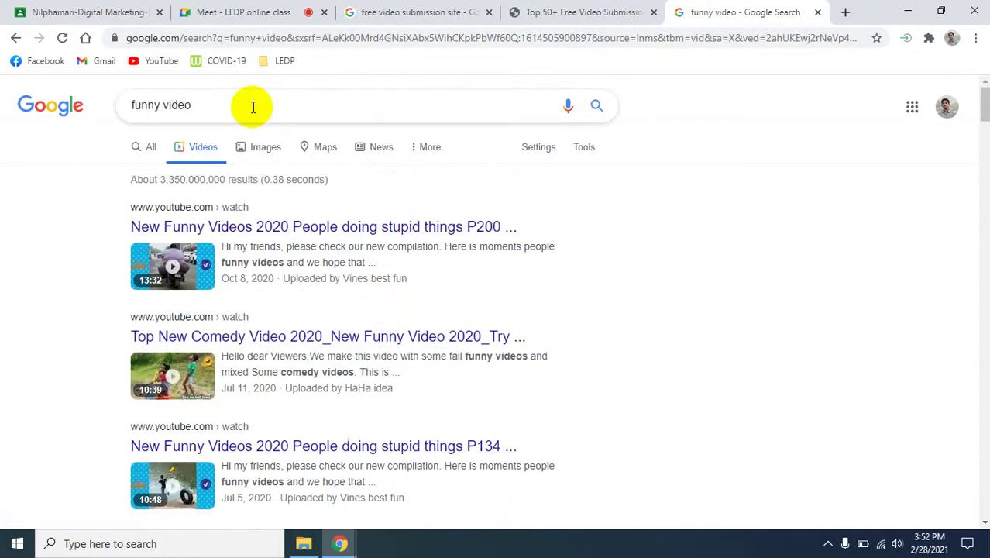
type("da")
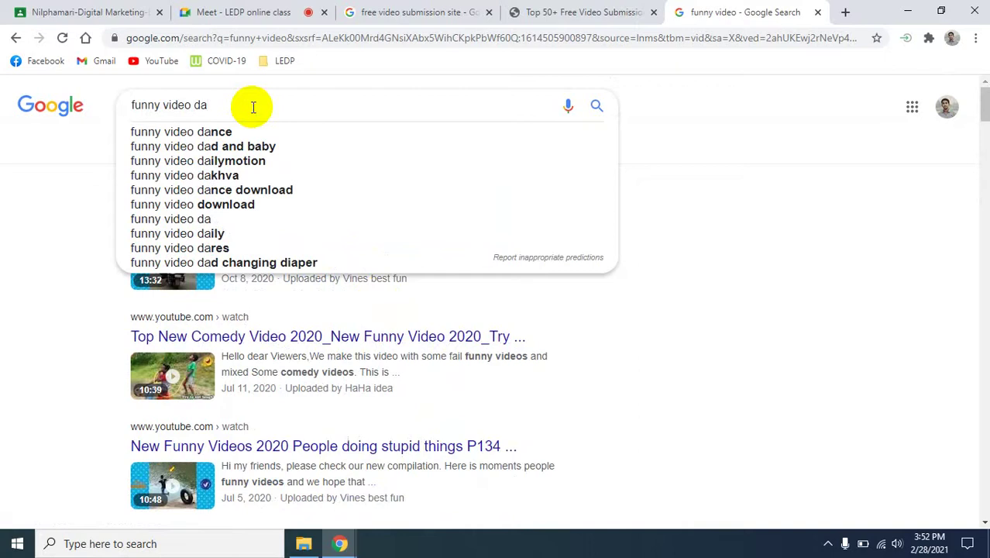
type("il")
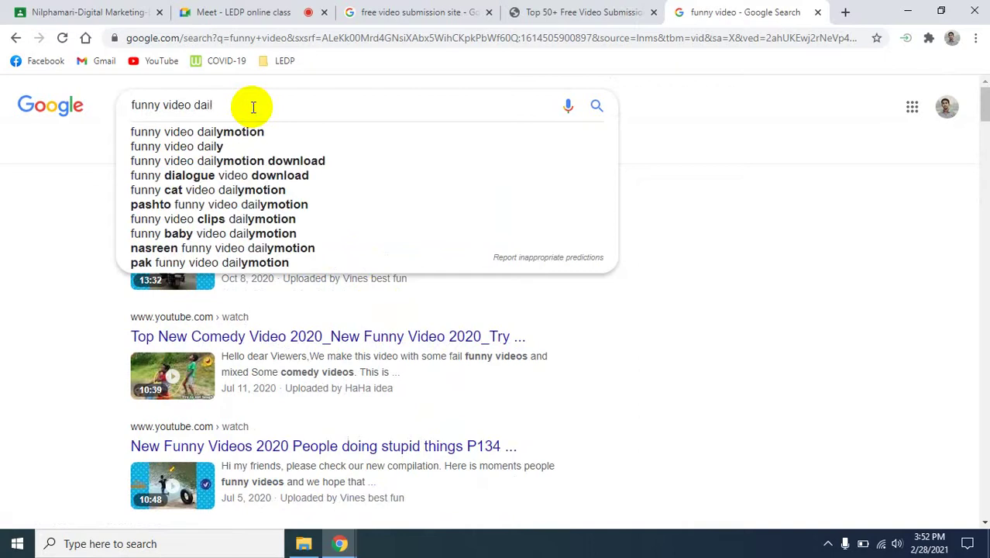
key("Down")
key("Return")
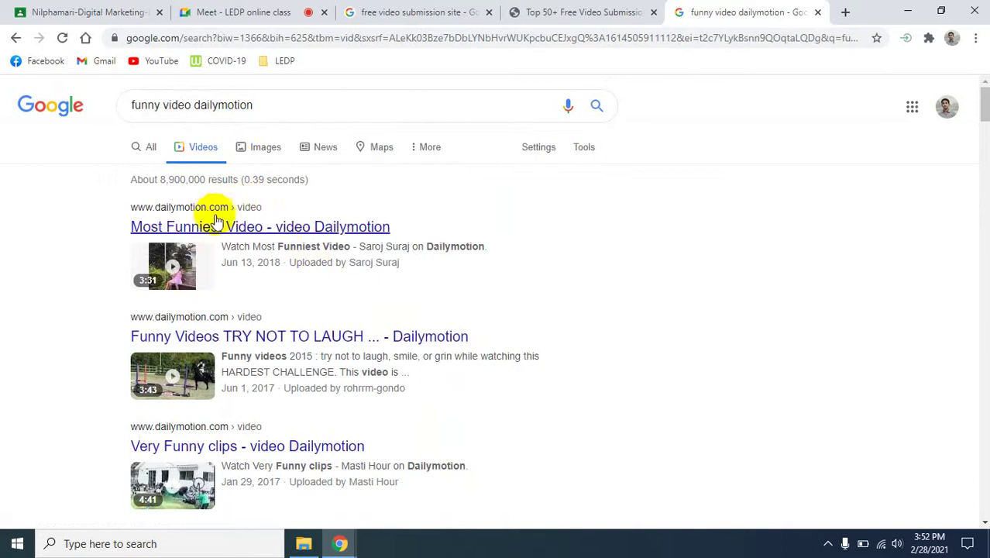
scroll(352, 332, "down", 2)
scroll(353, 333, "down", 5)
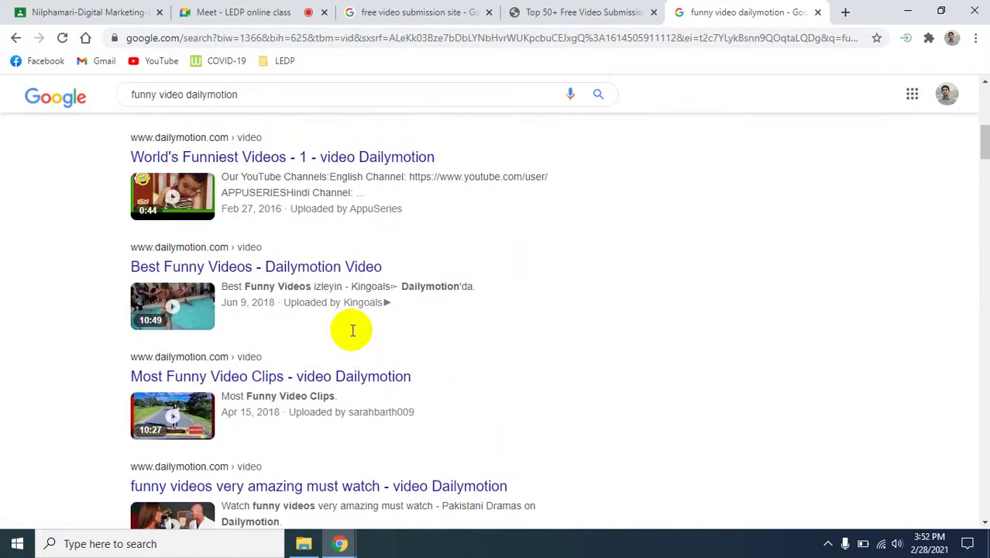
scroll(353, 332, "up", 7)
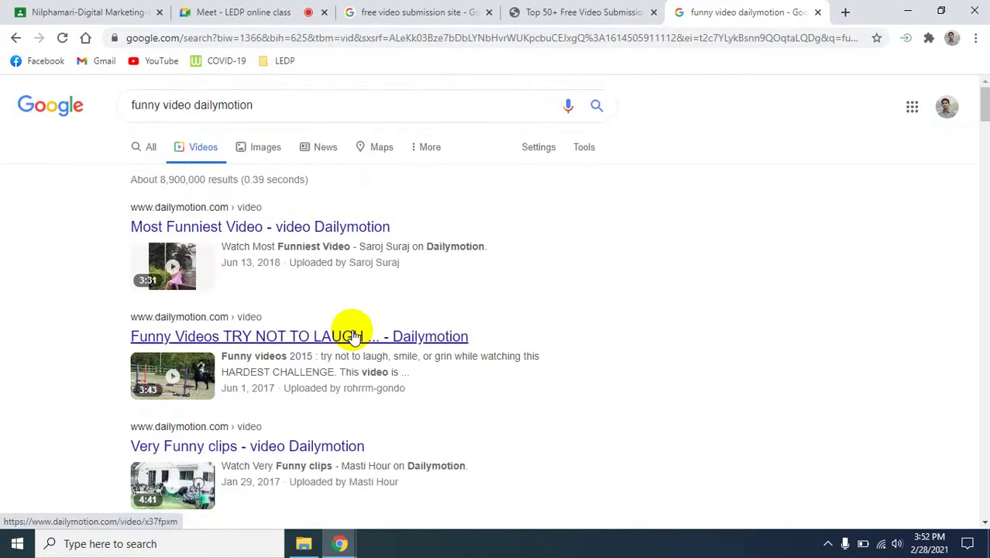
scroll(509, 275, "down", 4)
scroll(509, 275, "down", 15)
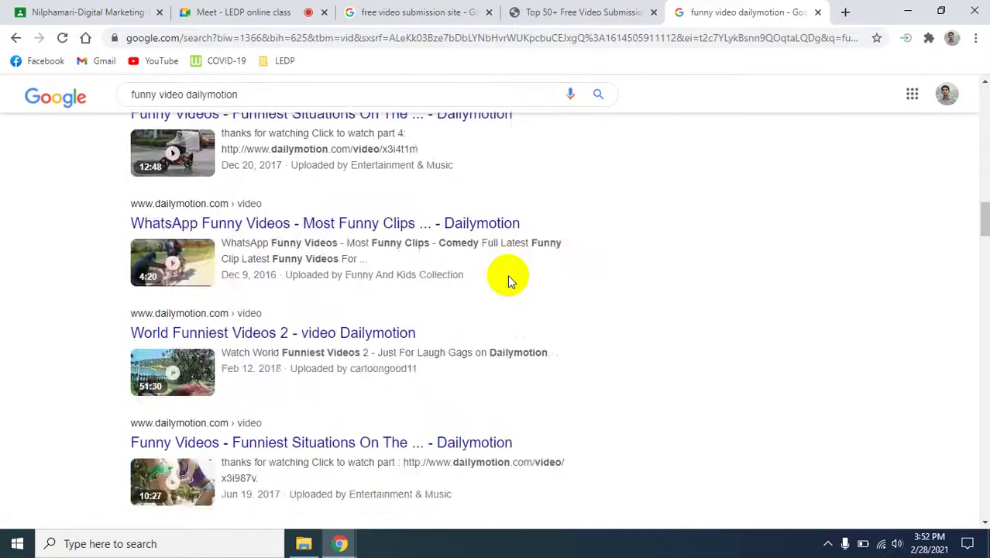
Examine the dailymotion.com entry and its PA and DA values in the Top 50+ High DA Free Video Submission Sites table.
left_click(597, 11)
scroll(480, 380, "down", 5)
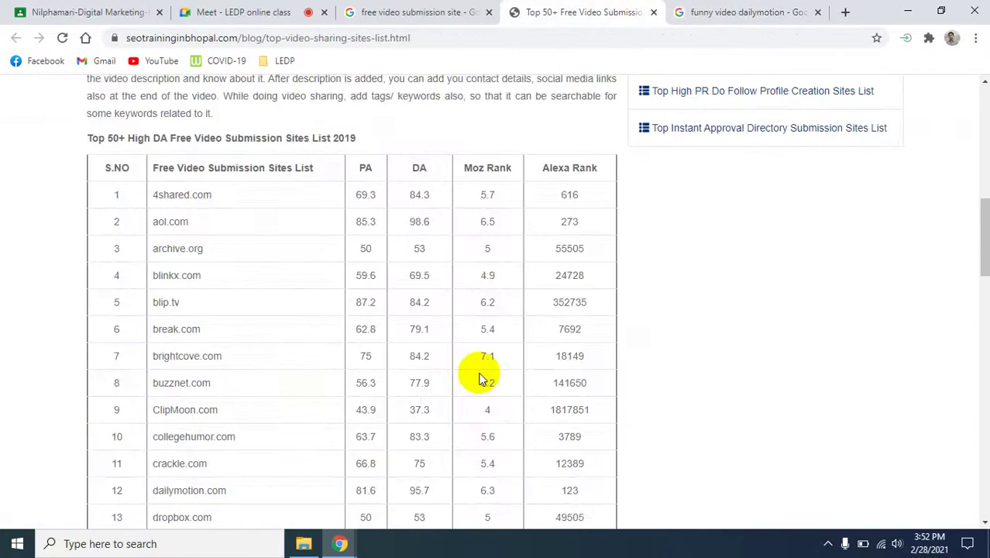
scroll(480, 380, "down", 1)
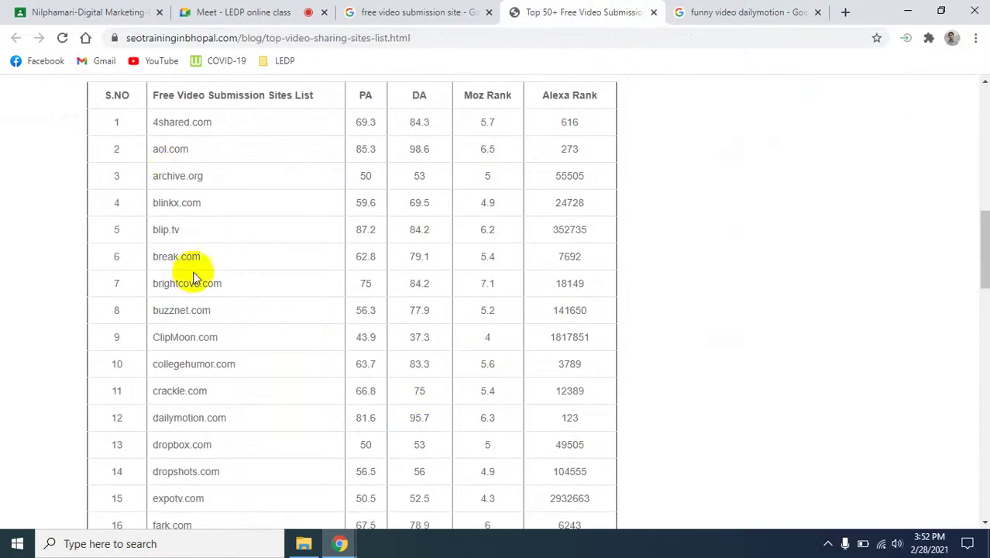
left_click_drag(158, 417, 268, 418)
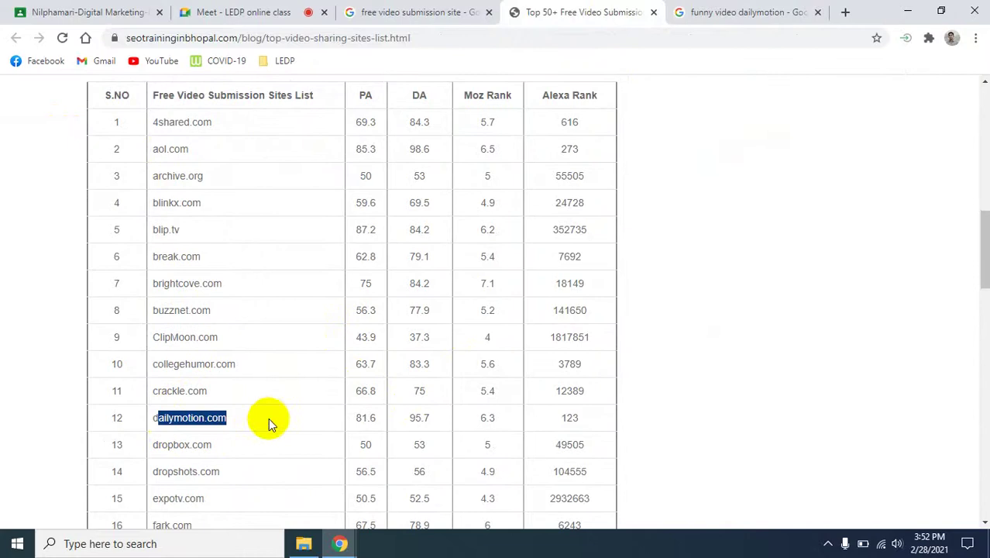
left_click(317, 428)
left_click_drag(357, 427, 434, 423)
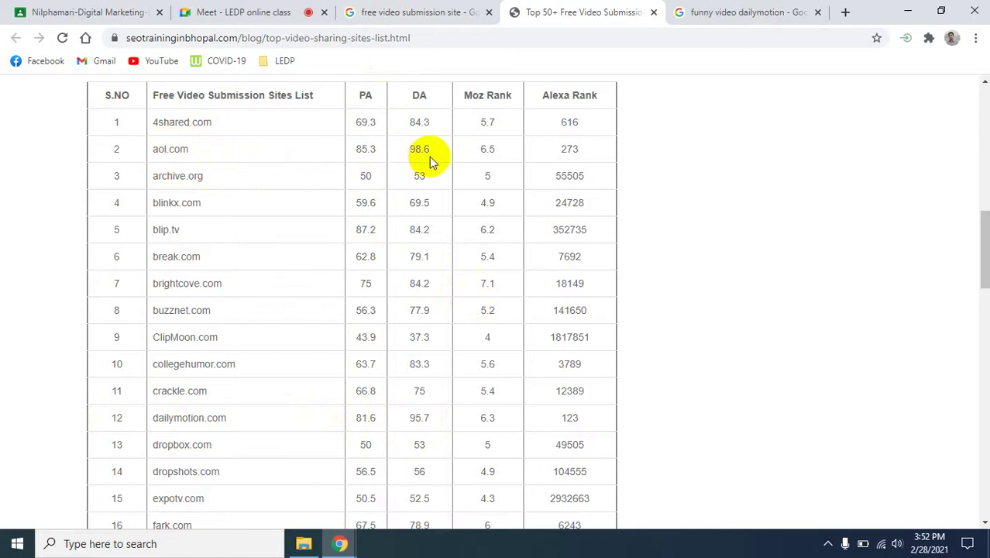
scroll(457, 419, "down", 1)
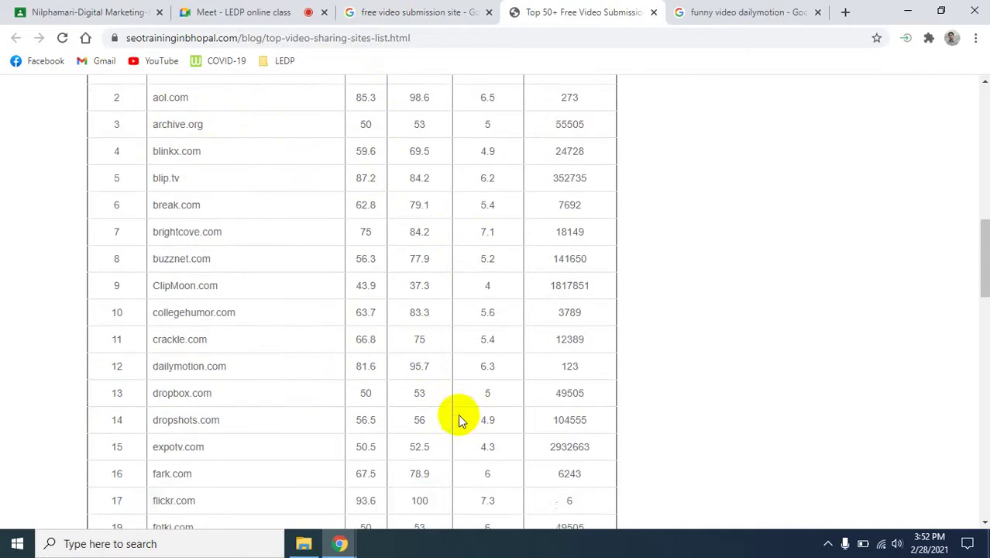
scroll(437, 325, "up", 10)
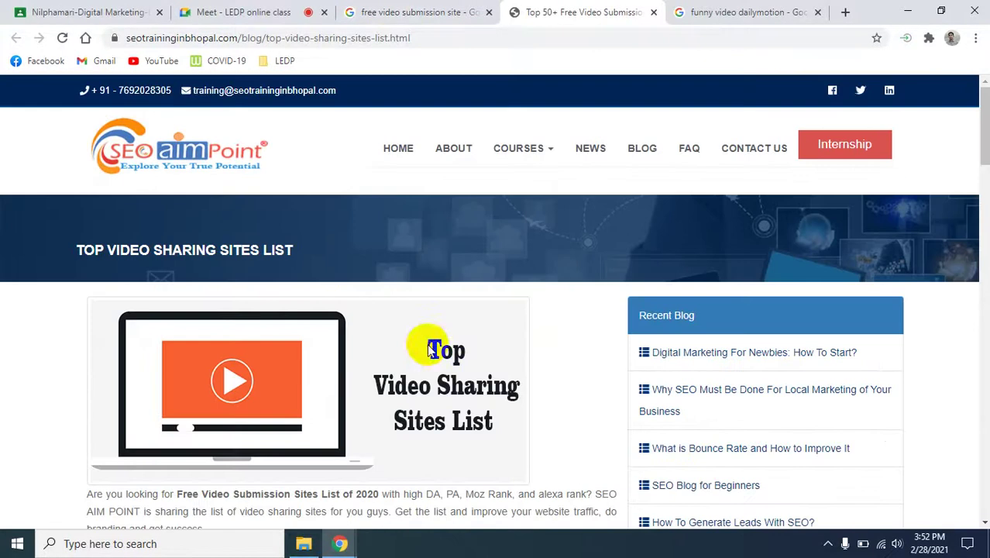
left_click(705, 11)
left_click(604, 11)
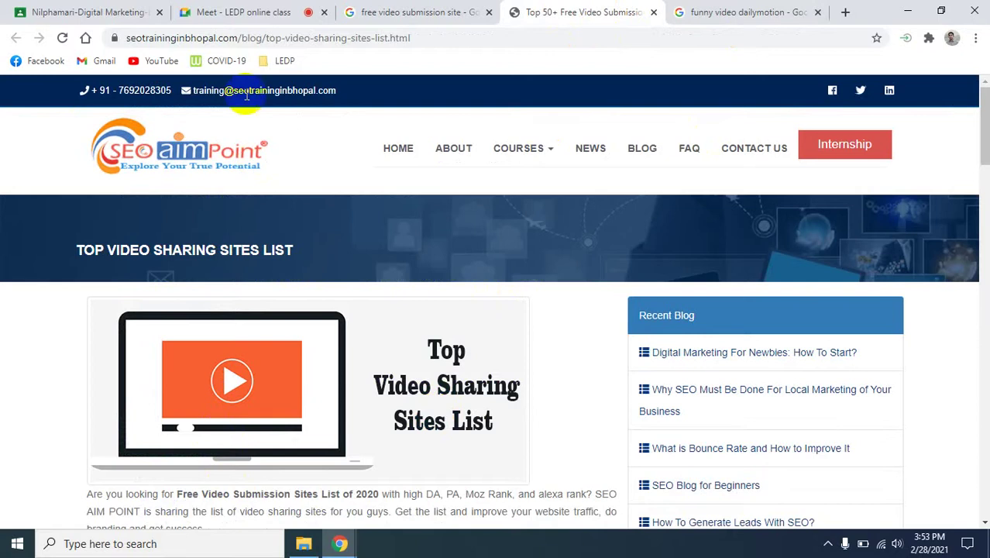
Return to the funny video results, shorten the search to "dailymotion", and show all result types instead of only videos.
left_click(759, 8)
scroll(255, 186, "down", 5)
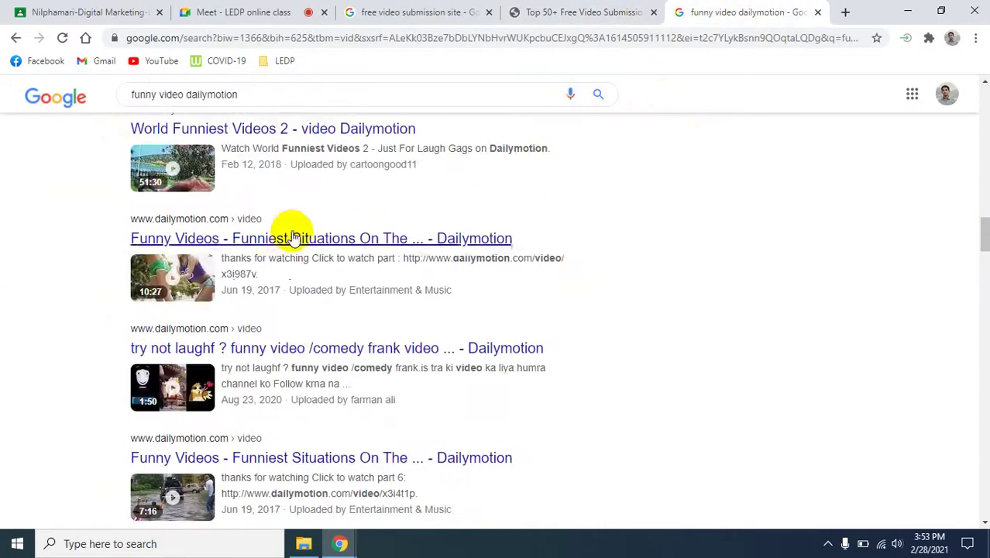
scroll(341, 358, "up", 15)
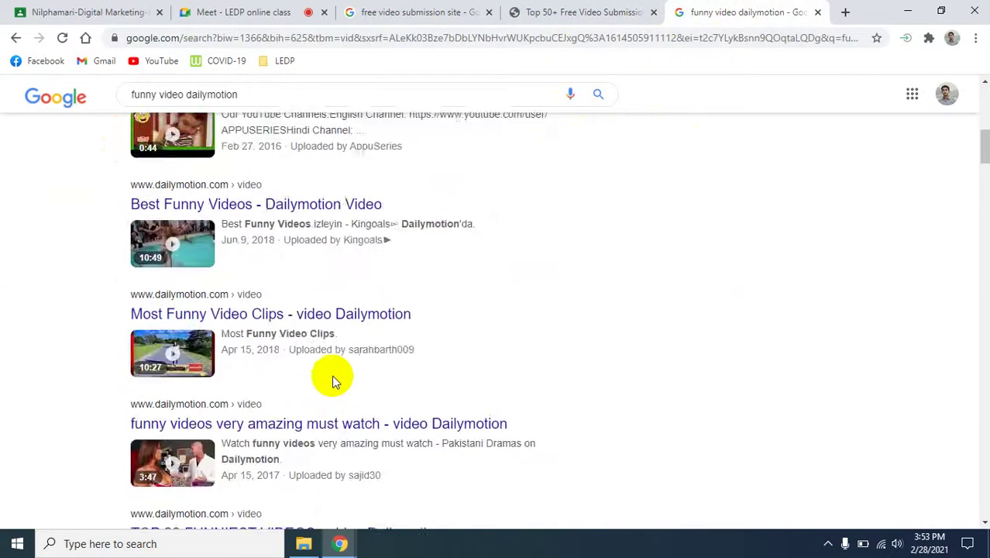
left_click(201, 102)
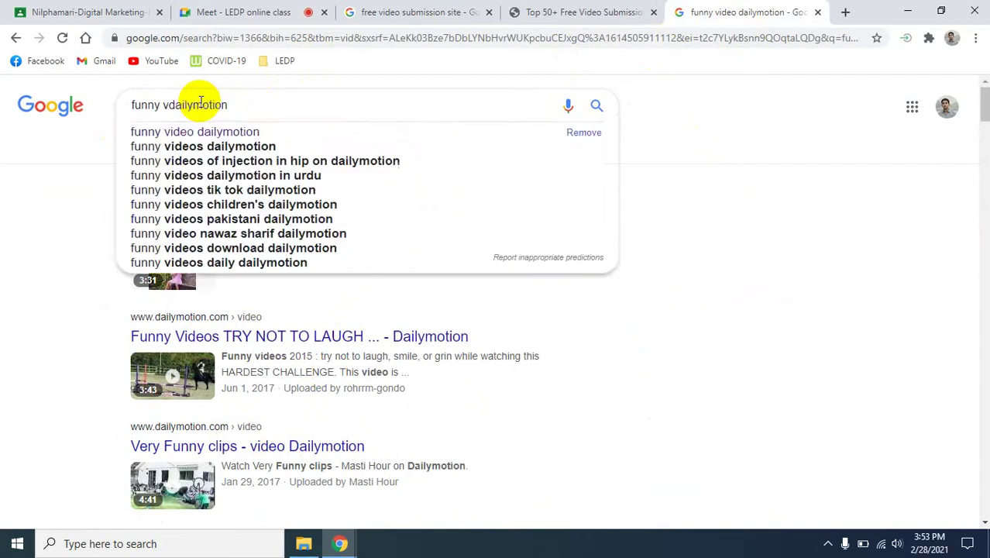
key("BackSpace")
key("BackSpace")
key("BackSpace")
key("BackSpace")
key("BackSpace")
key("BackSpace")
key("BackSpace")
key("BackSpace")
key("BackSpace")
key("BackSpace")
key("BackSpace")
key("BackSpace")
key("Return")
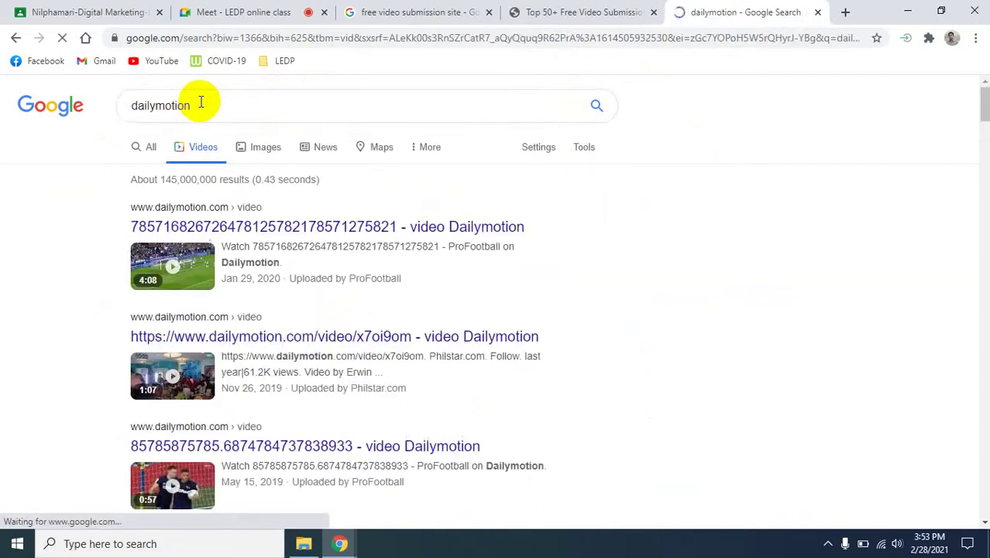
left_click(141, 149)
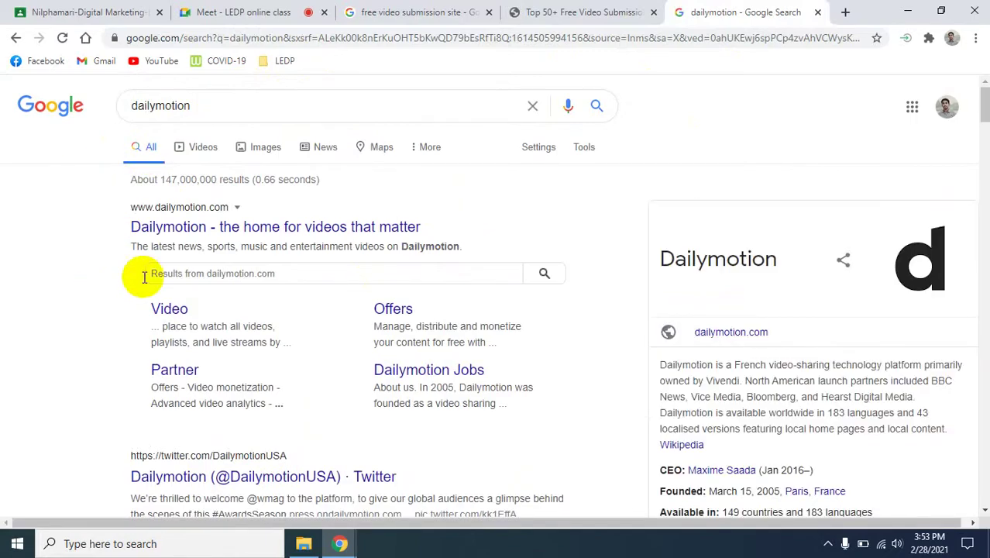
Open the Dailymotion home page from the search results in a new tab and look through its featured videos.
right_click(208, 236)
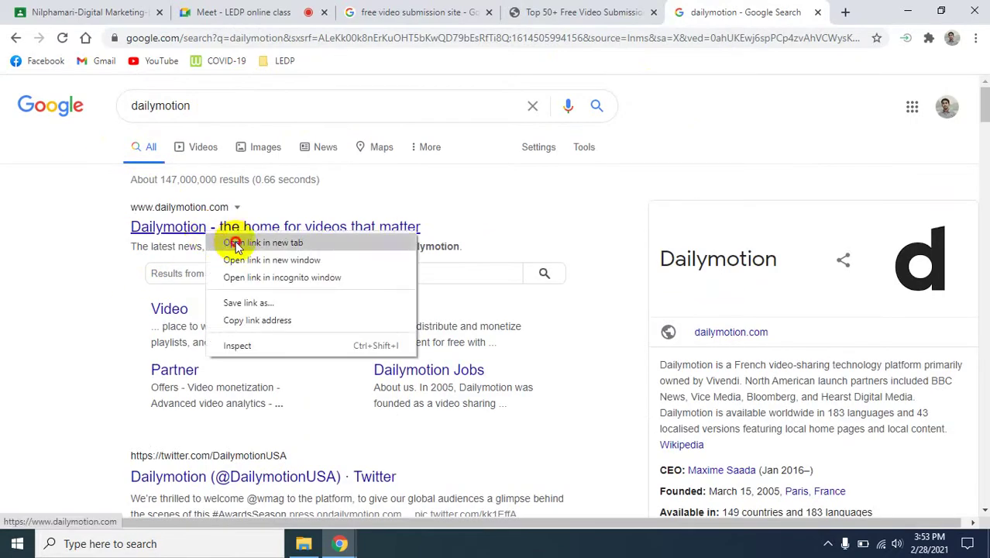
left_click(236, 242)
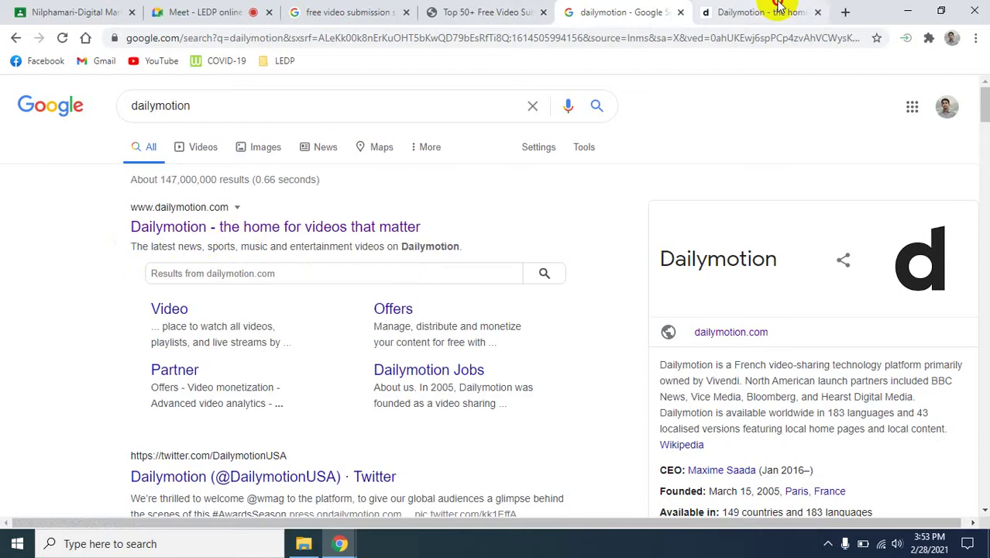
left_click(732, 12)
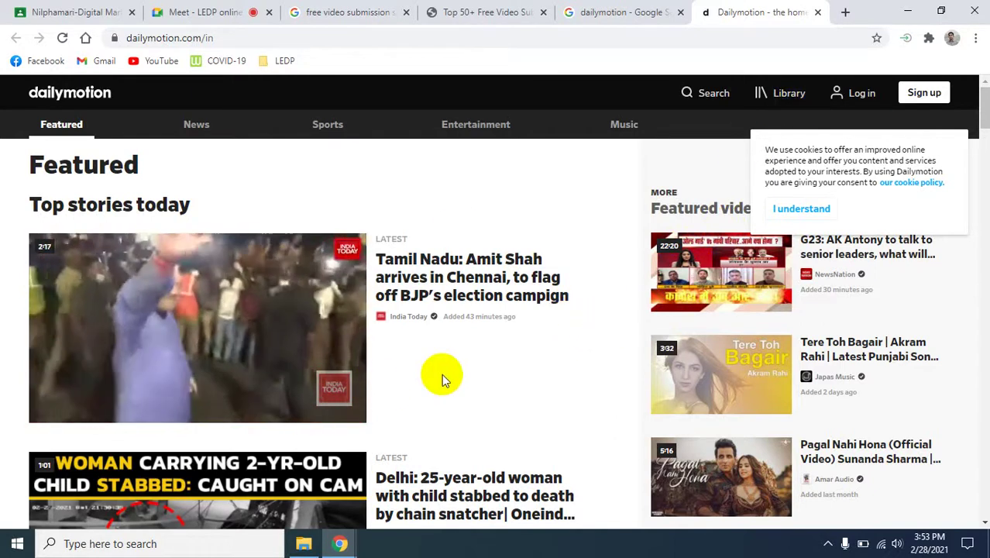
scroll(384, 408, "down", 5)
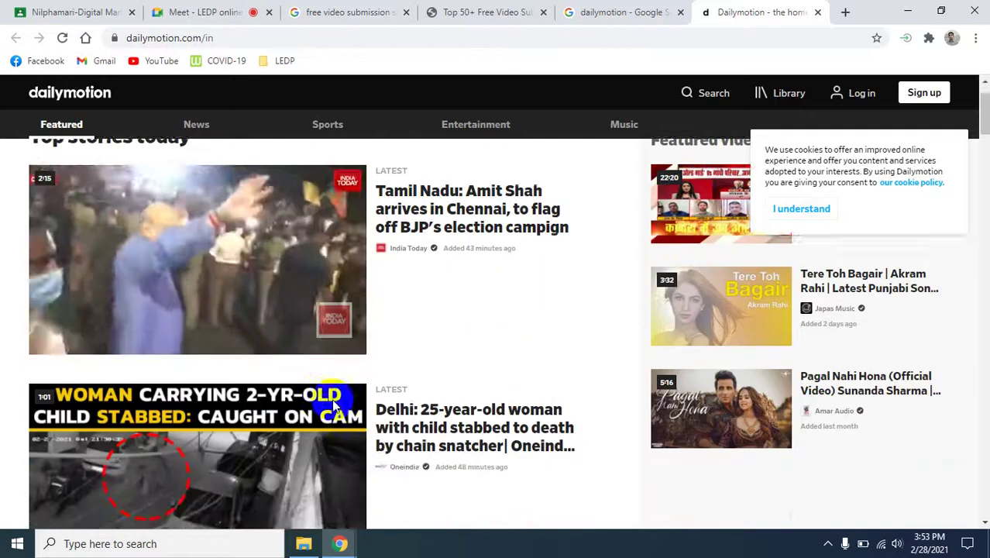
scroll(384, 409, "up", 5)
left_click(310, 267)
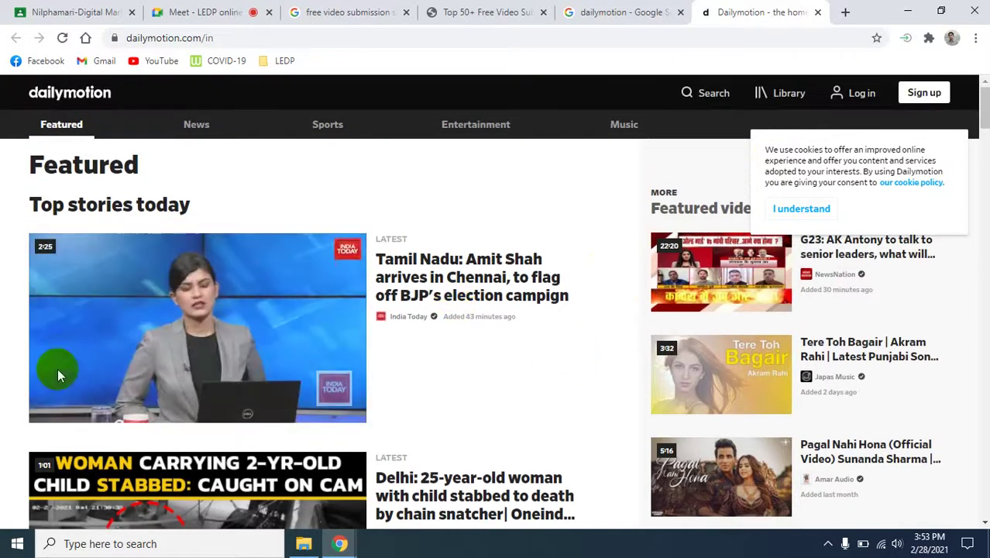
scroll(497, 356, "down", 1)
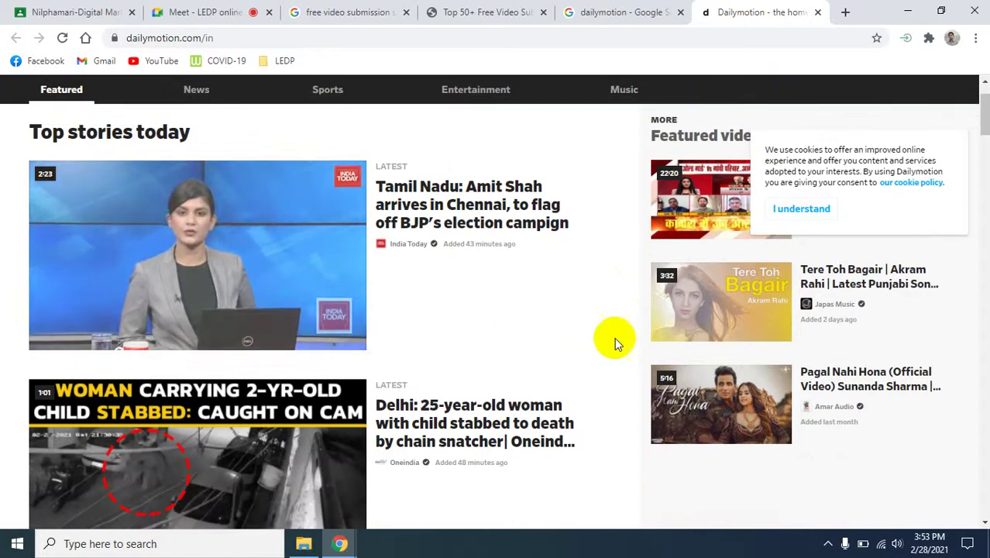
scroll(584, 344, "down", 4)
scroll(584, 345, "up", 5)
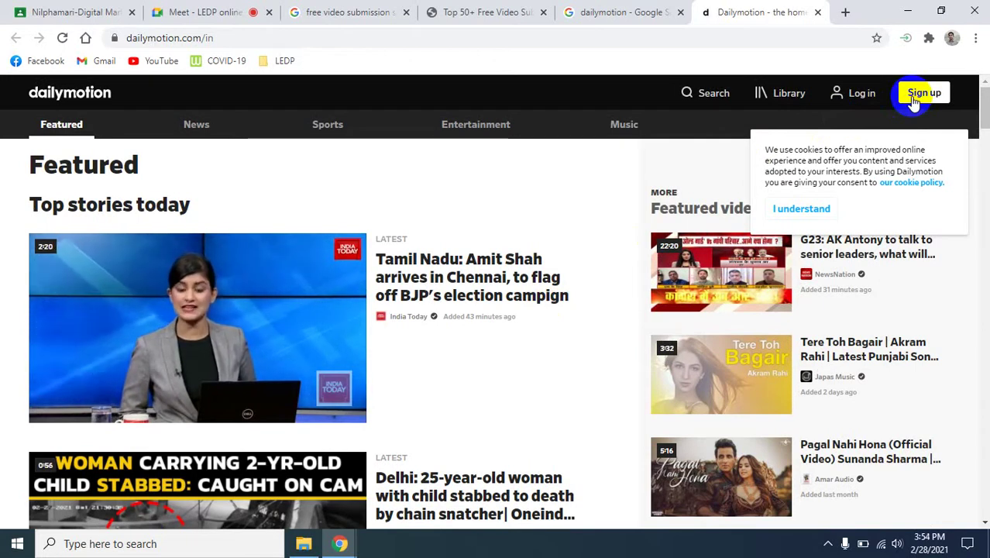
Sign up for Dailymotion by continuing with the second listed Google account.
left_click(915, 101)
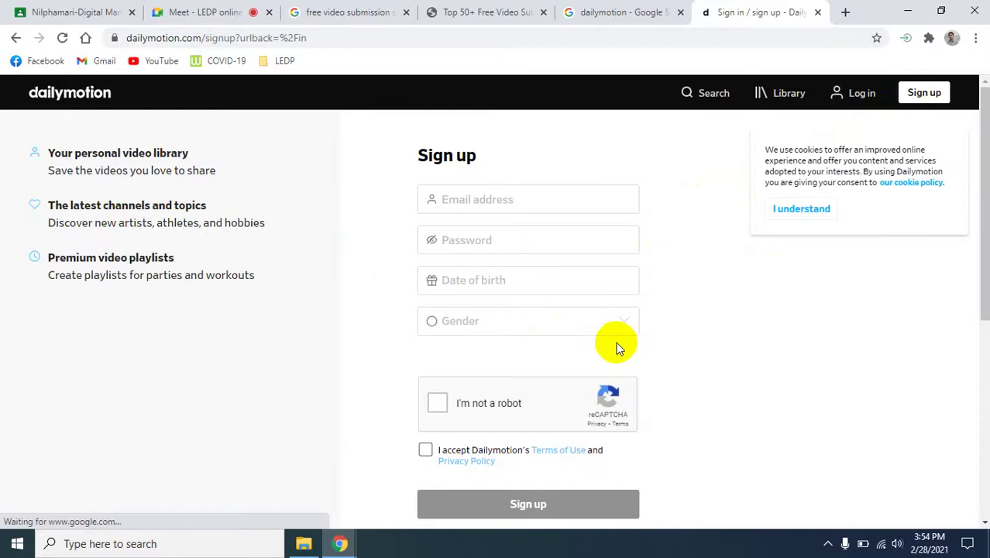
scroll(672, 314, "down", 3)
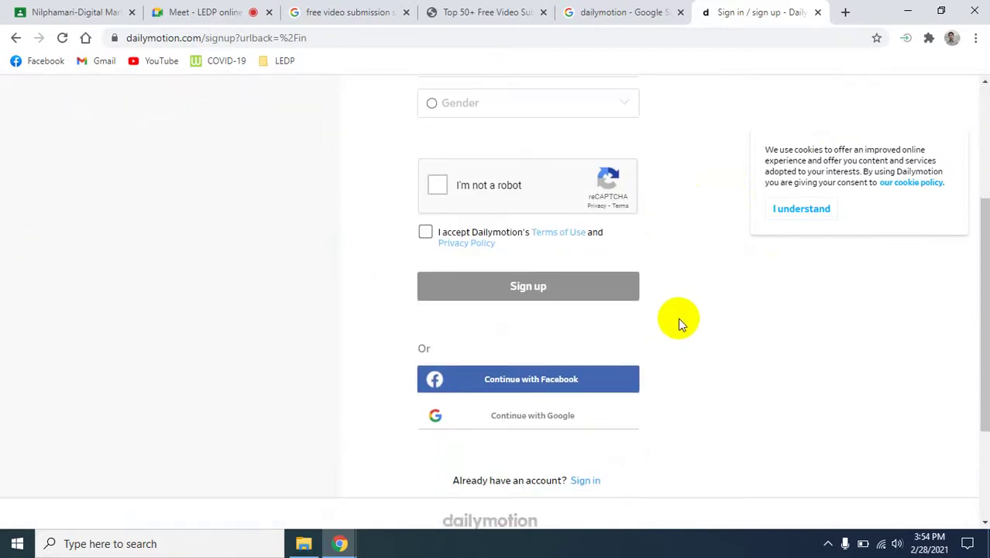
left_click(533, 416)
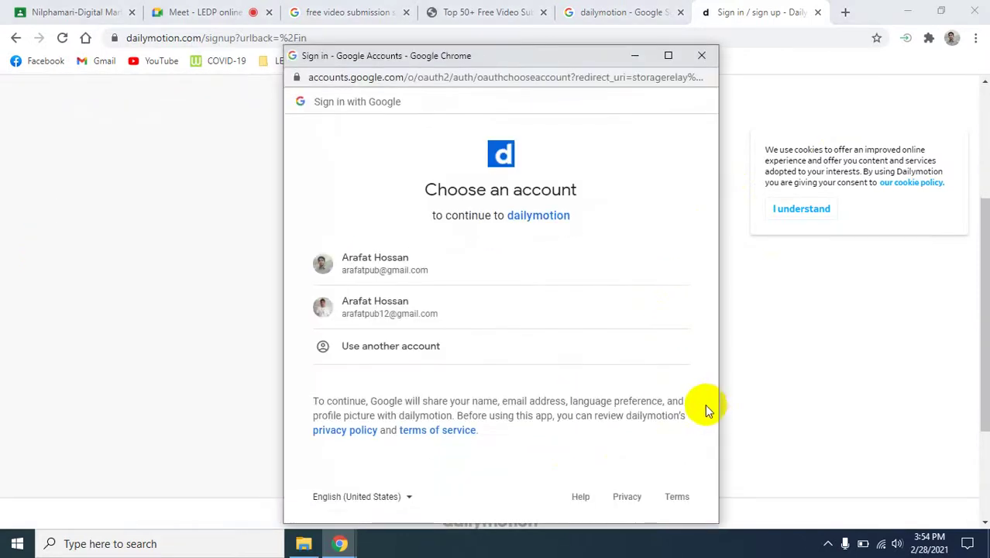
left_click(342, 299)
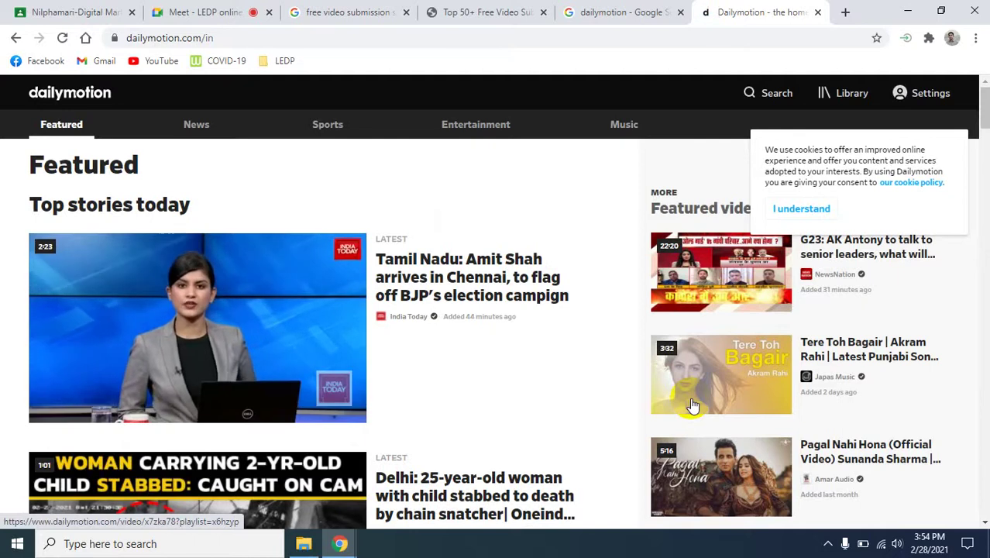
Accept the Dailymotion cookie notice and open the account settings page.
left_click(931, 92)
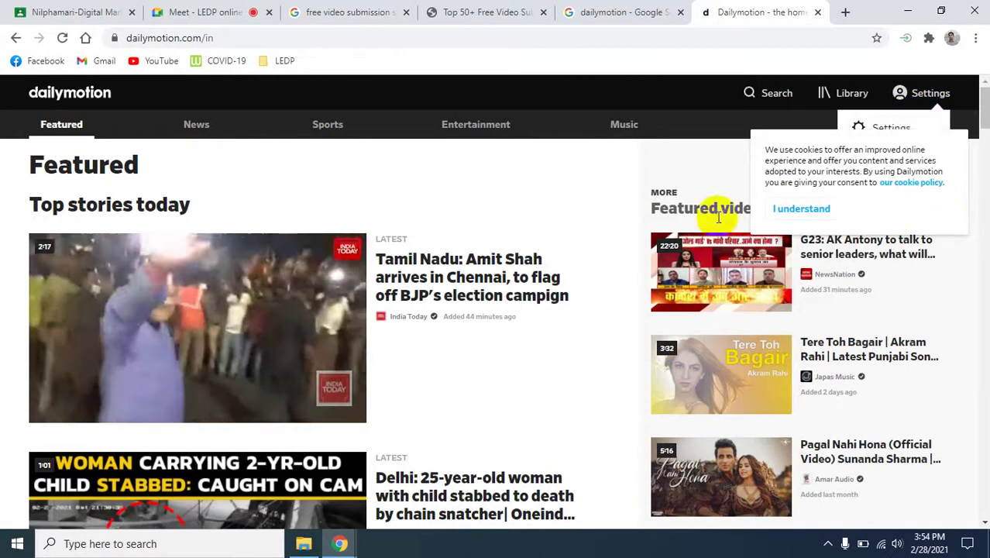
left_click(827, 210)
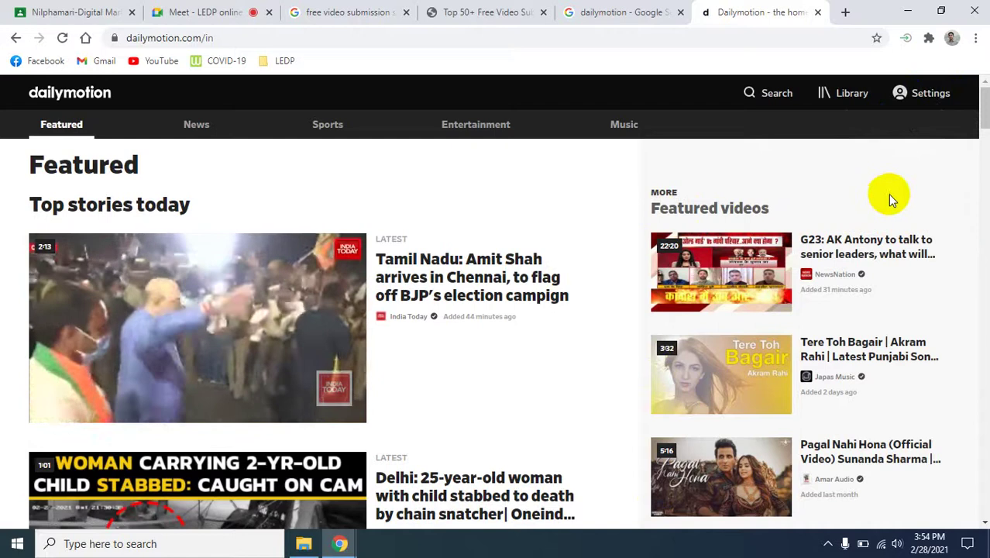
left_click(977, 114)
left_click(926, 95)
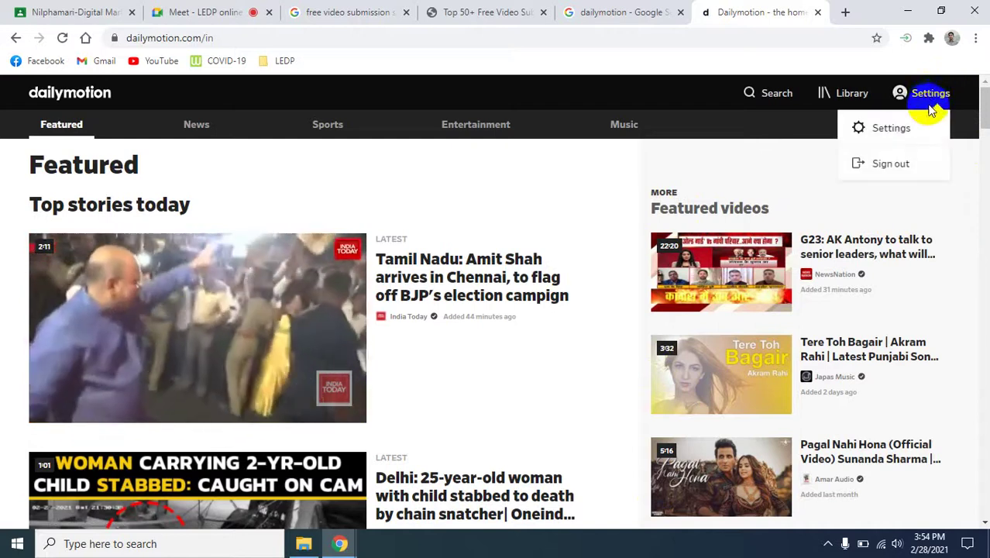
left_click(881, 131)
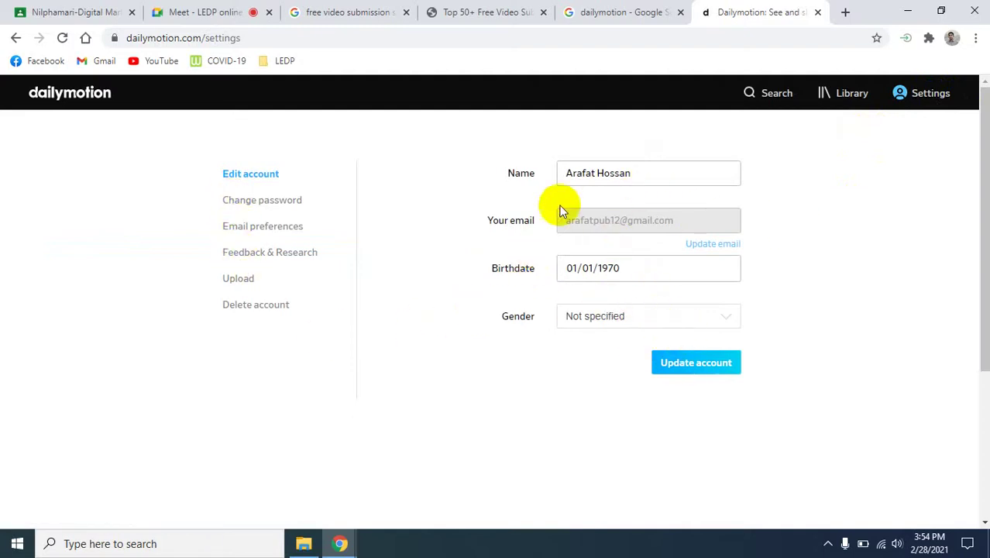
Open the Upload section of the Dailymotion account settings.
left_click(940, 98)
left_click(887, 131)
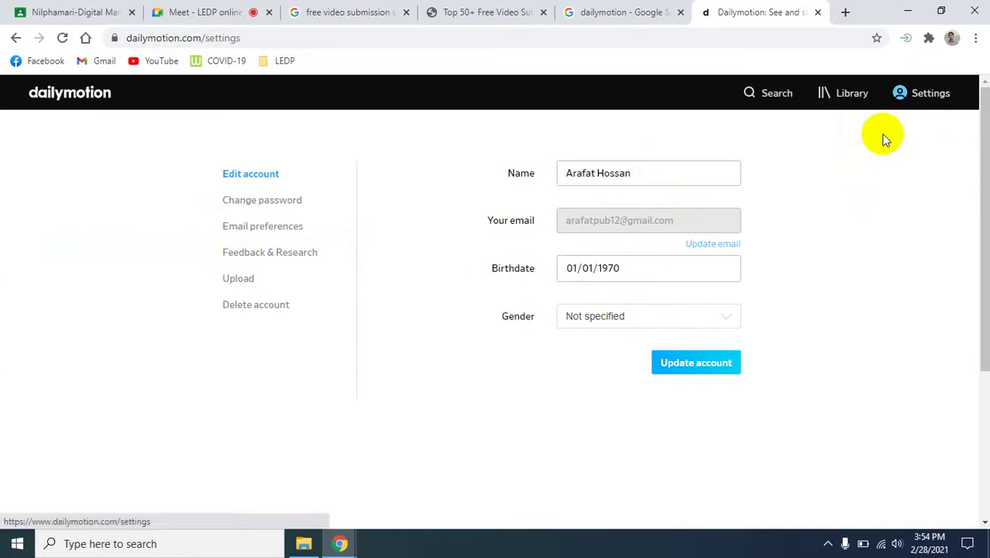
left_click(239, 280)
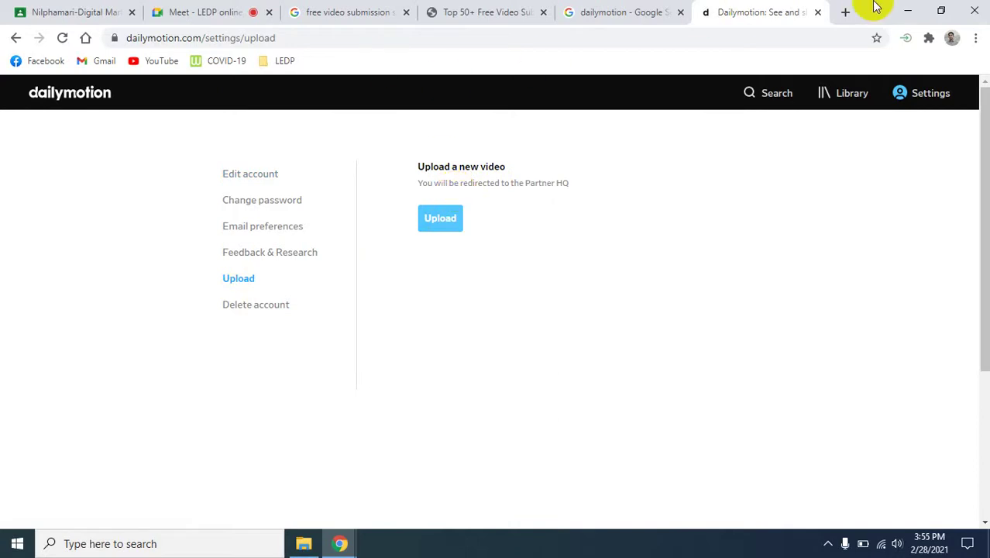
Minimize the browser, refresh the desktop and open This PC.
left_click(905, 11)
left_click(407, 153)
right_click(643, 158)
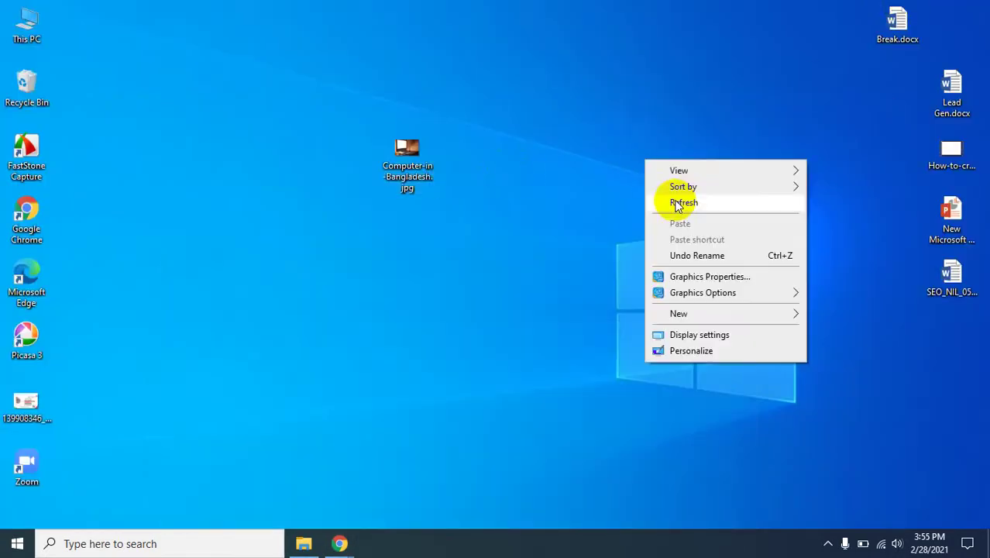
left_click(674, 203)
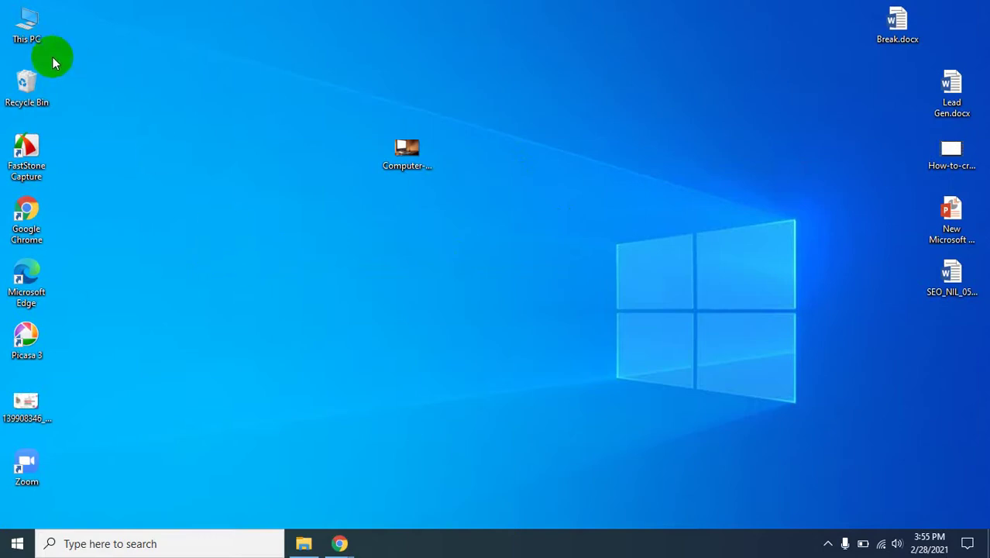
left_click(23, 30)
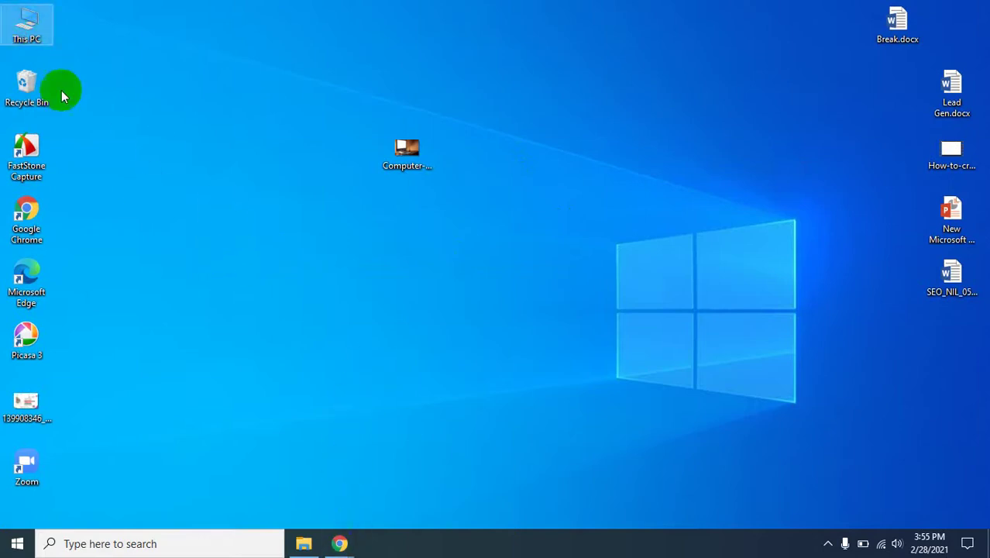
double_click(36, 27)
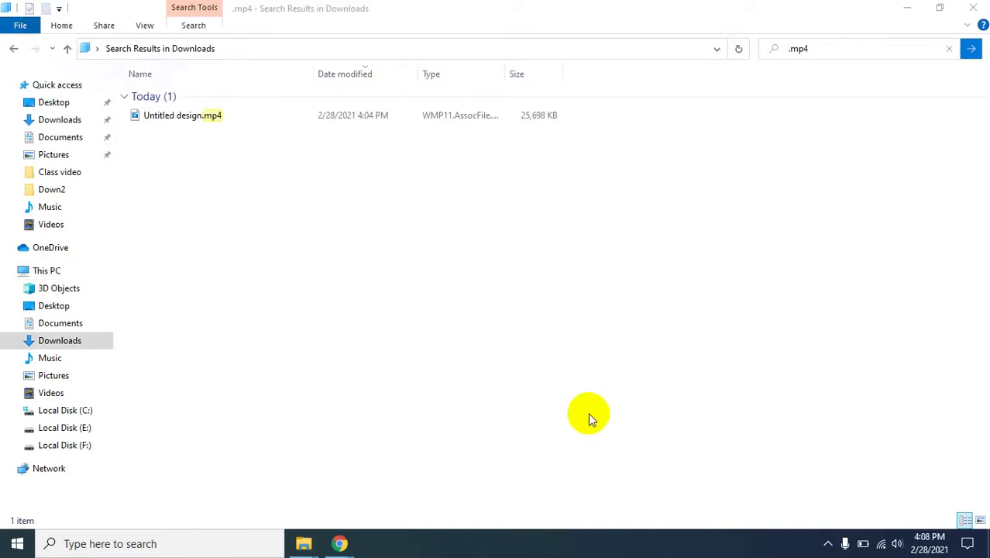
Return from the .mp4 search results to the full Downloads folder and open the detailed properties of Untitled design.mp4.
right_click(248, 124)
left_click(404, 274)
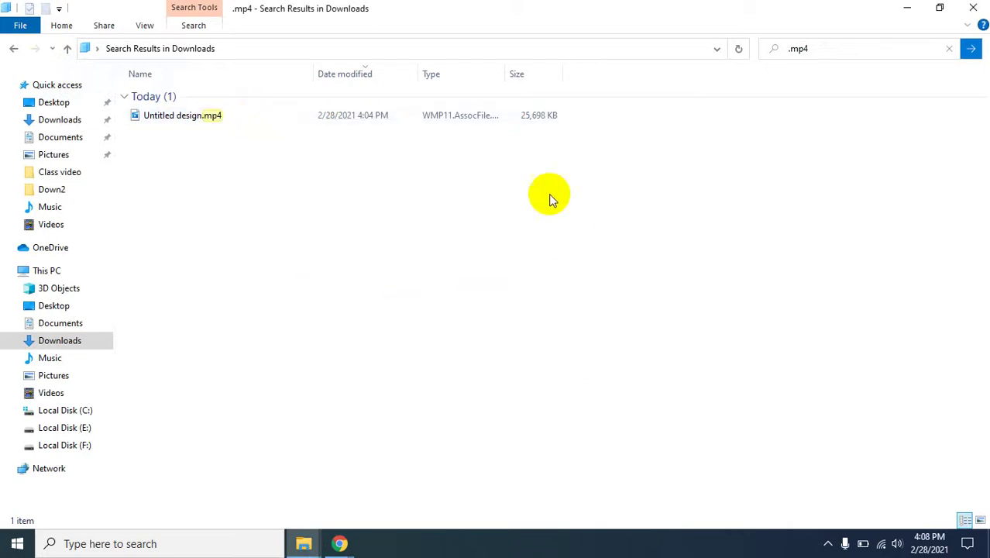
left_click(16, 49)
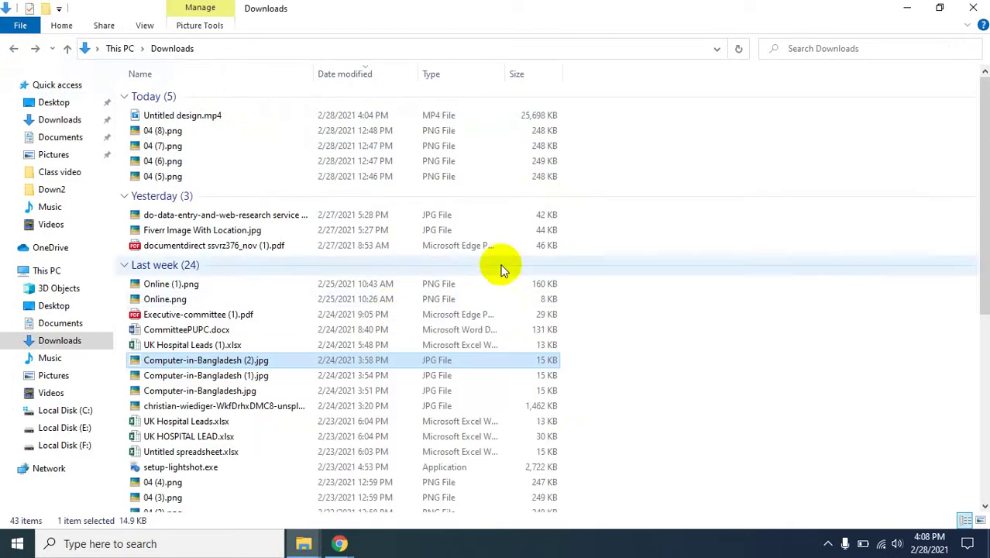
left_click(226, 109)
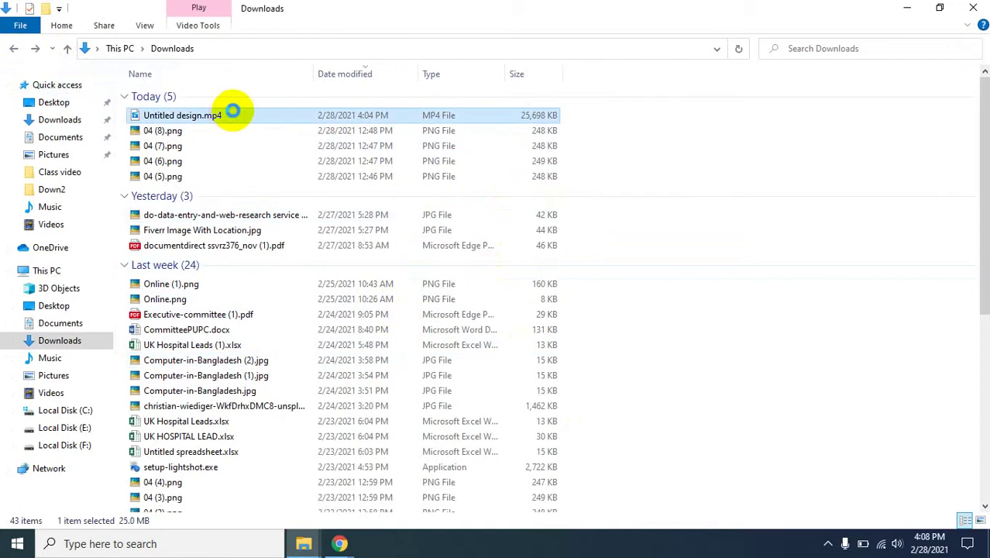
right_click(232, 113)
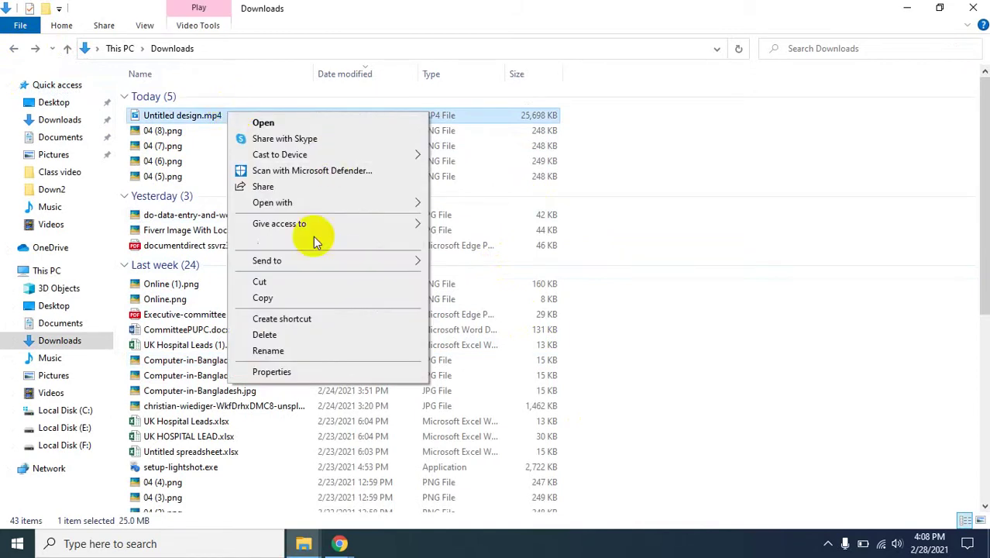
left_click(272, 371)
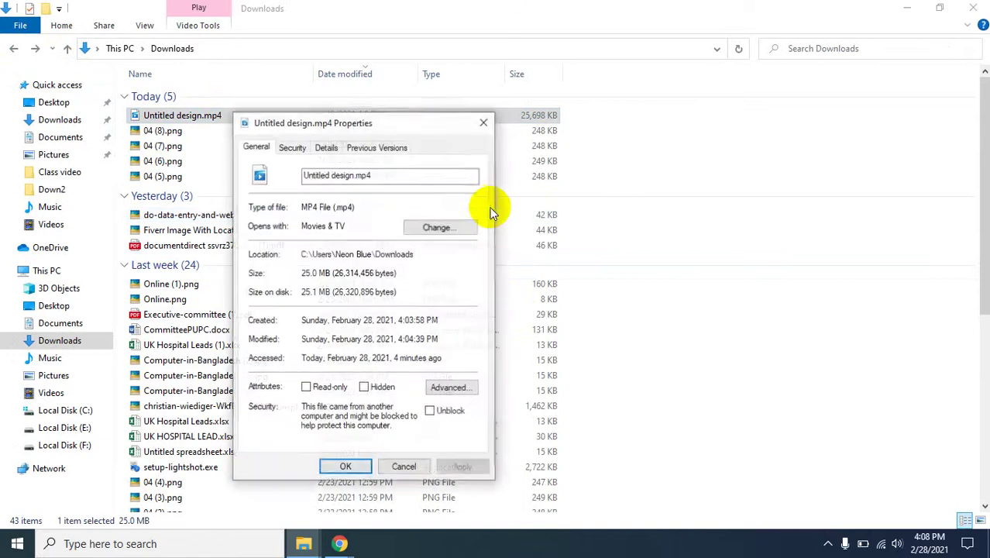
left_click(326, 146)
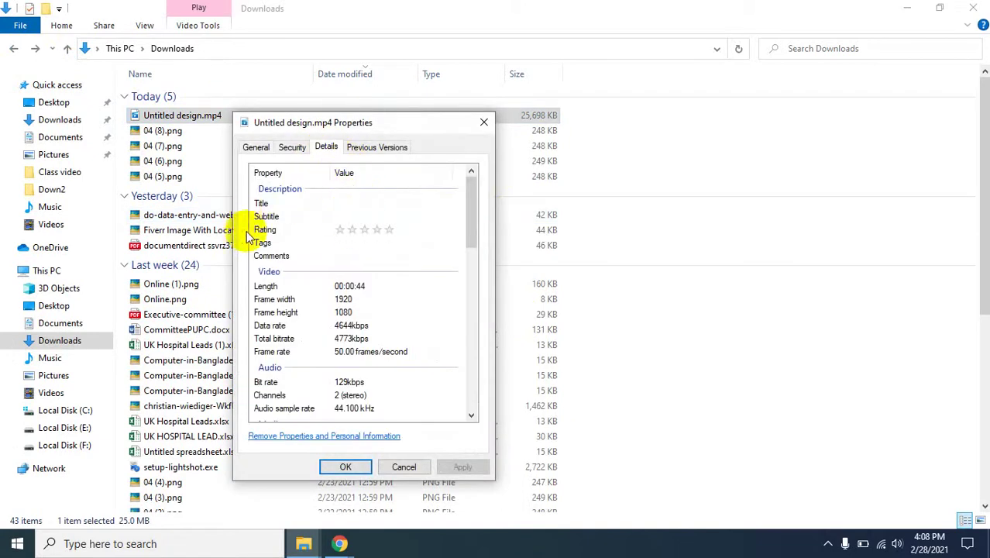
Examine the video's title, subtitle, rating, tags, comments and remaining metadata fields, and close its properties.
left_click(340, 202)
left_click(338, 213)
left_click(360, 228)
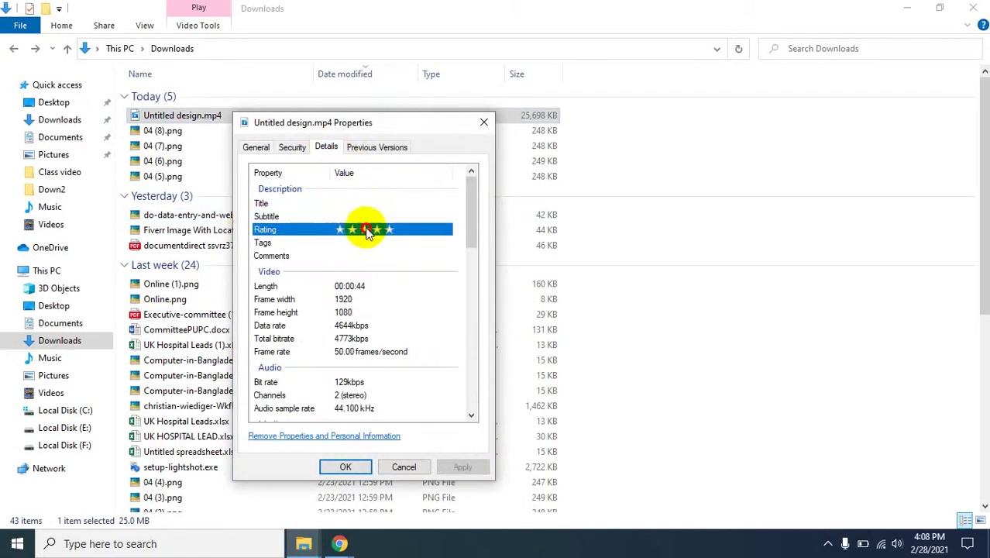
left_click(349, 243)
left_click(366, 256)
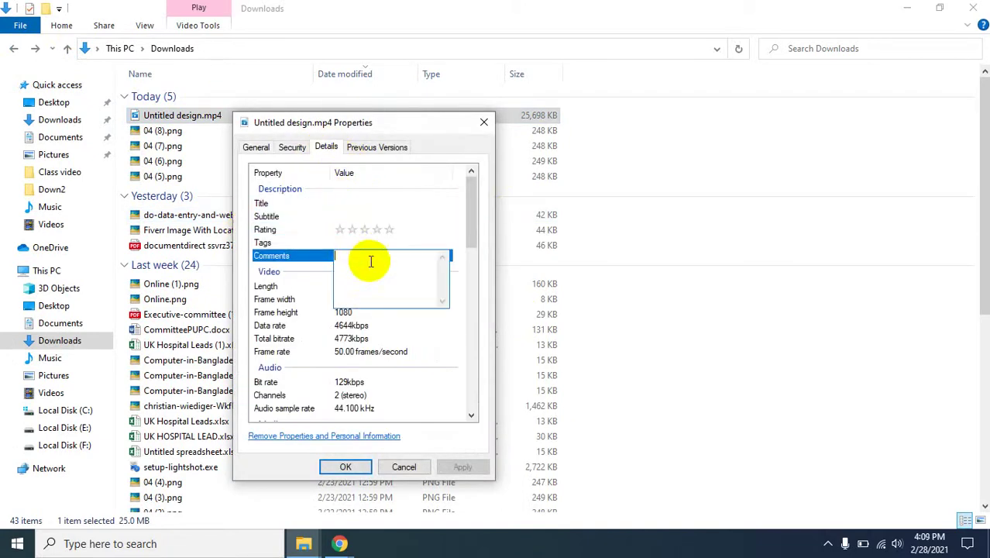
left_click(452, 324)
scroll(413, 324, "down", 2)
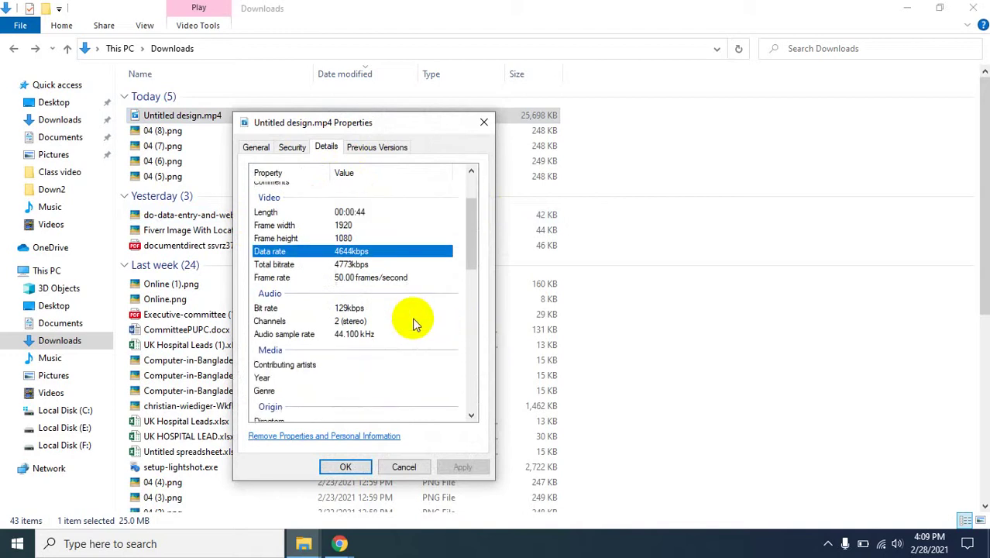
scroll(412, 324, "down", 1)
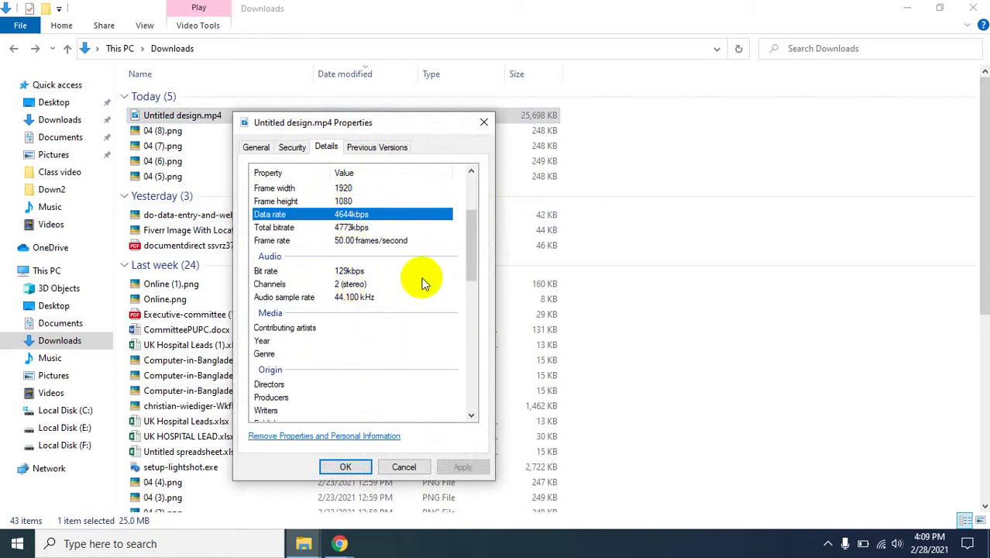
scroll(383, 274, "down", 6)
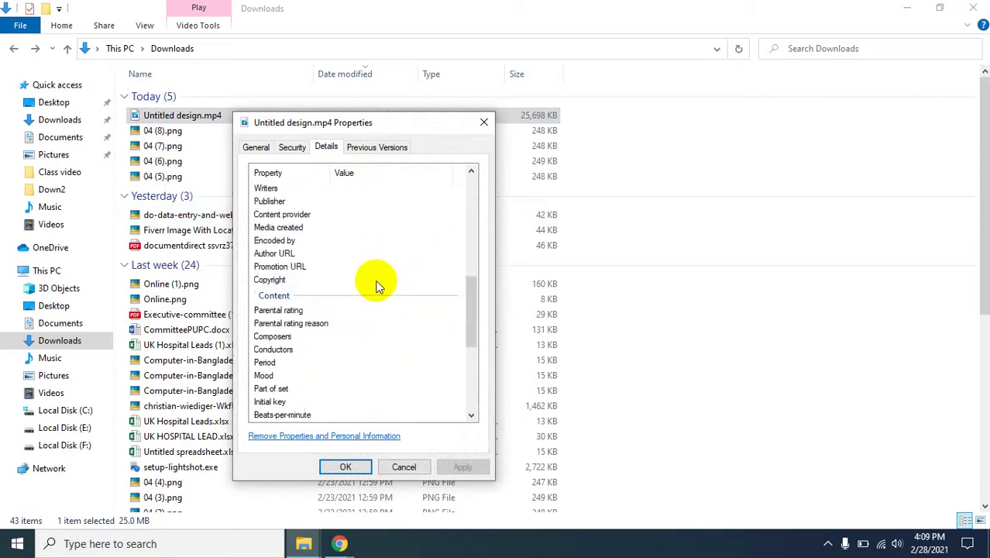
scroll(377, 285, "down", 5)
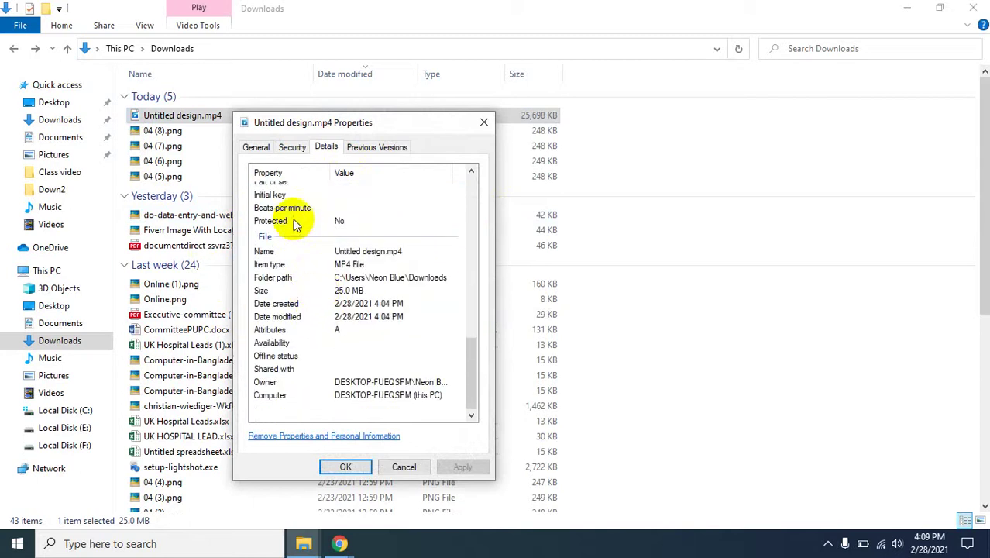
scroll(320, 296, "up", 12)
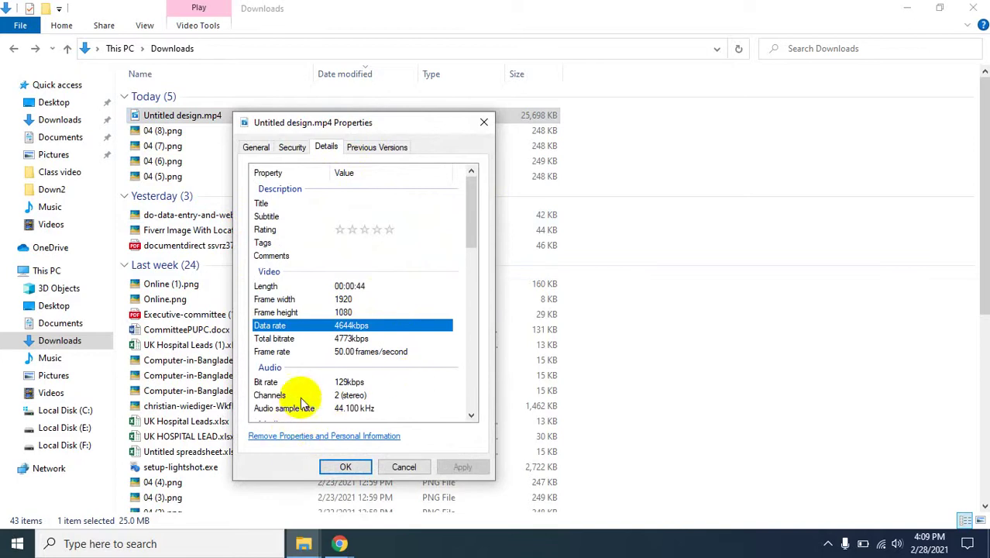
left_click(345, 465)
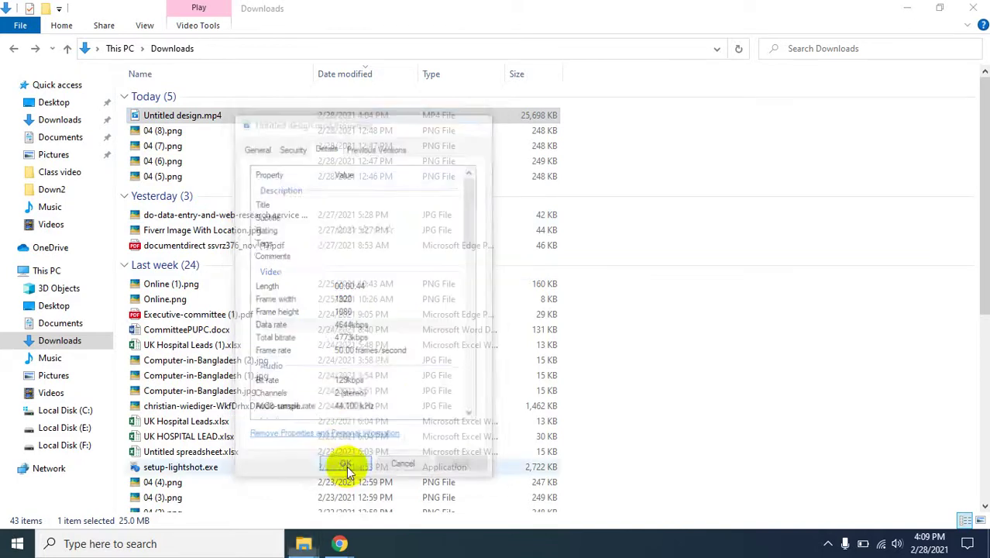
Open Untitled design.mp4 for a brief preview, close it, and rename the file to Computers-in-Bangladesh.mp4.
double_click(169, 116)
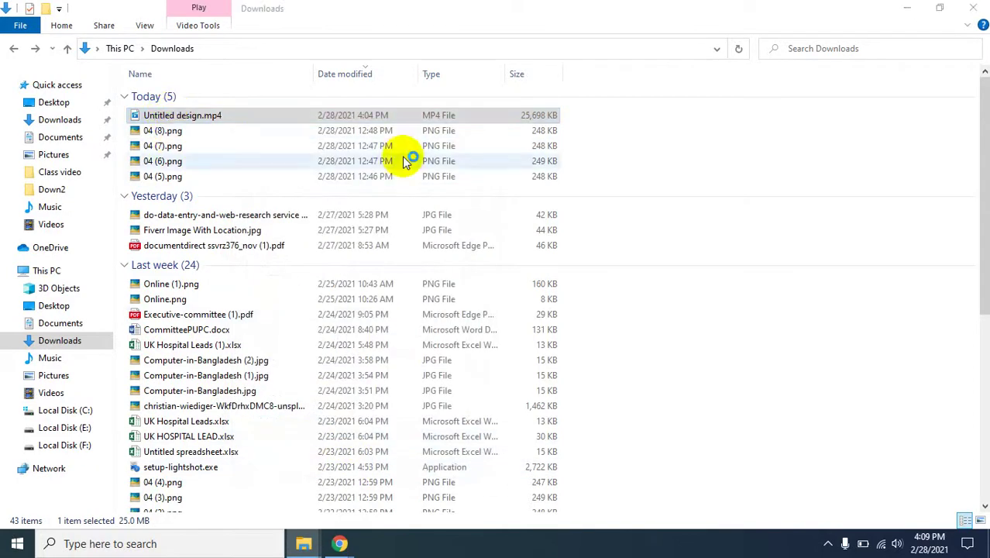
left_click(965, 14)
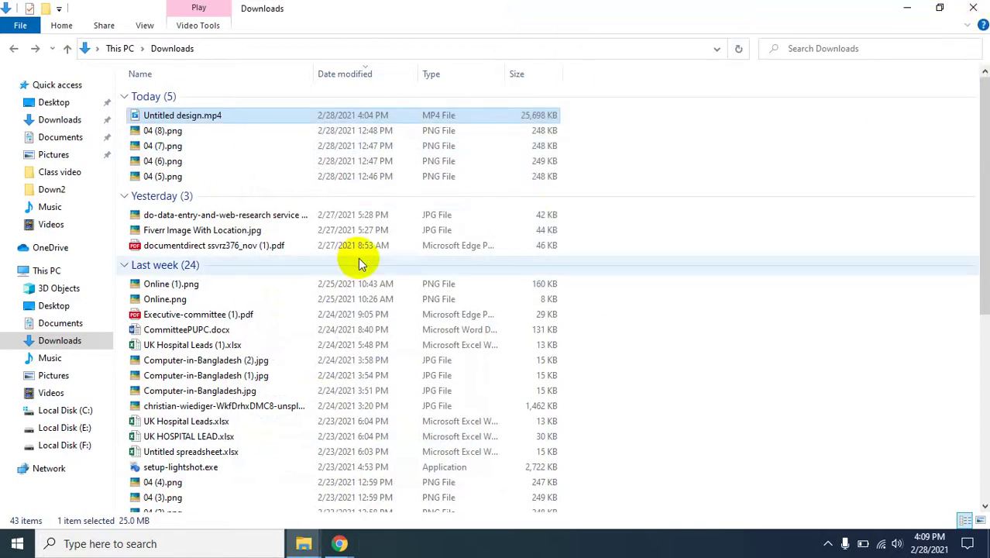
right_click(199, 116)
left_click(259, 355)
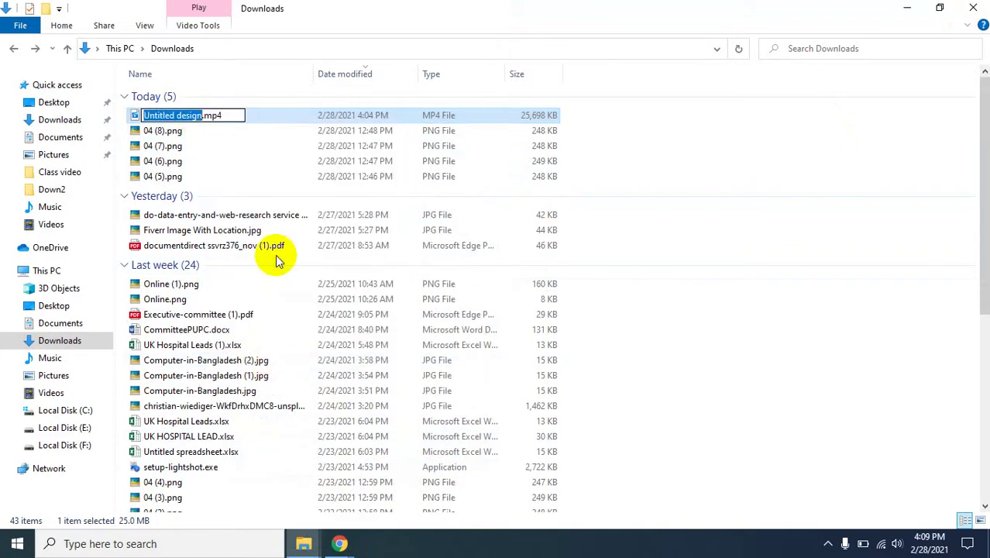
type("Comp")
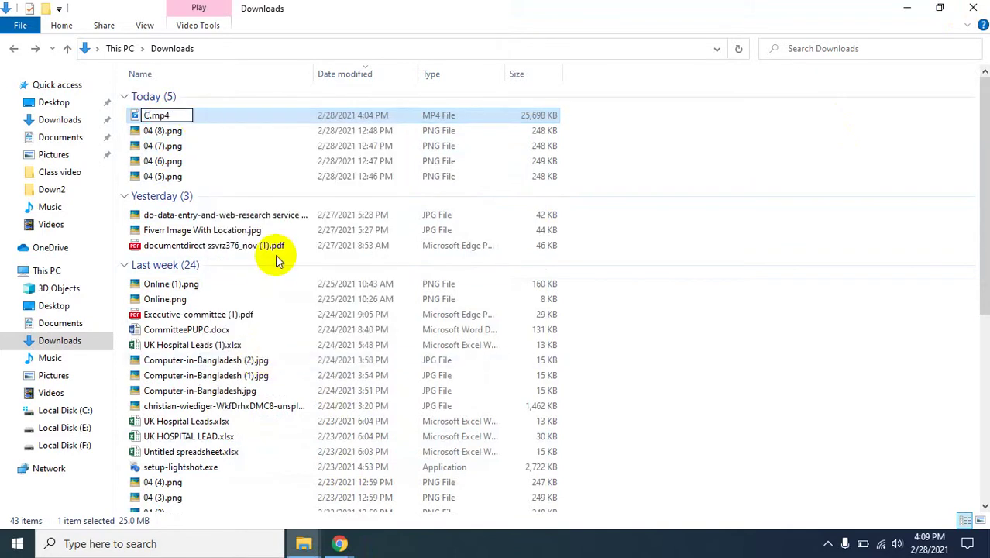
type("uters ")
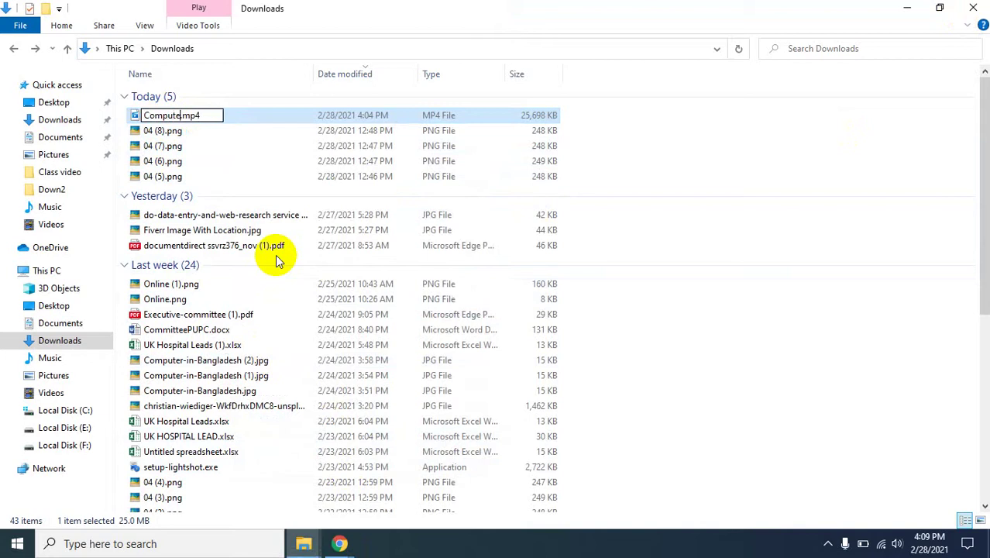
type("-in")
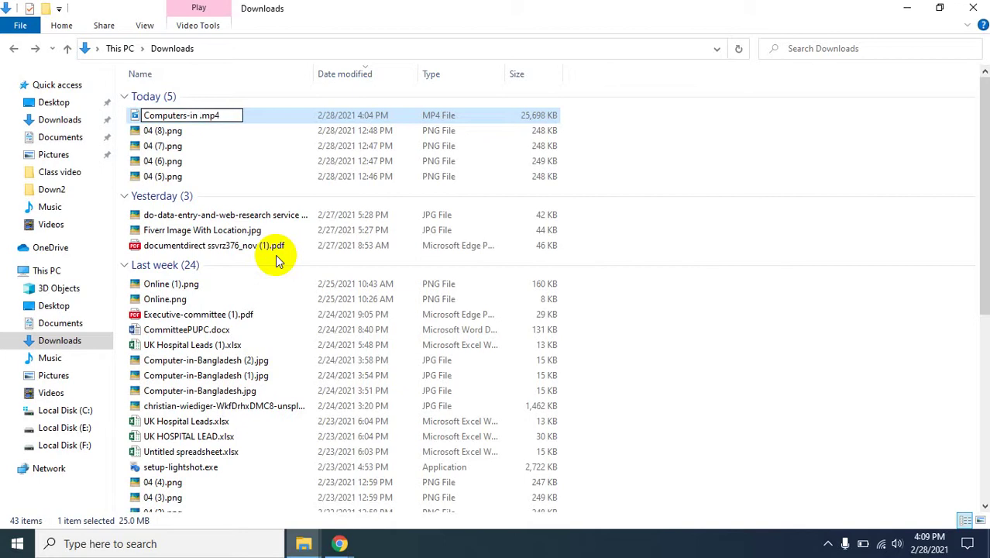
key("BackSpace")
type("-Banglades")
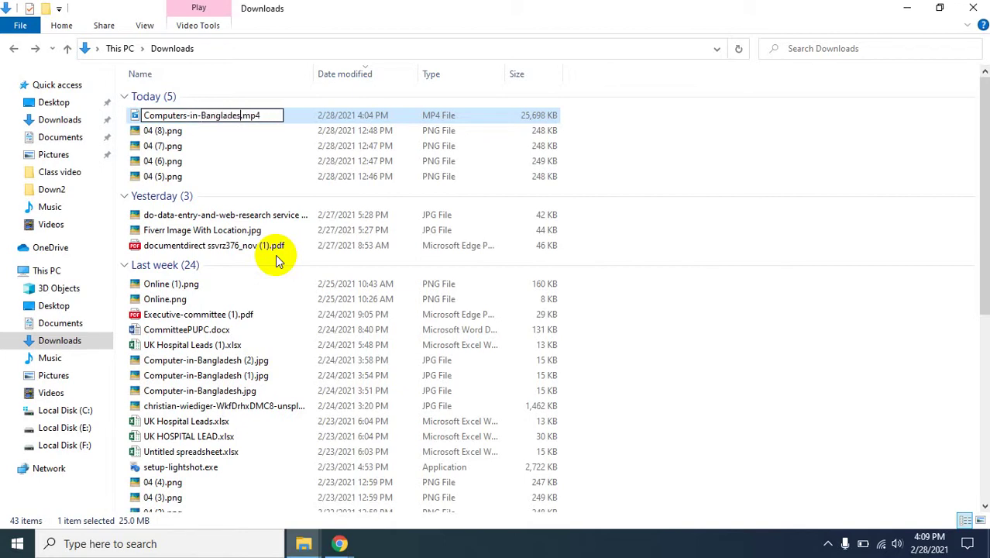
type("h")
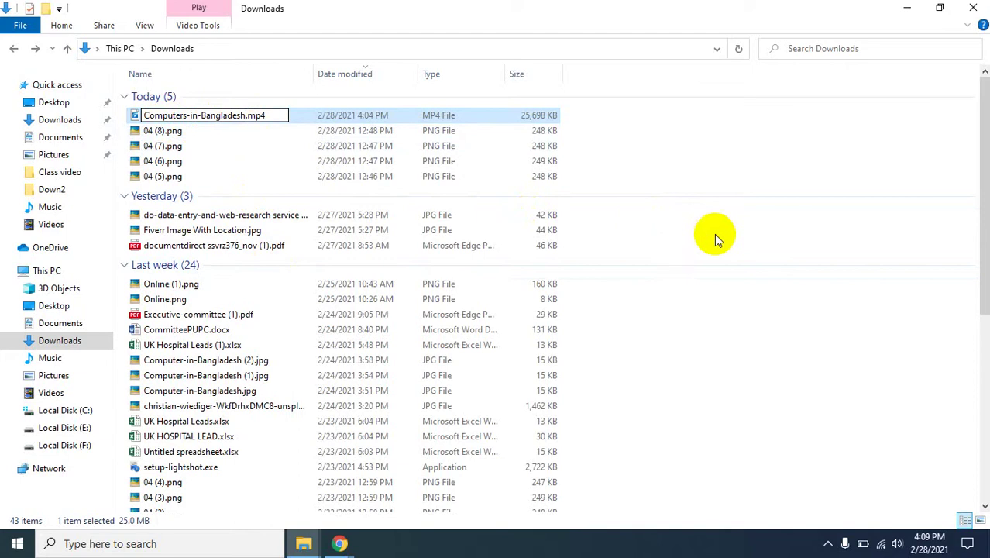
Switch to Chrome and search Google for "computers in bangladesh" in a new tab.
left_click(339, 543)
left_click(277, 490)
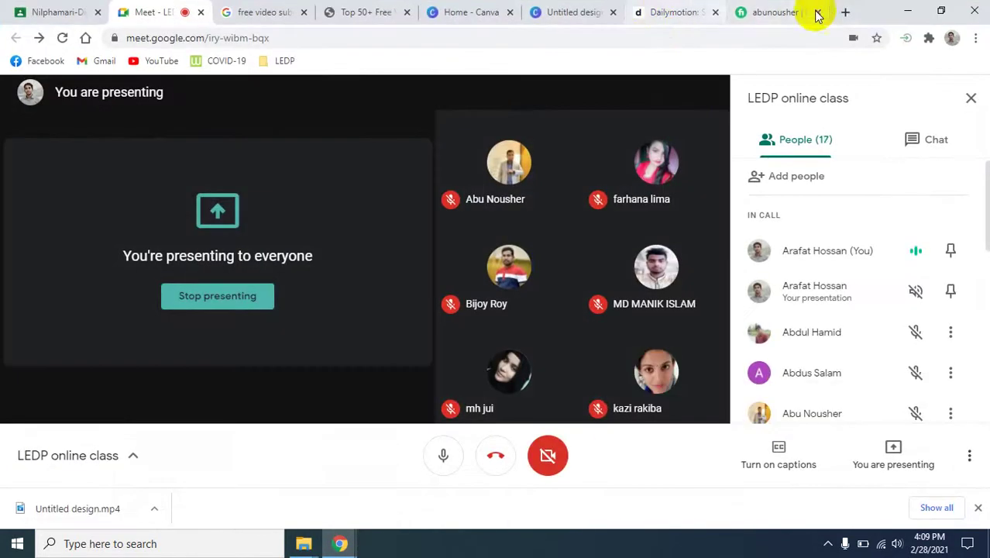
left_click(843, 11)
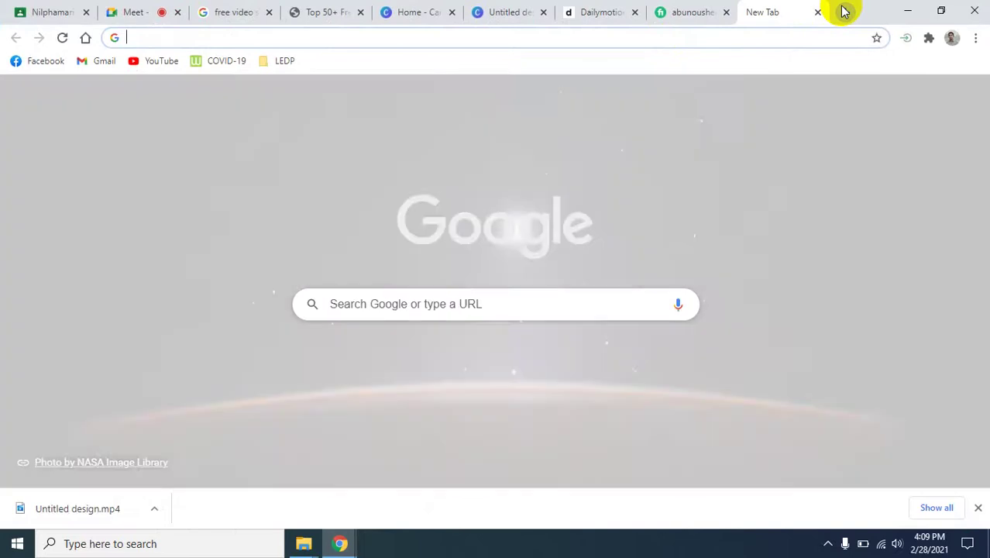
type("co")
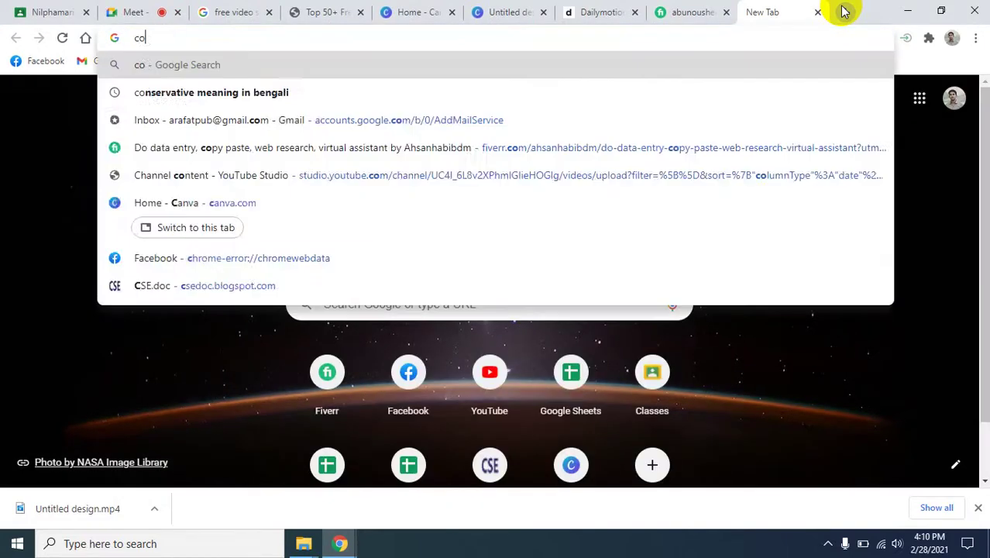
type("mputers")
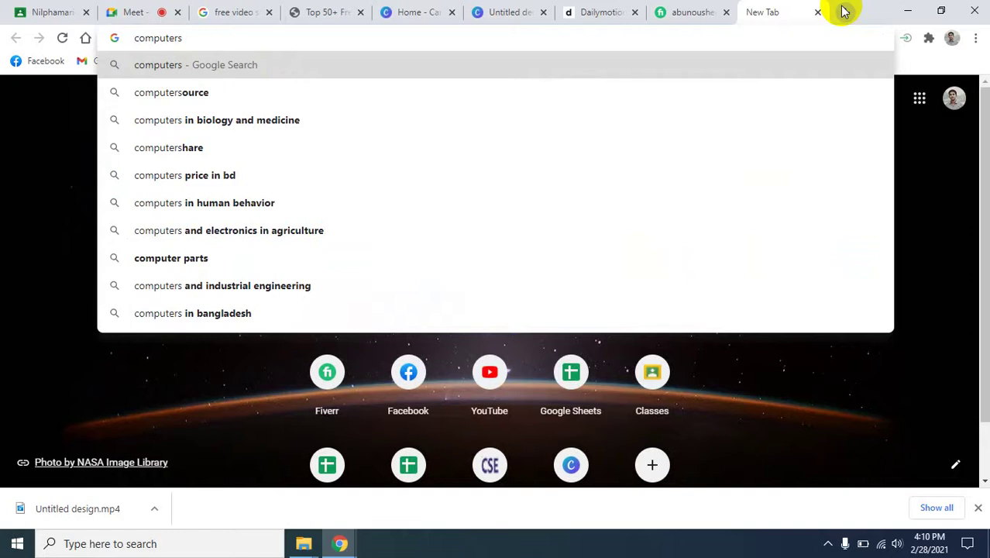
type(" in bang")
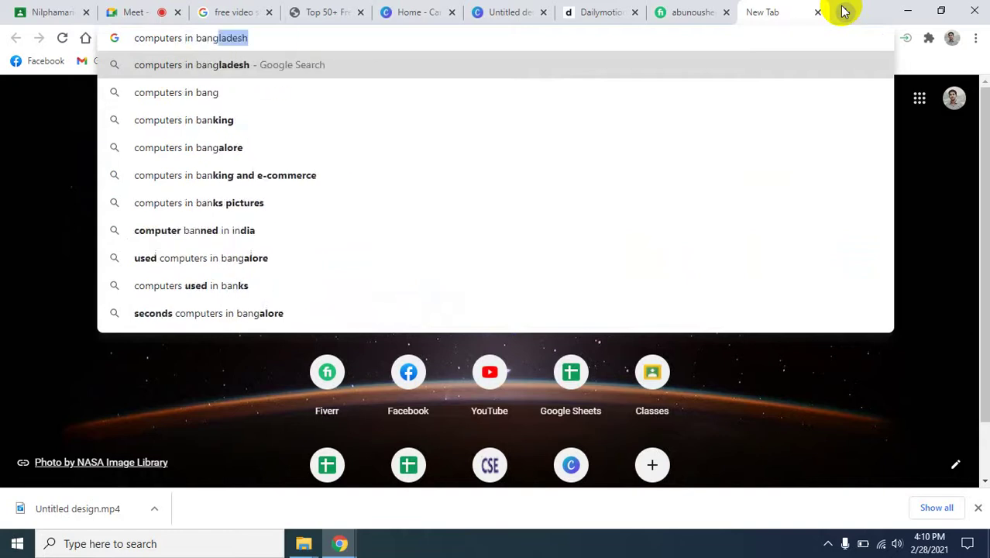
type("ladesh")
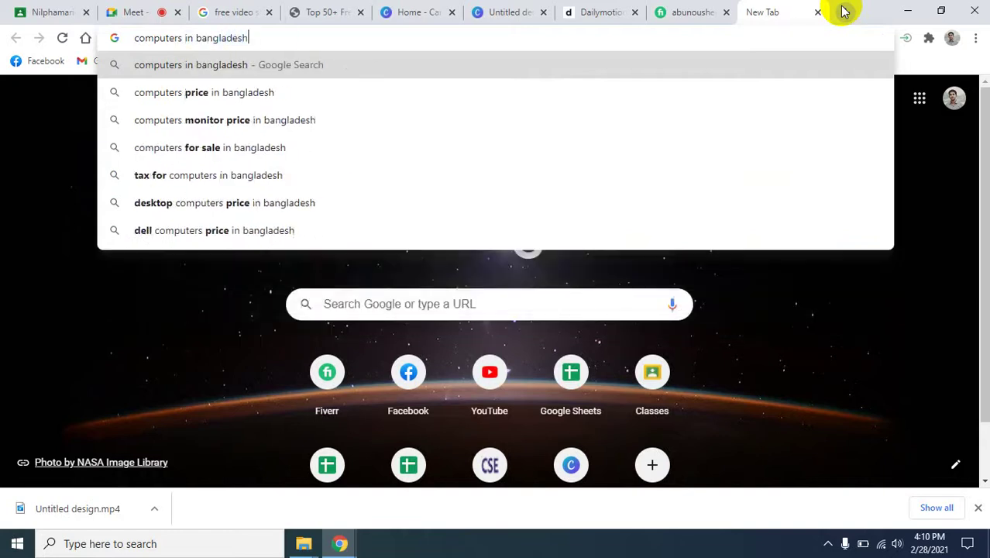
key("Return")
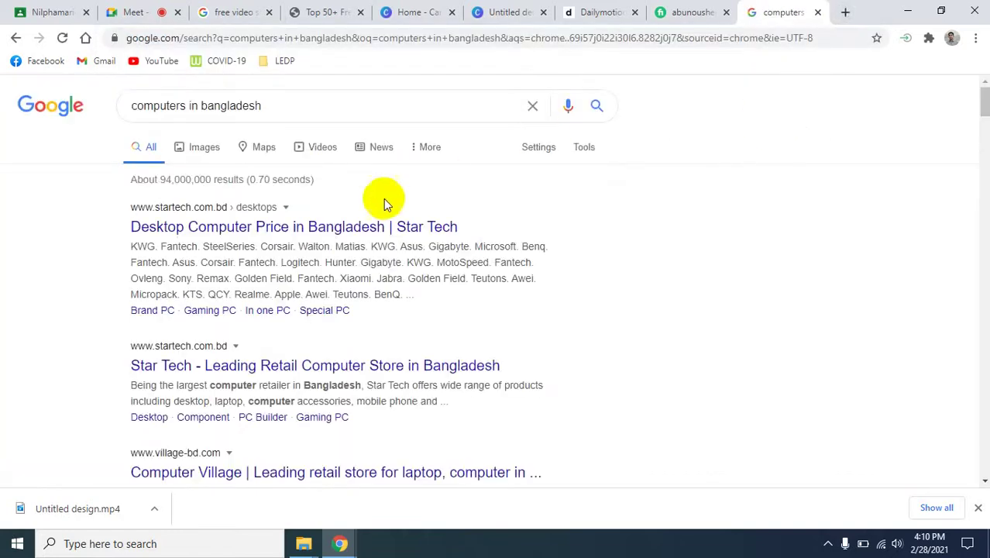
Search Google for "computers_in_bangladesh", with underscores instead of spaces, and highlight the keyword in the results page's URL.
left_click(279, 40)
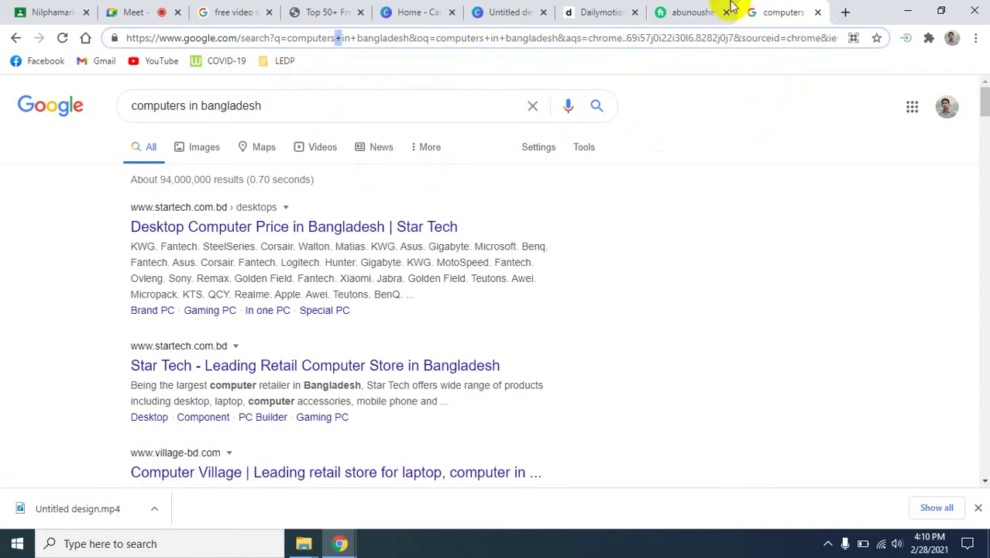
left_click(193, 106)
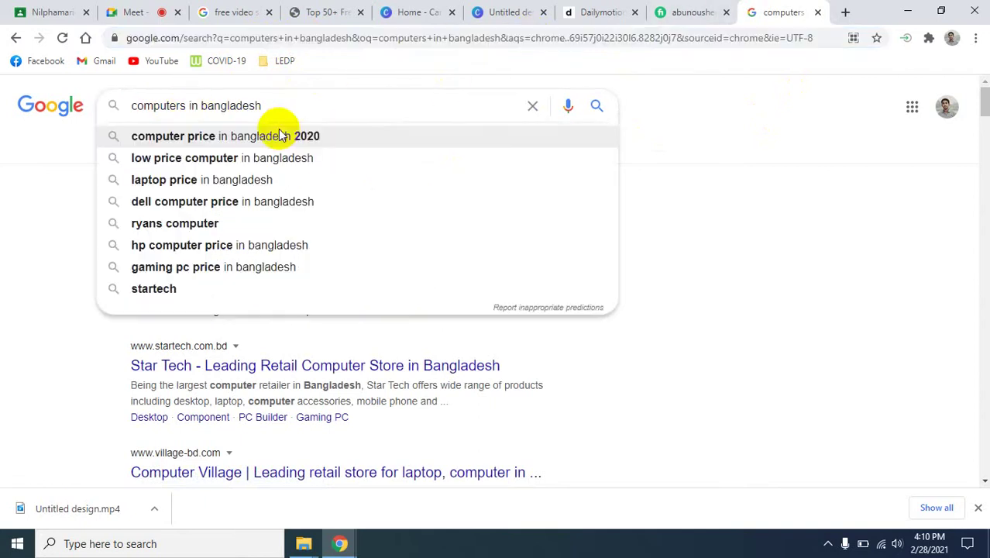
key("BackSpace")
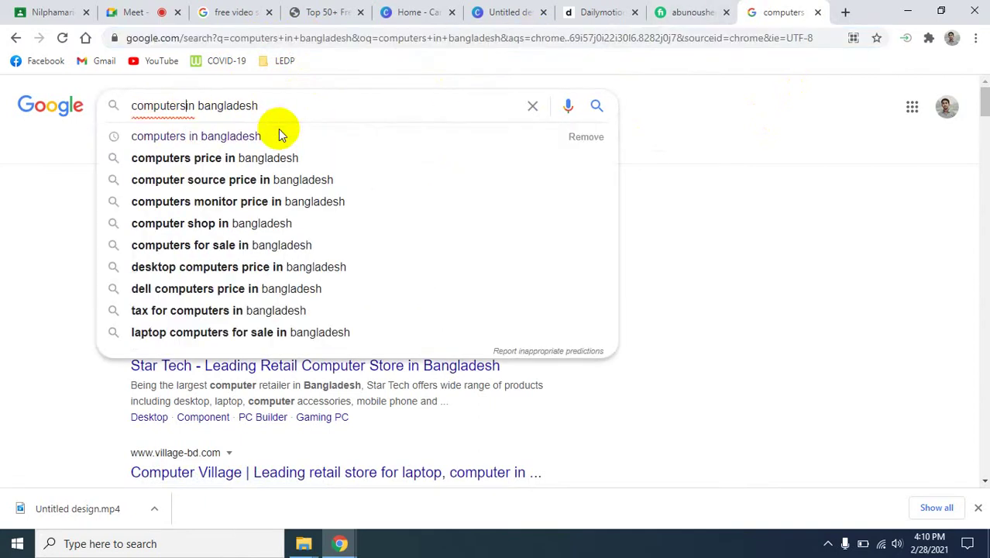
type("+")
key("BackSpace")
type("_")
key("Right")
key("Right")
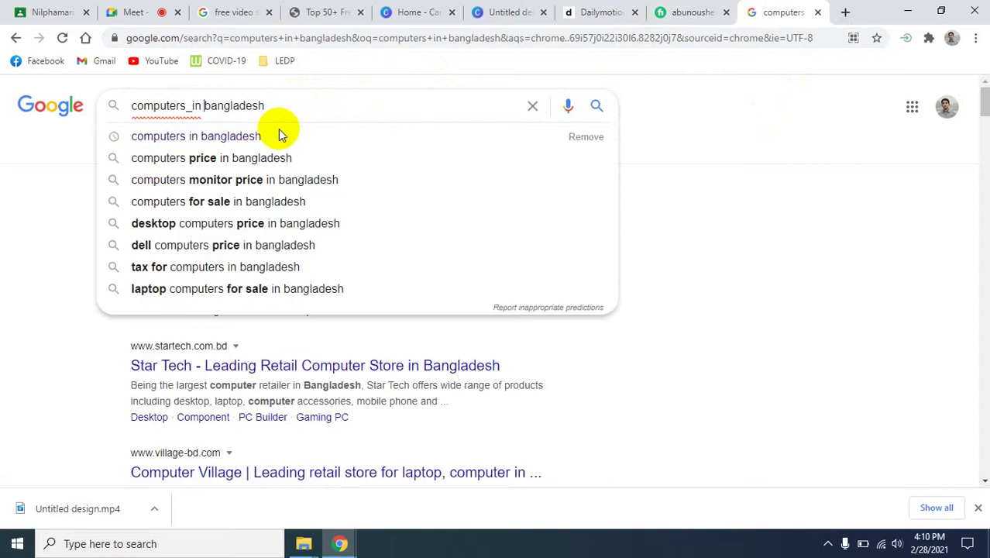
key("Delete")
type("_")
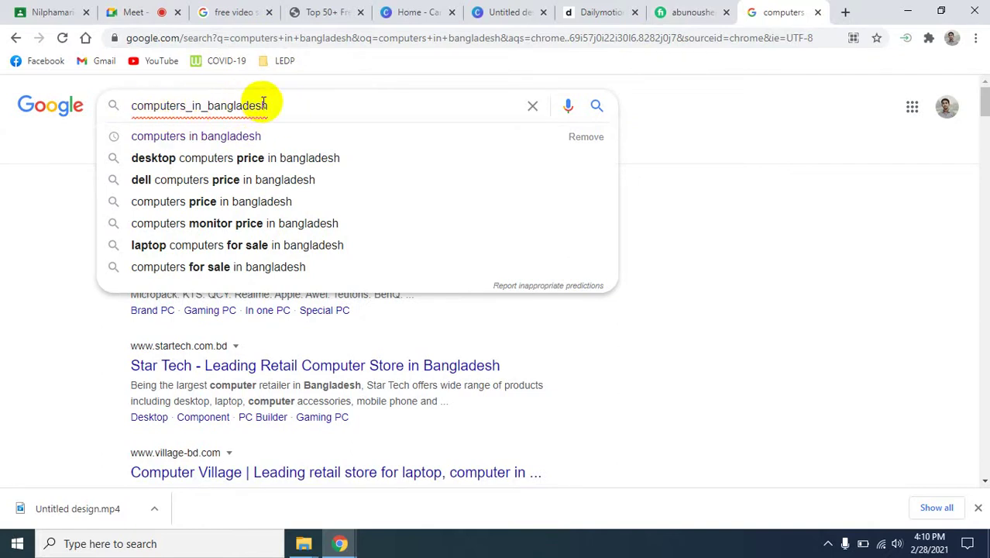
key("Return")
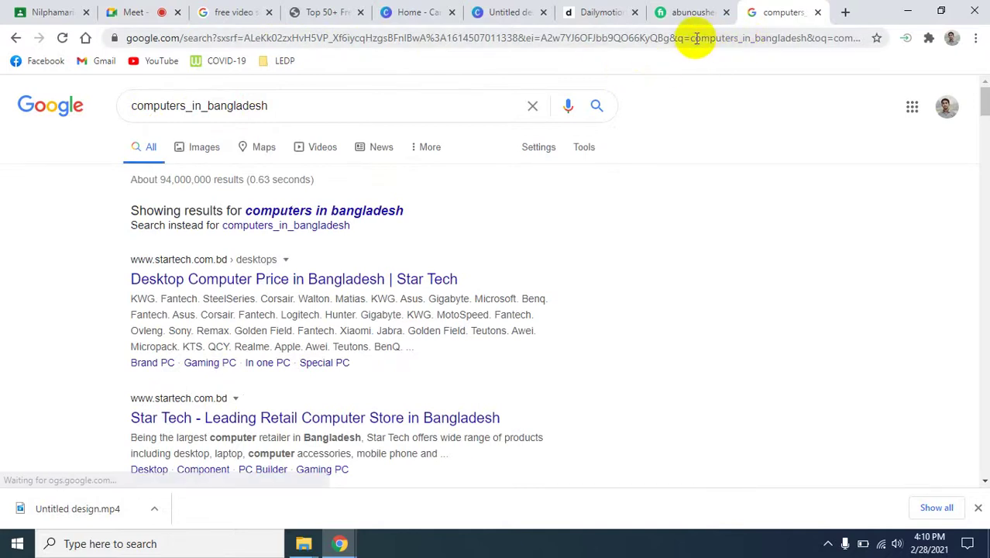
left_click_drag(691, 37, 821, 44)
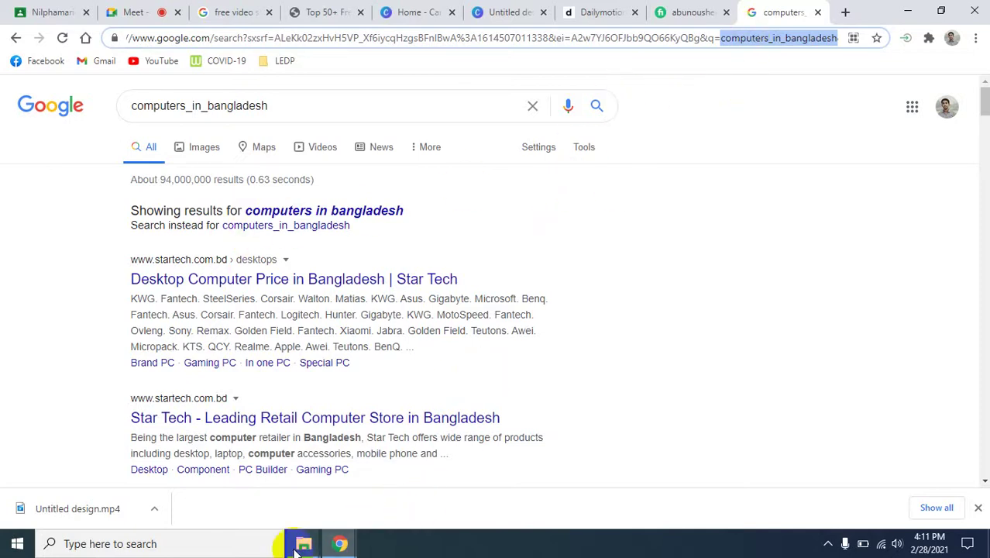
Switch to File Explorer to view Computers-in-Bangladesh.mp4 in the Downloads folder, and return to the Google results in Chrome.
mouse_move(302, 543)
left_click(346, 494)
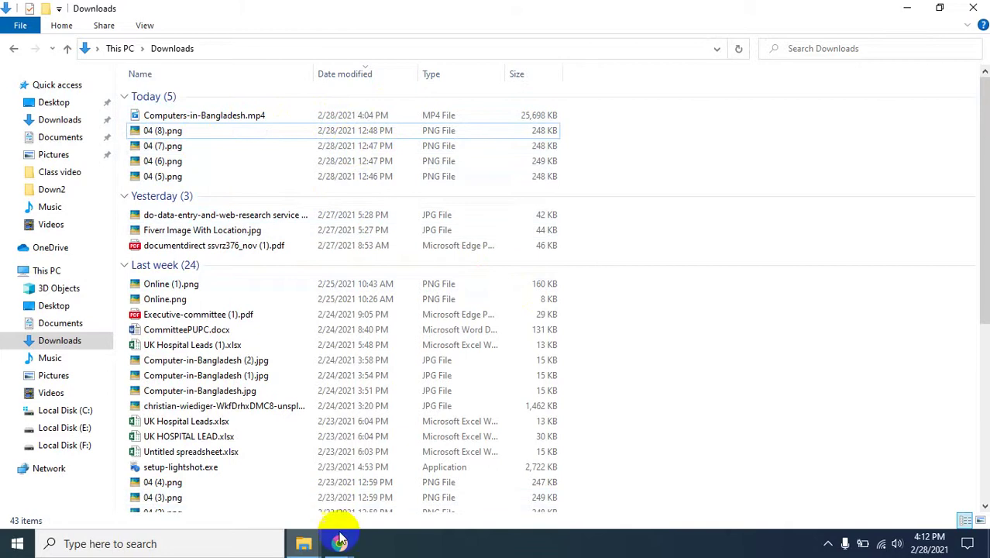
mouse_move(341, 540)
left_click(310, 490)
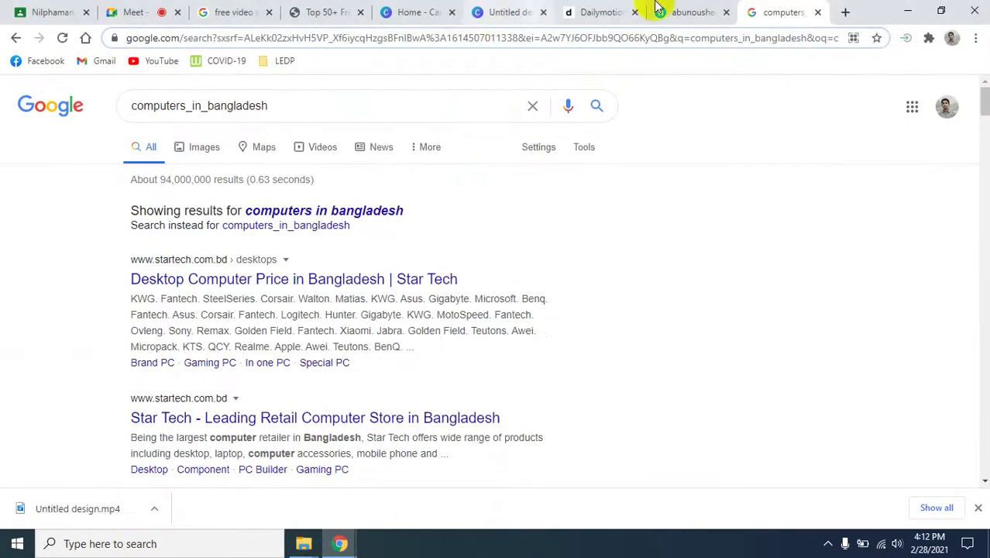
Open Dailymotion's video upload page from the account settings and submit Computers-in-Bangladesh.mp4 from the Downloads folder.
left_click(610, 14)
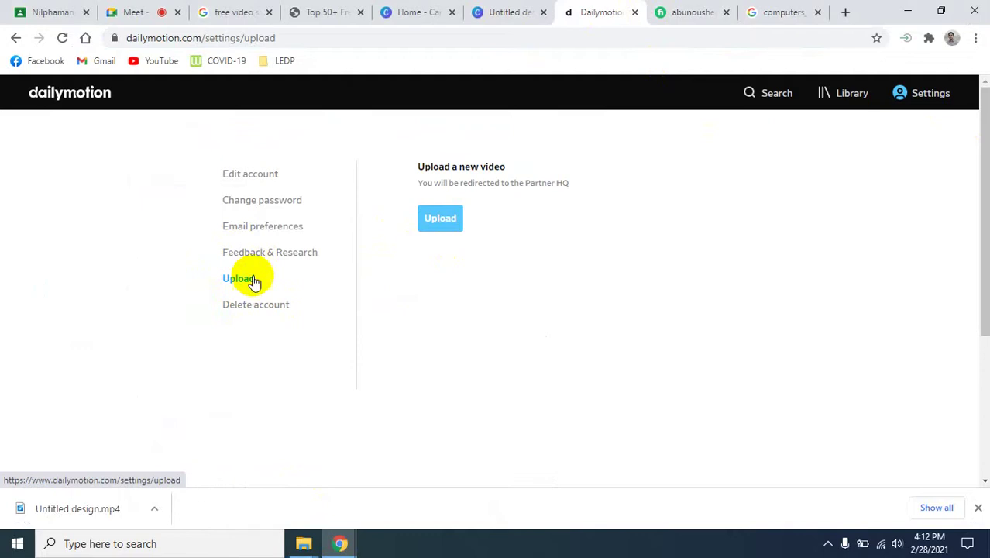
left_click(439, 222)
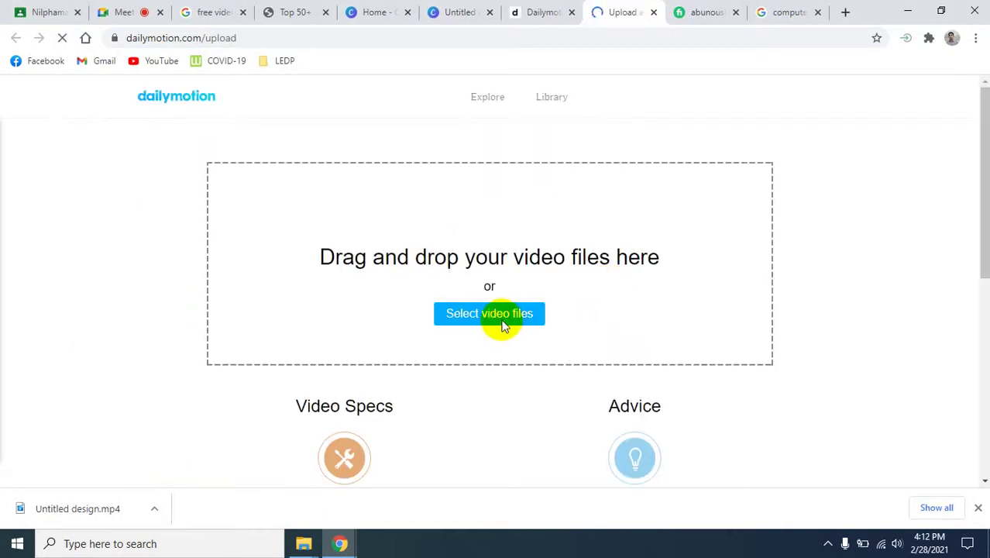
left_click(493, 314)
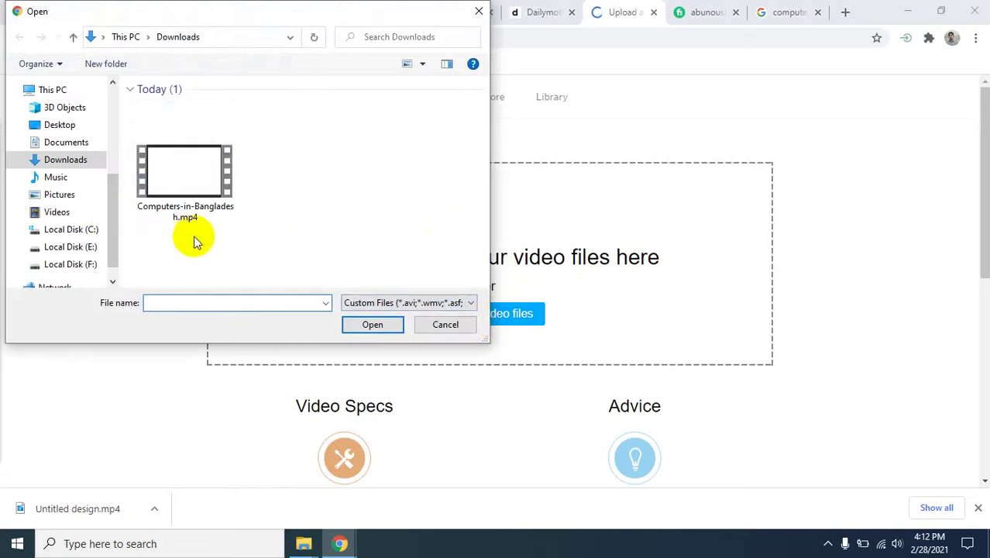
left_click(195, 183)
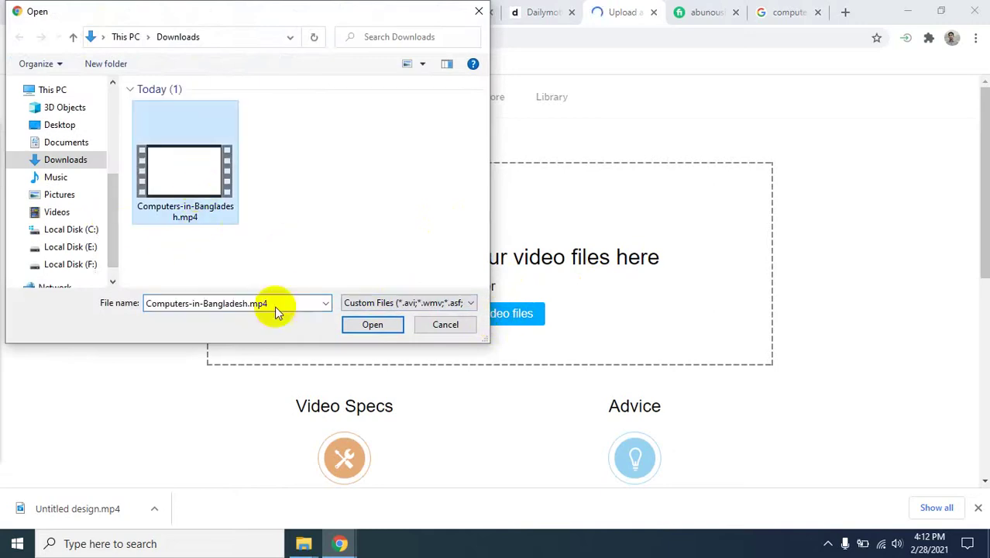
left_click(373, 326)
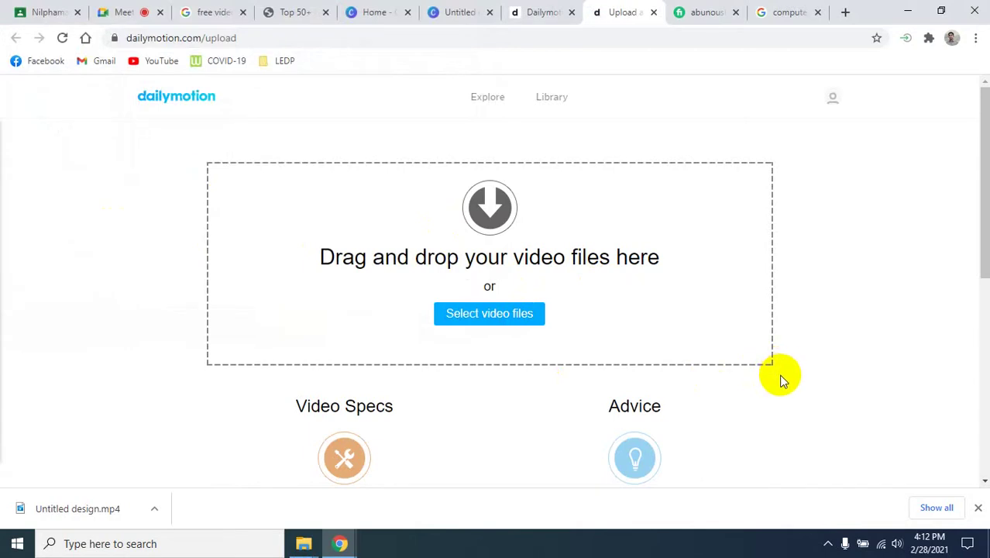
Read the video specs, upload advice and terms notice on the Dailymotion upload page.
scroll(781, 380, "down", 5)
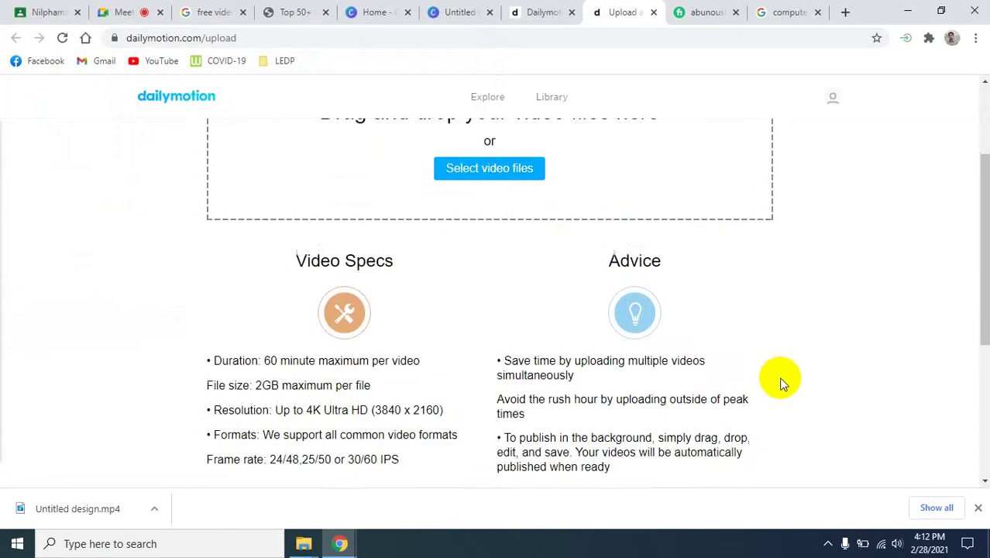
scroll(781, 380, "up", 2)
scroll(781, 379, "down", 3)
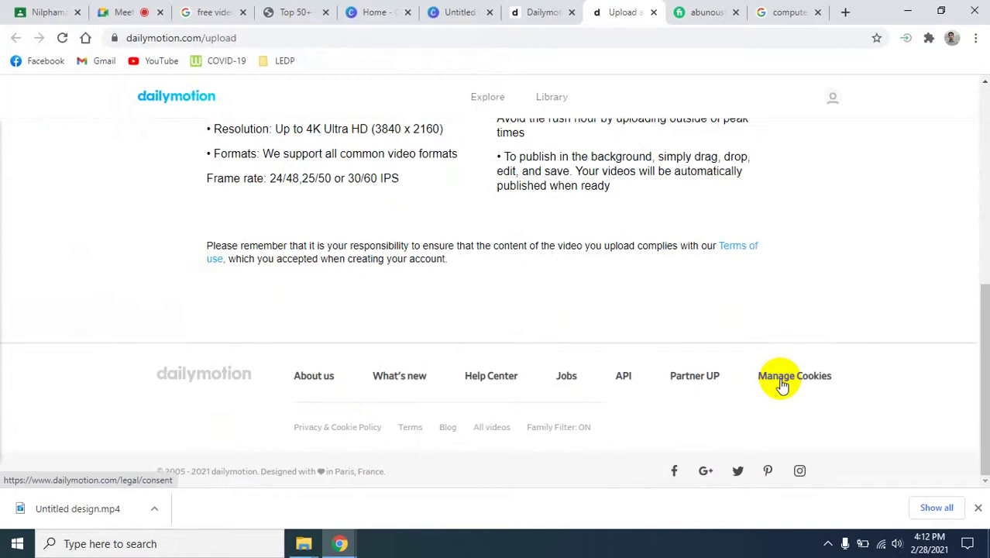
scroll(781, 381, "up", 5)
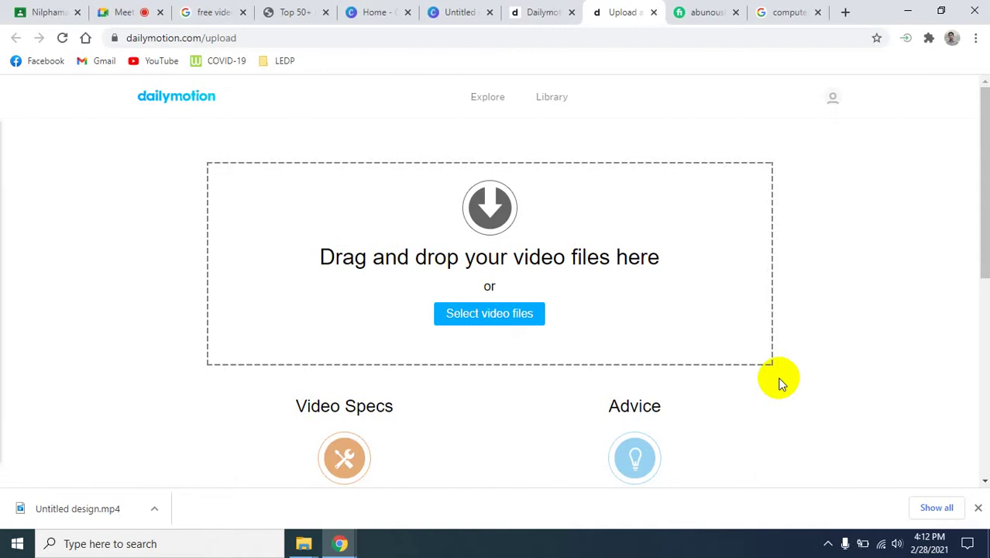
scroll(781, 383, "down", 2)
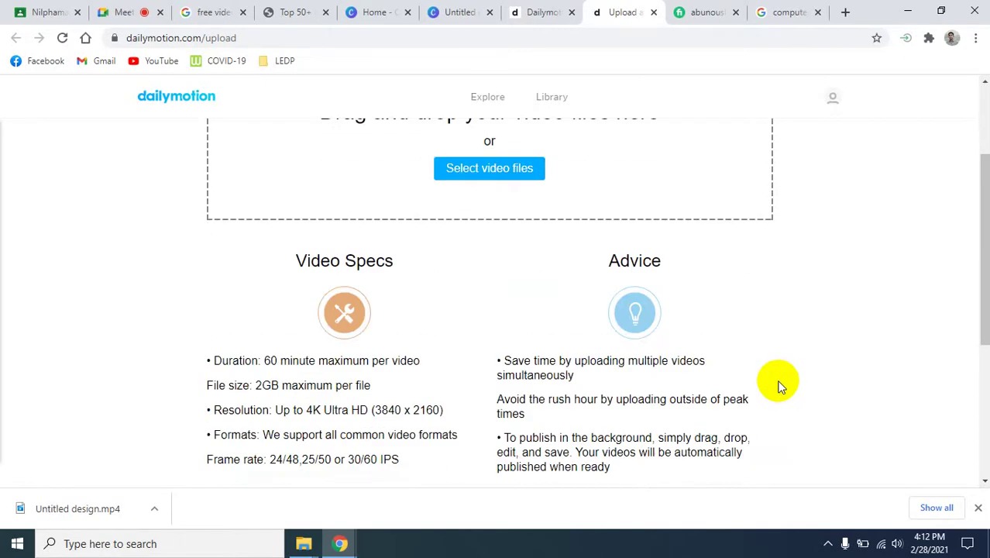
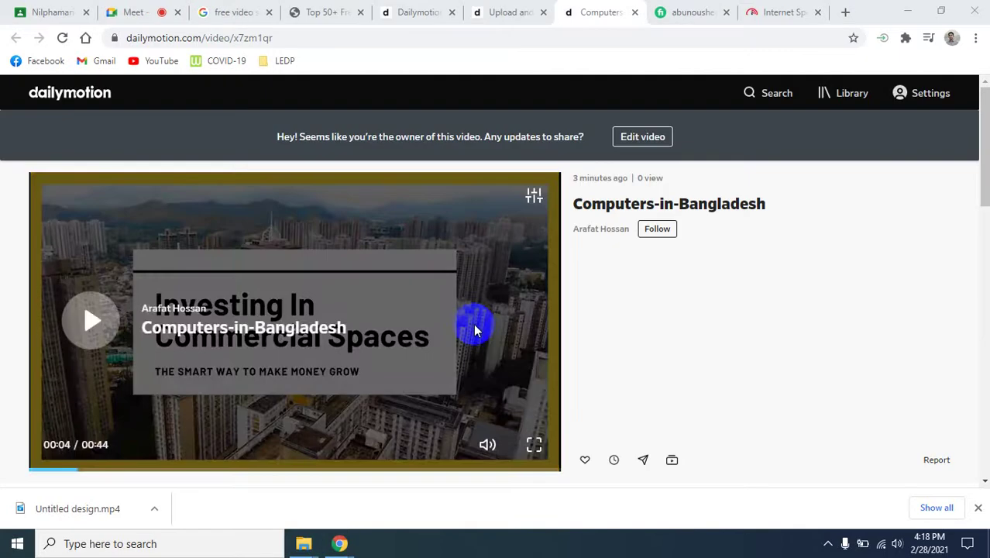
Reopen the Computers-in-Bangladesh video from the upload page and close the old video and edit tabs.
left_click(648, 137)
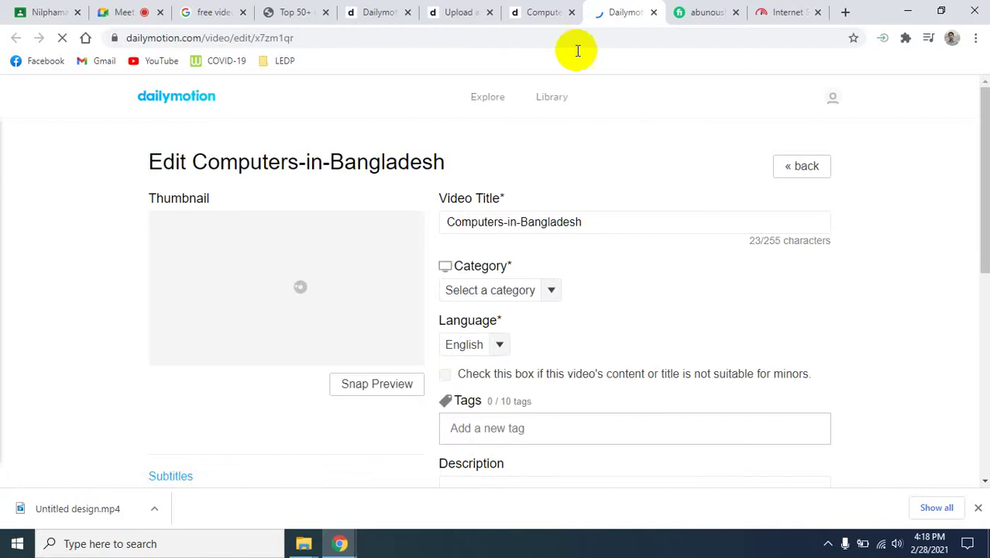
left_click(535, 12)
left_click(466, 11)
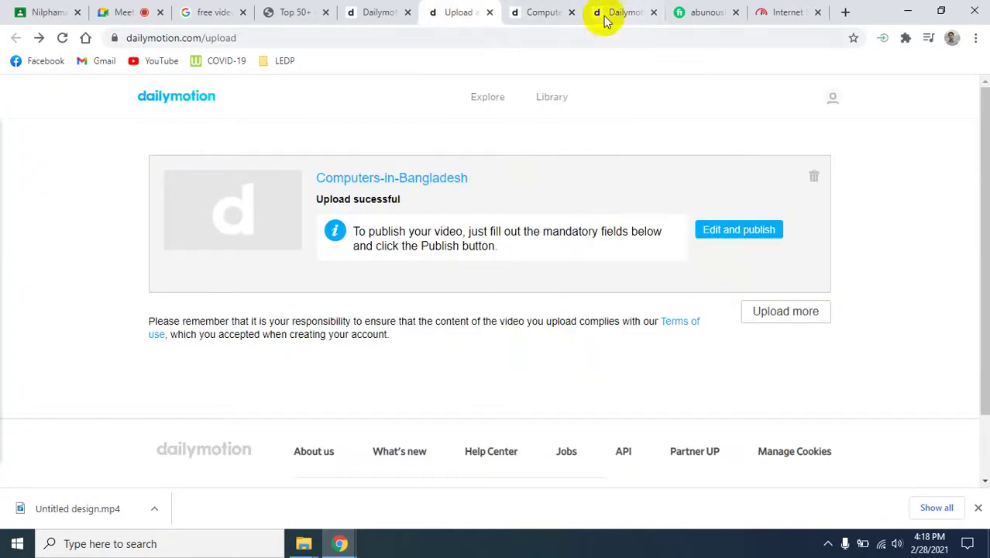
left_click(389, 180)
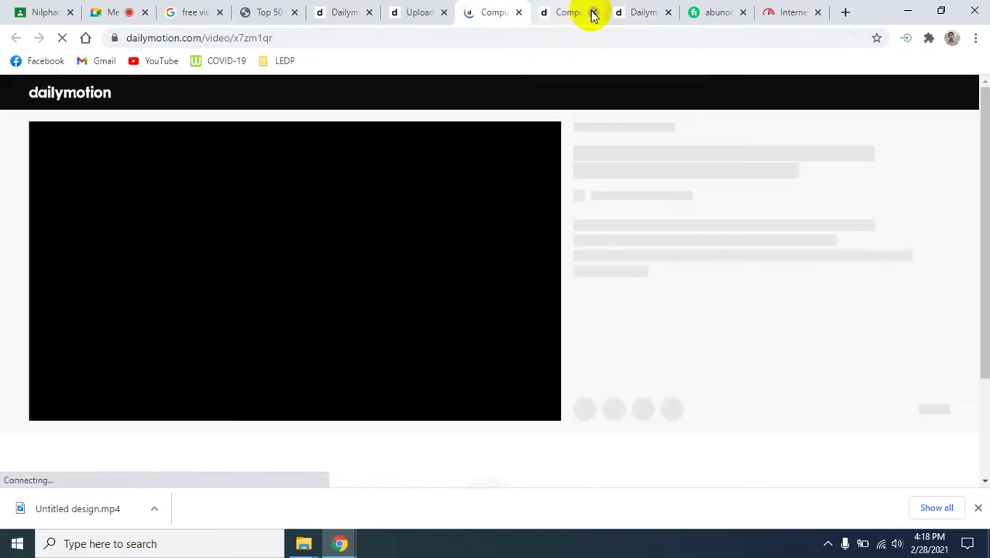
left_click(593, 13)
left_click(592, 12)
left_click(383, 262)
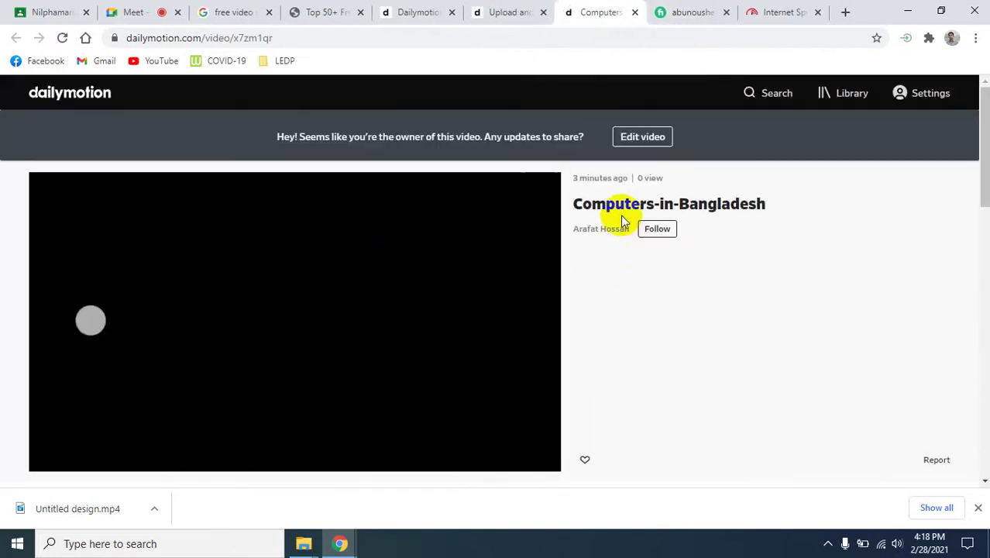
Open the Computers-in-Bangladesh video for editing, pausing its playback on the video page before returning to the edit form.
left_click(642, 138)
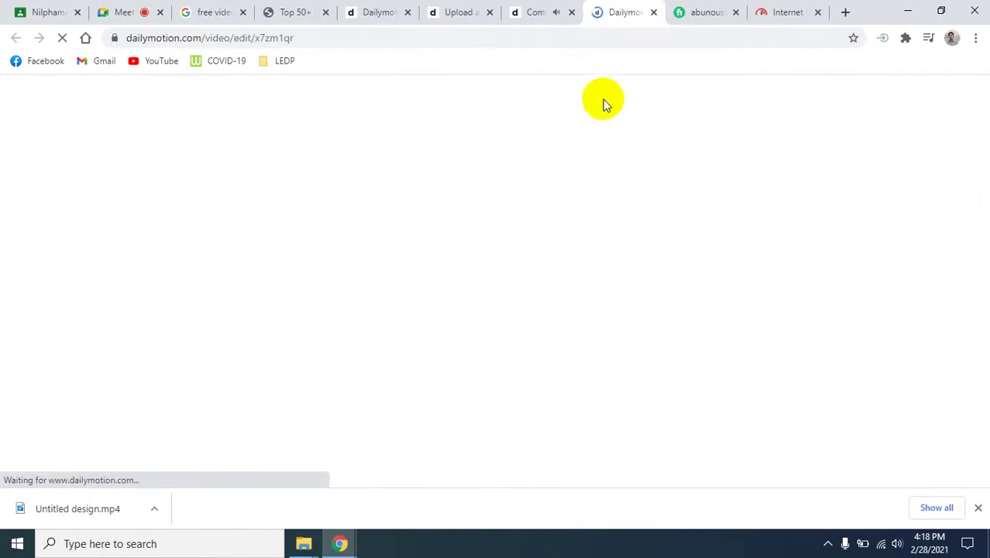
left_click(527, 11)
left_click(271, 319)
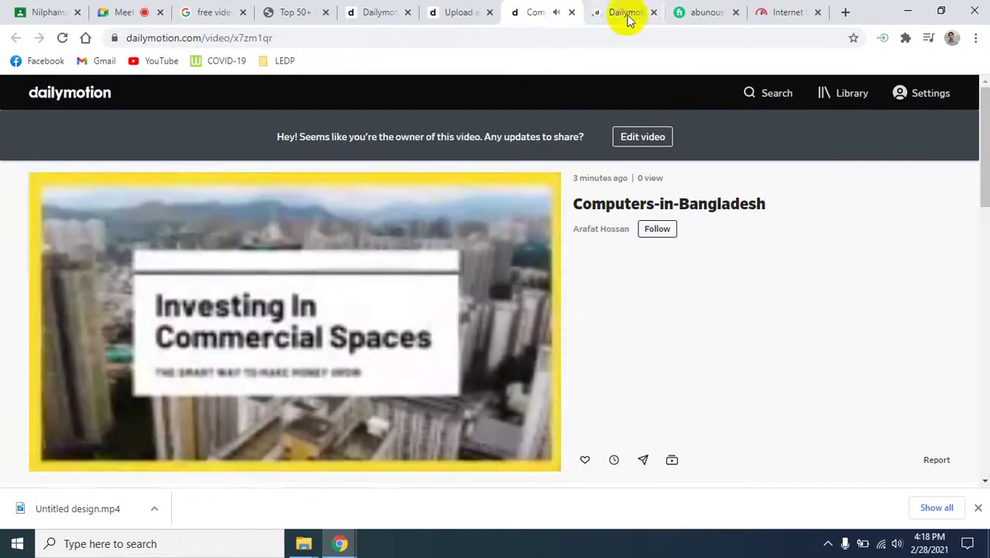
left_click(626, 14)
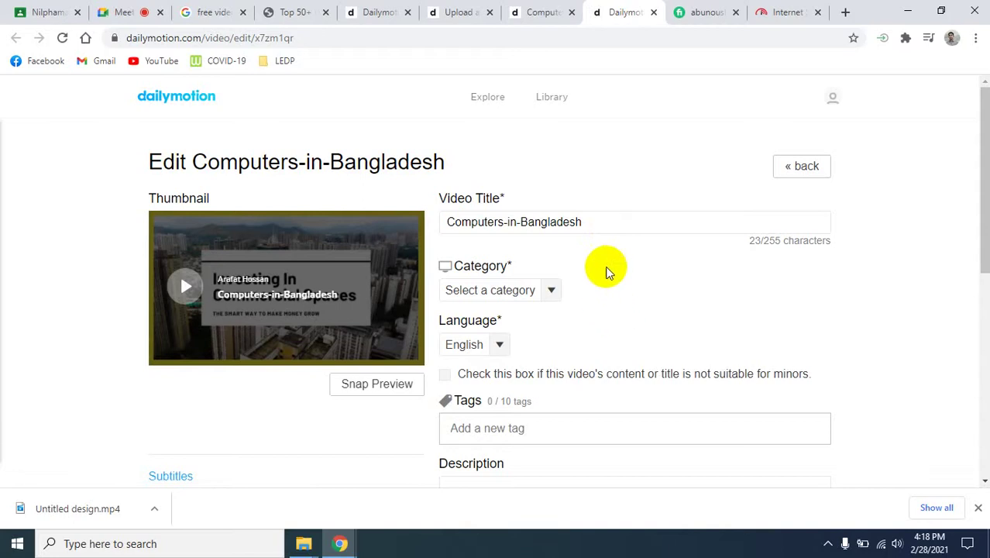
Review the video title field and examine the available video categories from Animals to Webcam, leaving the category unselected.
left_click(591, 224)
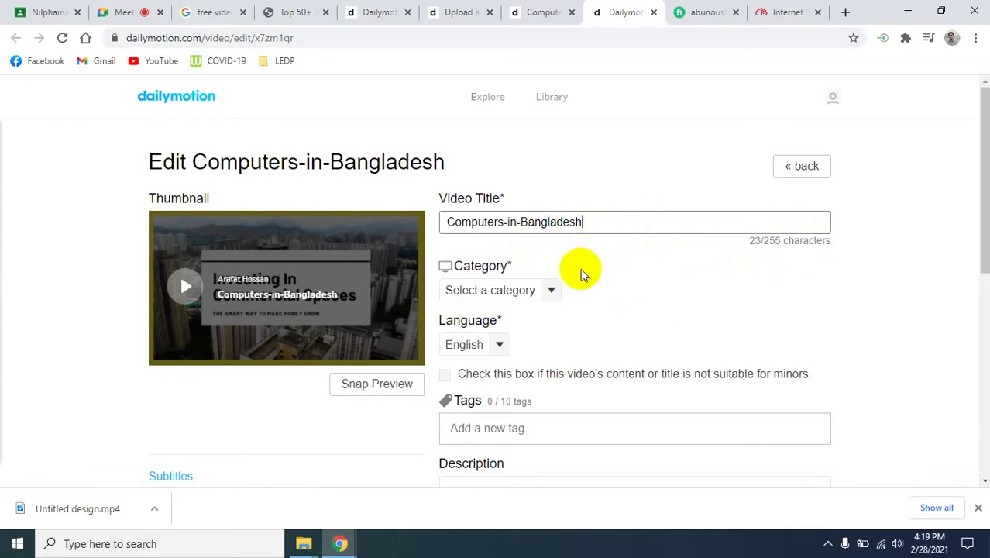
left_click(558, 290)
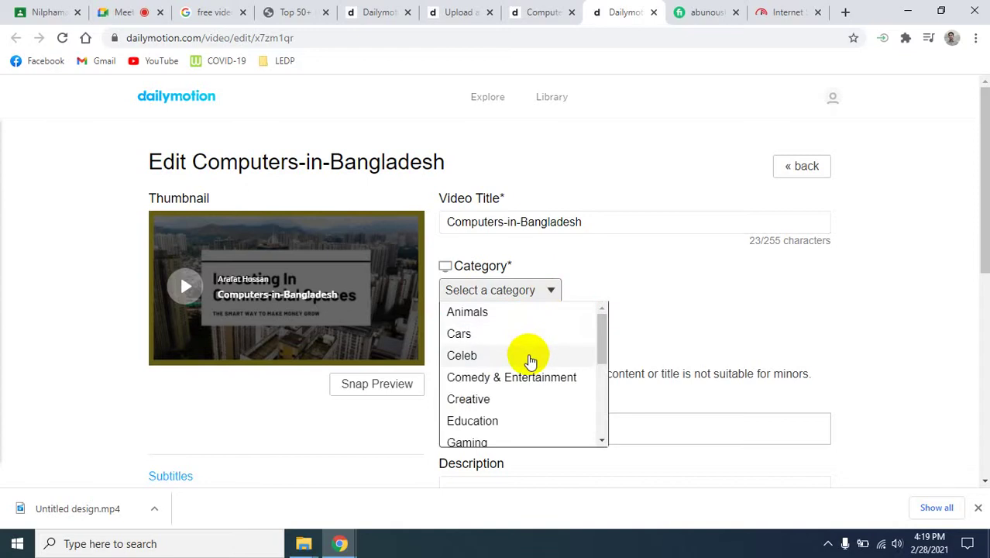
scroll(530, 361, "down", 2)
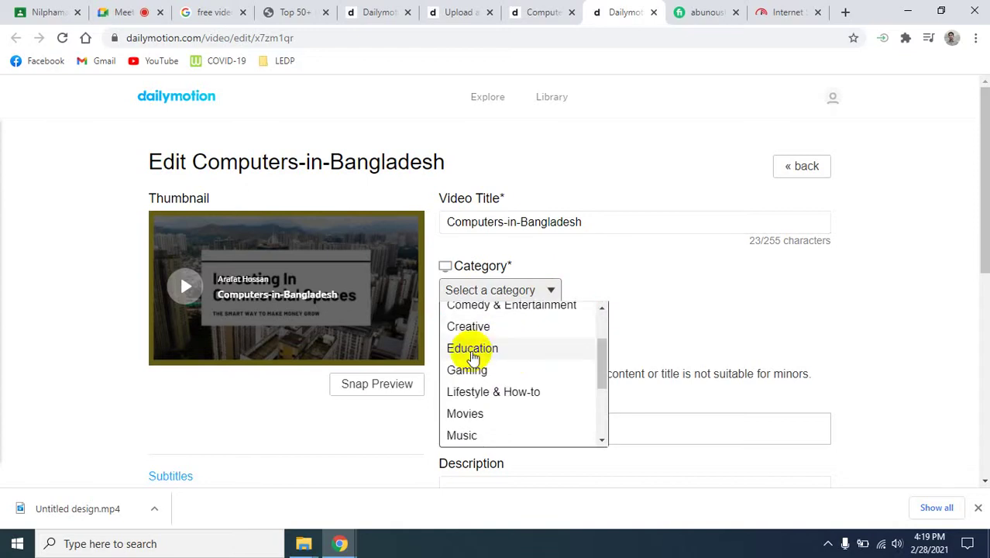
scroll(472, 357, "down", 2)
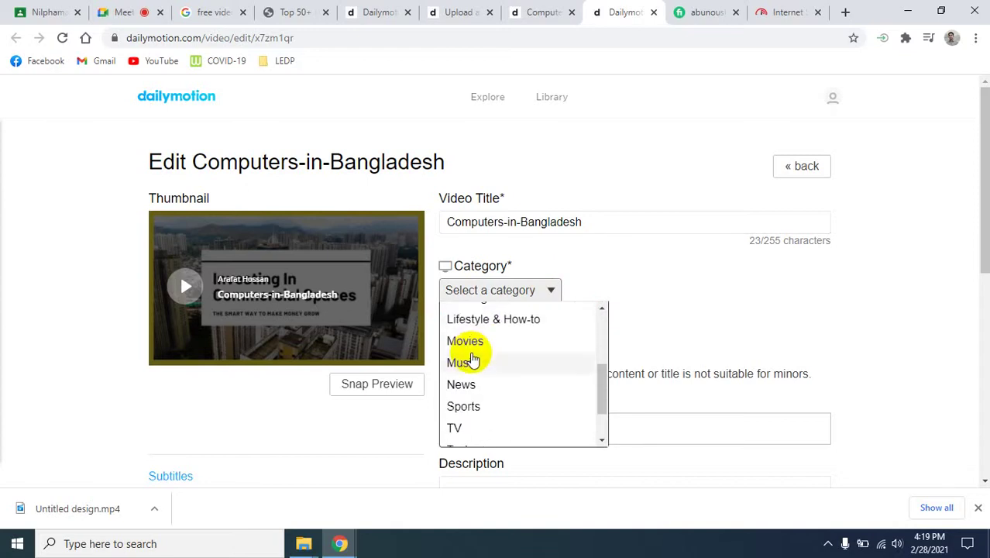
scroll(473, 356, "down", 3)
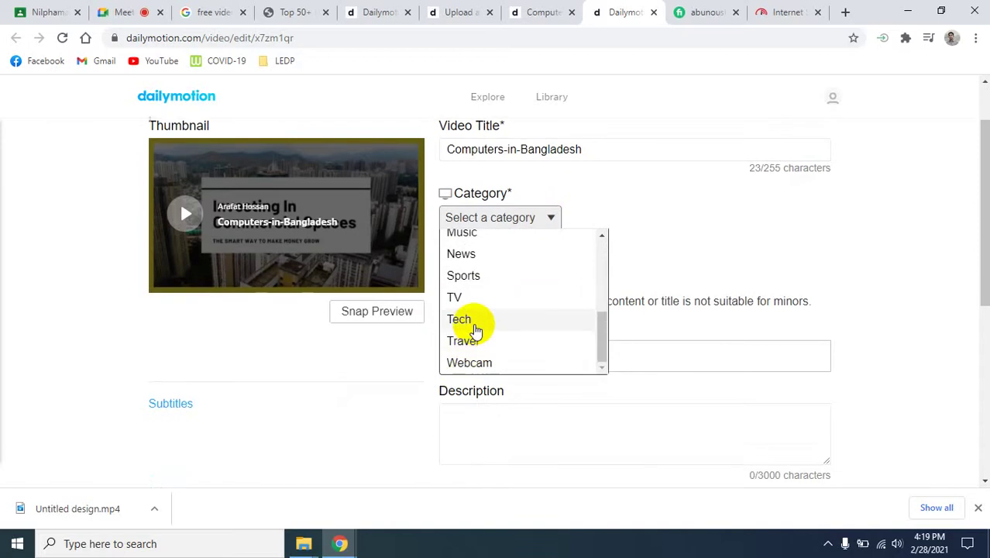
scroll(533, 335, "up", 1)
scroll(532, 336, "up", 3)
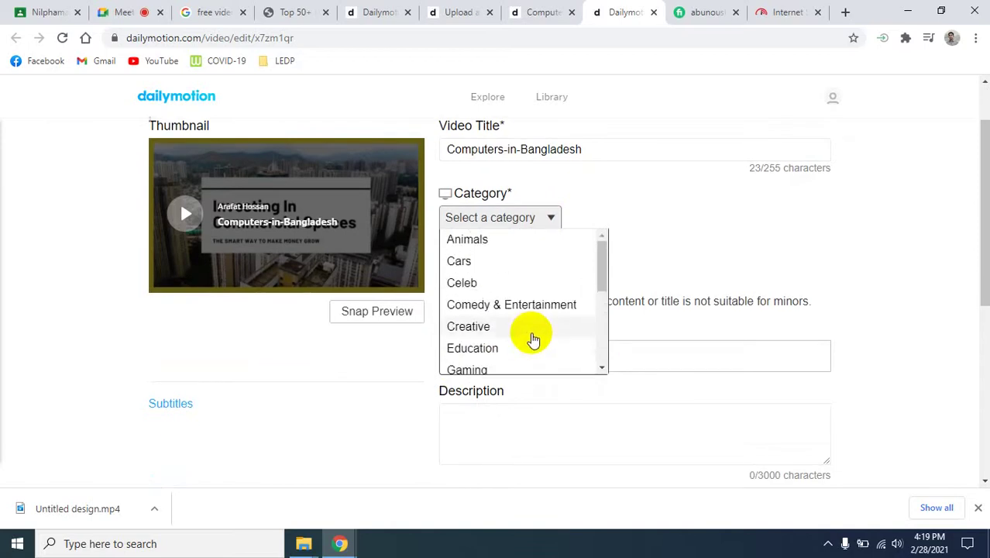
scroll(531, 336, "down", 2)
left_click(762, 223)
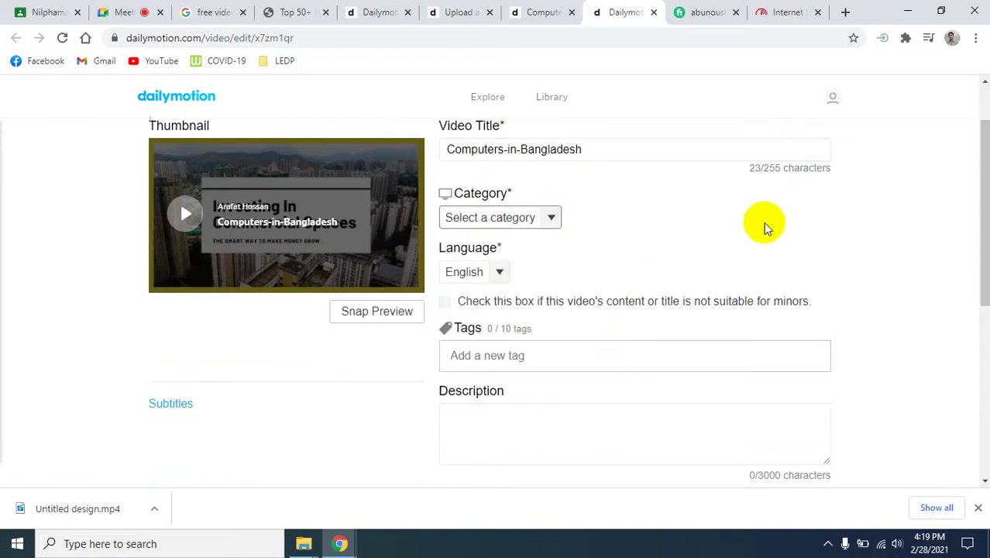
Set the video's category to Education and its language to English.
left_click(560, 220)
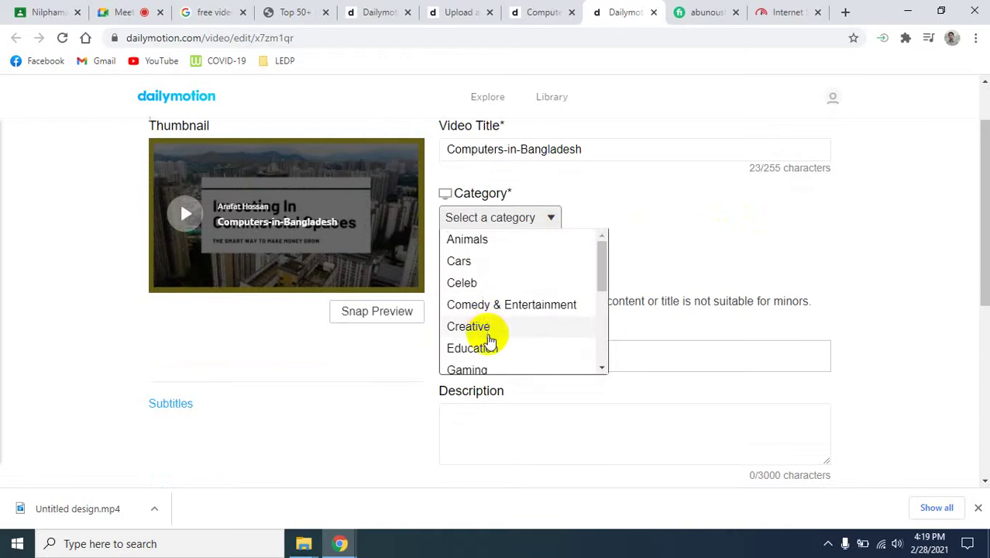
scroll(490, 339, "down", 2)
scroll(491, 338, "down", 1)
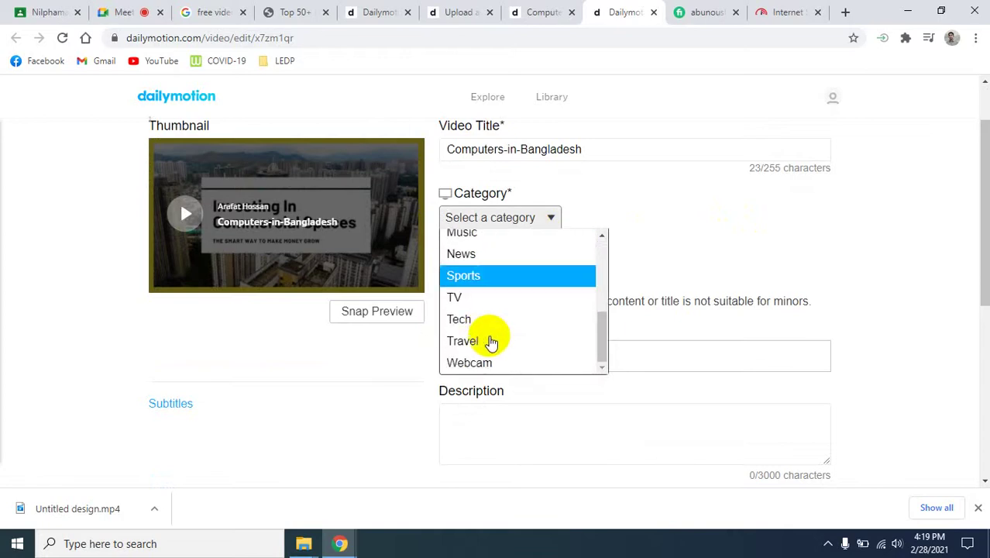
scroll(491, 338, "up", 3)
left_click(482, 348)
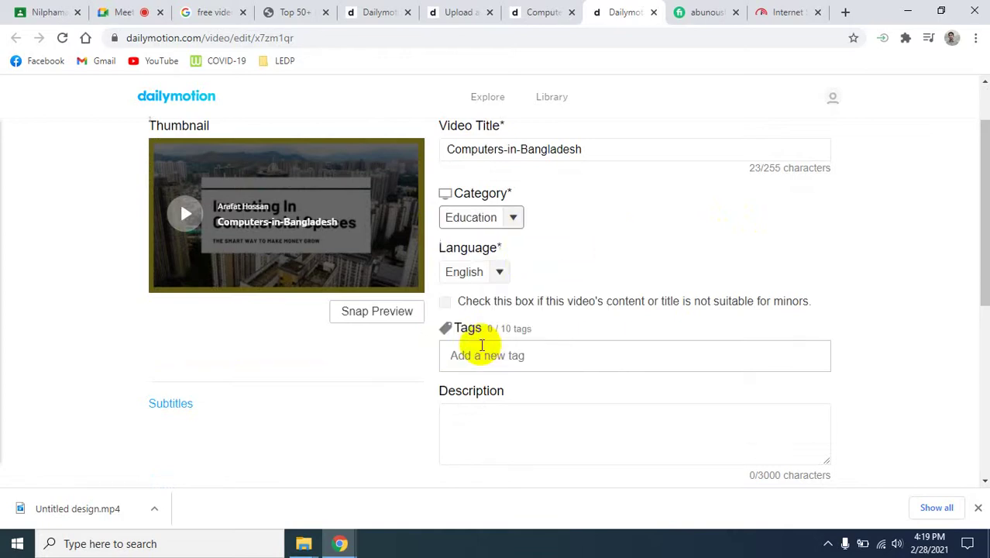
left_click(499, 273)
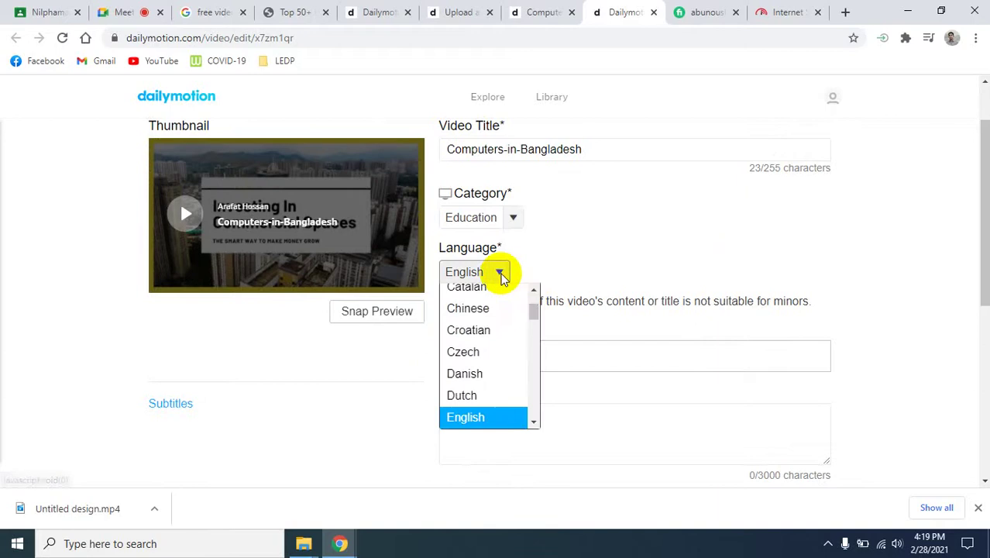
left_click(468, 418)
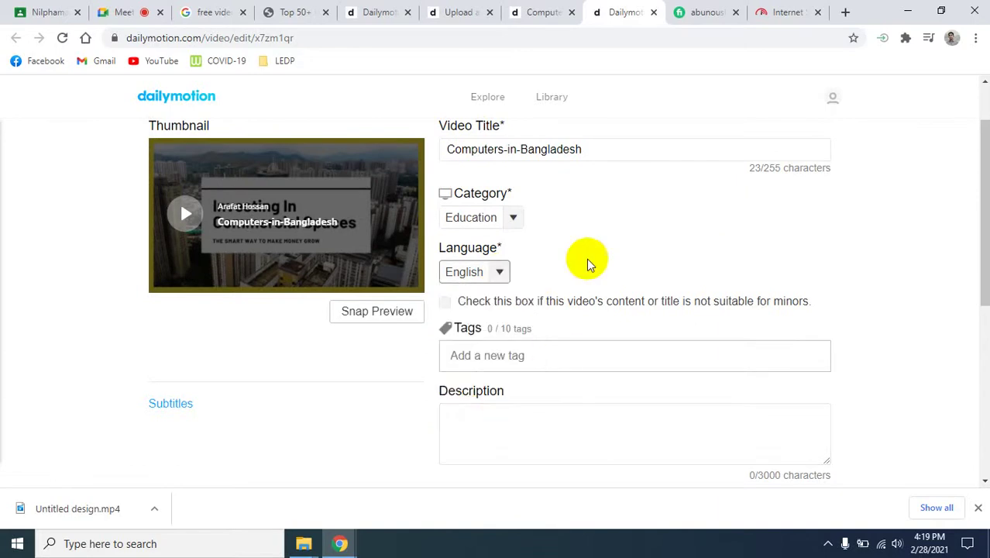
Enter "Computer, Computer in Bangladesh" as the video's tags, correcting the capitalisation of Bangladesh.
scroll(597, 267, "down", 1)
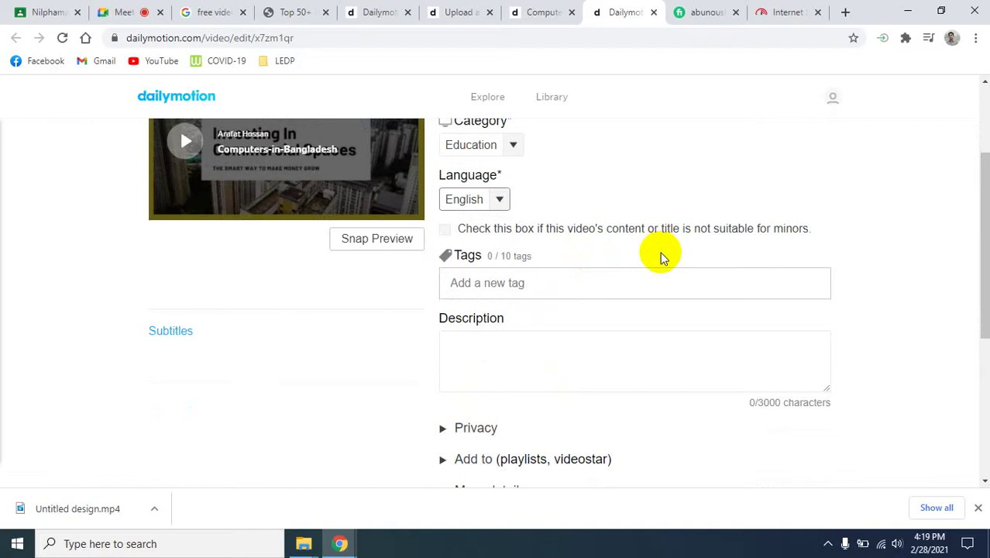
scroll(659, 254, "down", 1)
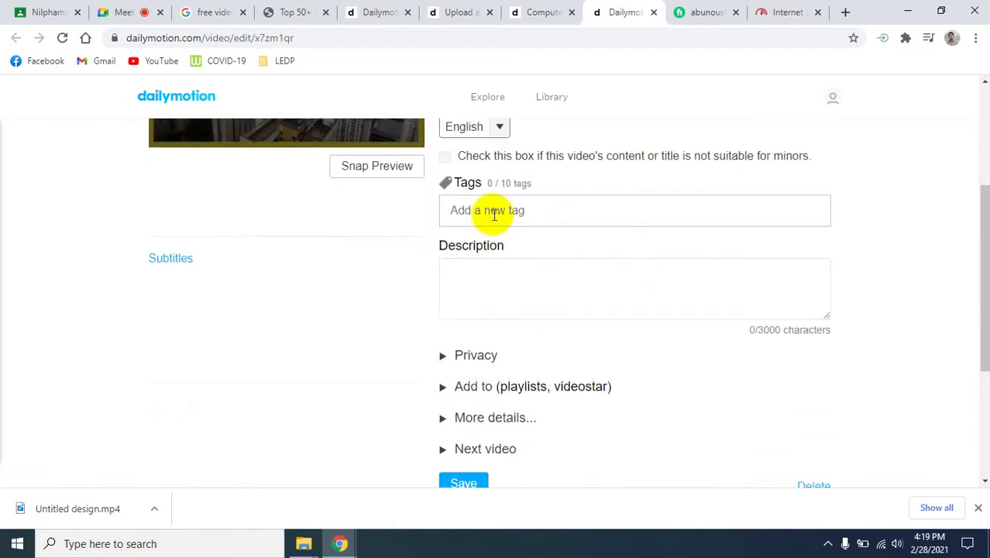
left_click(494, 214)
type("Comp")
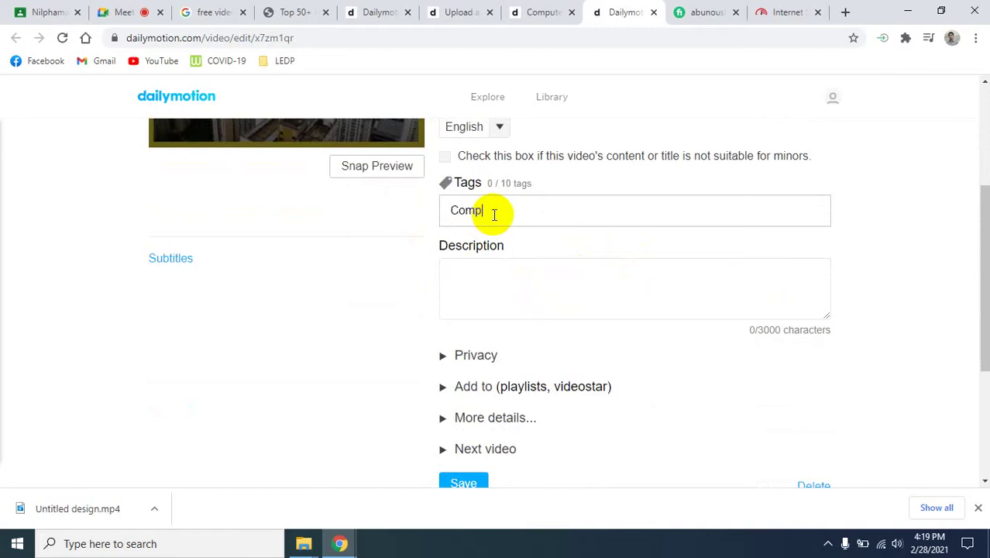
type("uter")
type(", Con")
key("BackSpace")
type("mputer ")
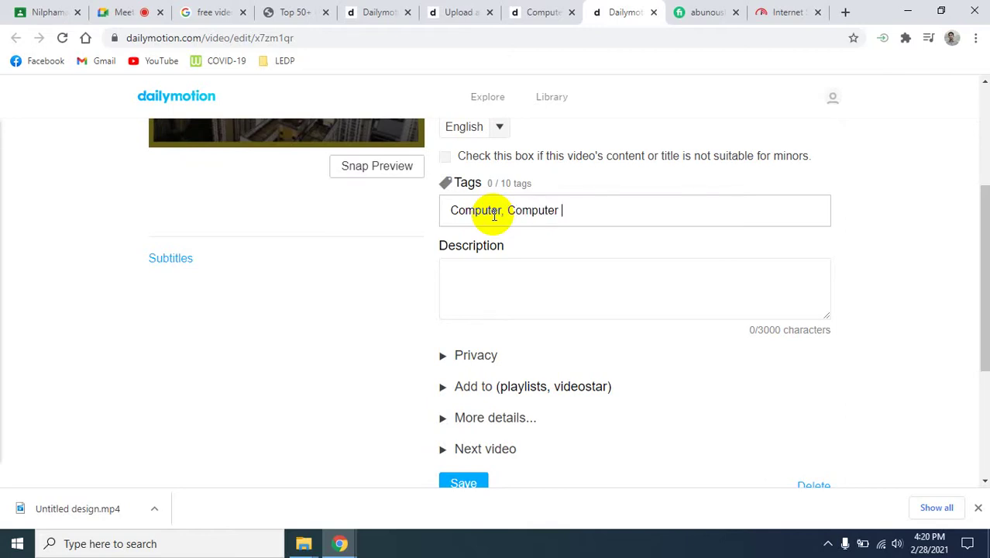
type("in BAngladesh")
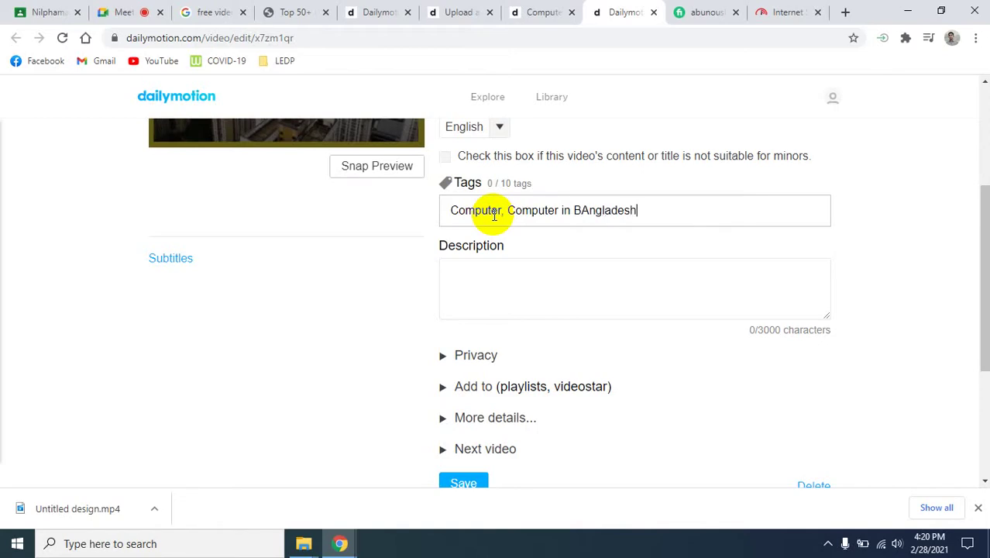
key("Left")
key("Left")
key("BackSpace")
type("a")
left_click(648, 212)
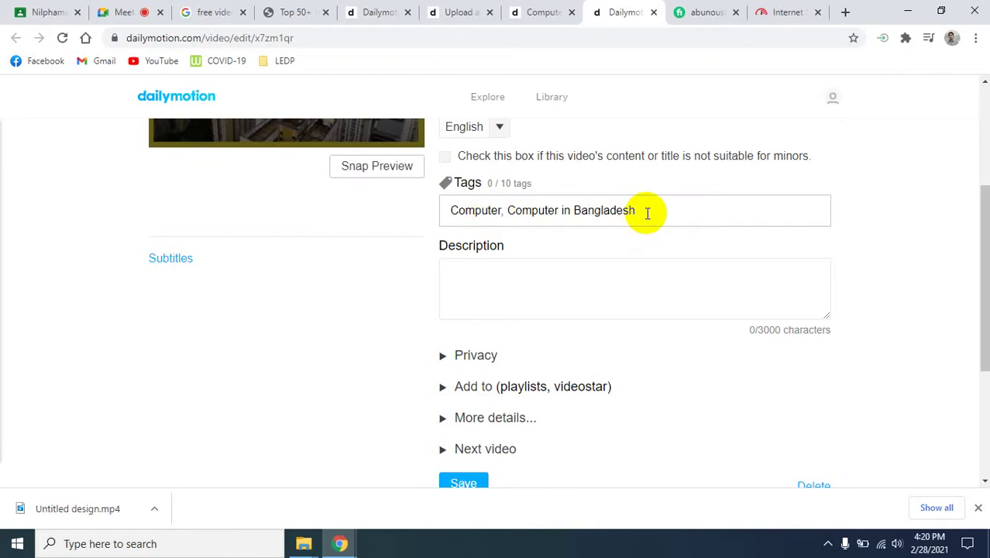
Open csedoc.blogspot.com in a new tab and bring up its "Factorial Number Program in Java" post in a separate tab.
left_click(533, 275)
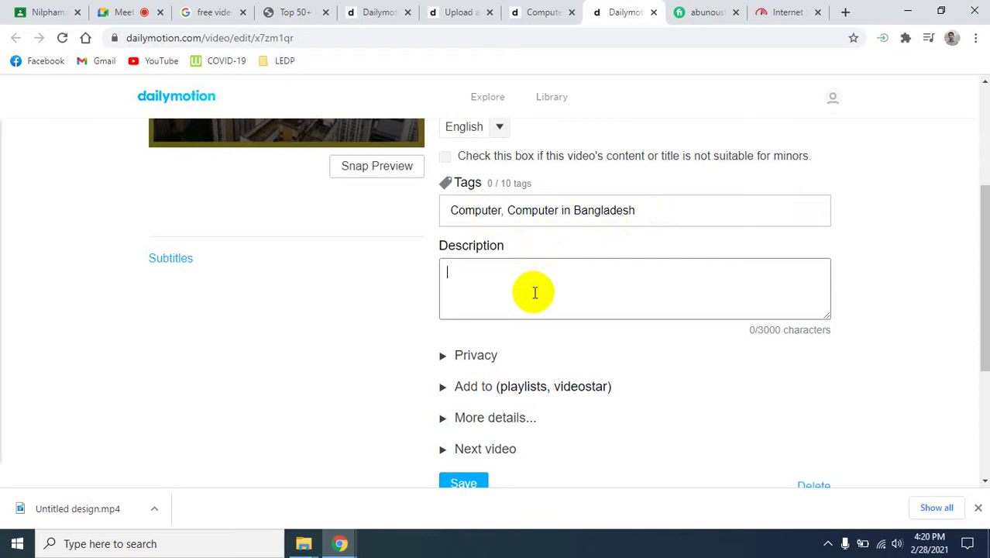
scroll(531, 290, "down", 1)
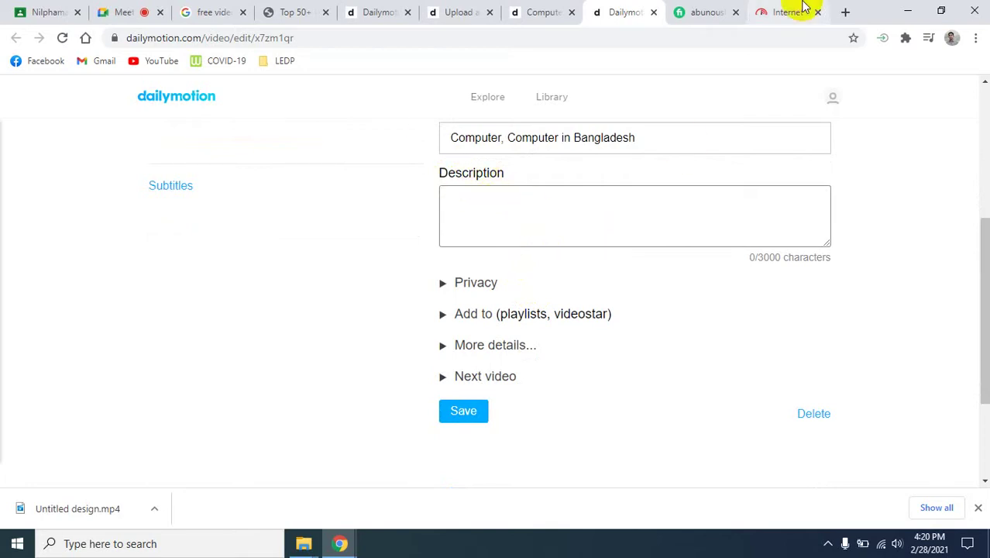
left_click(845, 12)
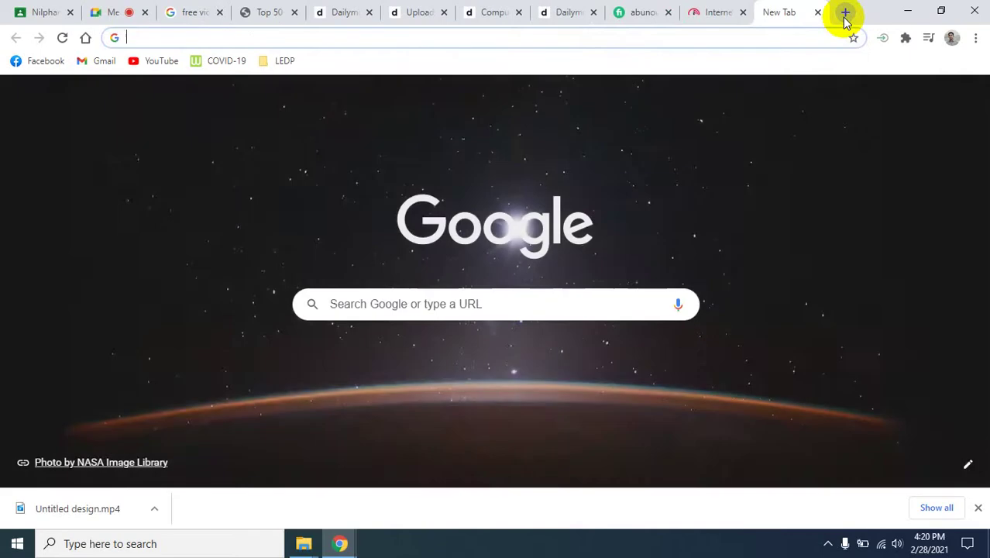
type("c")
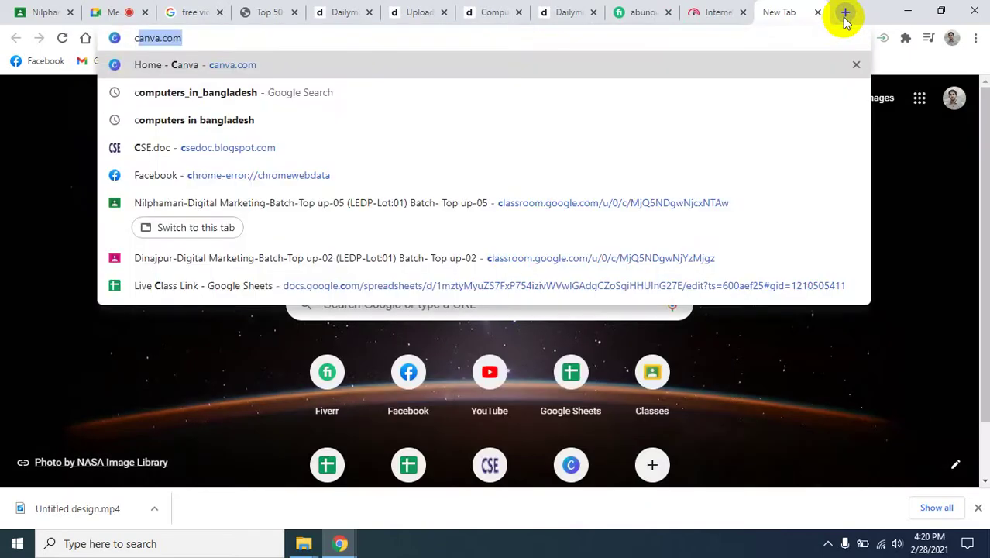
type("s")
key("Return")
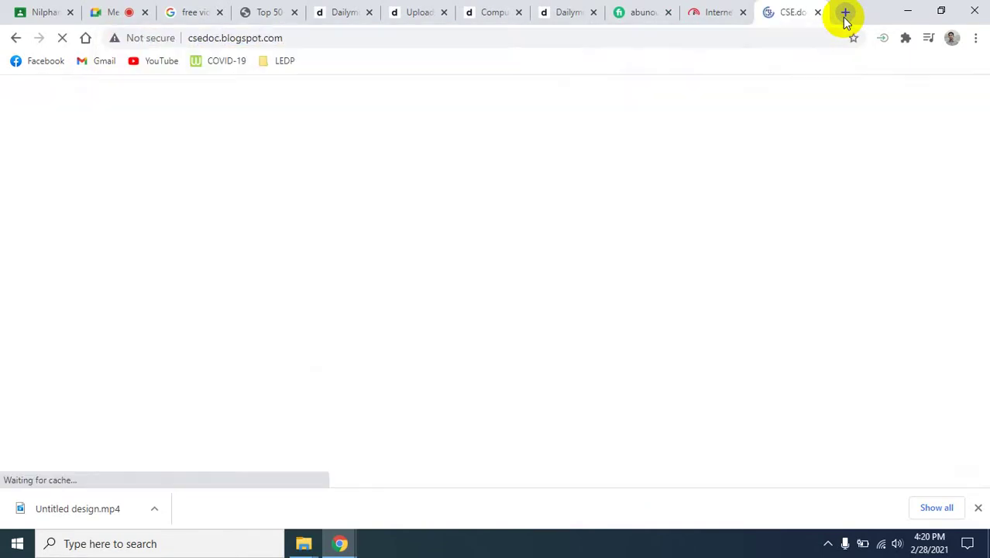
scroll(474, 404, "down", 2)
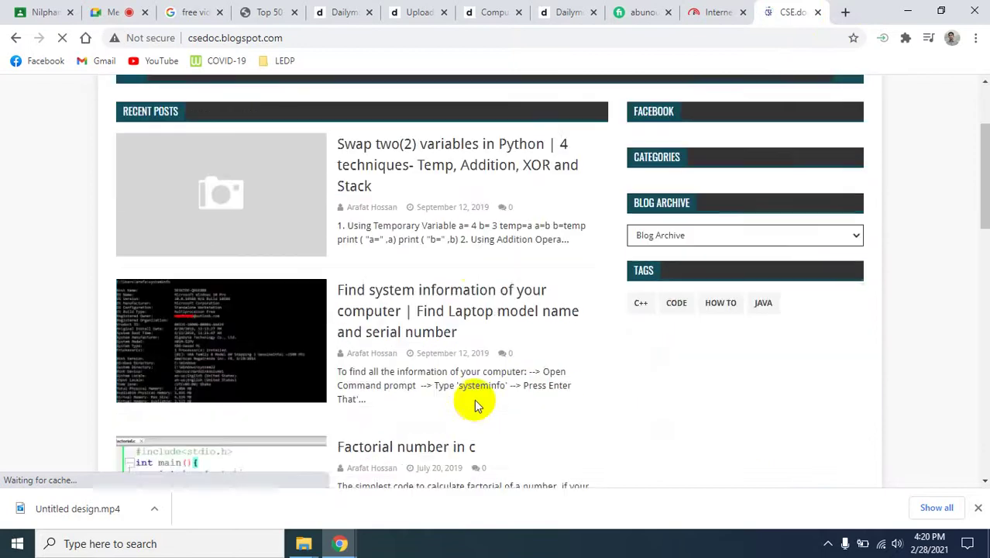
scroll(474, 402, "down", 12)
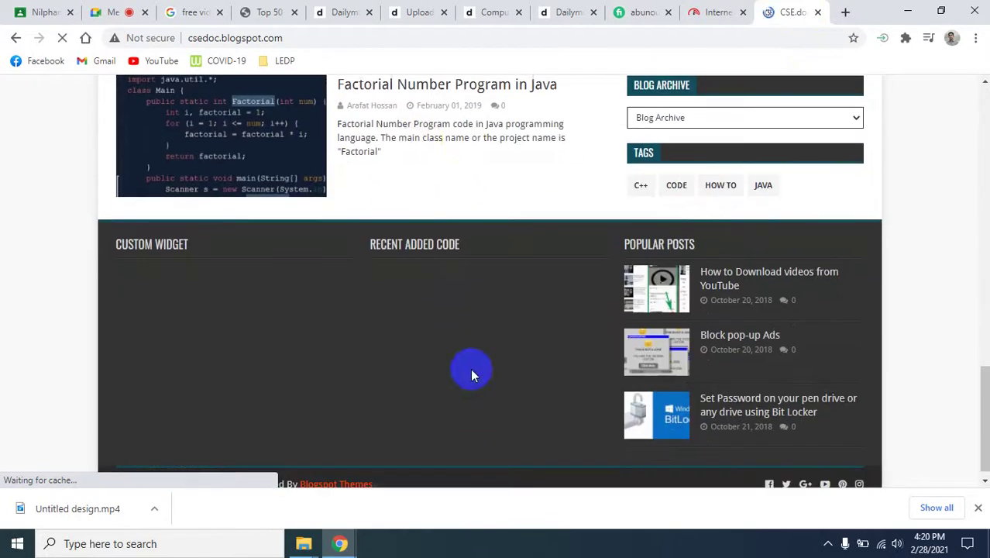
right_click(426, 82)
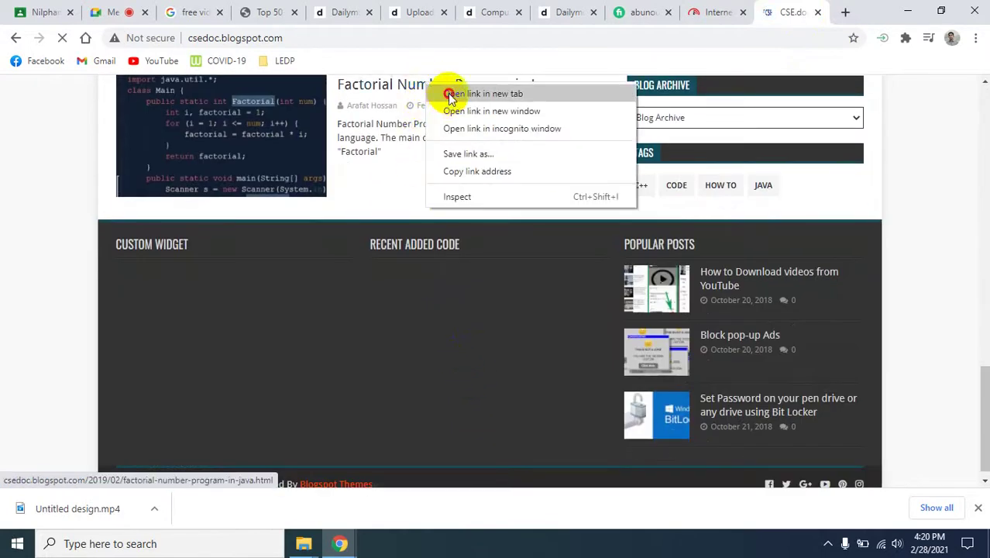
left_click(449, 94)
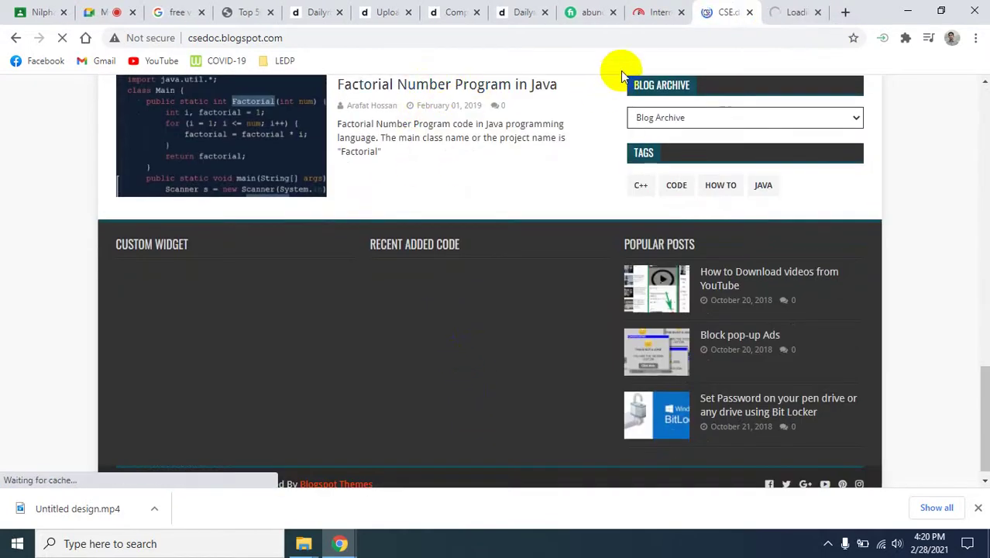
left_click(798, 9)
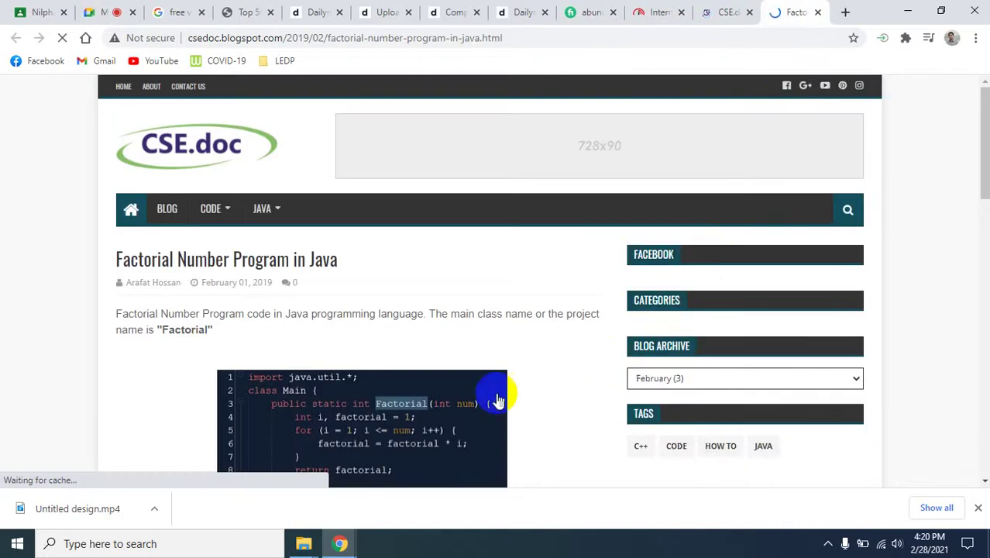
Copy the introductory paragraph of the Factorial Number Program in Java post into the Dailymotion video's description.
left_click_drag(214, 329, 113, 312)
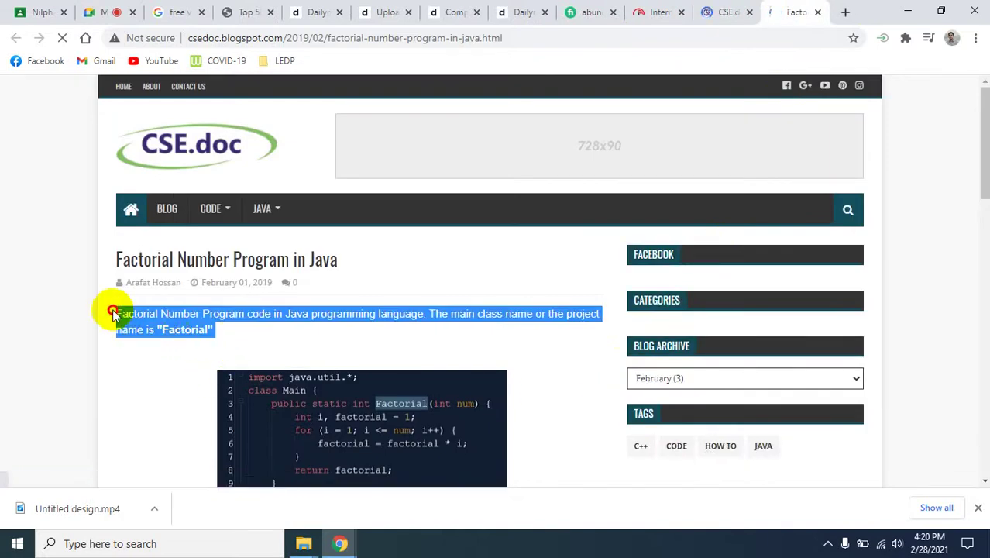
right_click(165, 327)
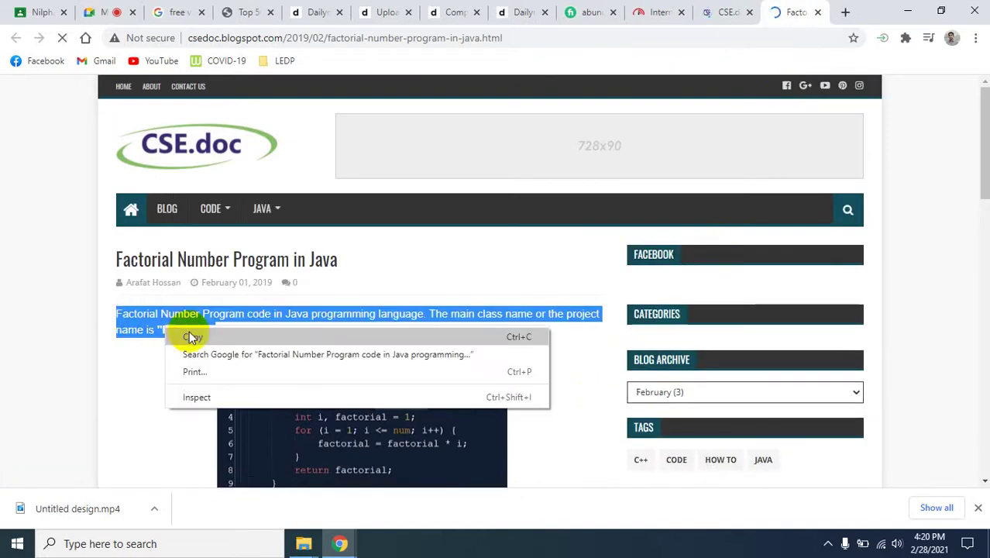
left_click(192, 338)
left_click(724, 7)
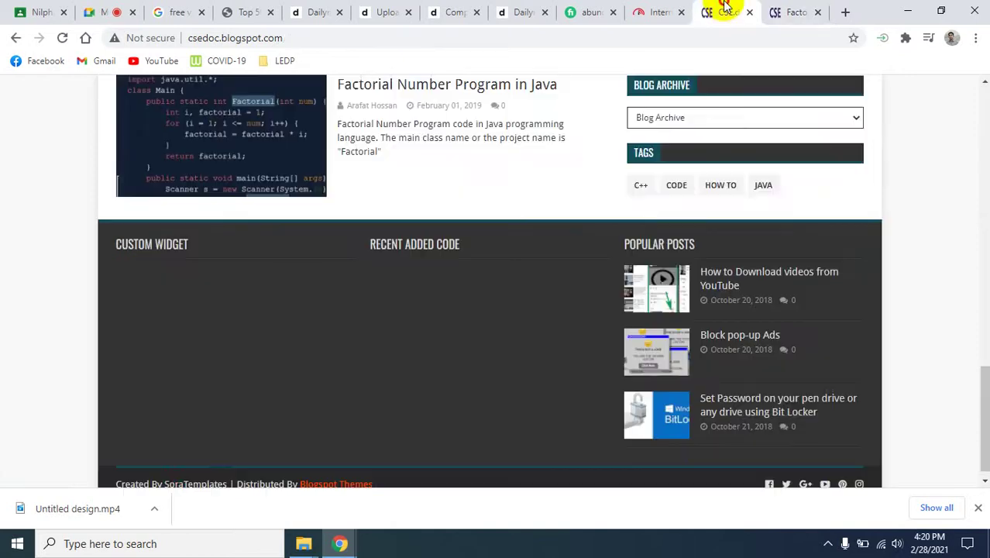
left_click(523, 13)
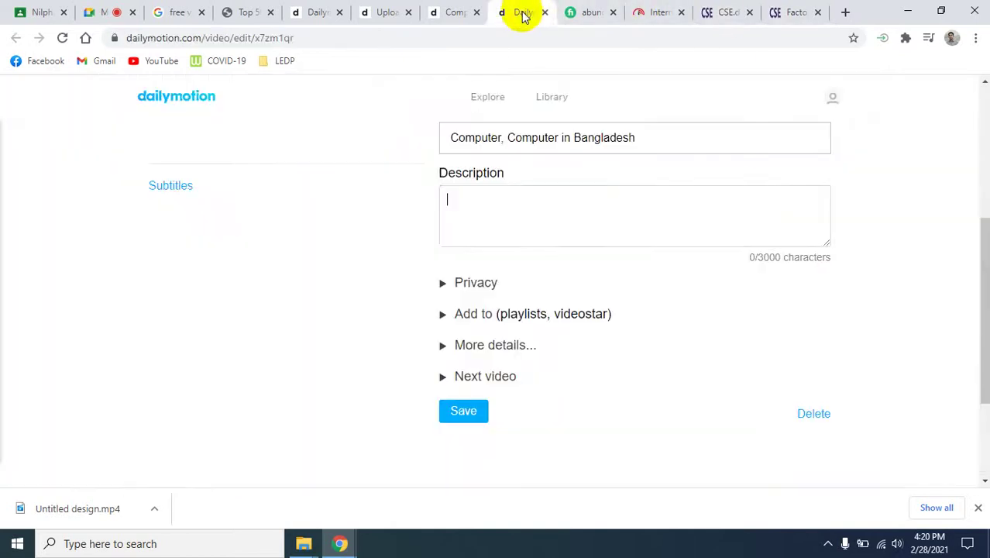
left_click(474, 215)
key("ctrl+v")
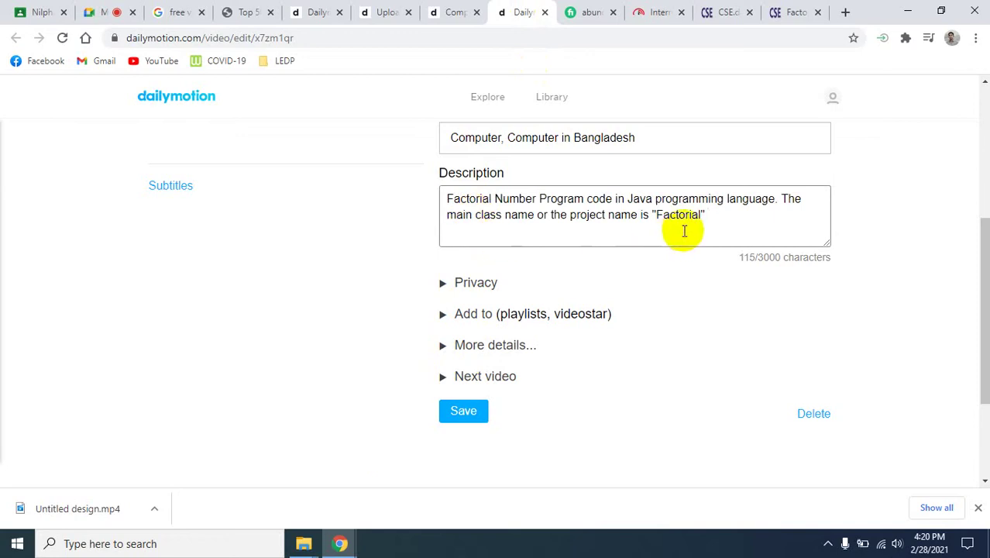
left_click_drag(708, 215, 653, 217)
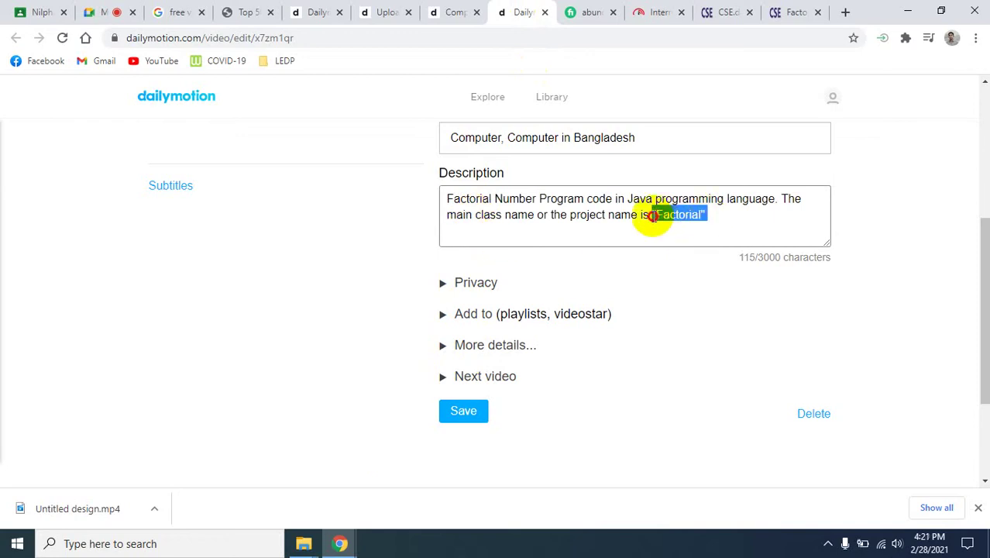
left_click(718, 217)
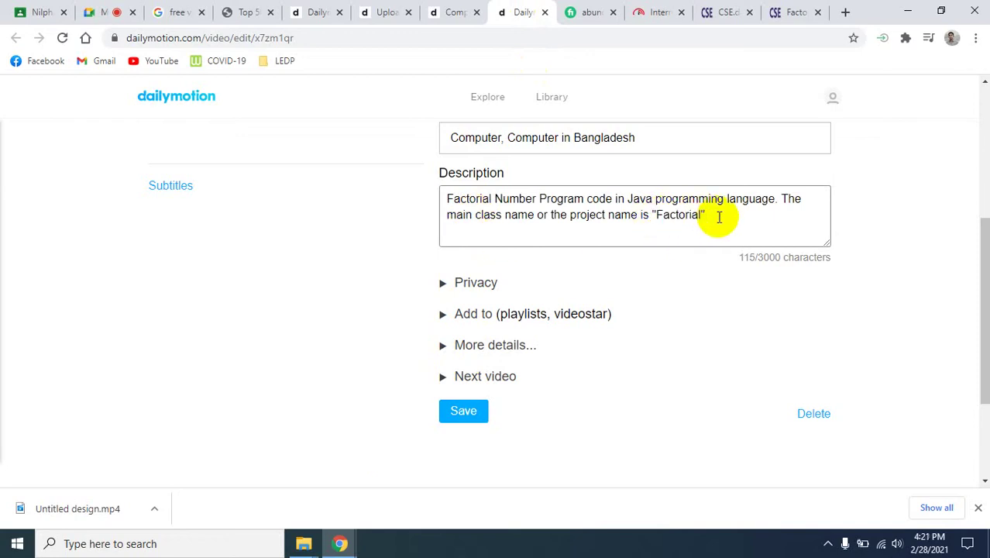
left_click(786, 10)
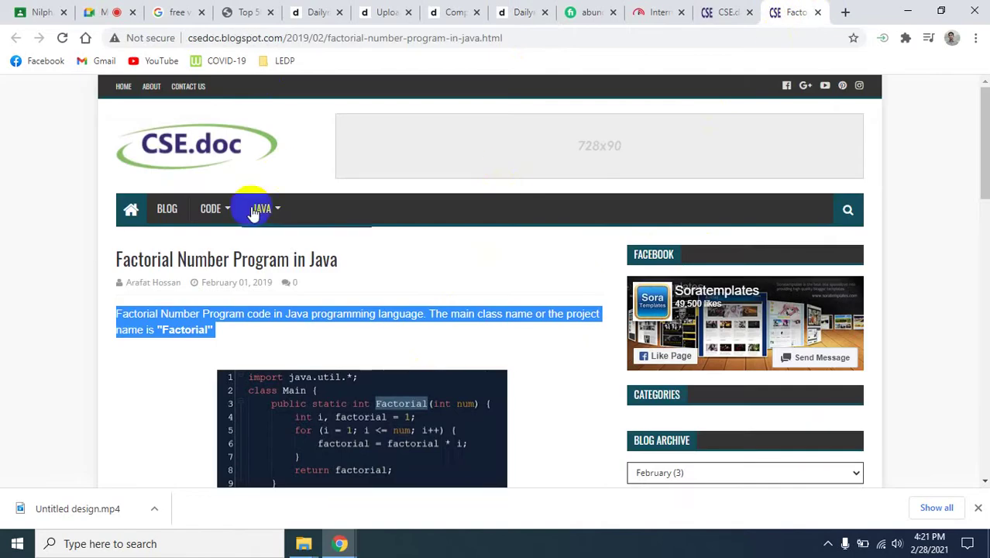
left_click(507, 38)
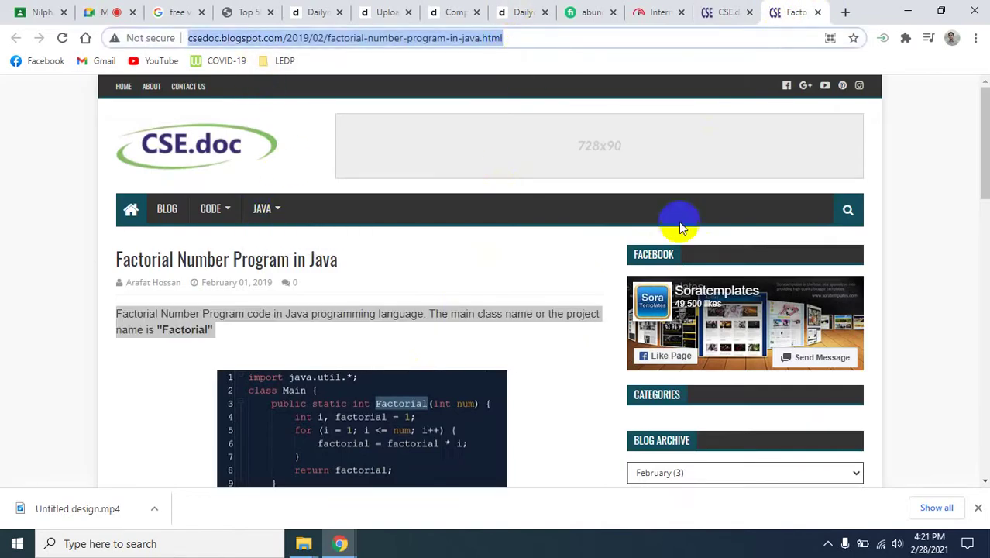
left_click(707, 14)
left_click(513, 13)
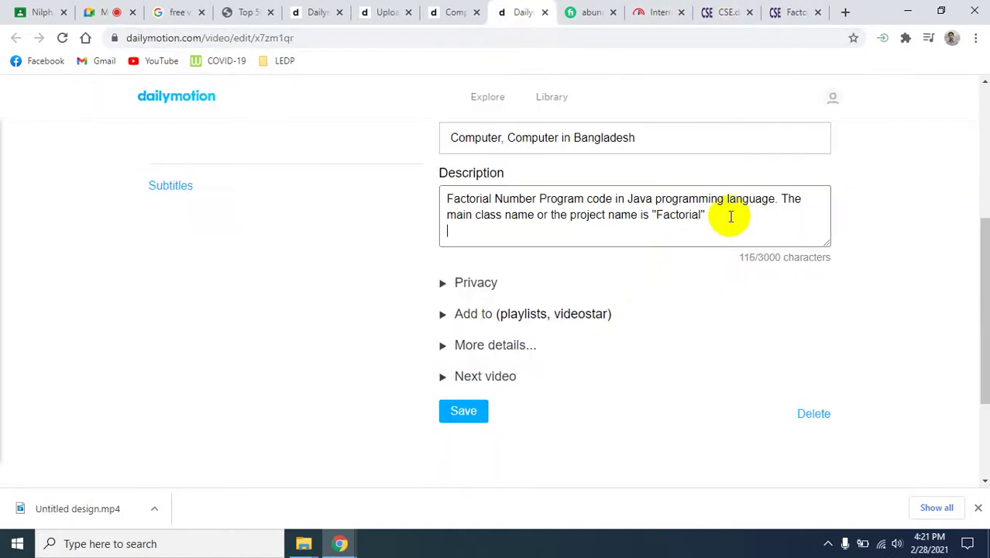
key("ctrl+v")
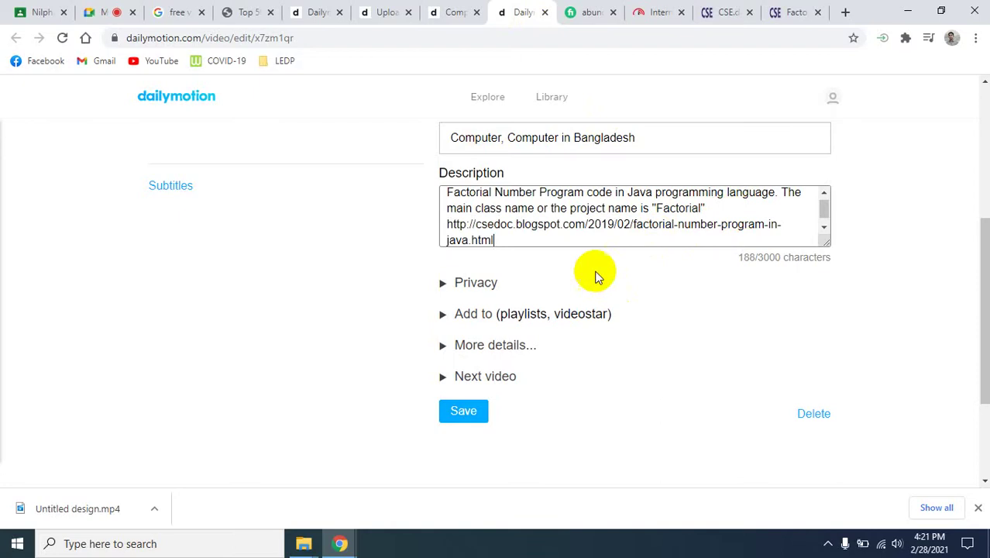
Expand the video's additional details and examine the recording date setting.
scroll(504, 230, "down", 1)
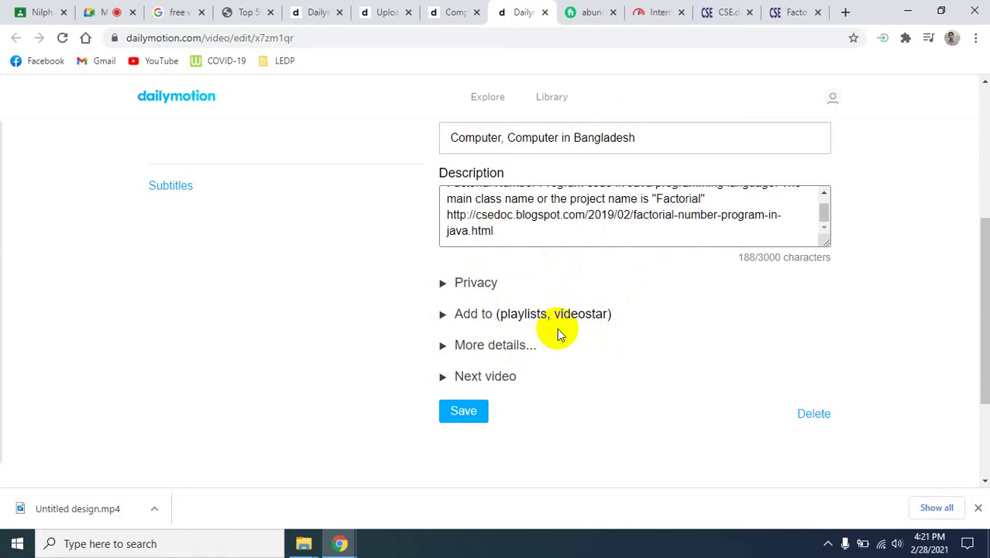
left_click(450, 346)
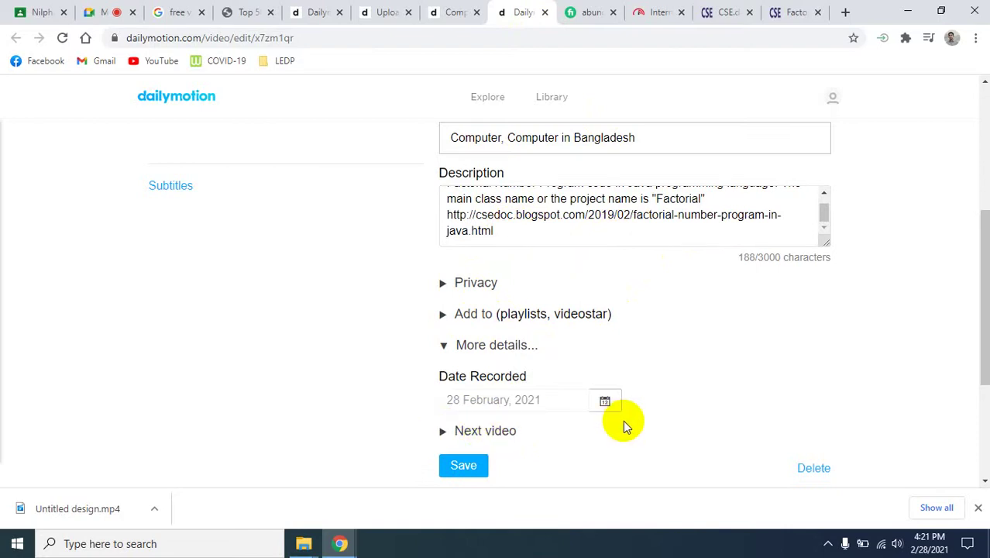
left_click(605, 400)
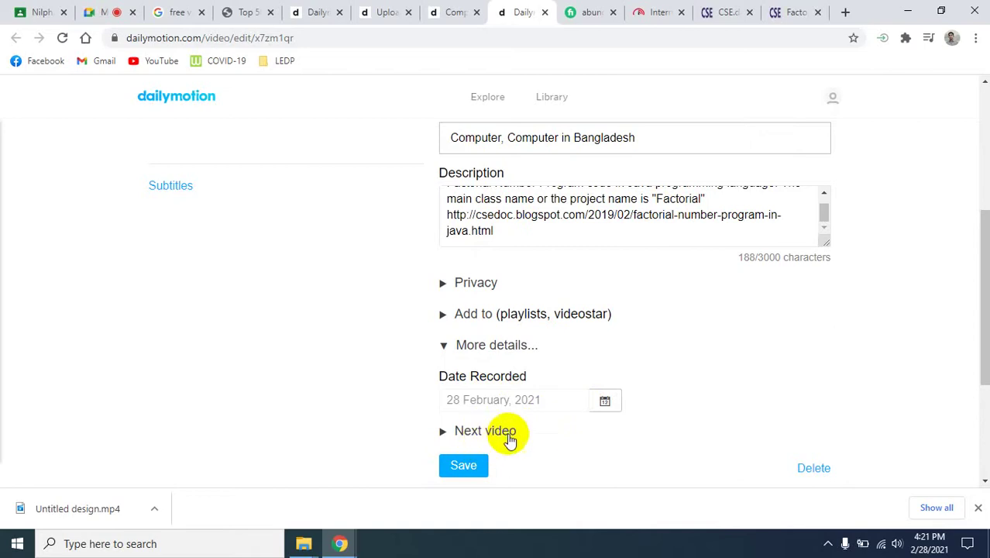
scroll(563, 449, "down", 1)
scroll(564, 451, "up", 4)
left_click(564, 451)
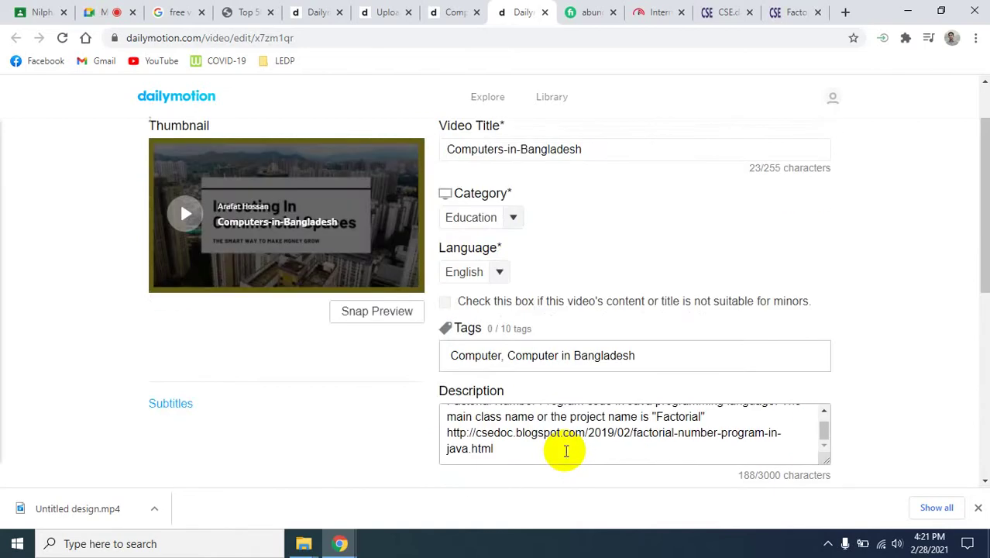
scroll(570, 451, "up", 1)
scroll(570, 438, "down", 1)
scroll(689, 446, "down", 3)
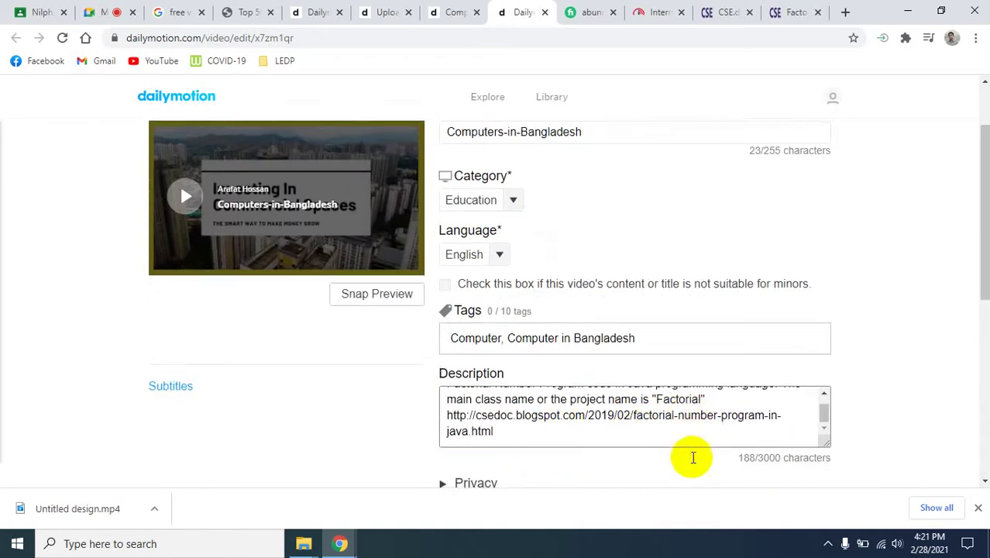
left_click(513, 229)
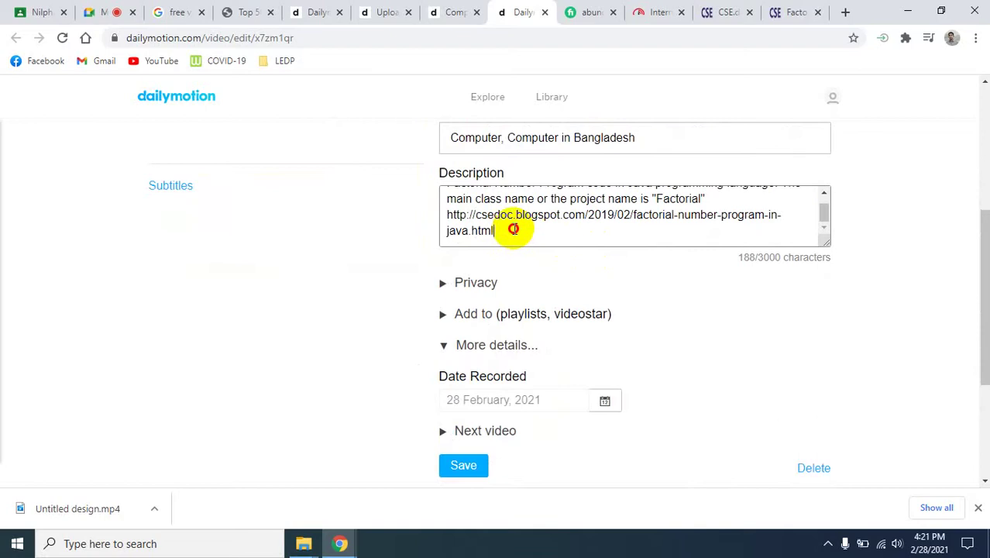
left_click(643, 222, "shift")
left_click(595, 216, "shift")
left_click(585, 215, "shift")
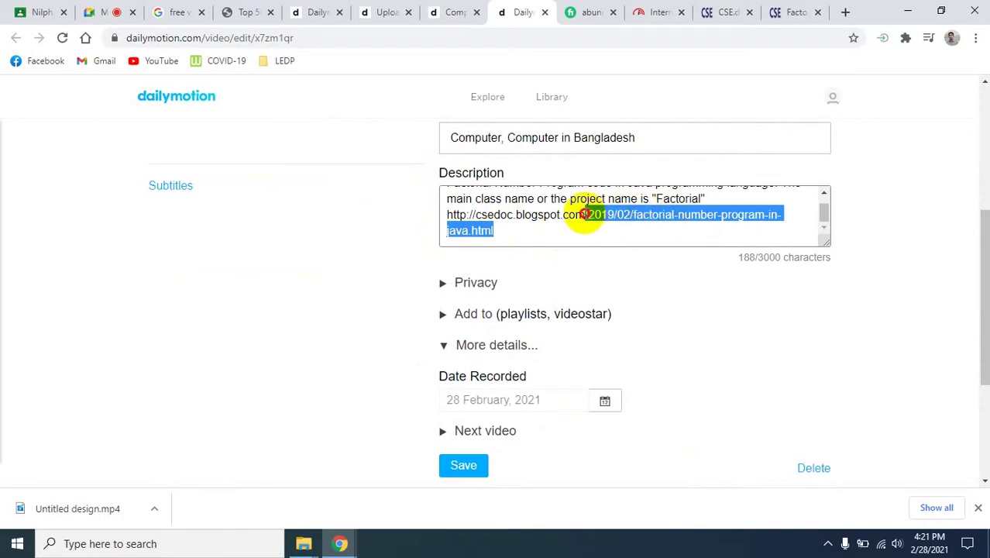
key("BackSpace")
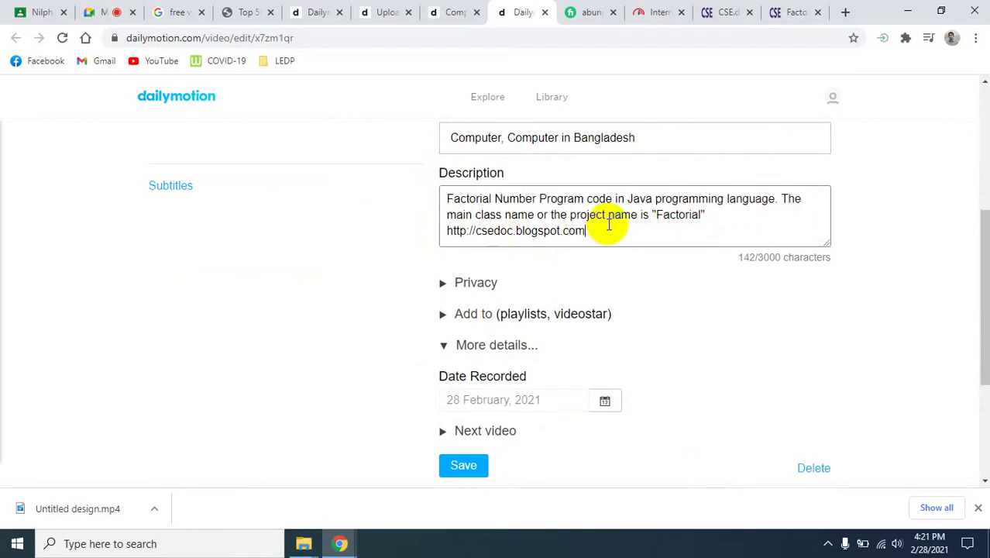
Save the video's edited details and review the saved description and tags.
scroll(661, 359, "down", 2)
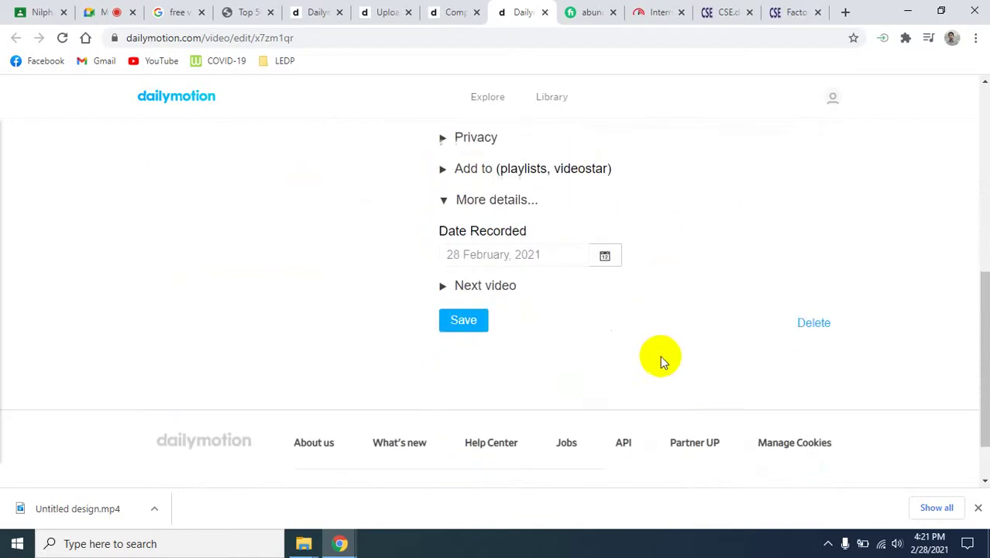
left_click(464, 321)
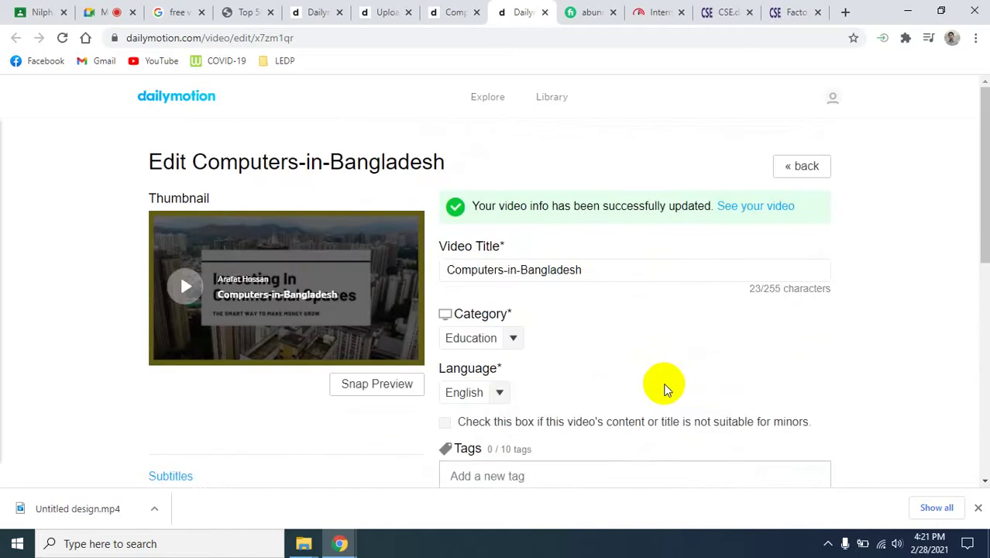
scroll(715, 366, "down", 3)
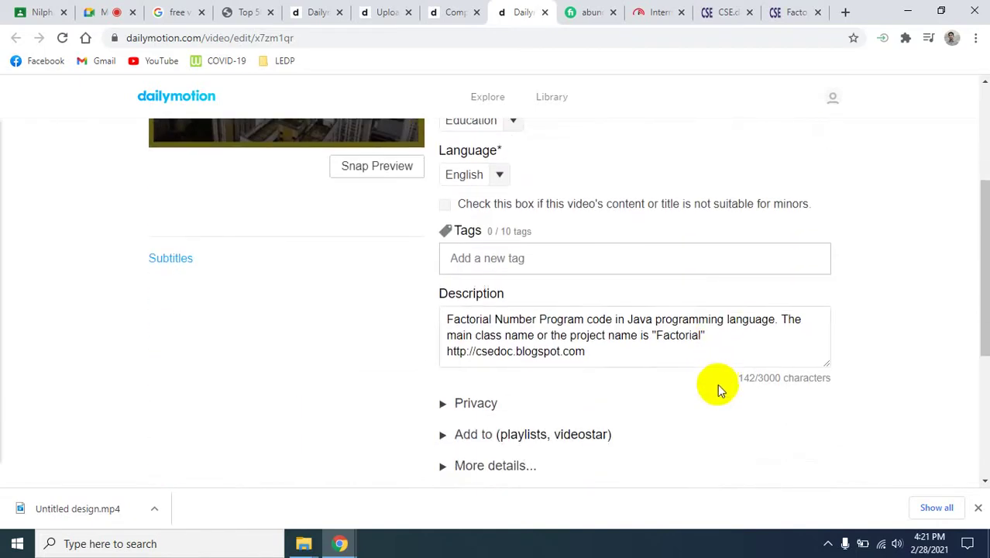
left_click(546, 352)
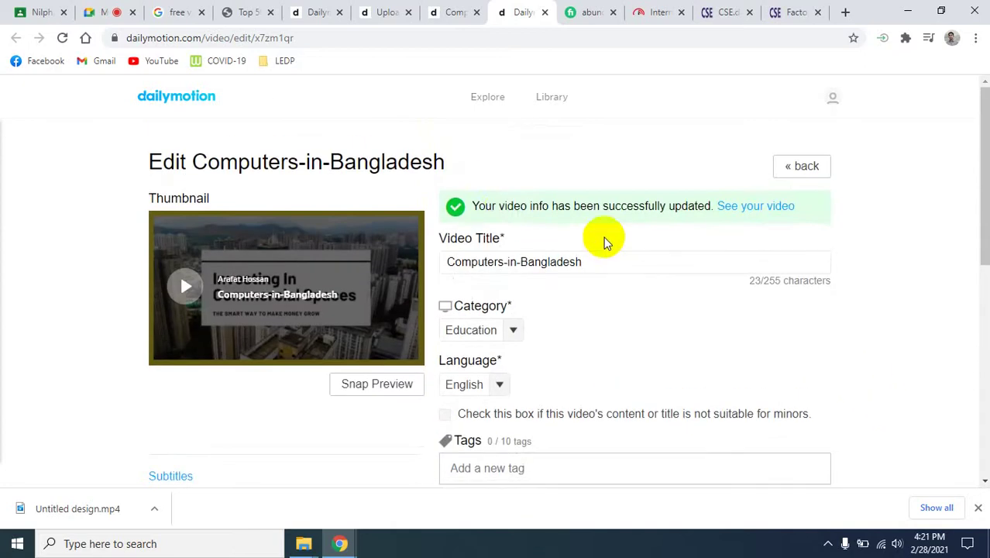
Reload the video's public page, pause playback and check the backlink shown in its description.
left_click(469, 15)
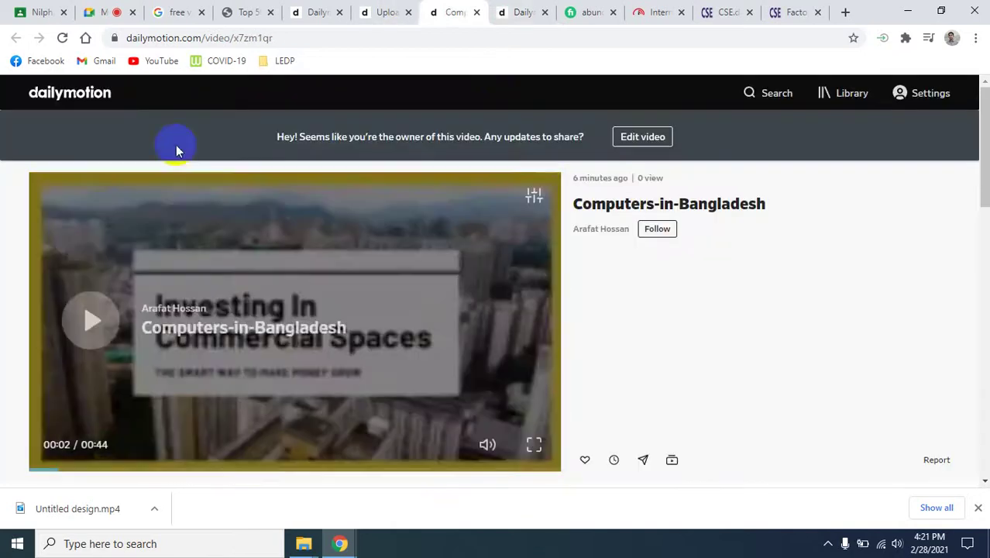
left_click(62, 37)
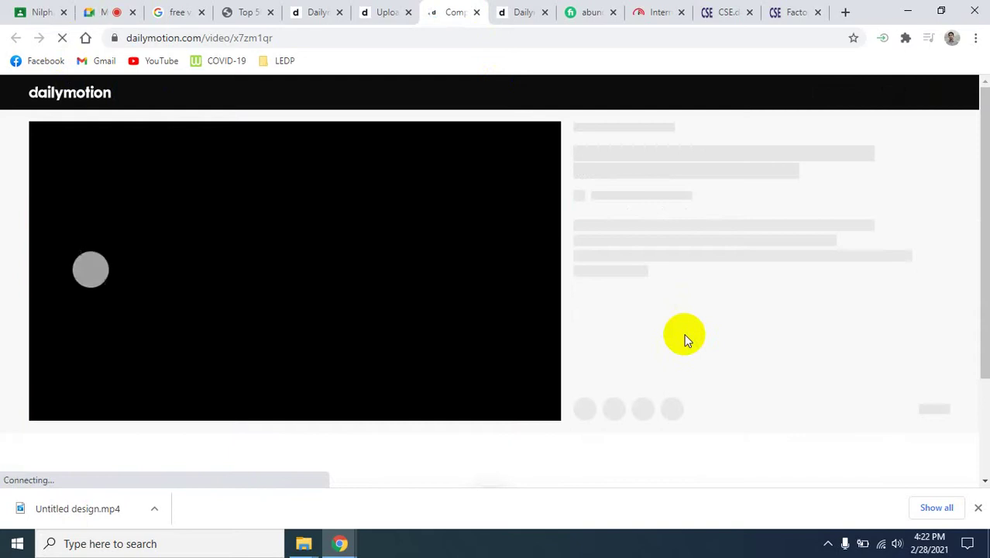
left_click(196, 270)
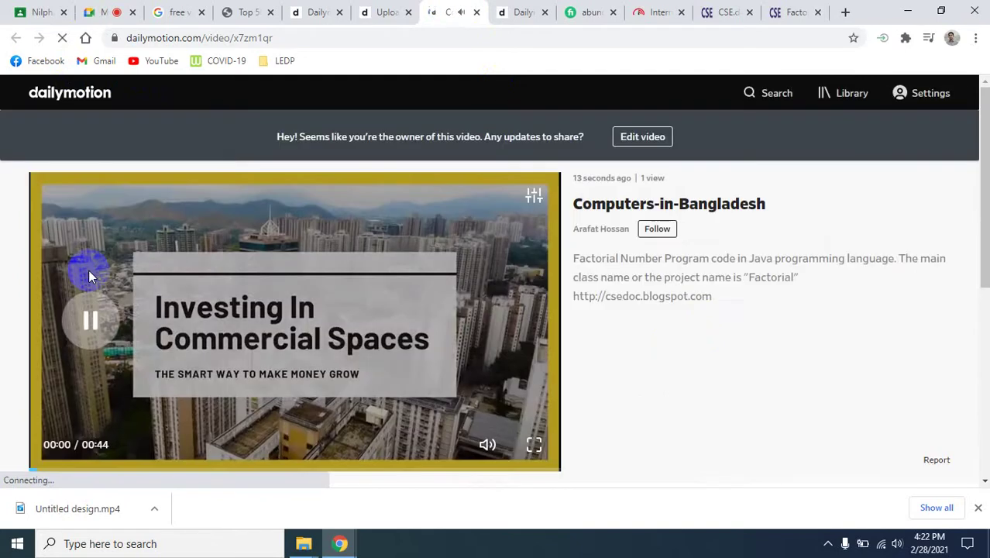
left_click(89, 269)
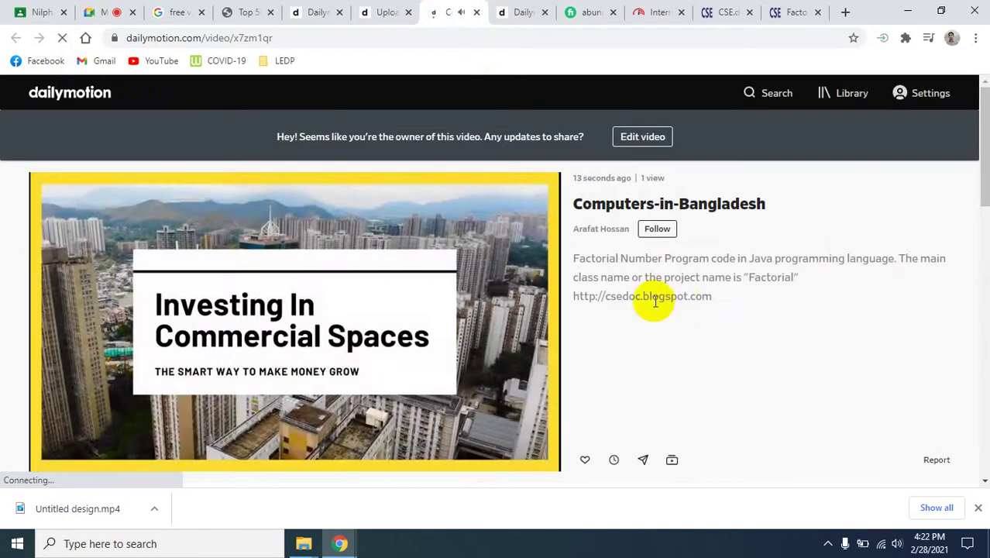
left_click_drag(711, 301, 575, 299)
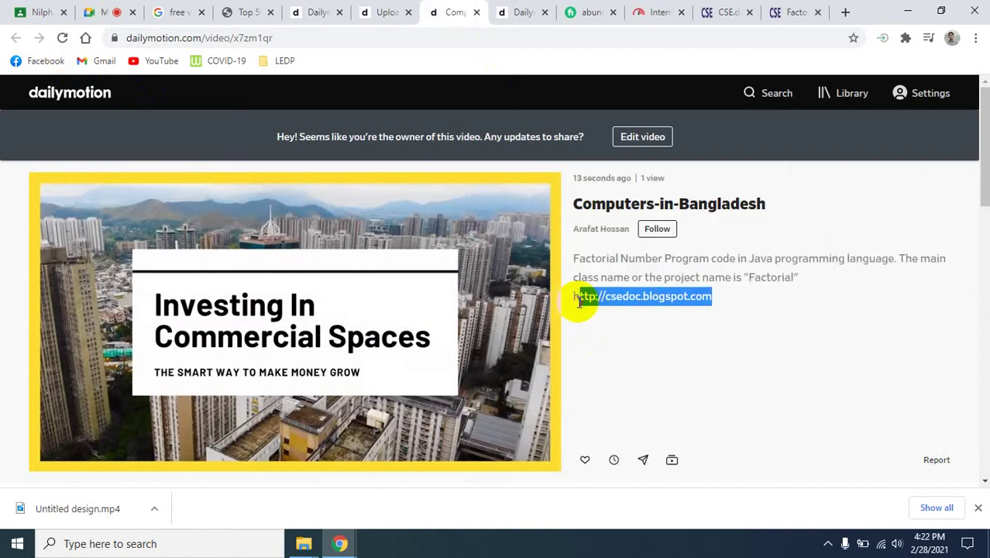
left_click(639, 328)
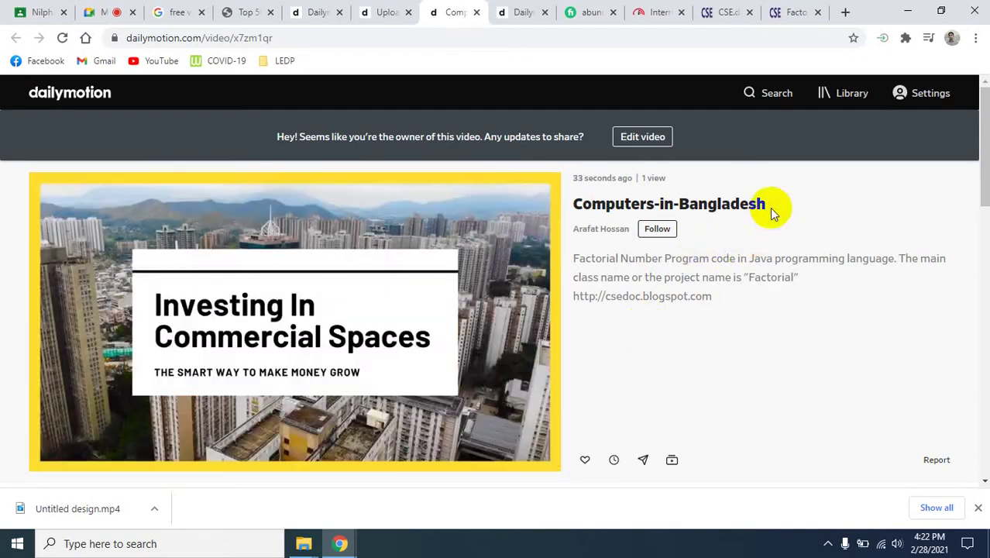
Copy the video's title, Computers-in-Bangladesh, and search Google for it in a new tab.
left_click_drag(765, 205, 576, 208)
key("ctrl+c")
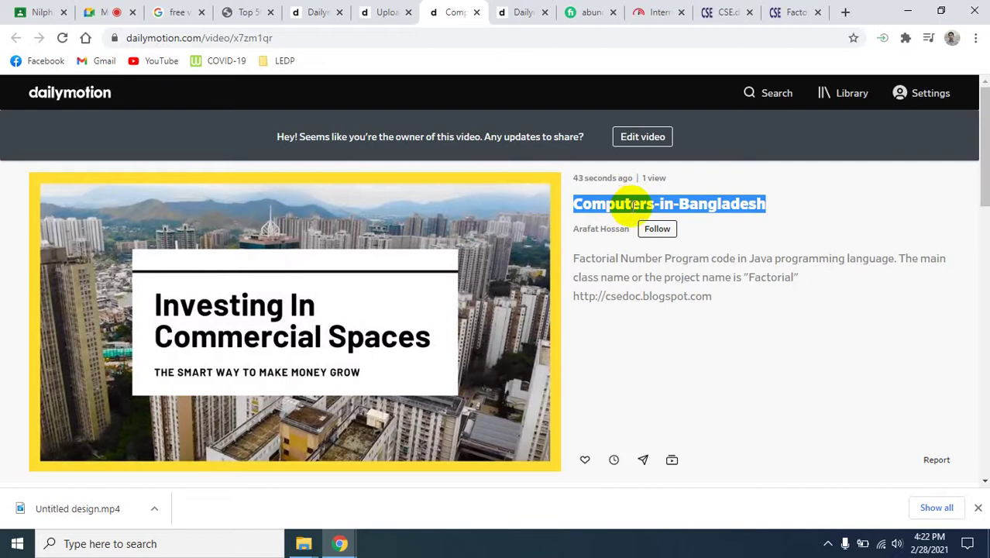
left_click(454, 428)
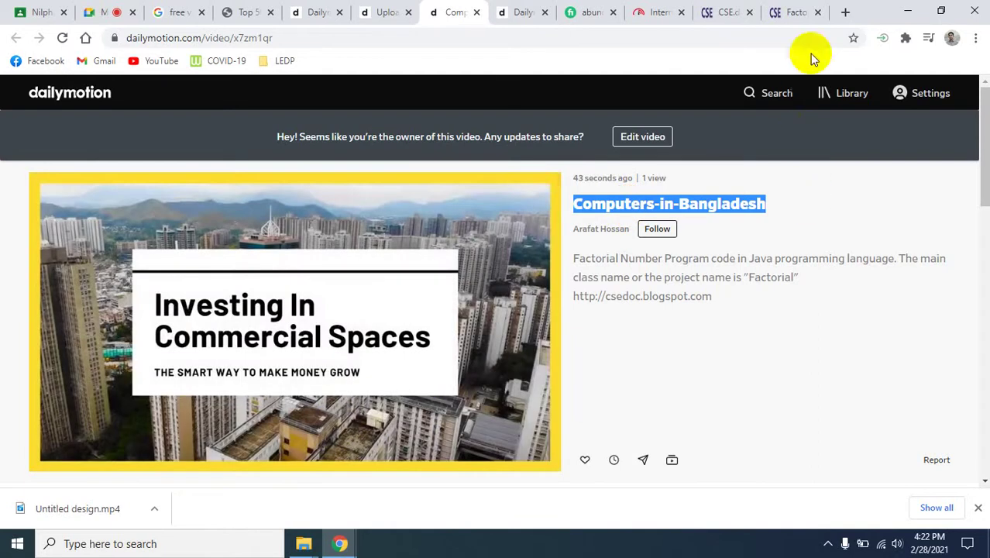
left_click(845, 12)
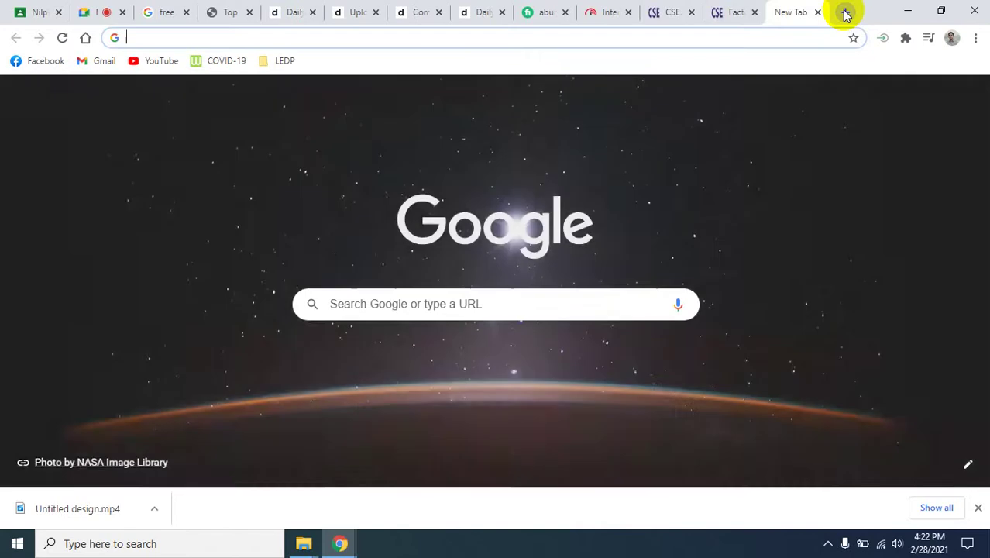
key("ctrl+v")
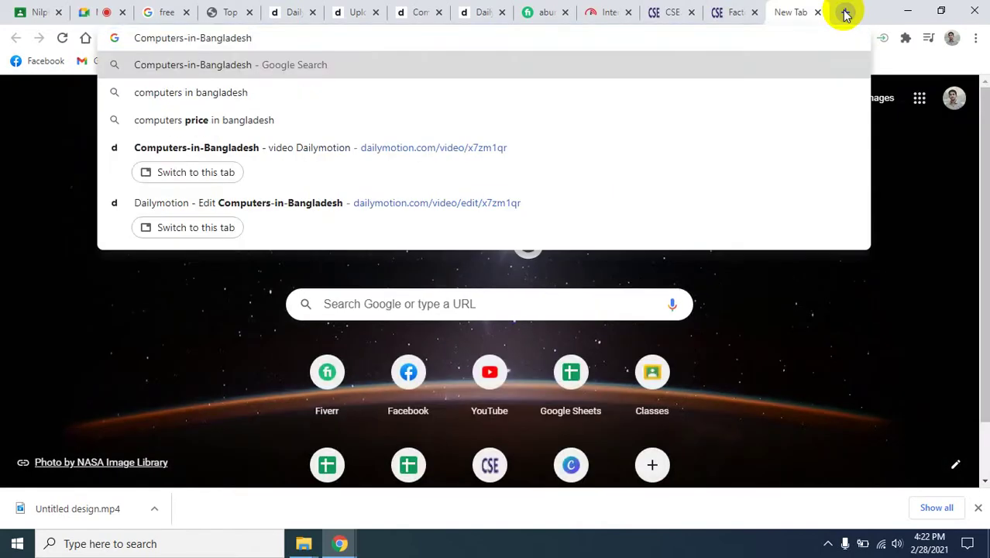
key("Return")
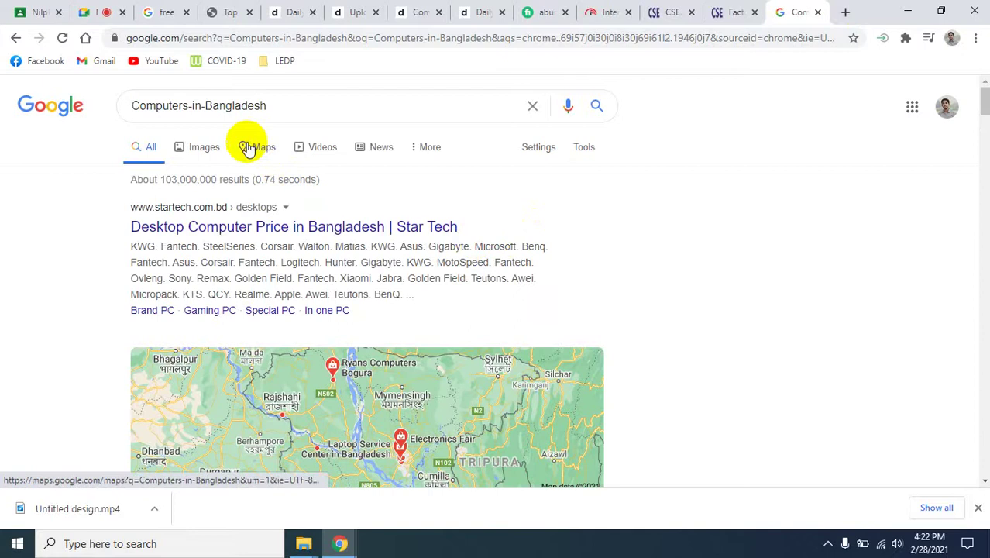
Limit the Google search to video results and look through the listings and their source sites.
left_click(321, 147)
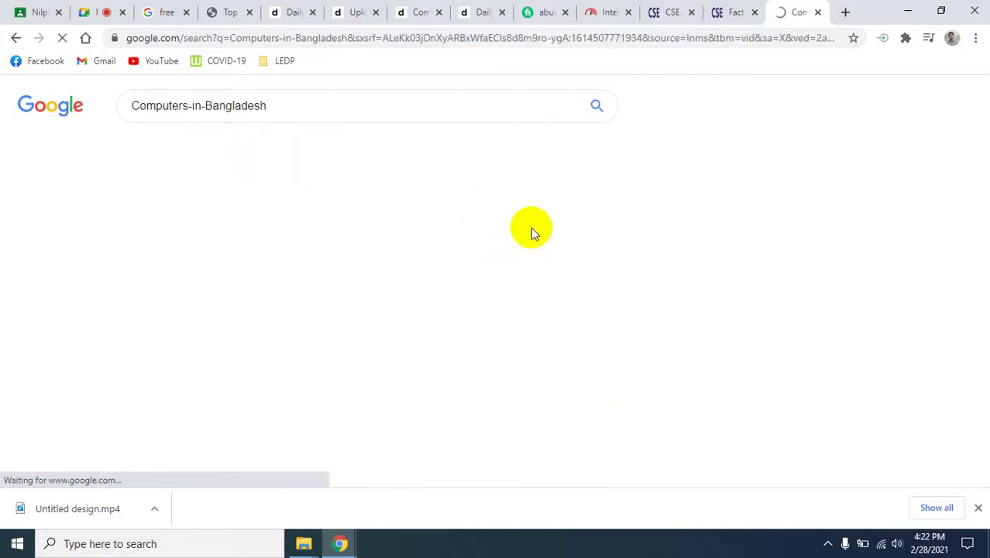
scroll(549, 400, "down", 5)
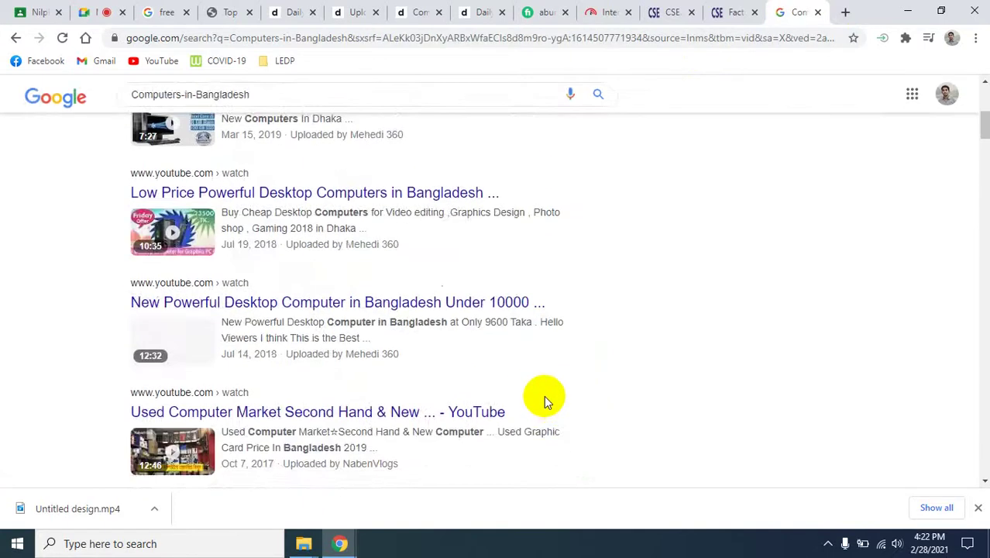
scroll(544, 395, "up", 4)
scroll(546, 366, "down", 9)
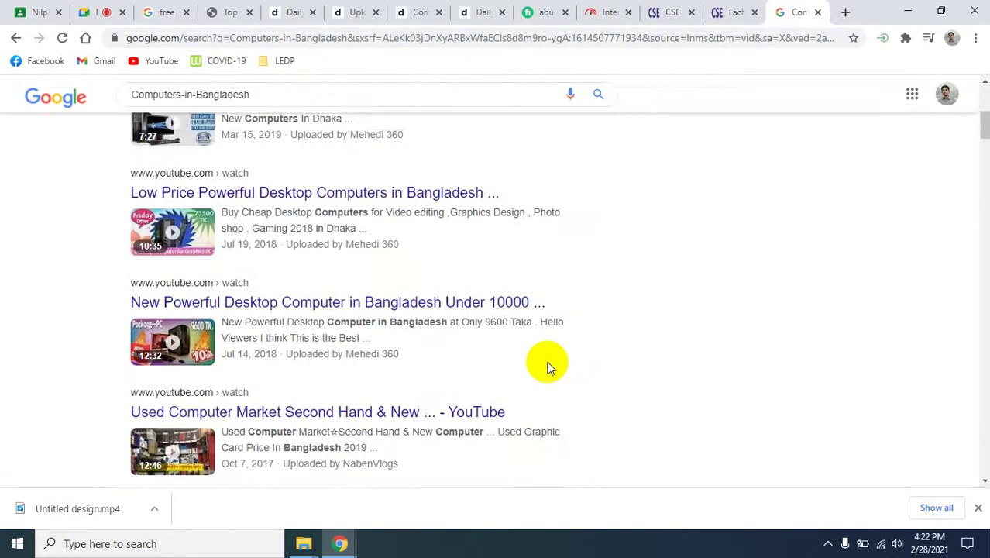
scroll(547, 366, "down", 3)
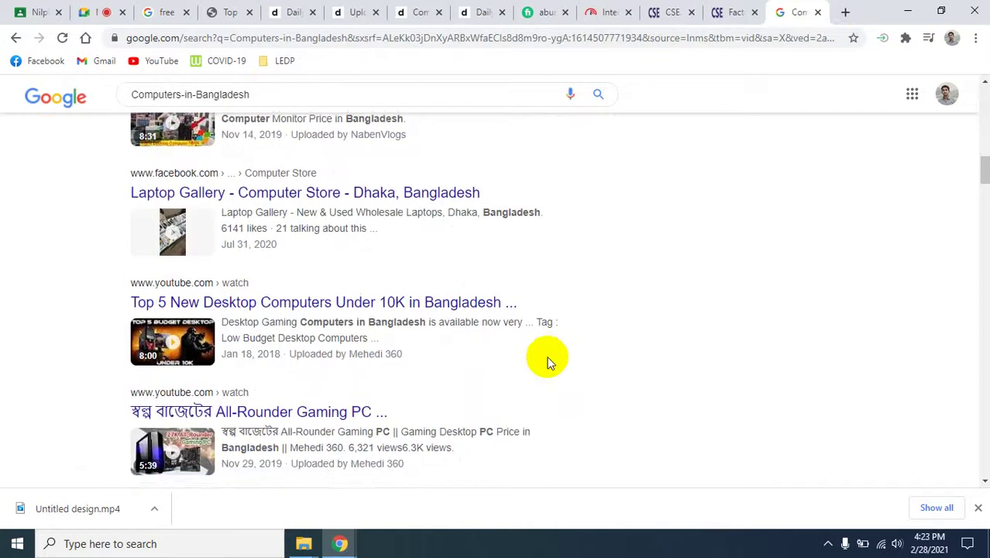
scroll(547, 359, "down", 4)
scroll(550, 360, "up", 4)
scroll(552, 362, "up", 12)
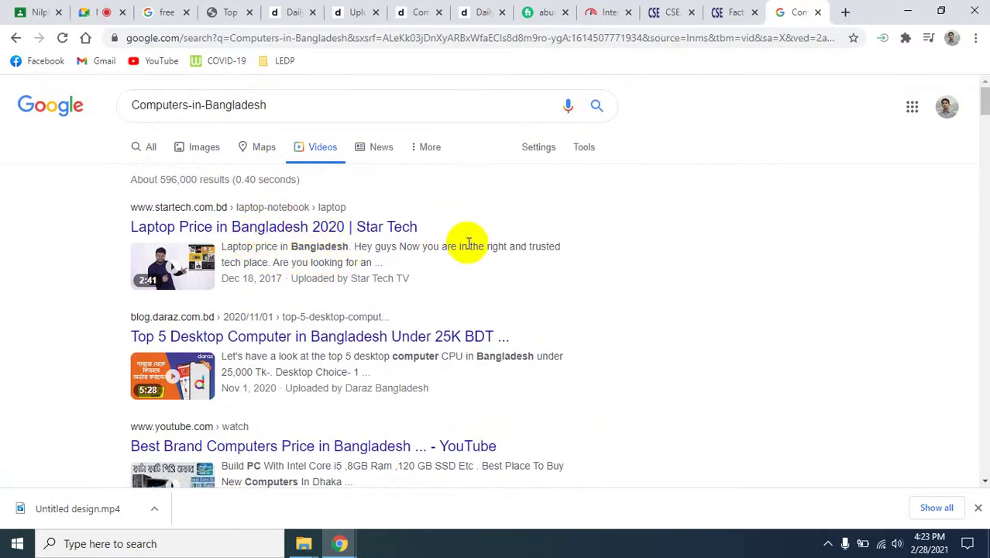
Go back to the open "Factorial Number Program in Java" blog post.
left_click(720, 15)
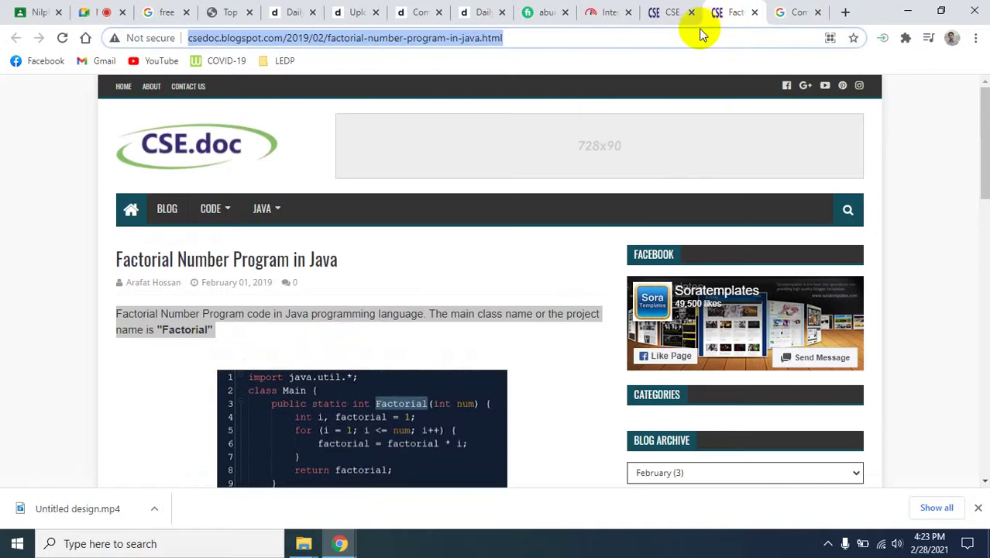